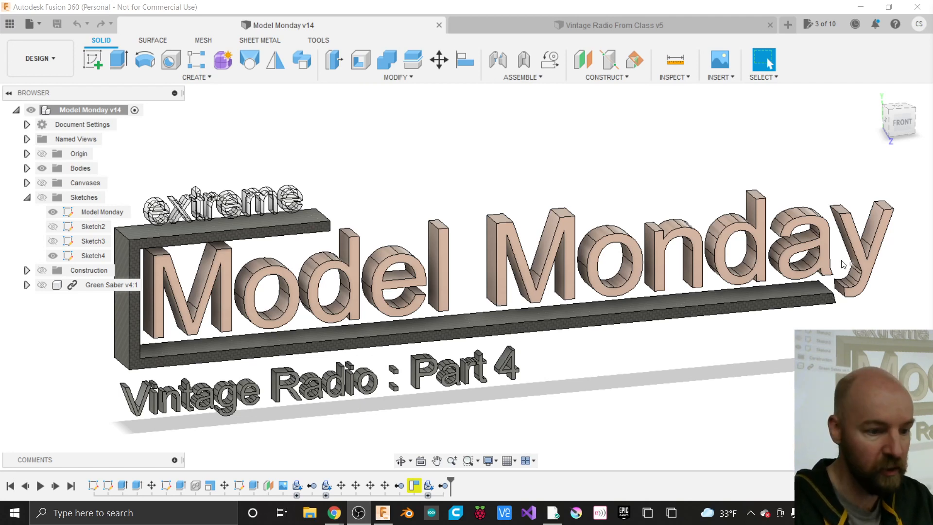
# - Switch to the 'Vintage Radio From Class v5' document tab showing the wooden radio
pyautogui.click(600, 32)
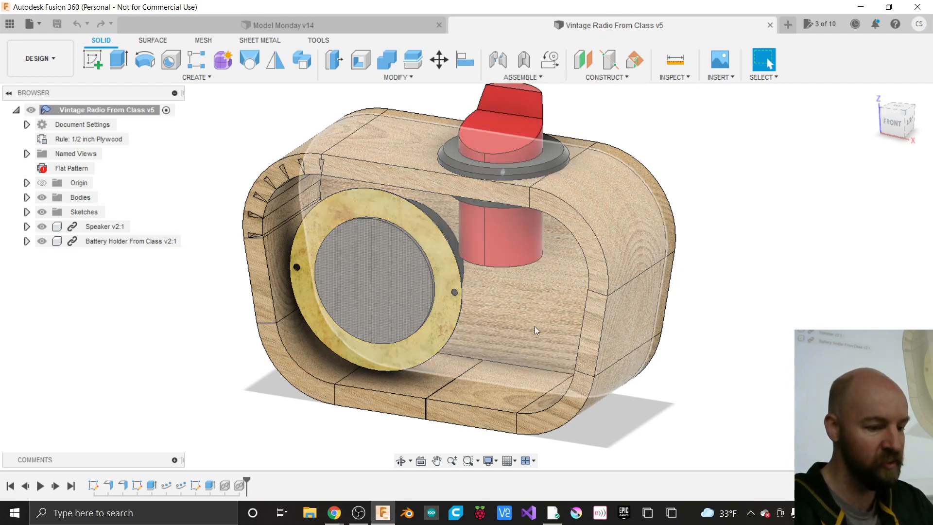
pyautogui.scroll(-5, 534, 326)
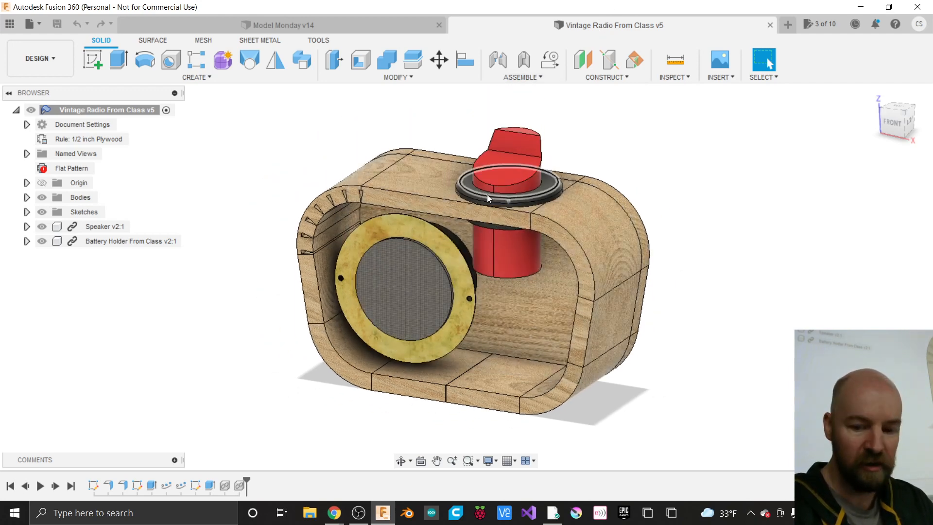
pyautogui.scroll(2, 498, 167)
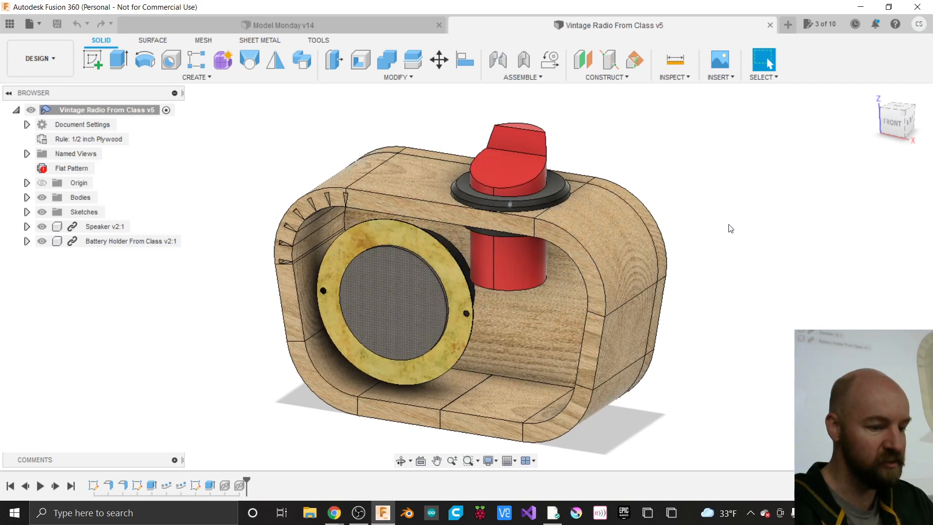
pyautogui.scroll(1, 716, 249)
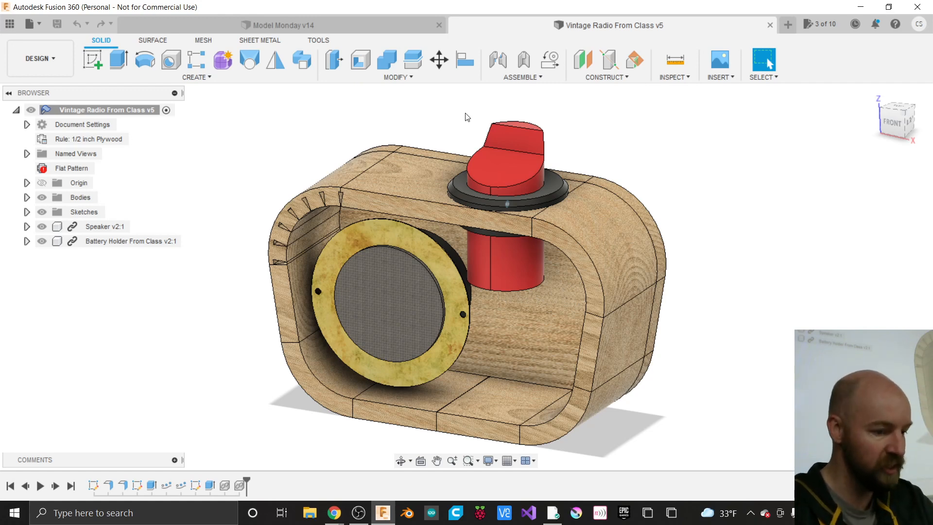
pyautogui.click(888, 132)
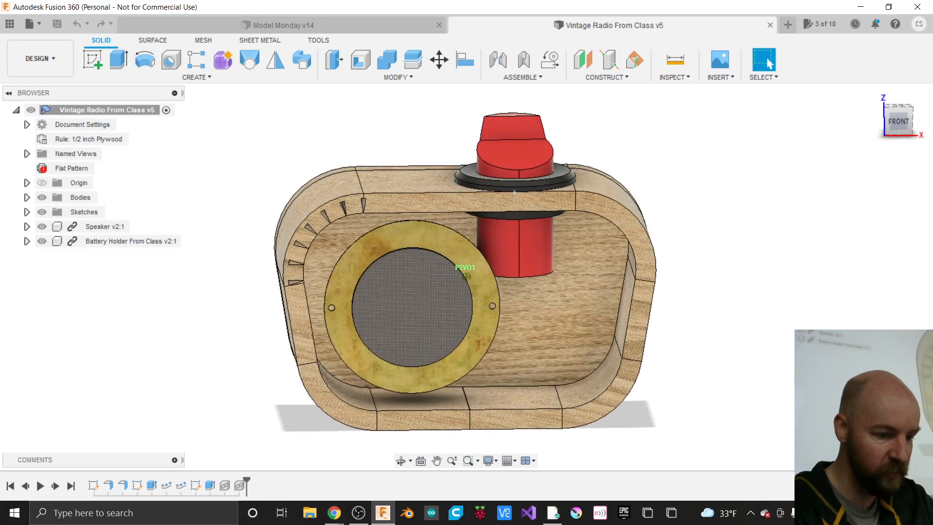
pyautogui.moveTo(897, 129); pyautogui.dragTo(887, 128)
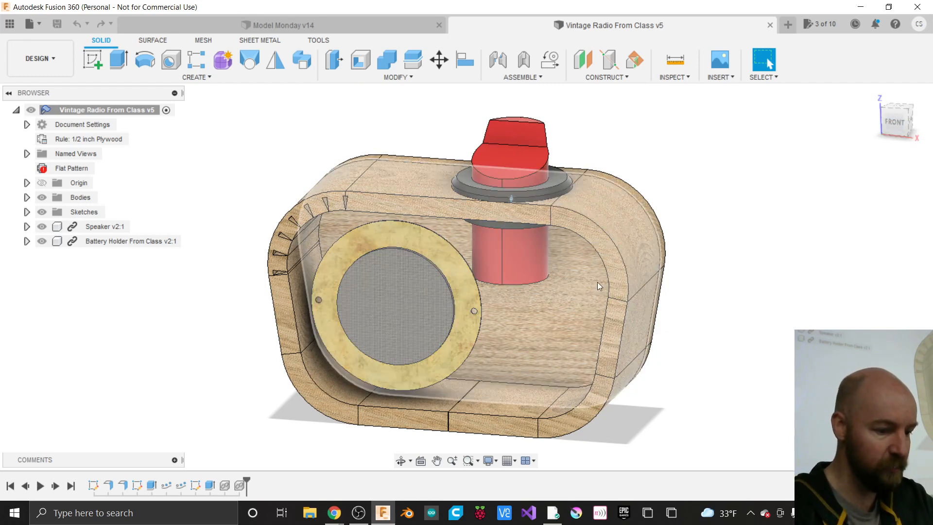
pyautogui.scroll(2, 544, 292)
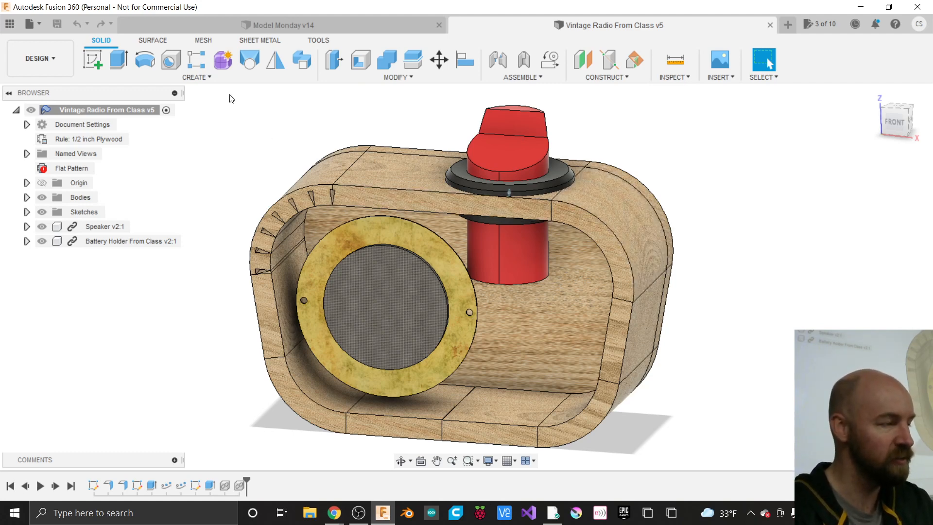
pyautogui.click(204, 78)
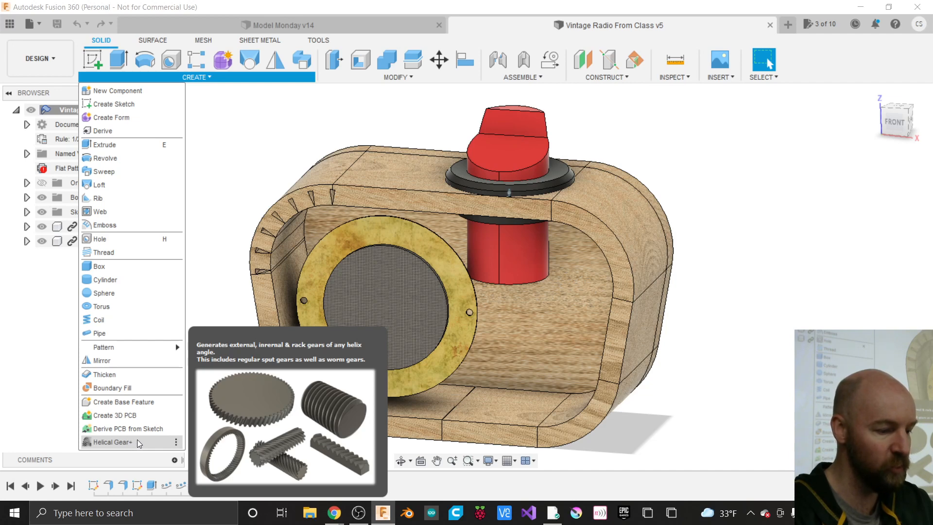
pyautogui.click(130, 443)
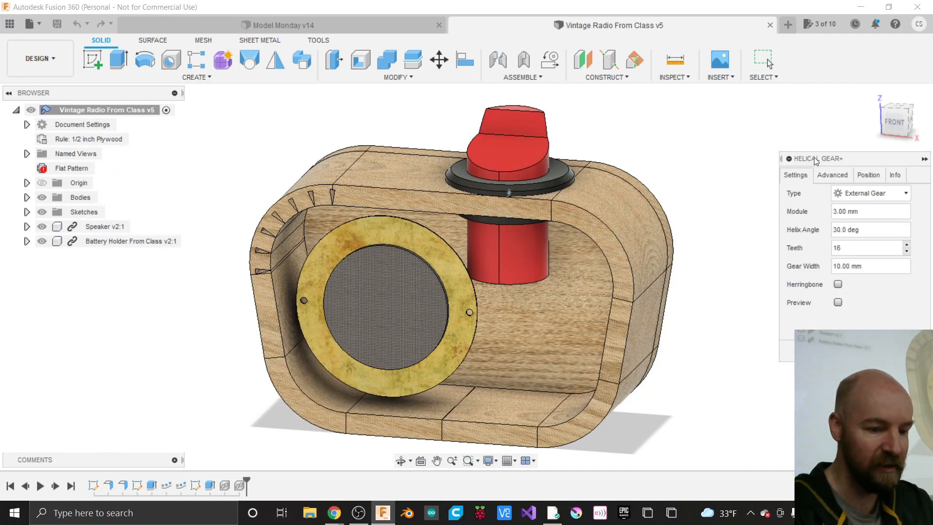
pyautogui.moveTo(816, 159); pyautogui.dragTo(658, 137)
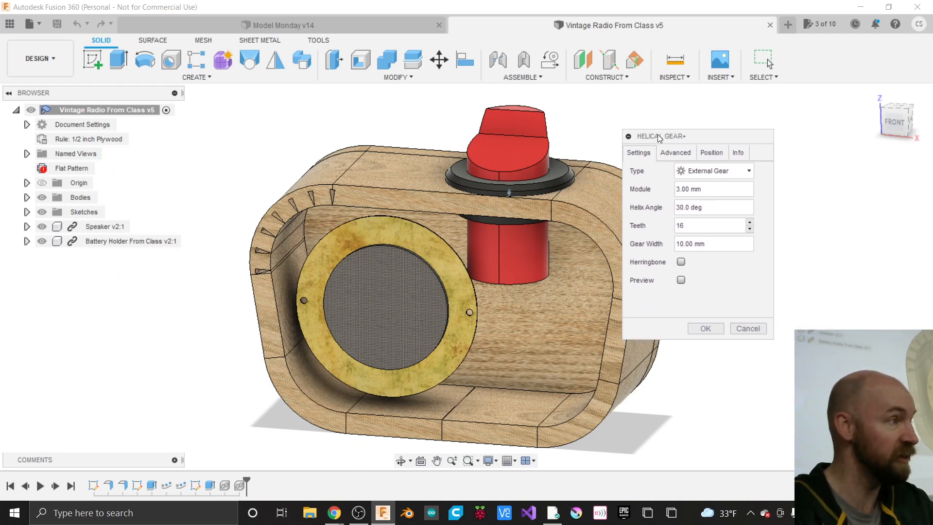
pyautogui.click(748, 329)
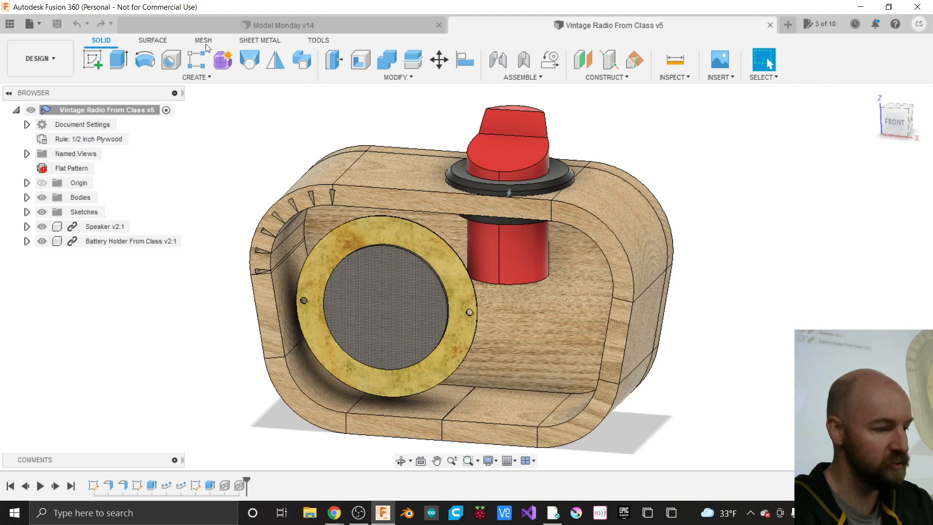
# - Launch the Fusion 360 App Store from the TOOLS tab's ADD-INS menu
pyautogui.click(318, 44)
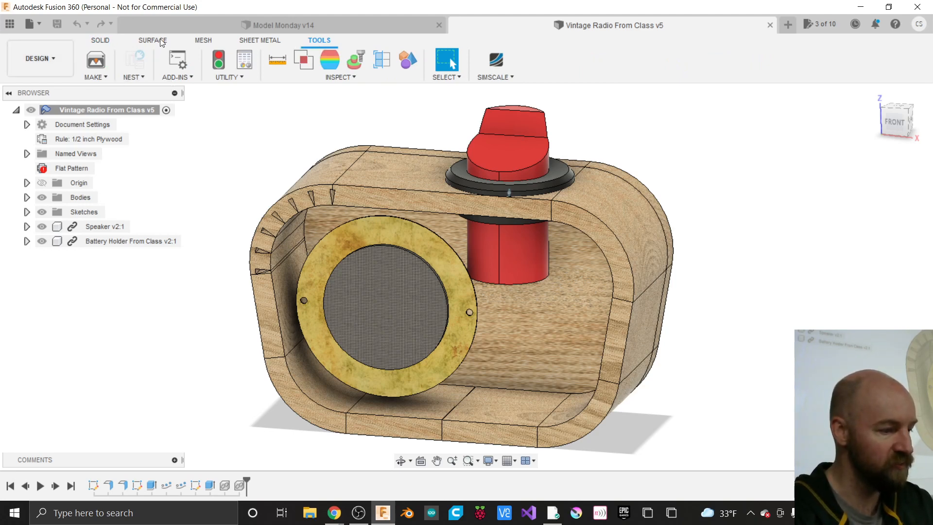
pyautogui.click(102, 41)
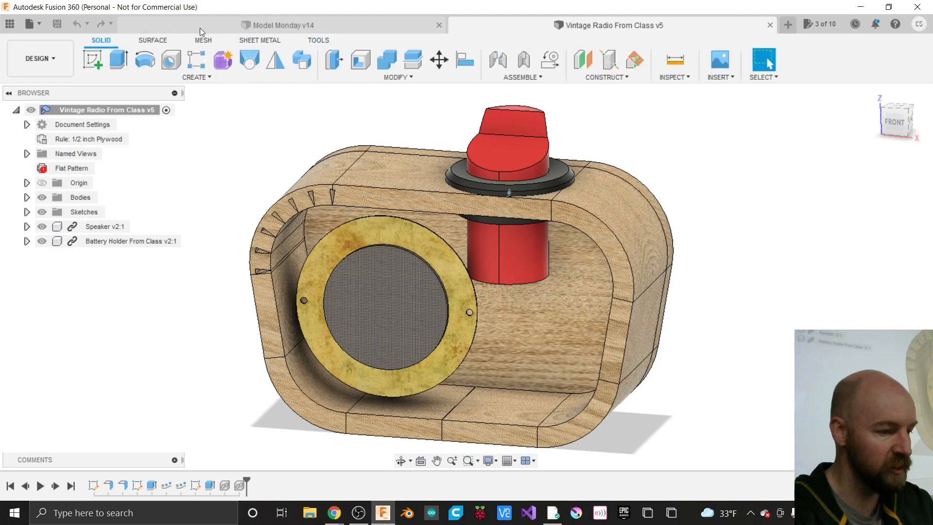
pyautogui.click(319, 41)
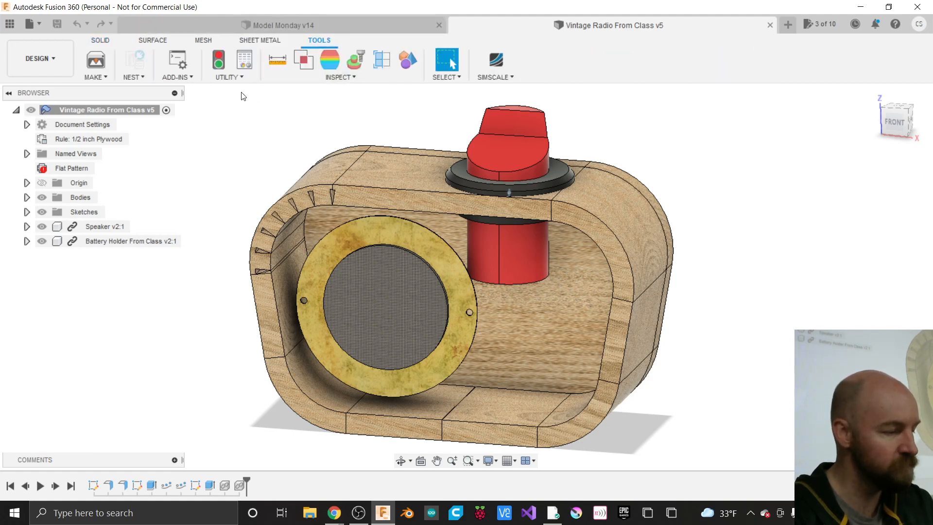
pyautogui.click(188, 77)
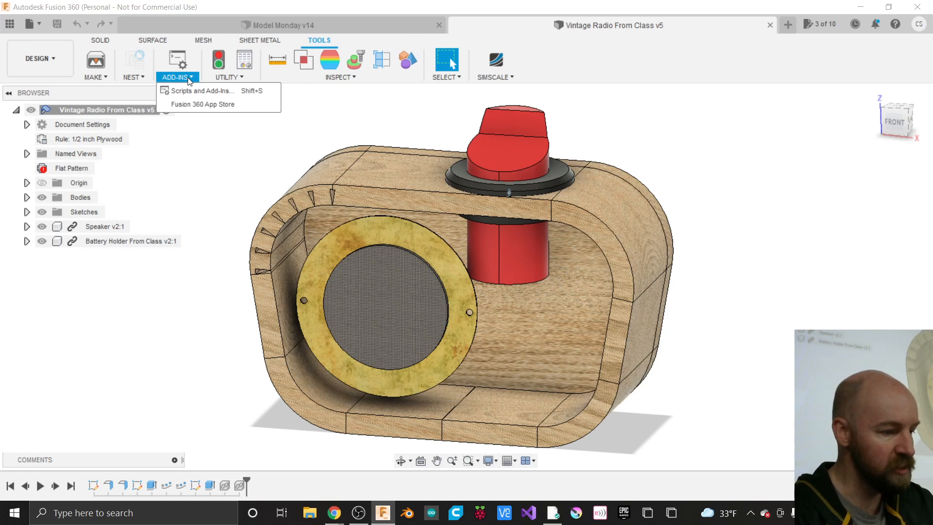
pyautogui.click(195, 105)
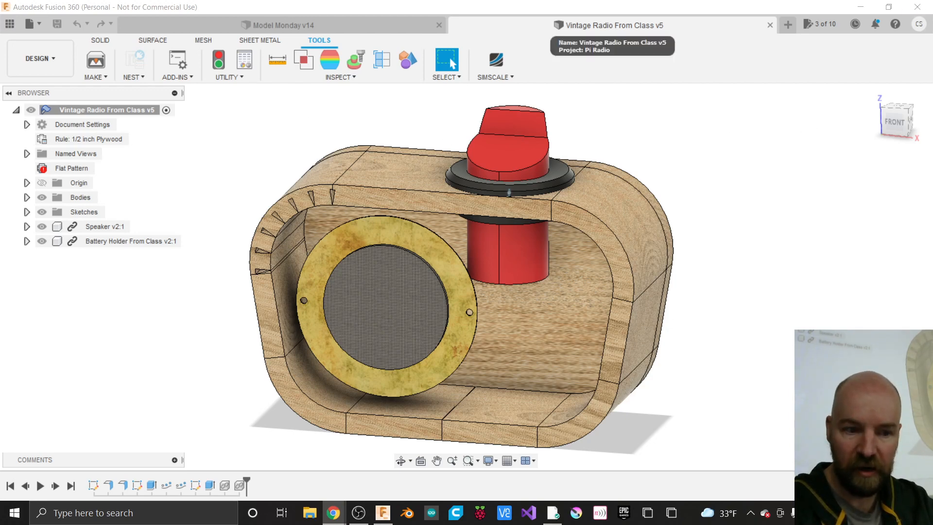
# - Move the App Store browser window over the design and enlarge it
pyautogui.moveTo(932, 150); pyautogui.dragTo(643, 45)
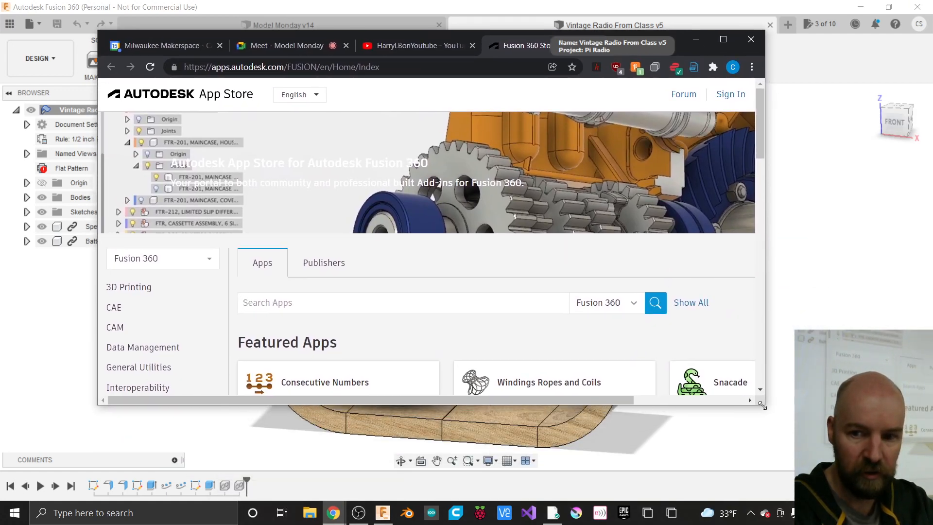
pyautogui.moveTo(762, 406); pyautogui.dragTo(774, 492)
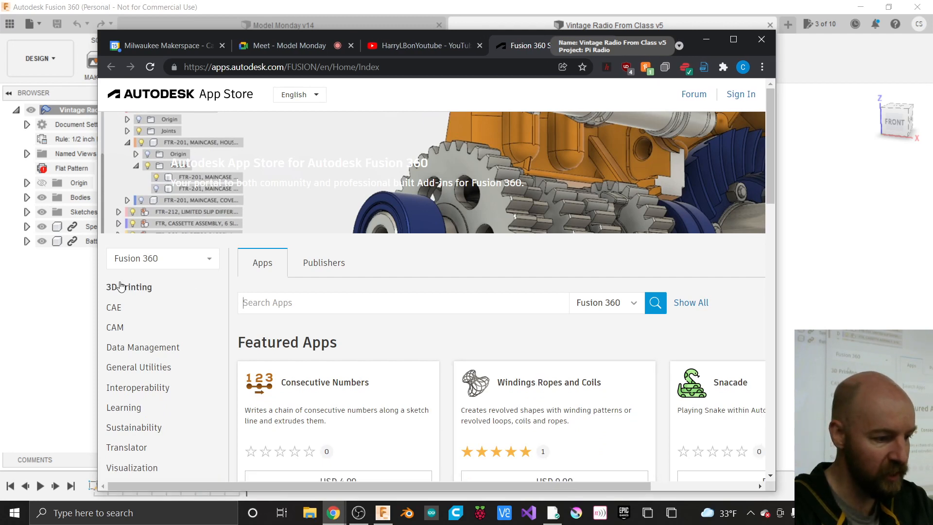
pyautogui.moveTo(98, 280); pyautogui.dragTo(9, 279)
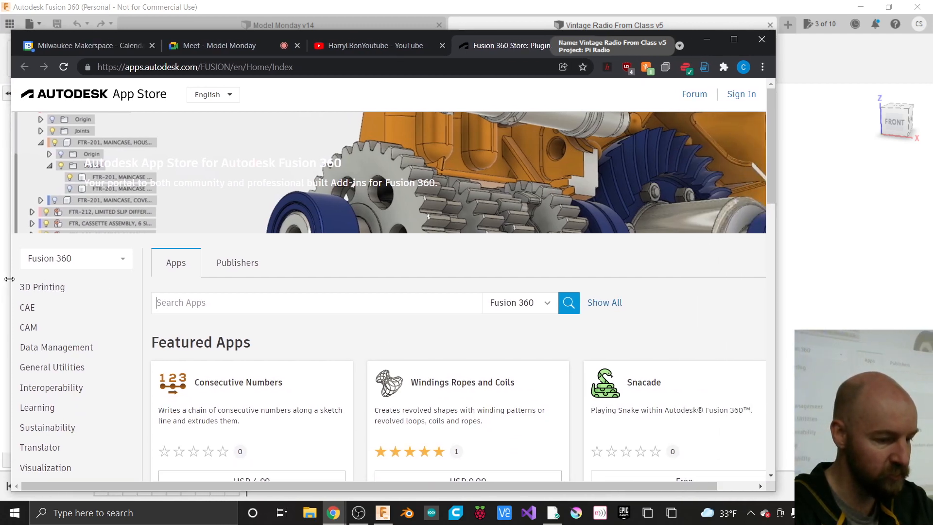
pyautogui.scroll(-1, 353, 324)
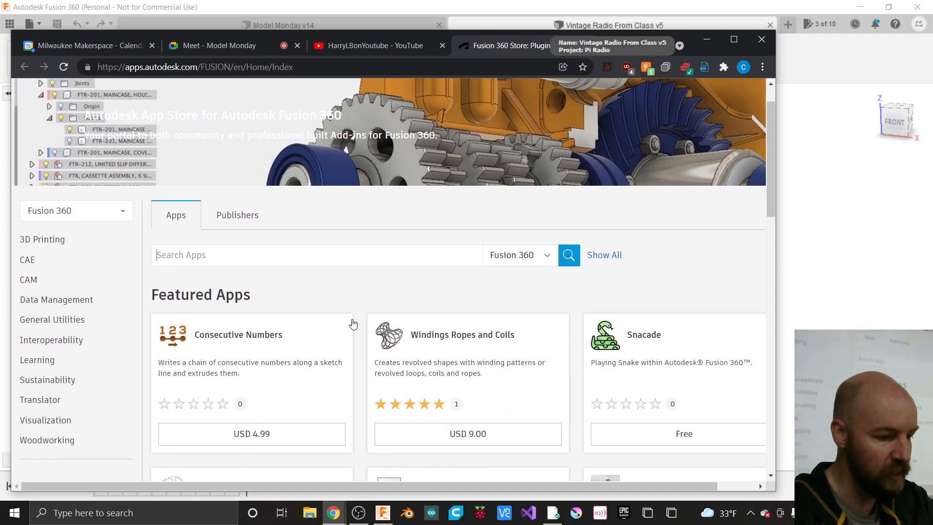
pyautogui.scroll(-1, 353, 324)
pyautogui.scroll(-2, 359, 319)
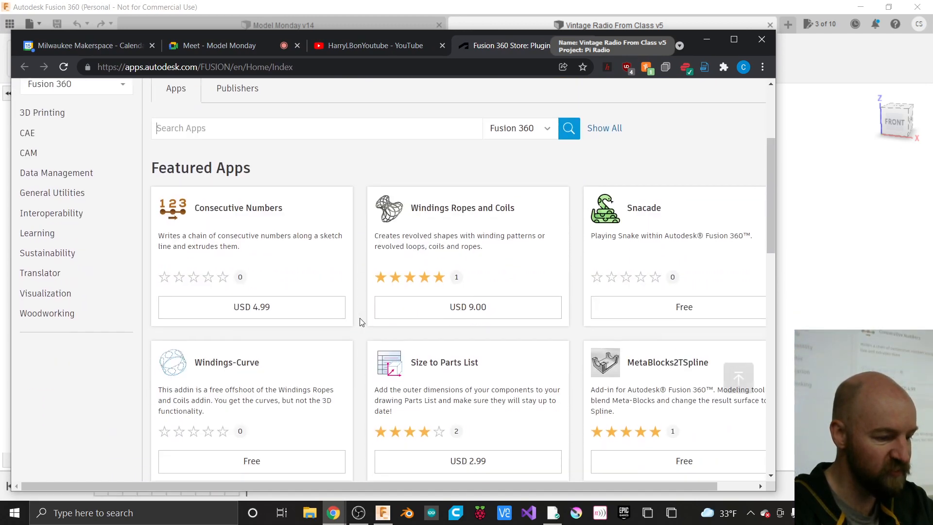
pyautogui.scroll(3, 359, 319)
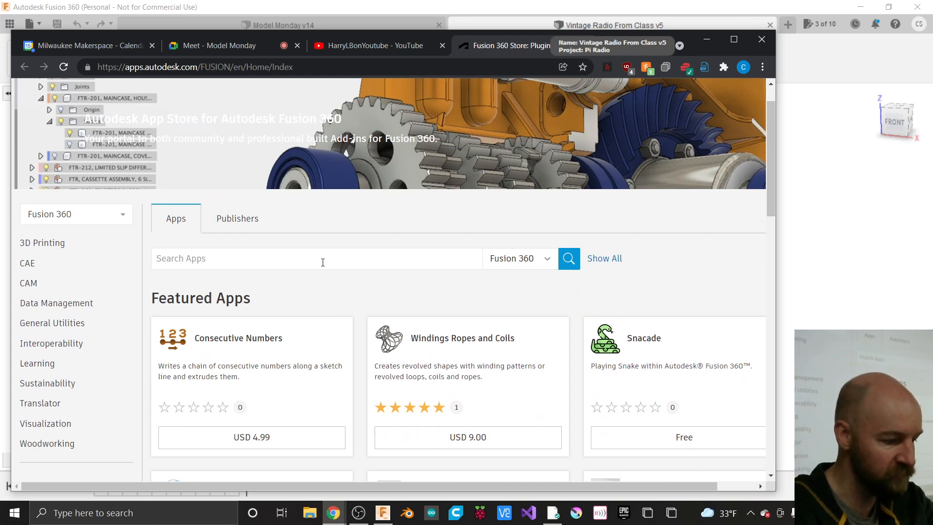
# - Search the store for 'Hel', pick Helical Gear Plus, and widen the window
pyautogui.click(323, 263)
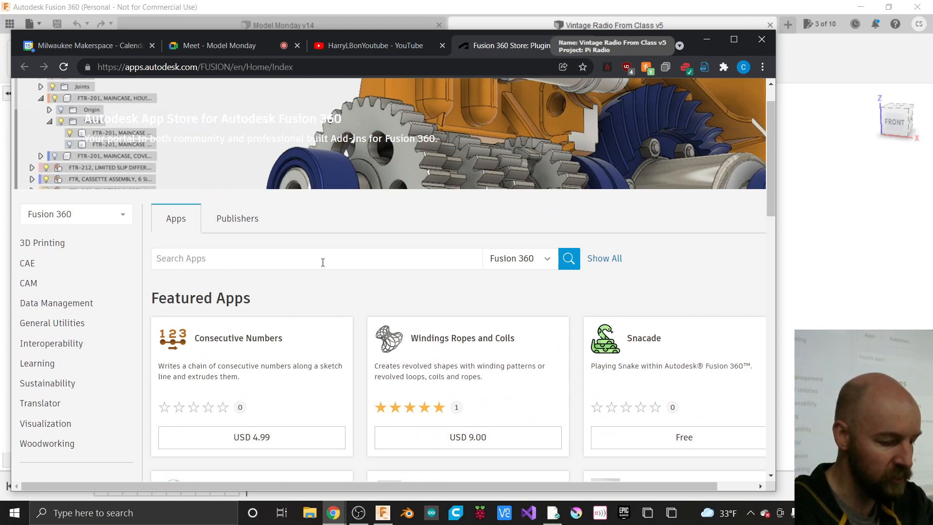
pyautogui.write('Hel')
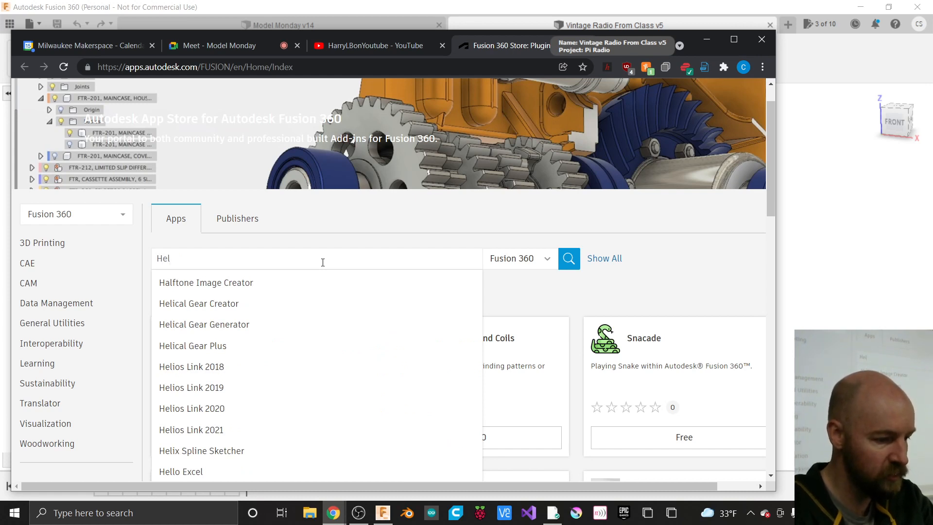
pyautogui.click(217, 345)
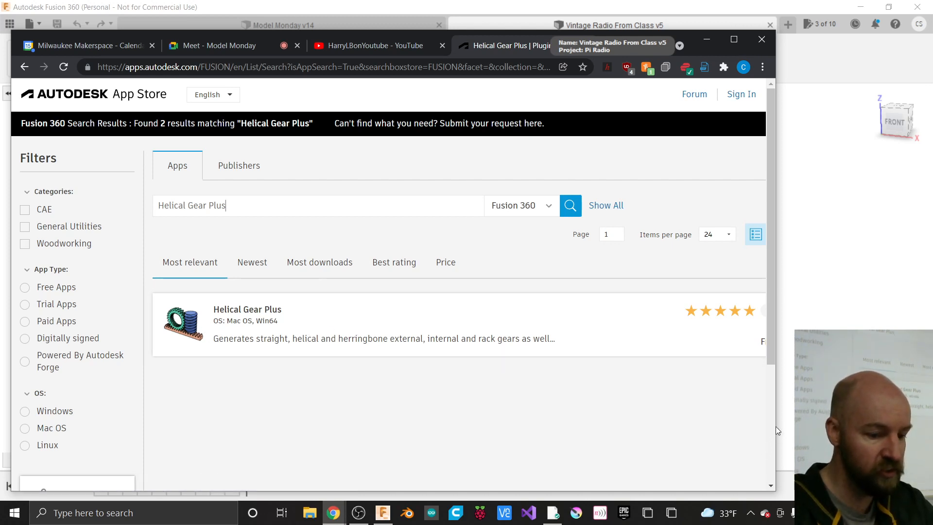
pyautogui.moveTo(777, 423); pyautogui.dragTo(904, 423)
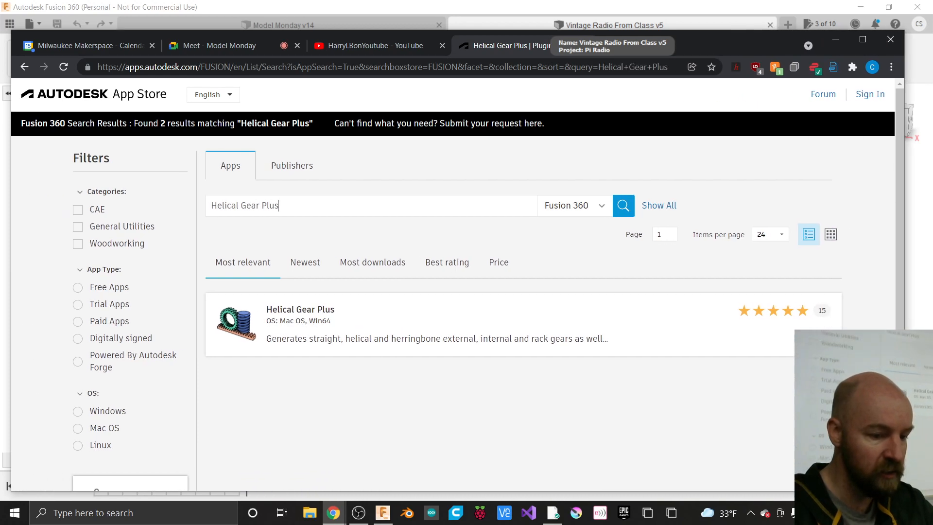
# - Open the Helical Gear Plus page, request the download, and enter the account e-mail
pyautogui.click(253, 322)
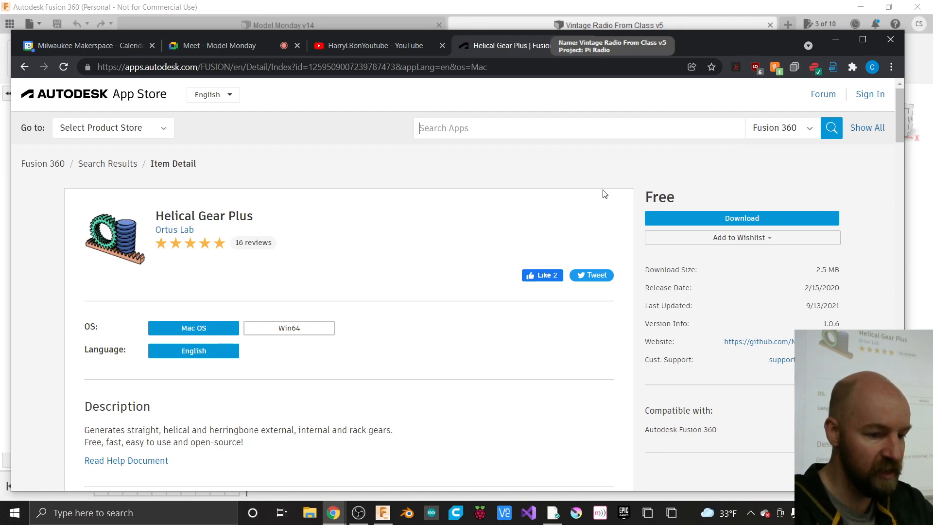
pyautogui.click(706, 220)
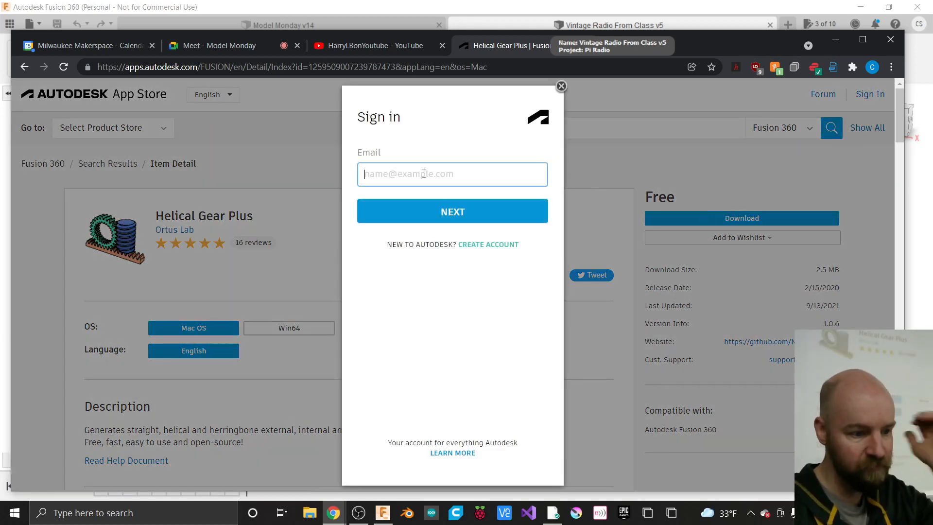
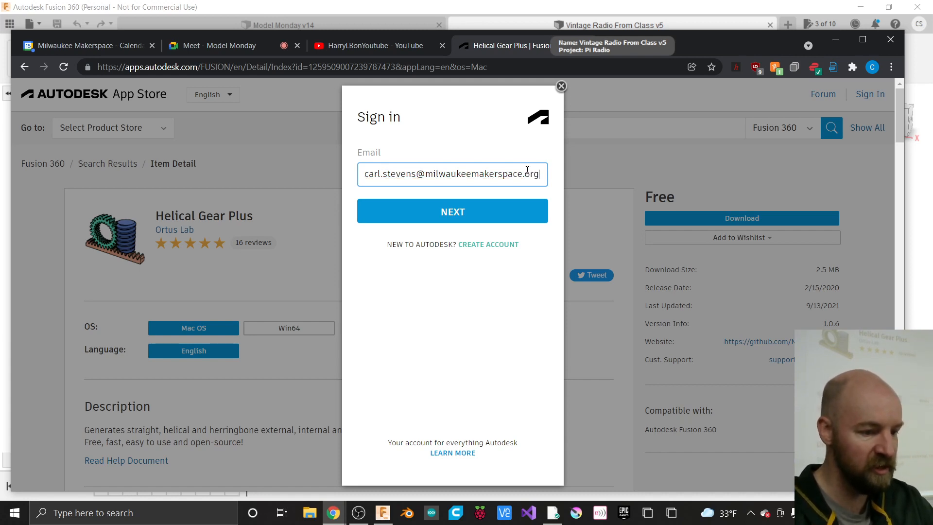
pyautogui.moveTo(546, 173); pyautogui.dragTo(355, 179)
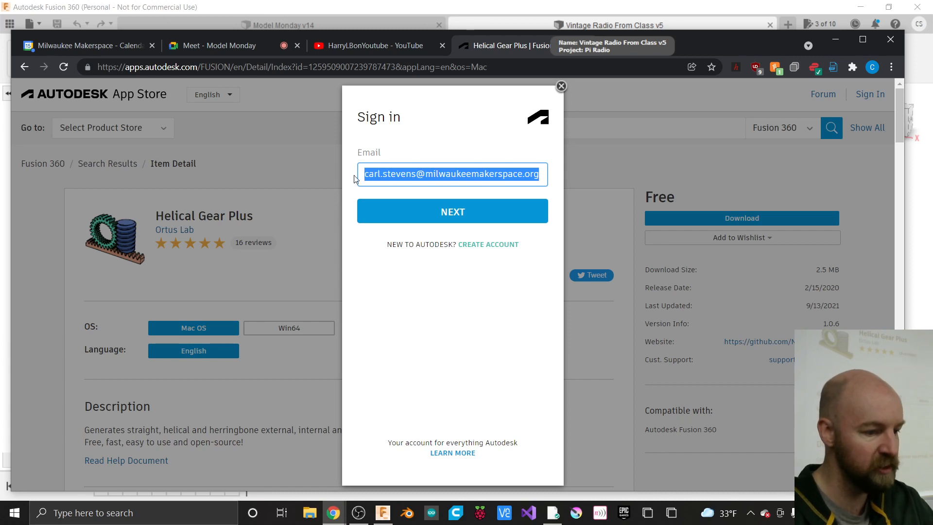
pyautogui.click(541, 175)
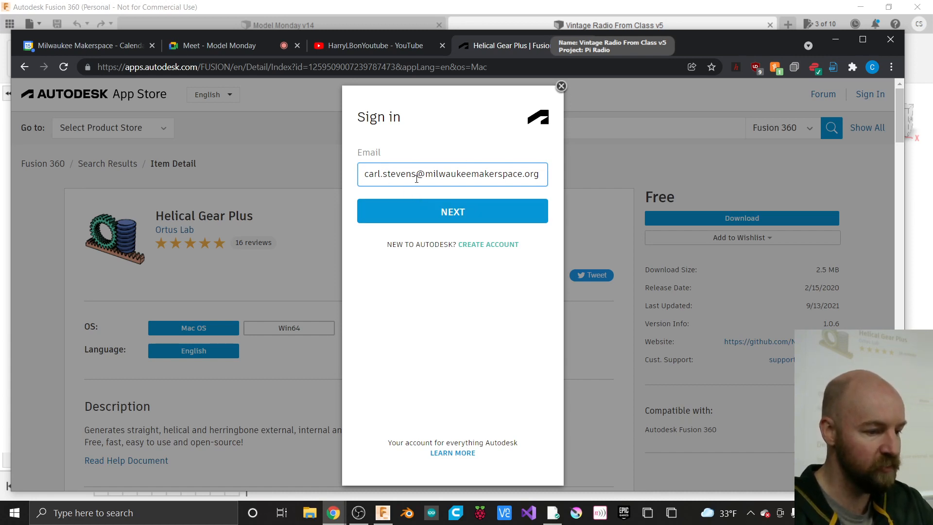
# - Continue to the password step, enter the account password, and sign in
pyautogui.click(459, 217)
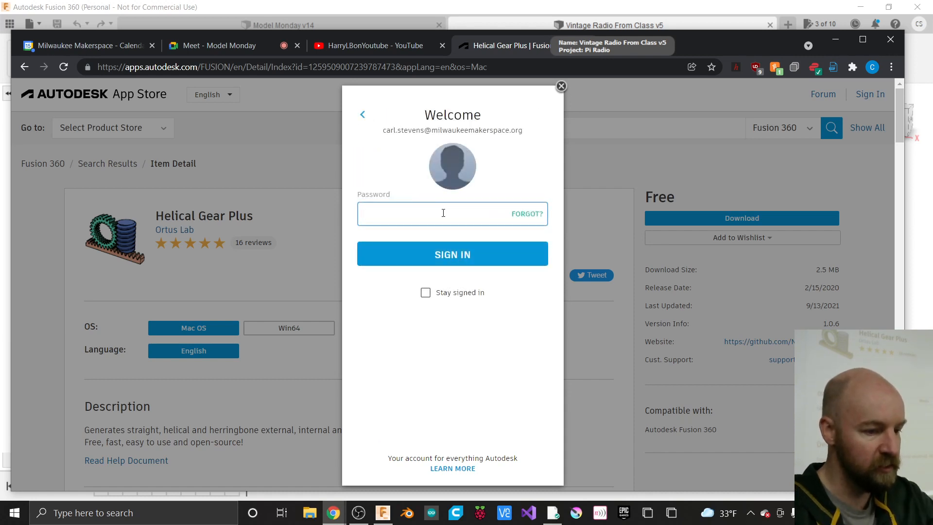
pyautogui.write('•')
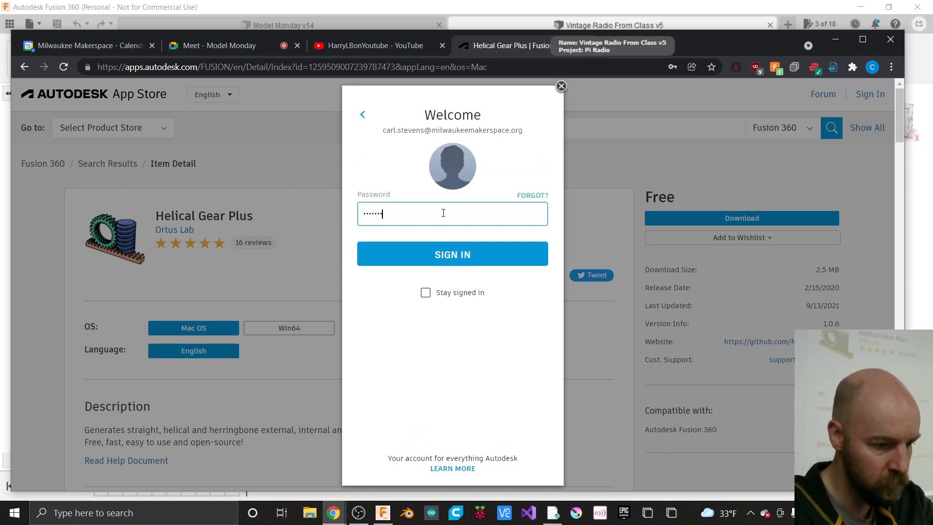
pyautogui.write('••••')
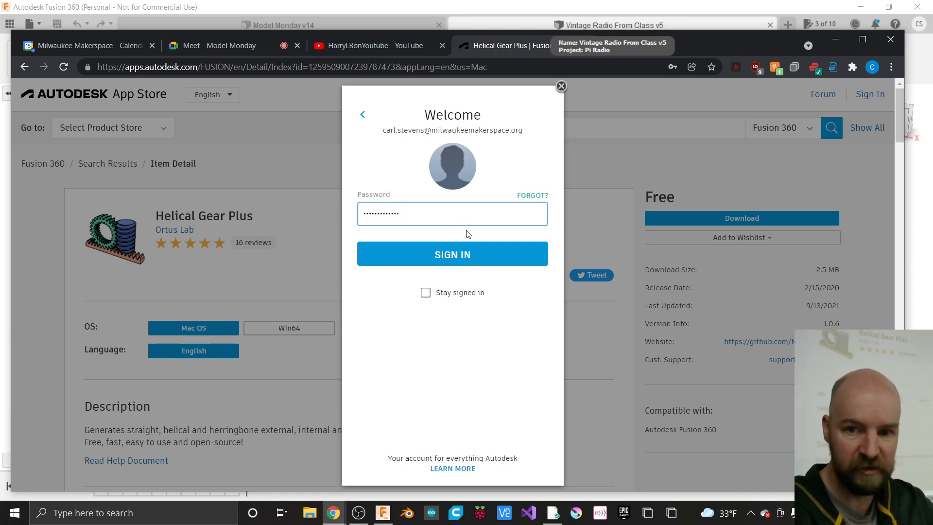
pyautogui.click(455, 257)
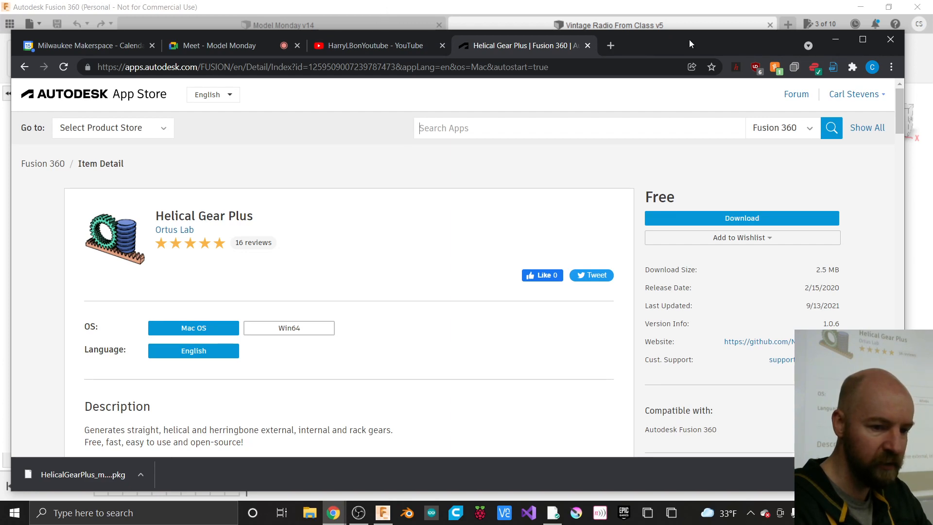
# - Push the browser off the model, then briefly open and close the Scripts and Add-Ins manager
pyautogui.moveTo(675, 39); pyautogui.dragTo(932, 48)
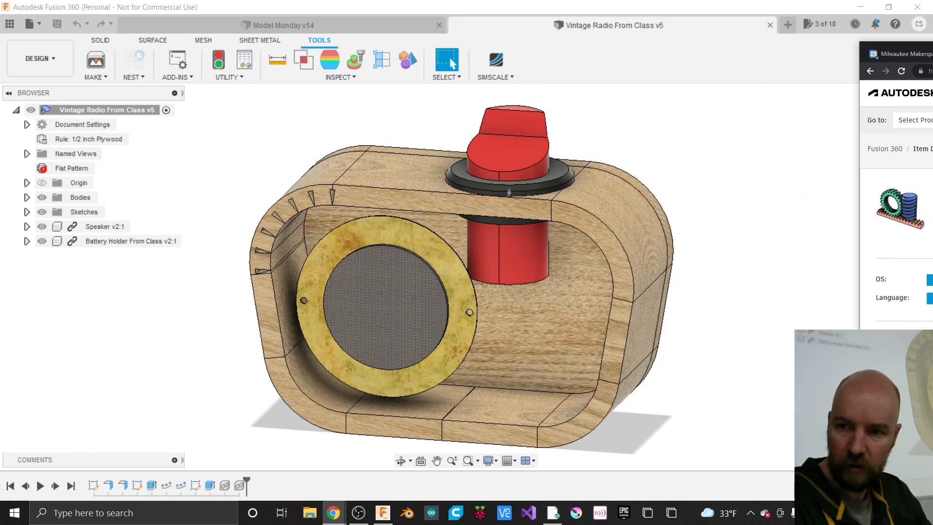
pyautogui.moveTo(932, 48); pyautogui.dragTo(932, 52)
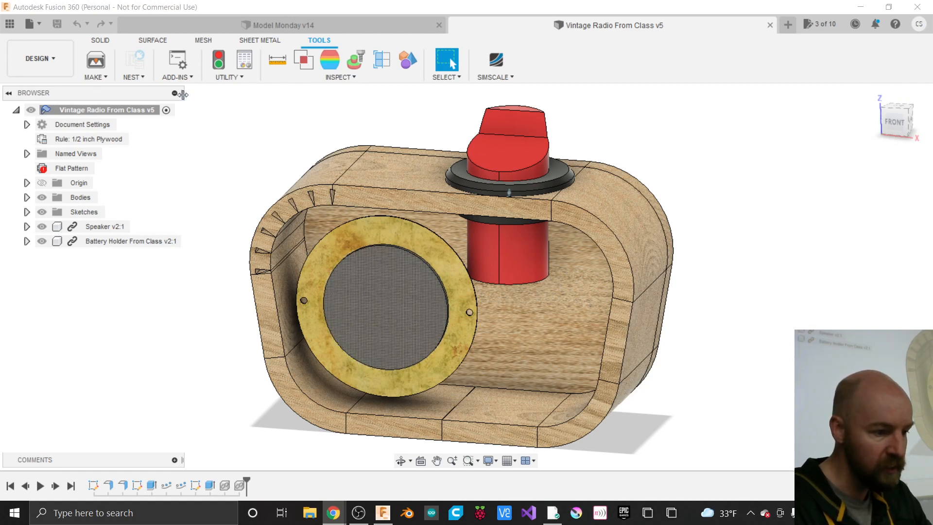
pyautogui.click(179, 80)
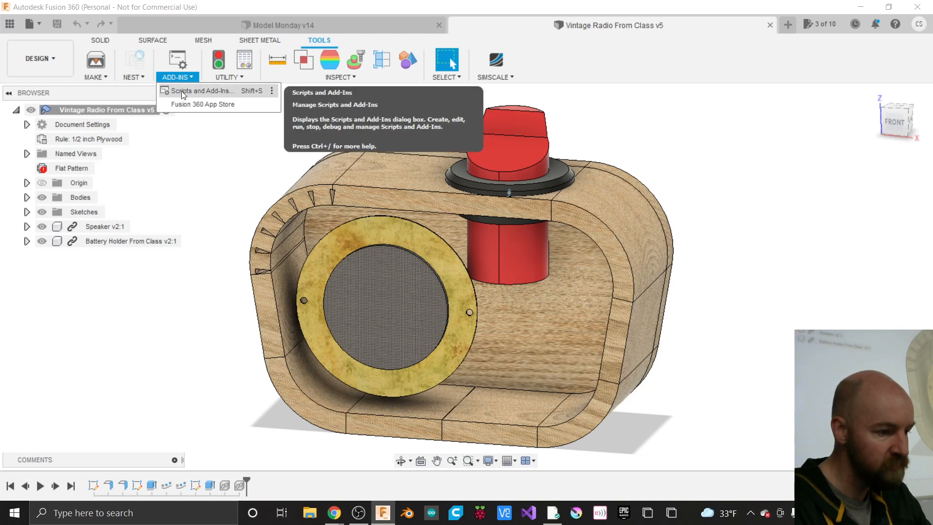
pyautogui.click(184, 94)
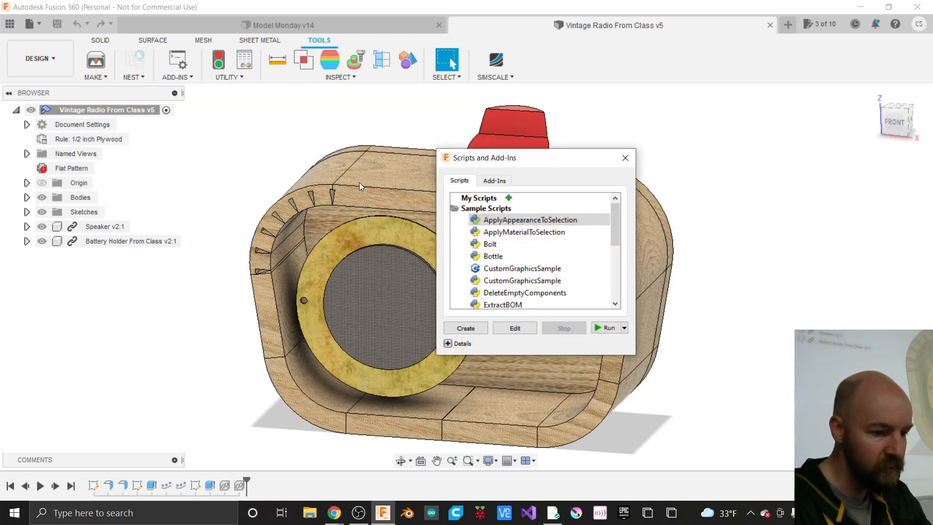
pyautogui.click(508, 198)
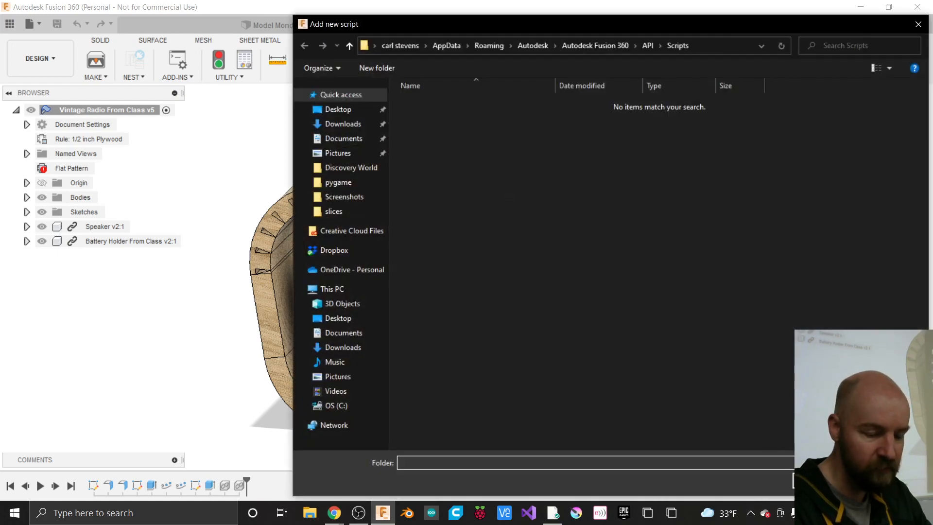
pyautogui.click(890, 480)
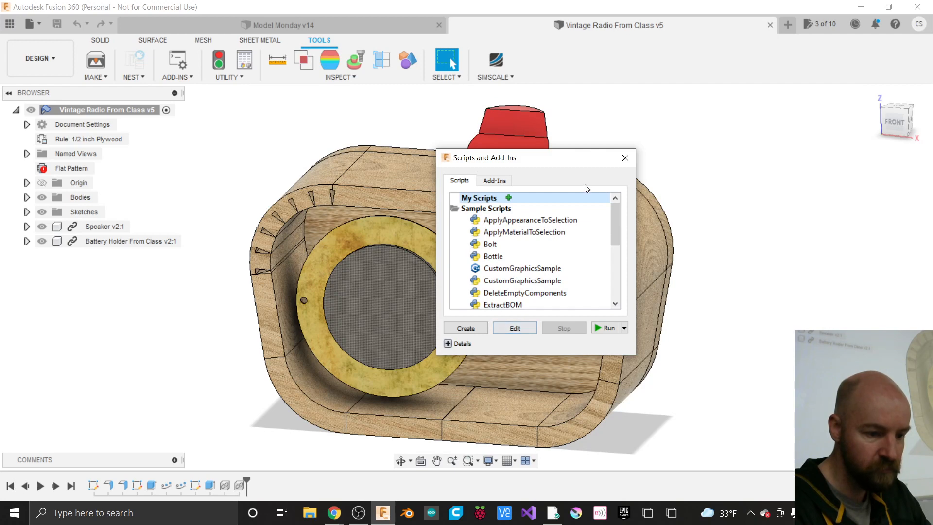
pyautogui.click(625, 158)
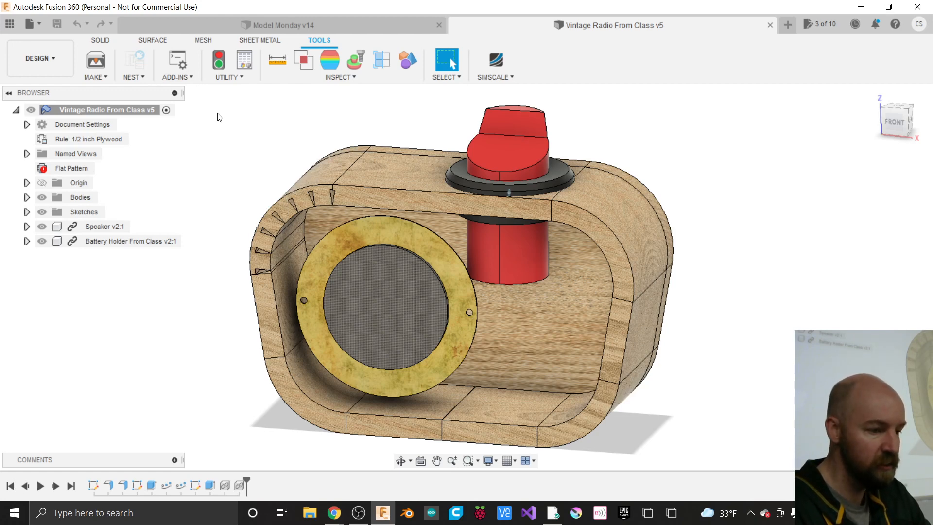
# - Reopen Scripts and Add-Ins, compare its Add-Ins and Scripts lists, and start adding a script to My Scripts
pyautogui.click(179, 77)
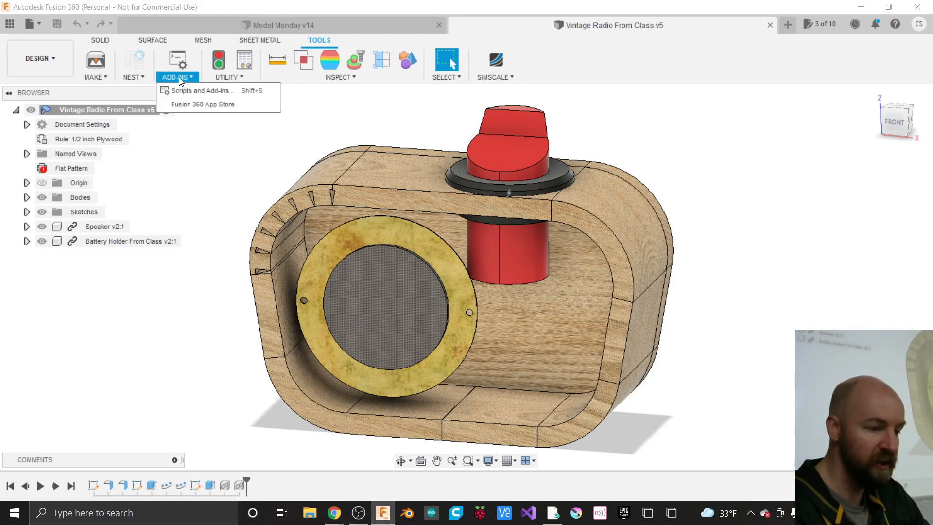
pyautogui.click(204, 91)
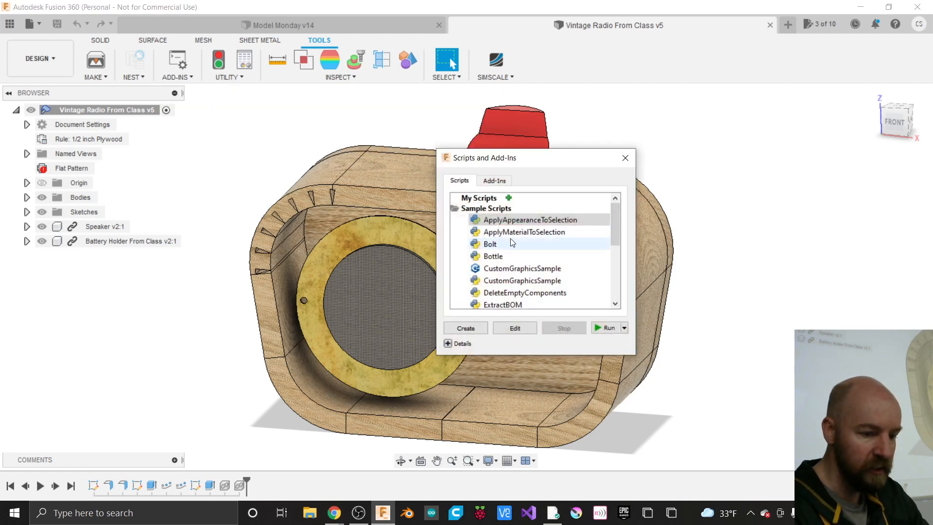
pyautogui.scroll(-4, 512, 242)
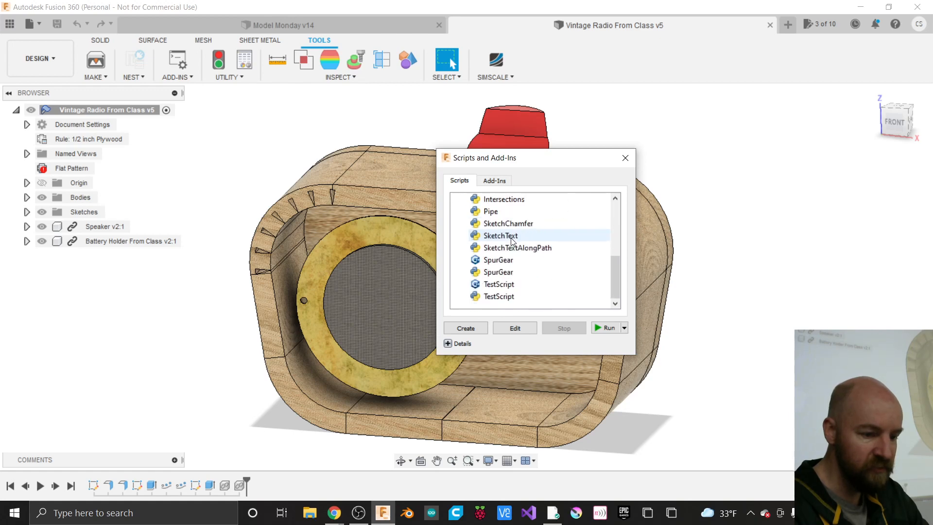
pyautogui.scroll(4, 512, 242)
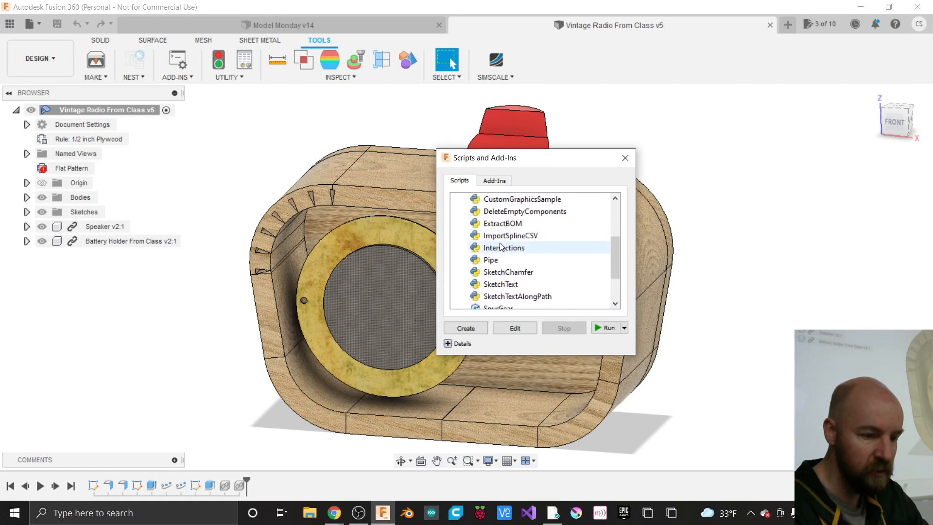
pyautogui.click(493, 183)
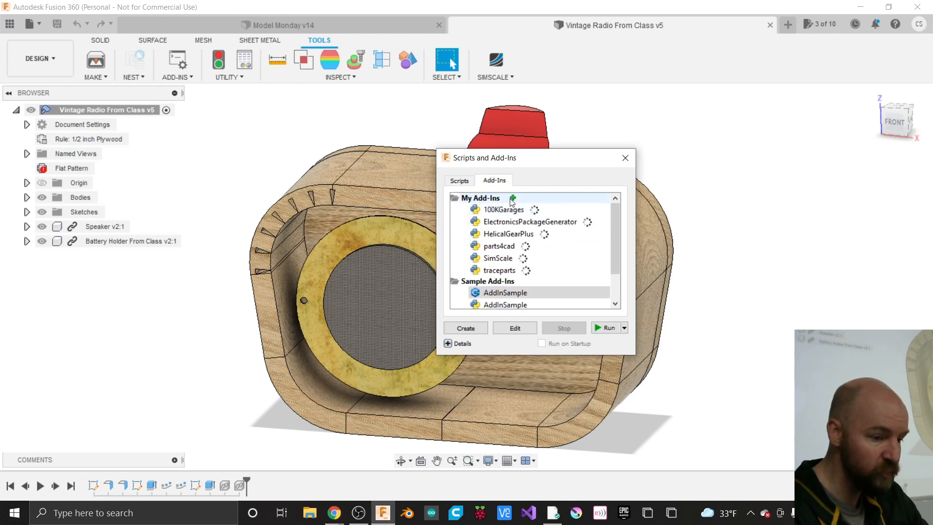
pyautogui.click(459, 181)
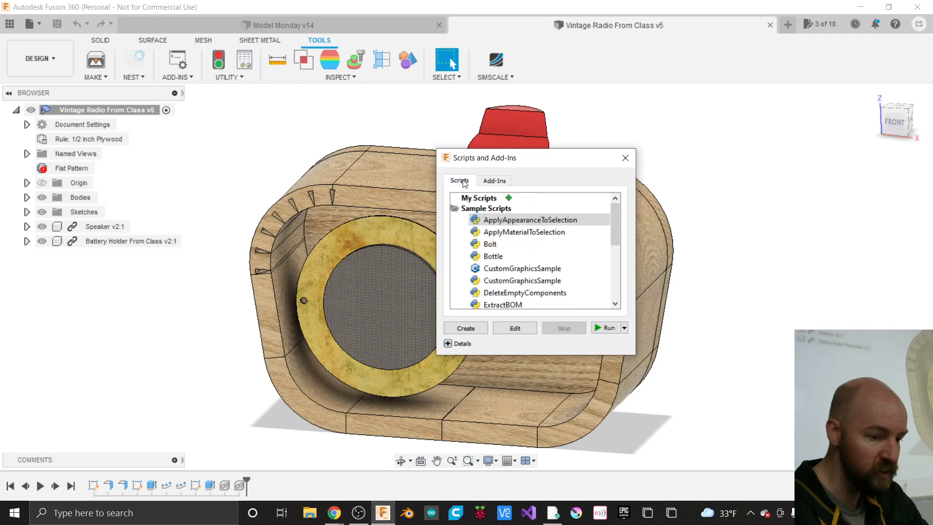
pyautogui.click(508, 197)
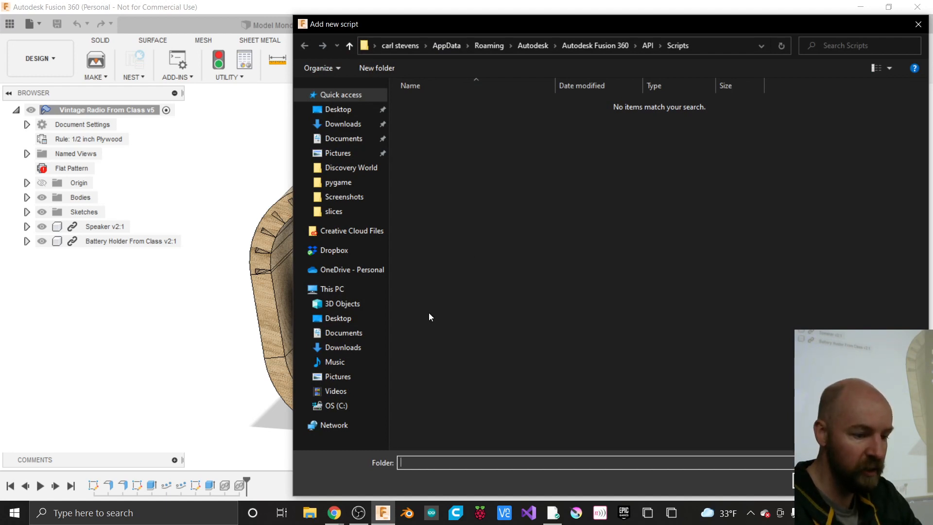
# - Search the Downloads and Desktop folders for the HelicalGearPlus_macos.pkg download and select it
pyautogui.click(360, 348)
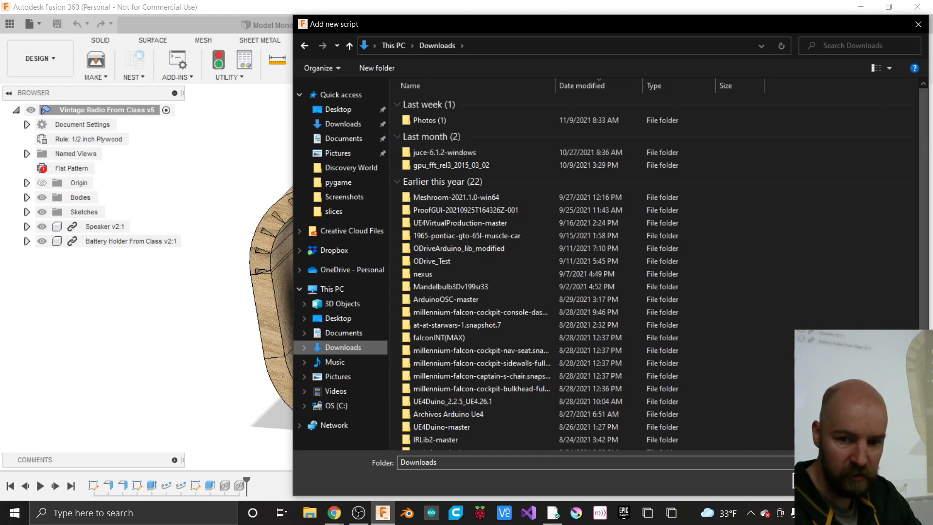
pyautogui.click(334, 512)
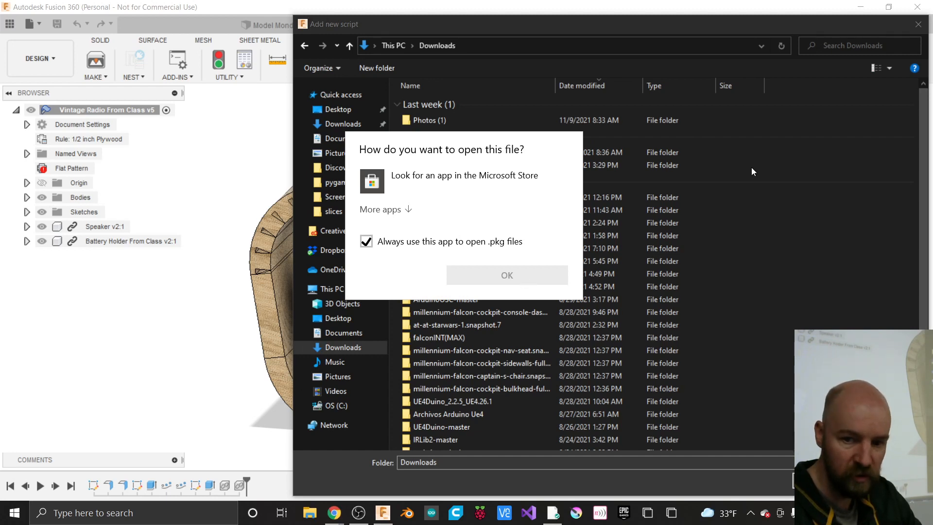
pyautogui.click(747, 246)
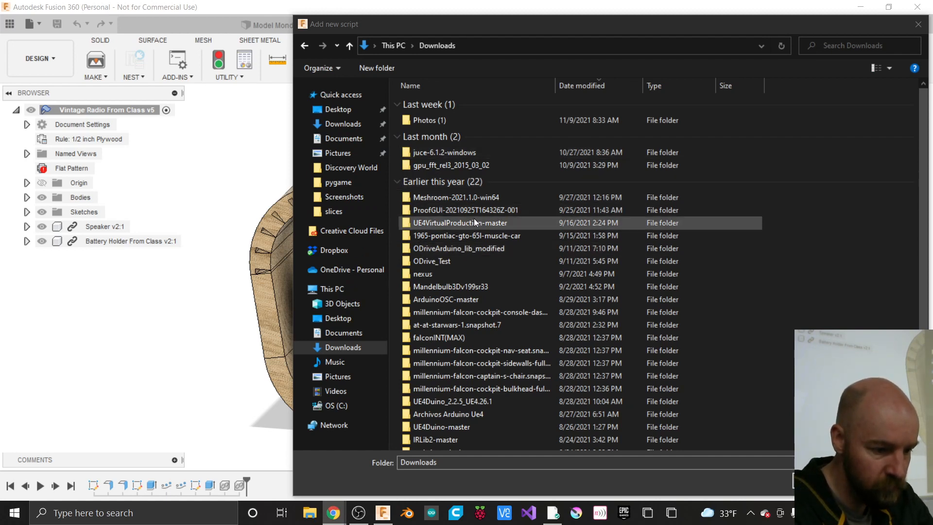
pyautogui.scroll(-1, 474, 312)
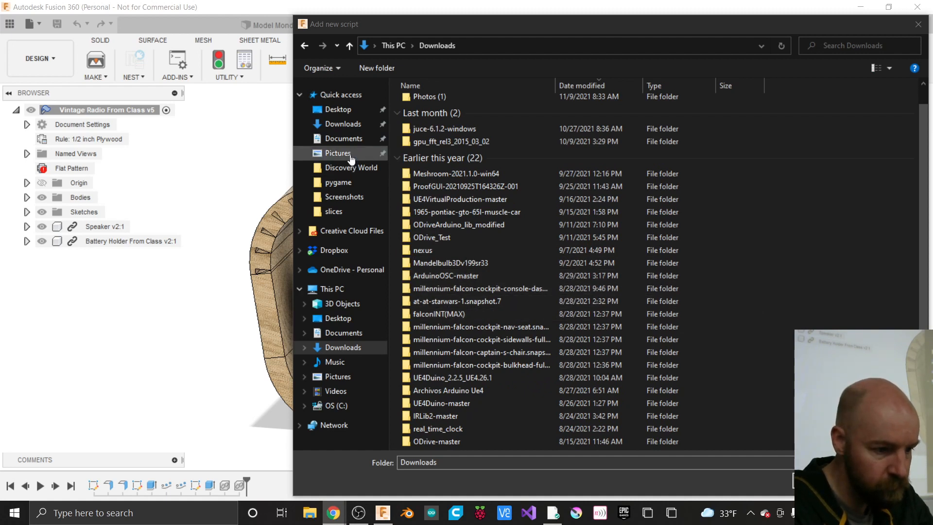
pyautogui.click(343, 115)
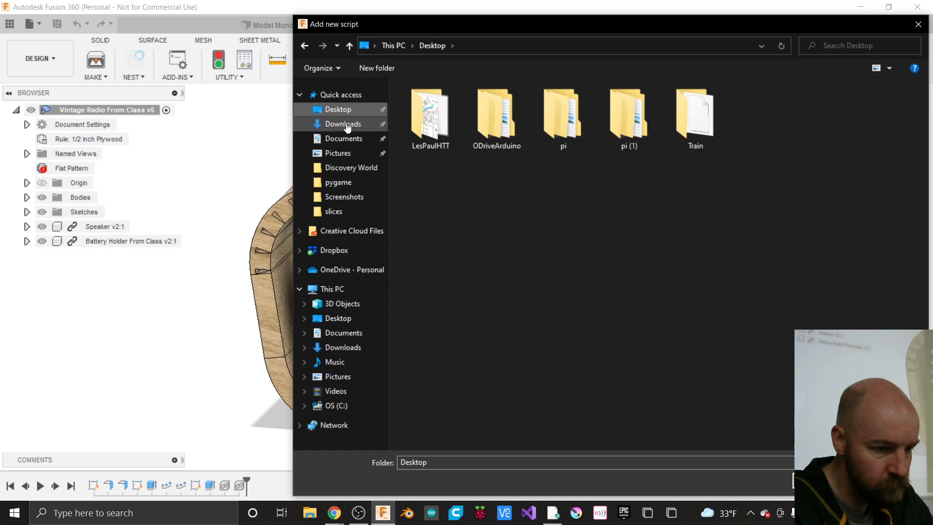
pyautogui.click(347, 126)
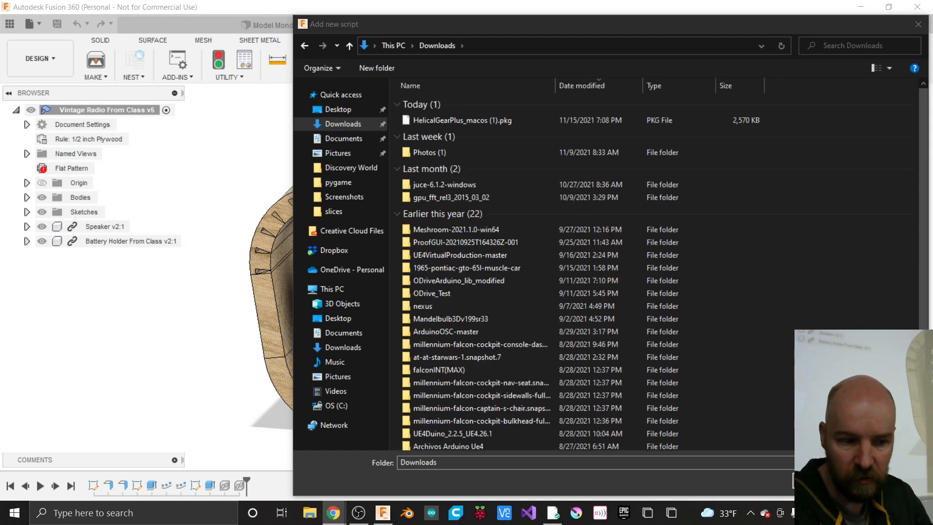
pyautogui.scroll(-1, 491, 351)
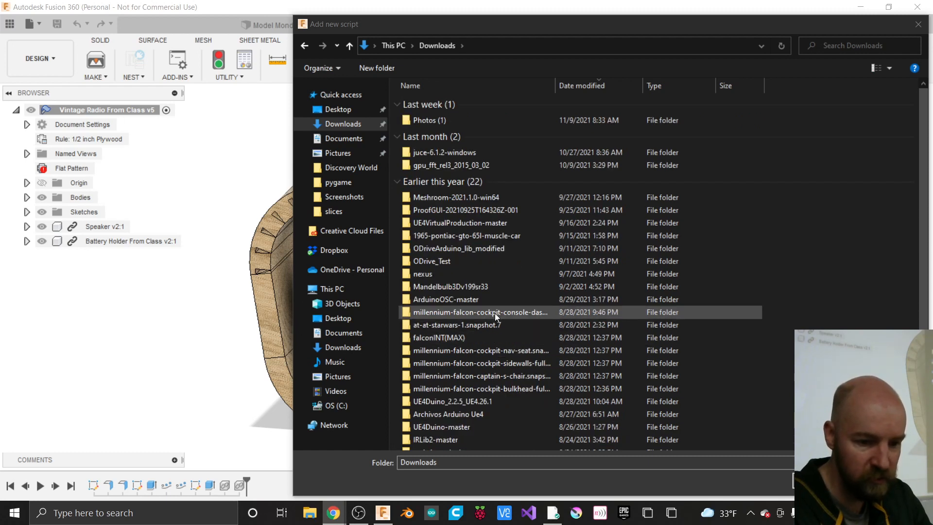
pyautogui.scroll(-1, 495, 313)
pyautogui.scroll(1, 495, 313)
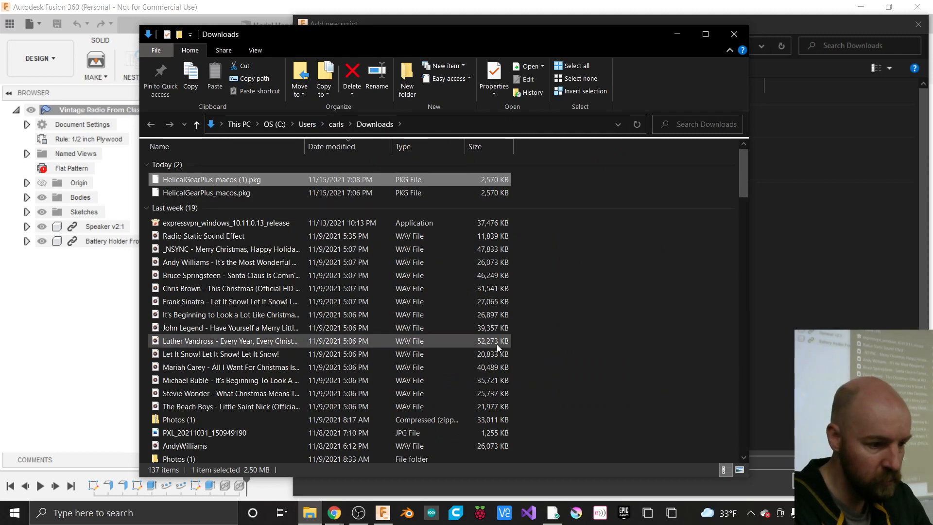
pyautogui.click(245, 195)
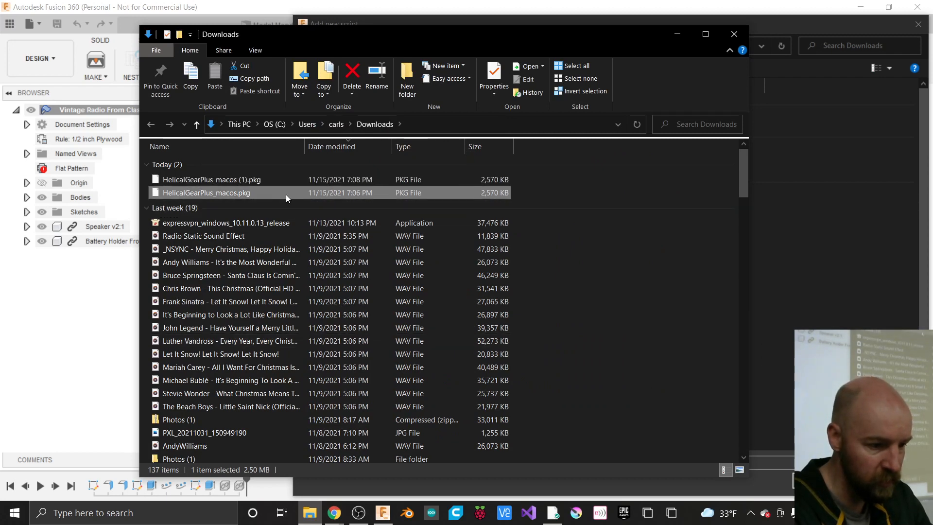
# - Move the folder picker aside, cancel it, and show the installed add-ins list
pyautogui.moveTo(356, 41); pyautogui.dragTo(305, 30)
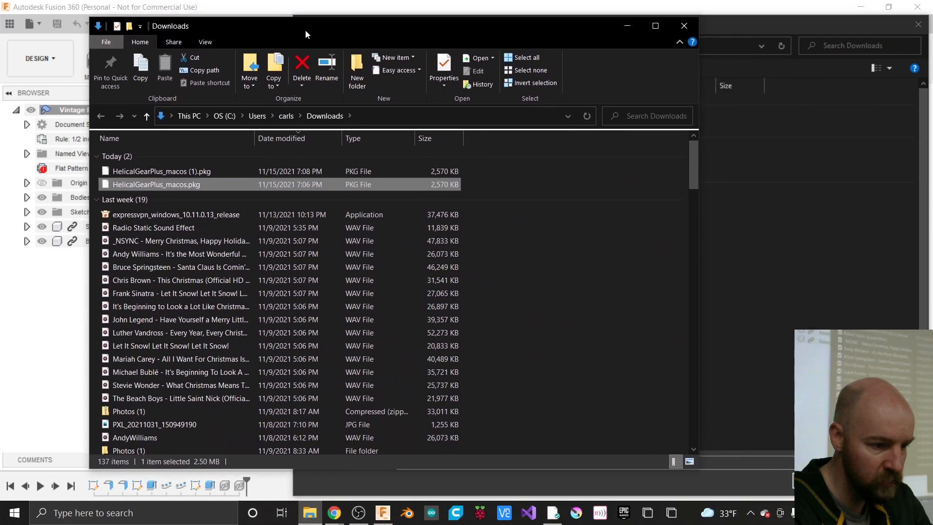
pyautogui.click(718, 24)
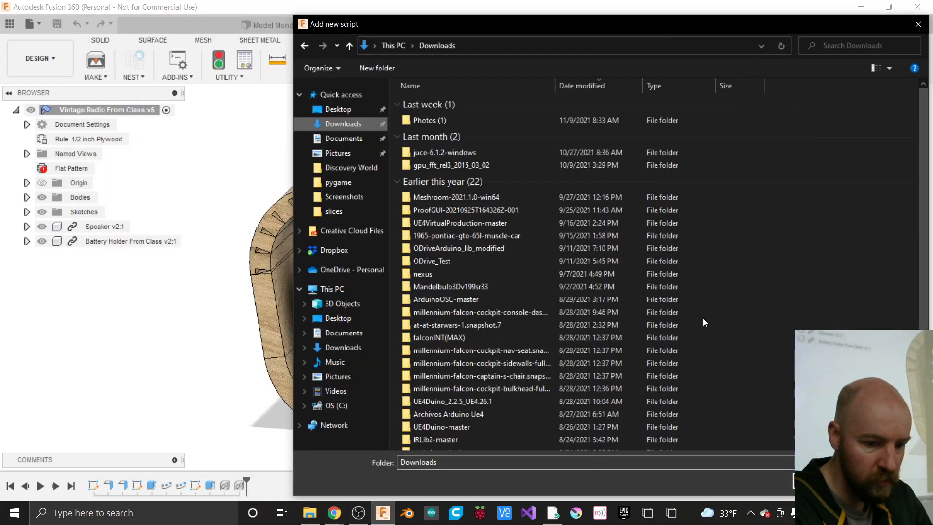
pyautogui.moveTo(695, 31); pyautogui.dragTo(562, 28)
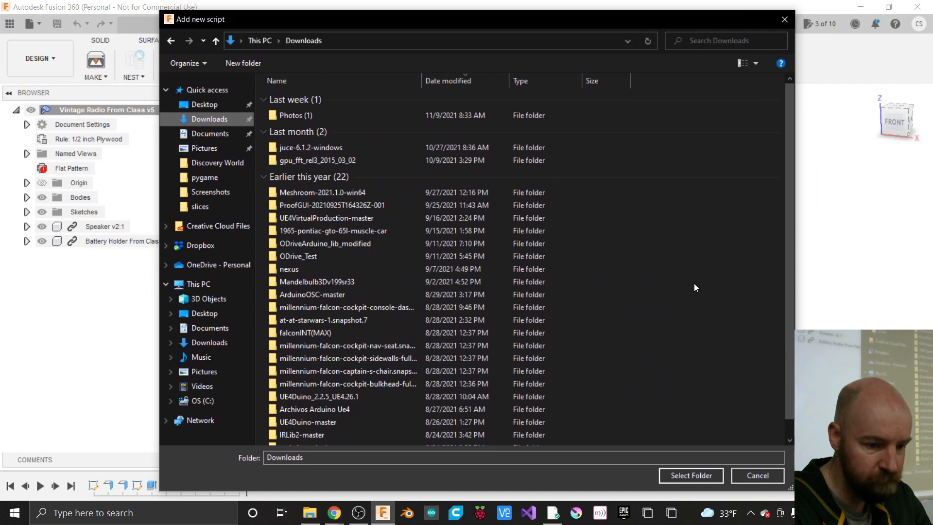
pyautogui.moveTo(789, 347); pyautogui.dragTo(751, 185)
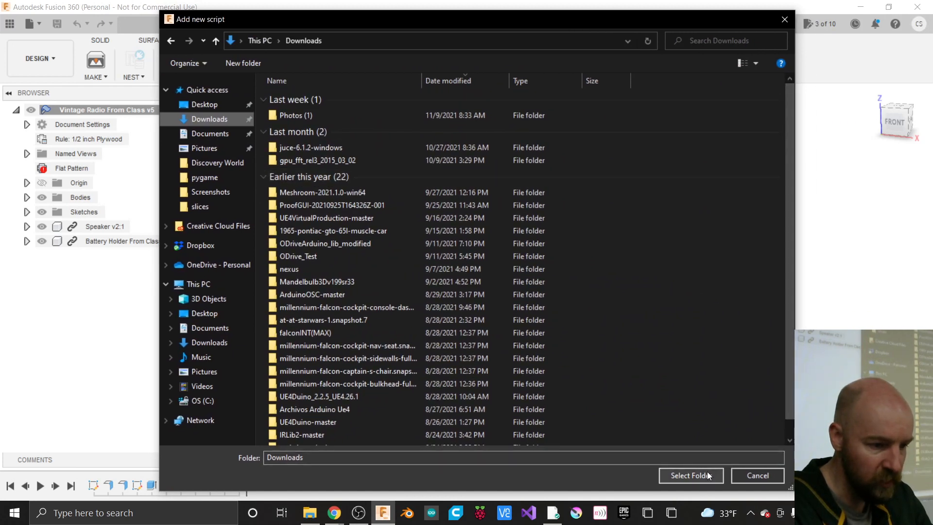
pyautogui.click(751, 474)
pyautogui.click(495, 181)
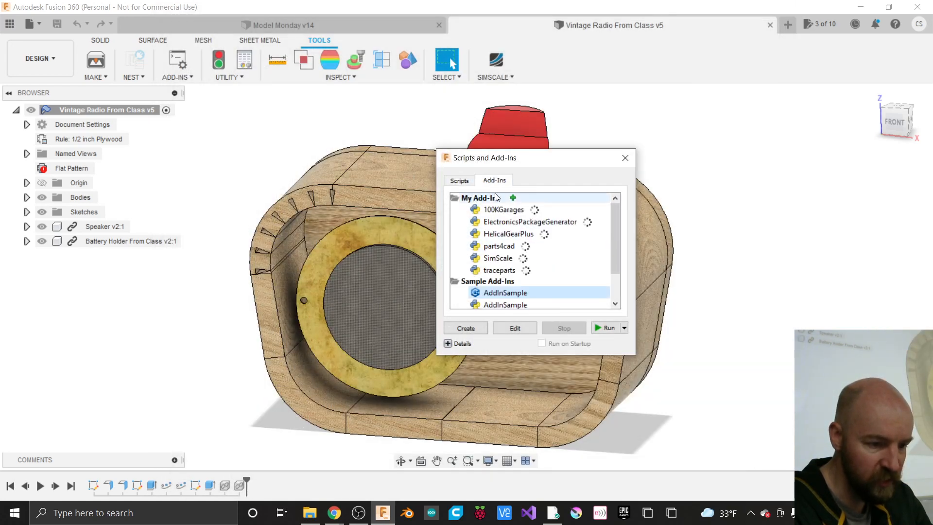
pyautogui.click(513, 197)
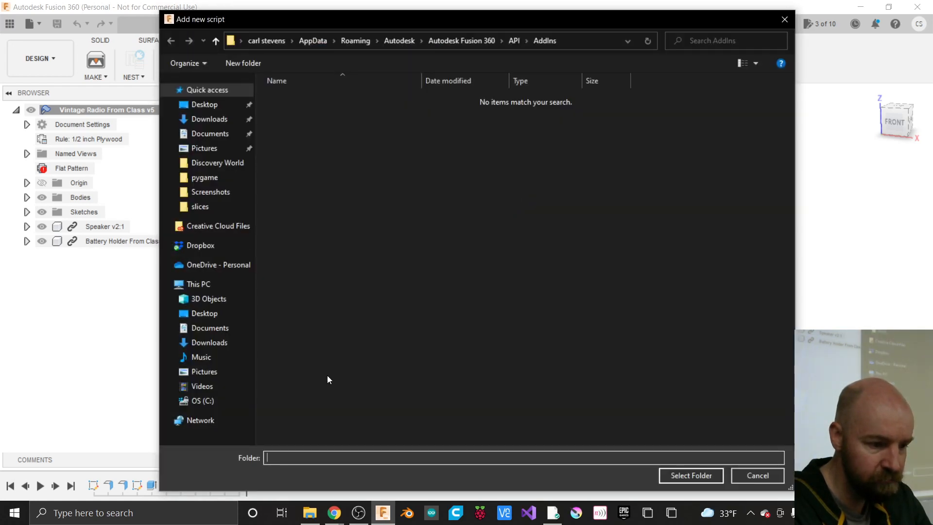
pyautogui.click(208, 119)
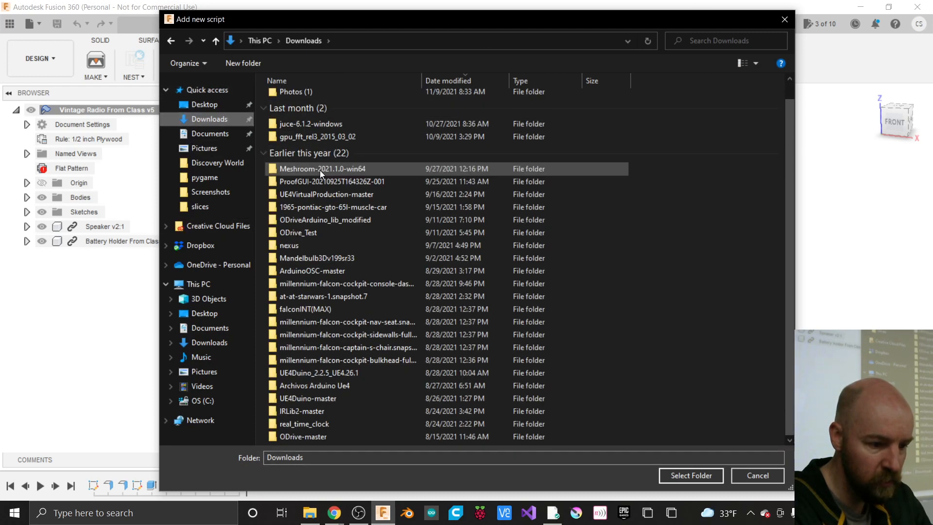
pyautogui.scroll(1, 319, 170)
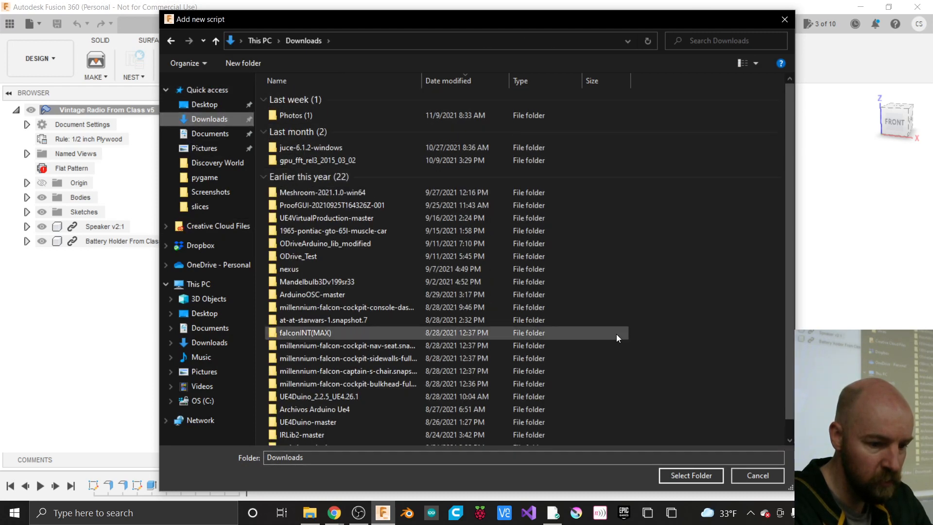
pyautogui.click(756, 476)
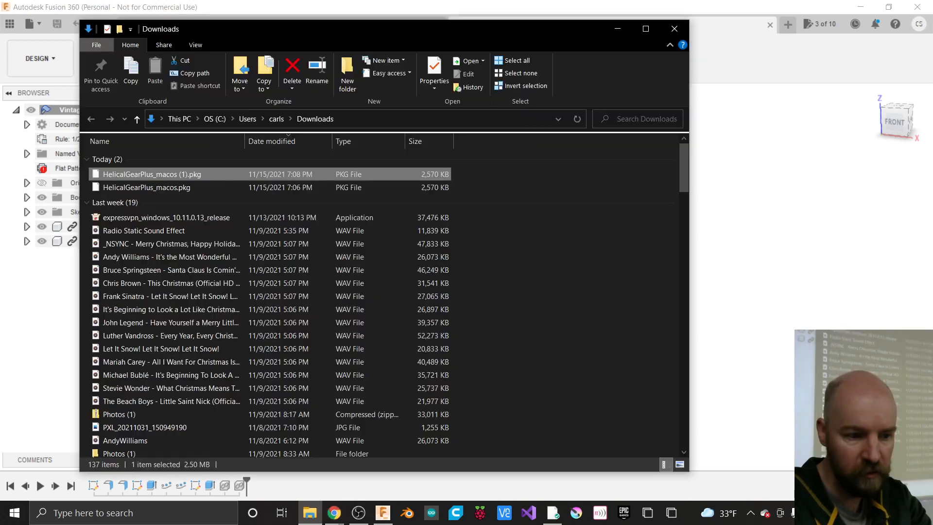
pyautogui.click(185, 188)
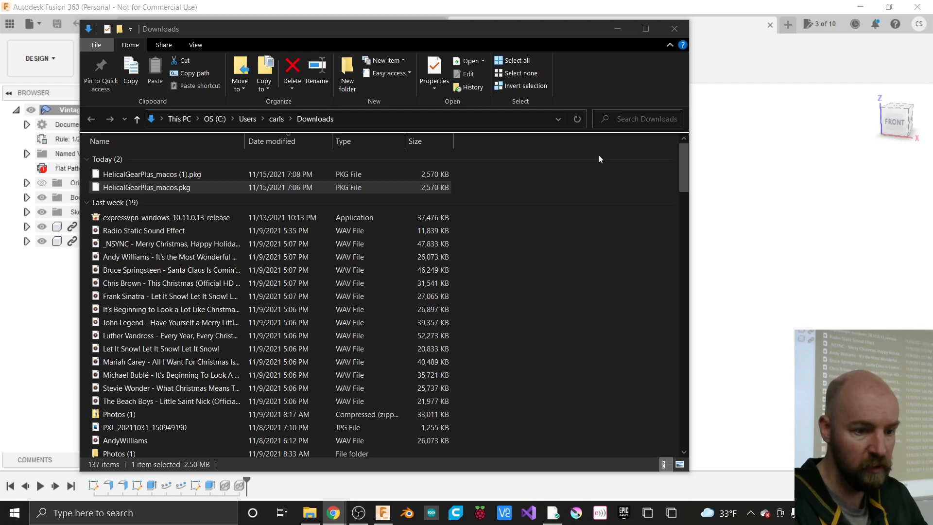
pyautogui.click(675, 29)
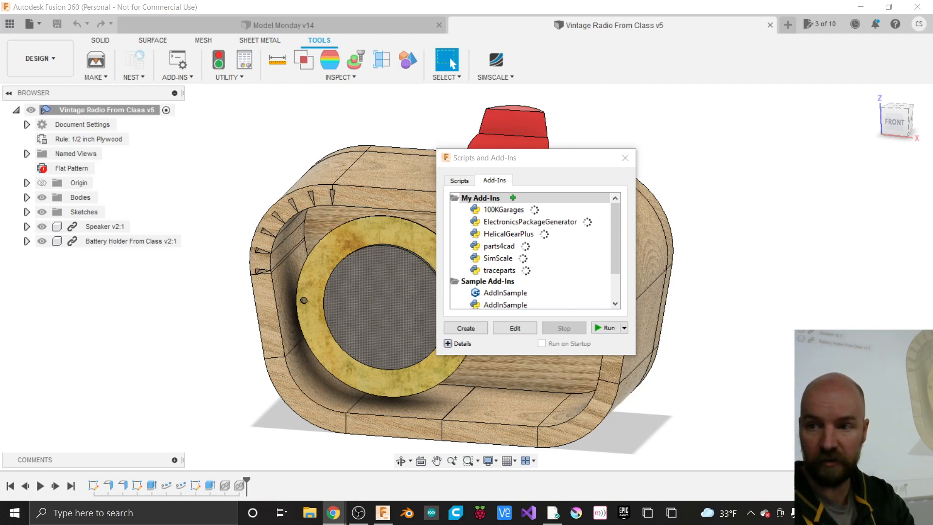
# - Download the Win64 .msi installer of Helical Gear Plus from the App Store page
pyautogui.moveTo(932, 32); pyautogui.dragTo(651, 45)
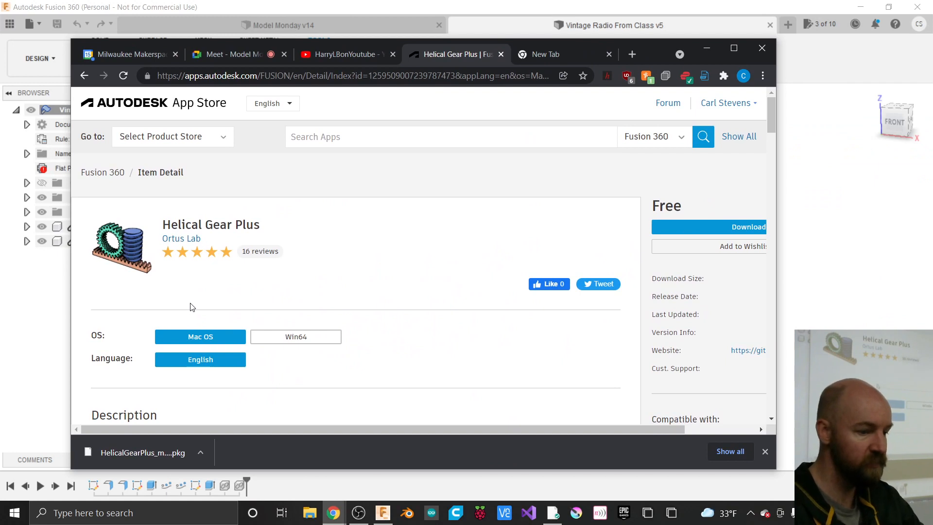
pyautogui.click(277, 345)
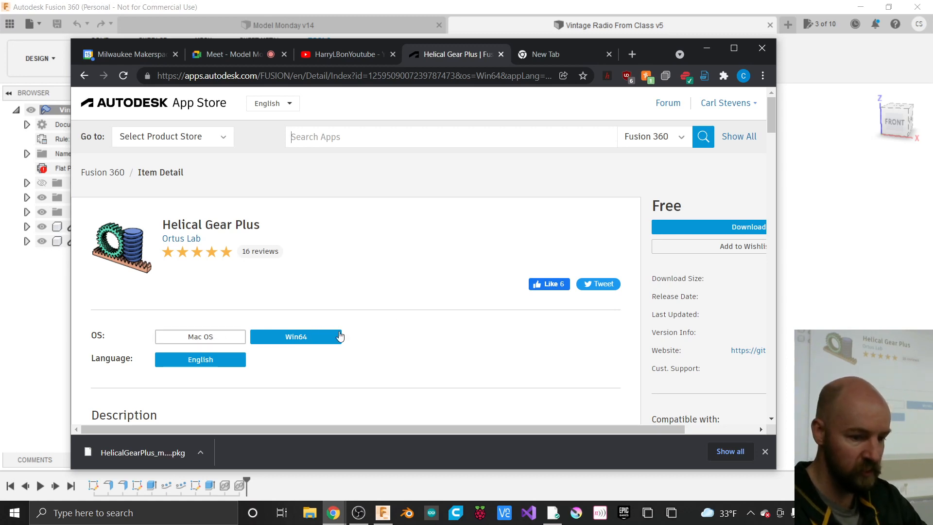
pyautogui.click(694, 226)
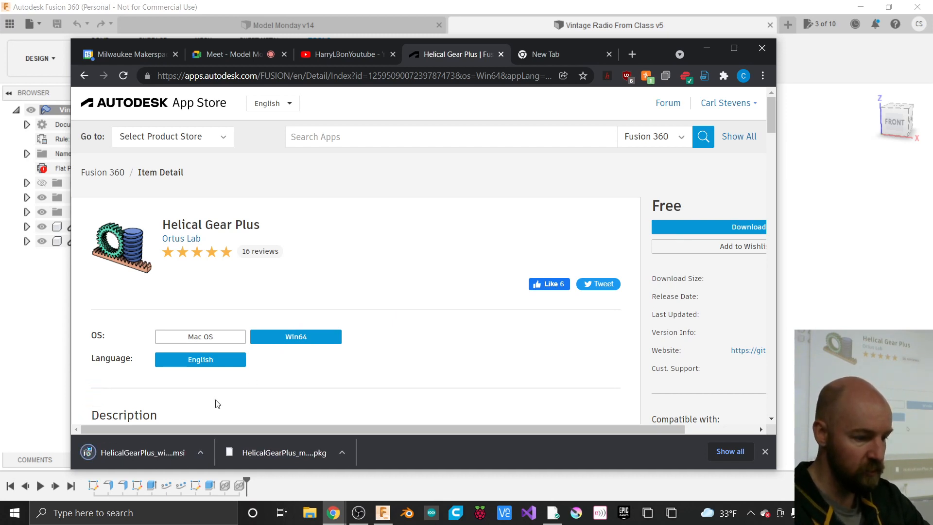
pyautogui.click(202, 455)
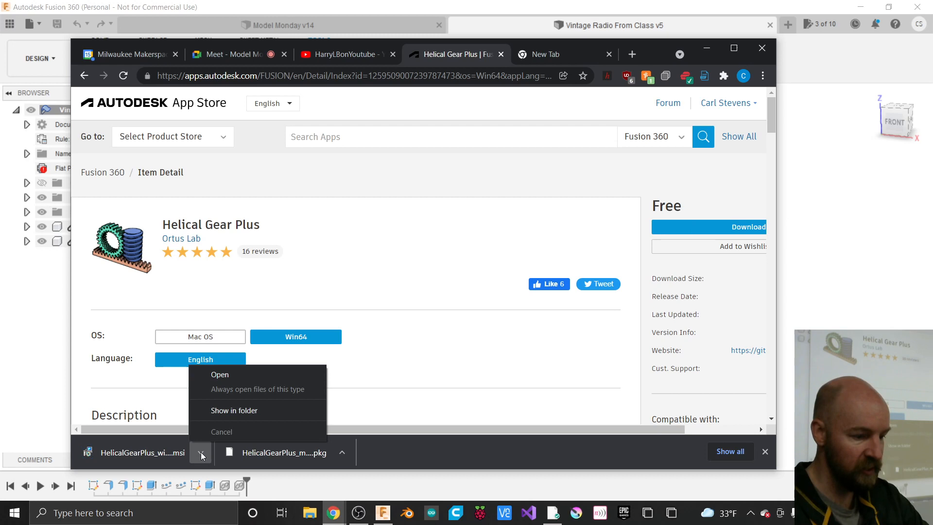
# - Run the .msi, cancel reinstalling Helical Gear Plus 1.0.6, and close the browser tabs
pyautogui.click(214, 377)
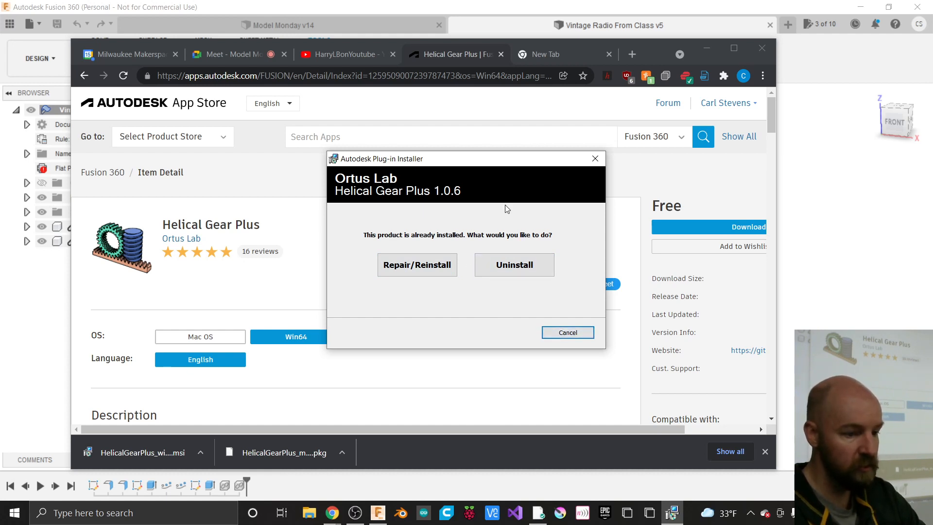
pyautogui.click(595, 161)
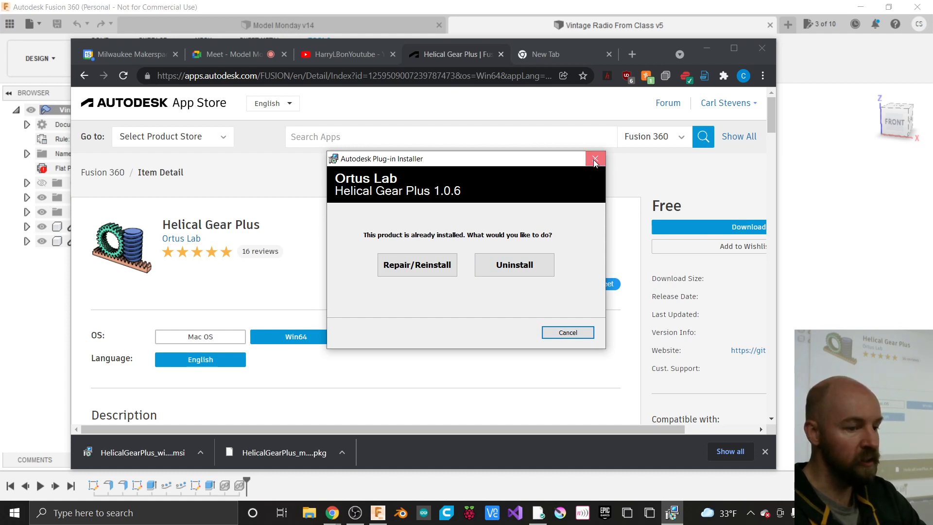
pyautogui.click(596, 160)
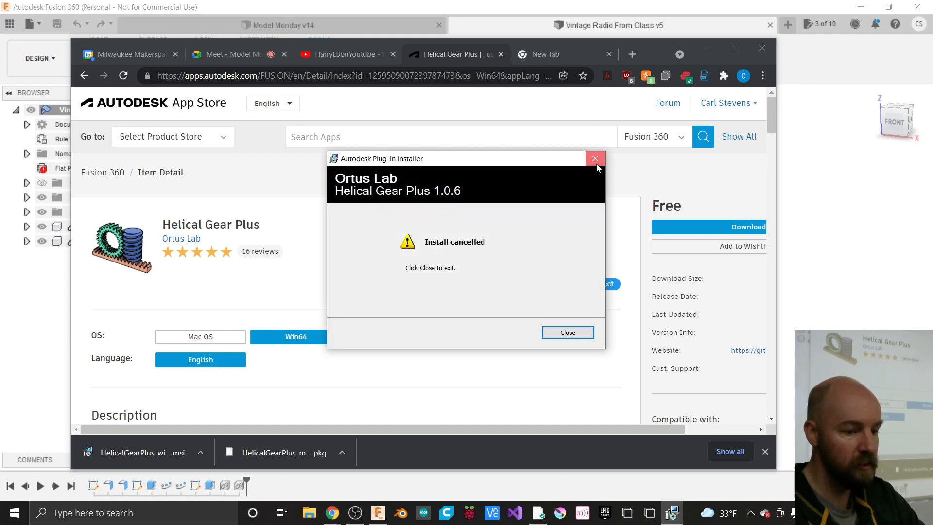
pyautogui.click(501, 54)
pyautogui.click(501, 54)
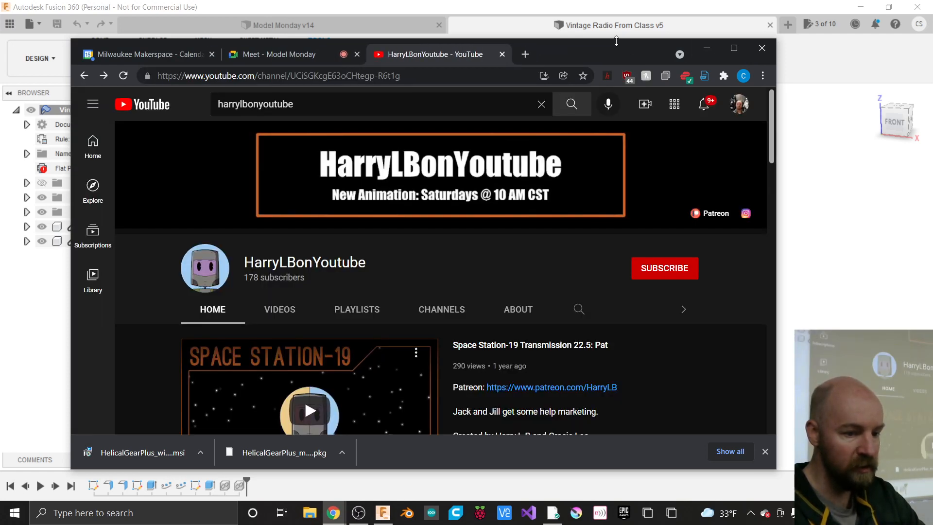
pyautogui.moveTo(599, 46); pyautogui.dragTo(932, 29)
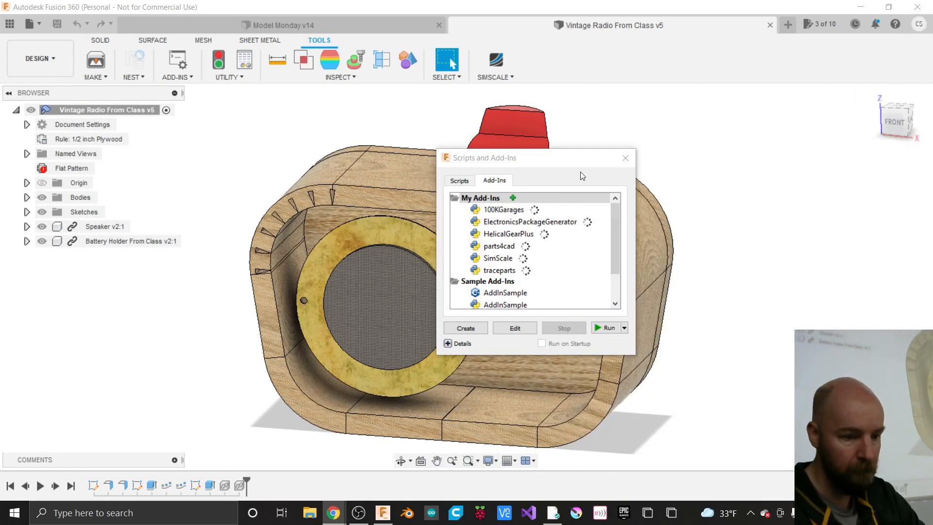
# - Close the Scripts and Add-Ins dialog to reveal the radio model
pyautogui.click(623, 158)
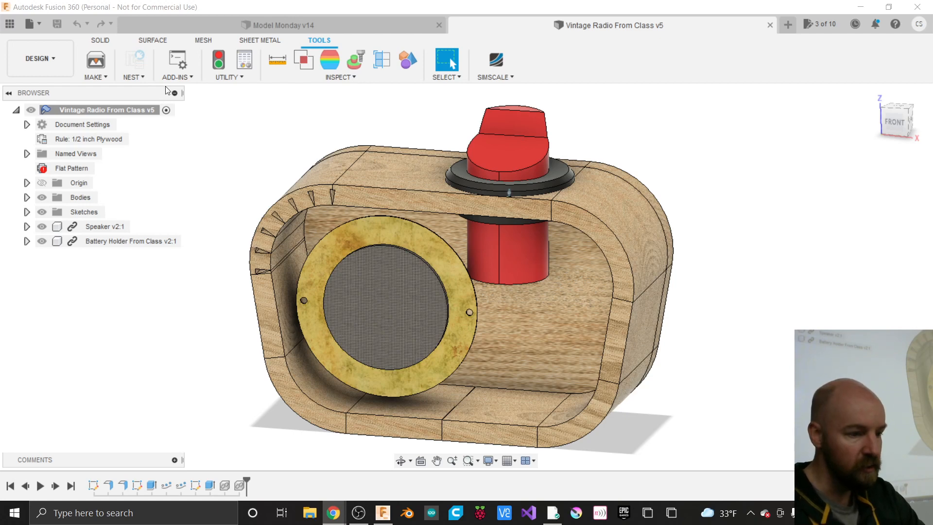
# - Switch from the add-ins menu to the SOLID tools and show the CREATE commands
pyautogui.click(184, 78)
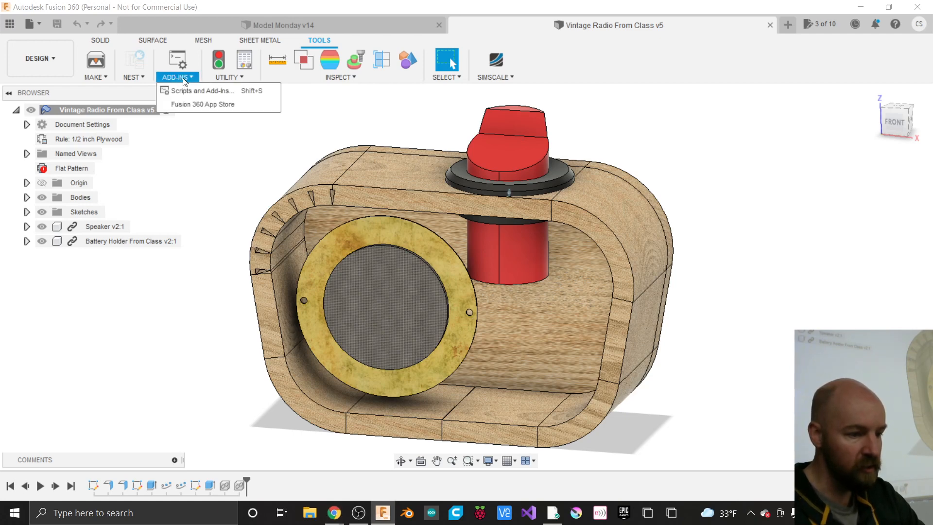
pyautogui.click(101, 39)
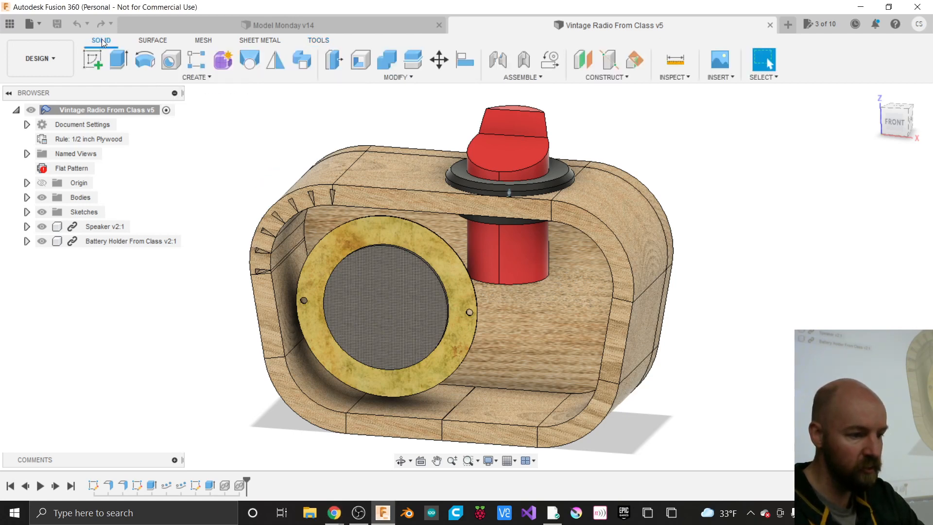
pyautogui.click(208, 78)
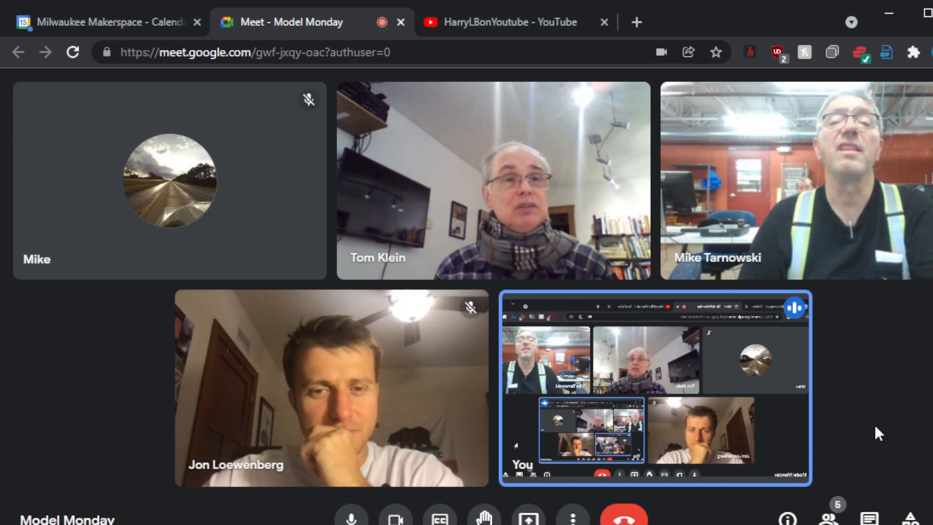
# - Bring the Vintage Radio From Class v5 design in Fusion 360 back to the front
pyautogui.moveTo(806, 384)
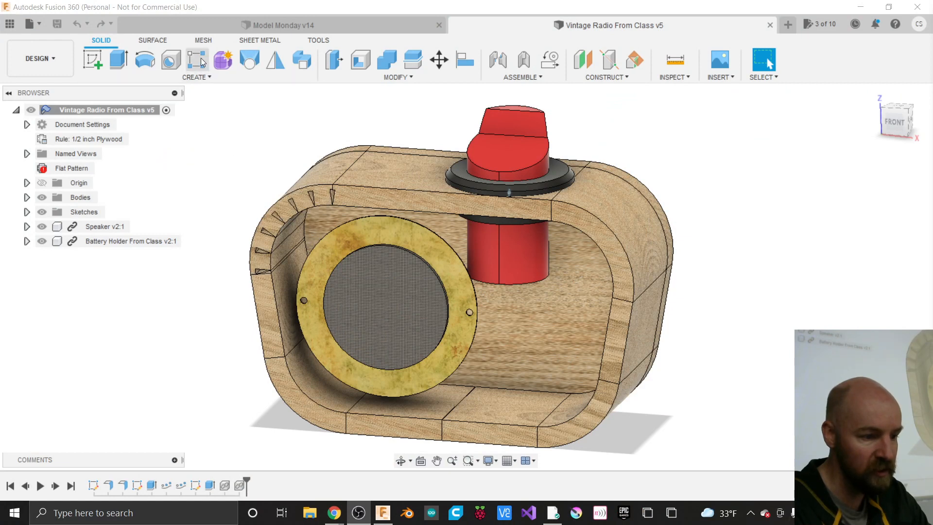
# - Launch the Fusion 360 App Store from TOOLS > ADD-INS and place its browser window over the model
pyautogui.click(218, 77)
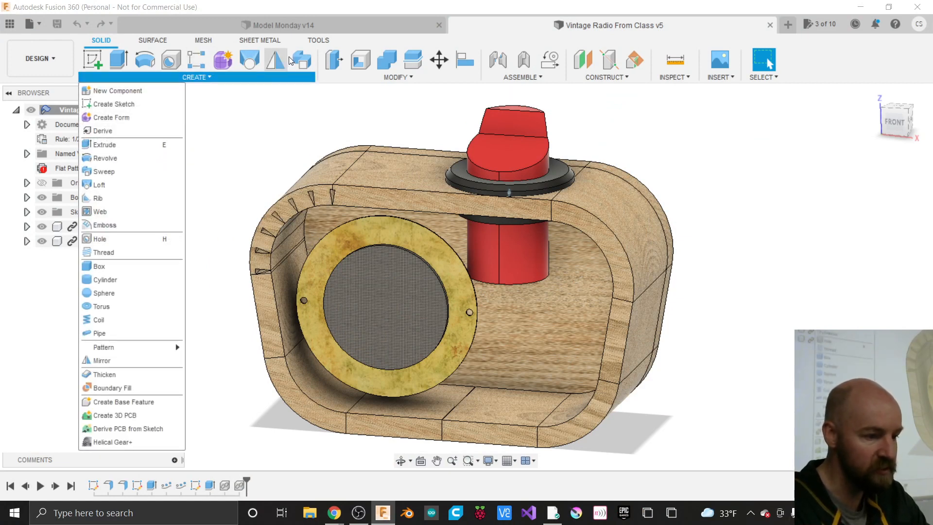
pyautogui.click(318, 41)
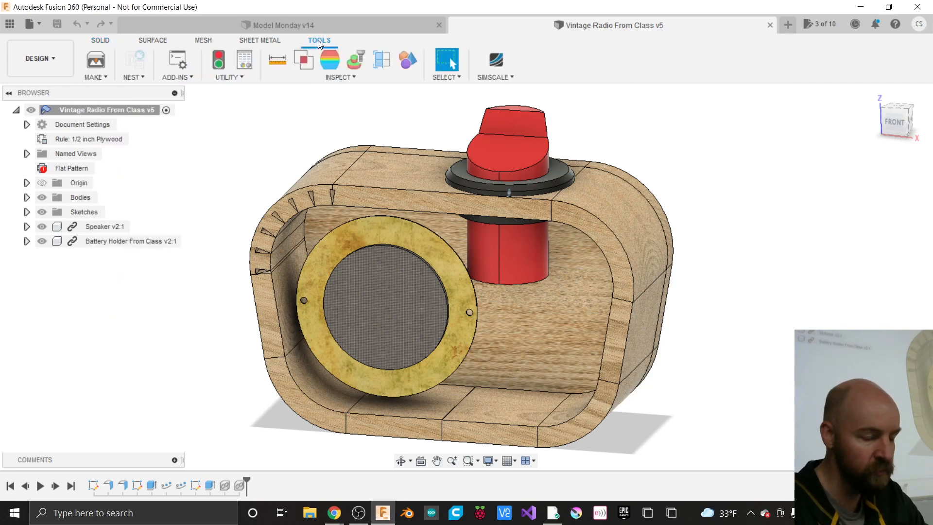
pyautogui.click(188, 77)
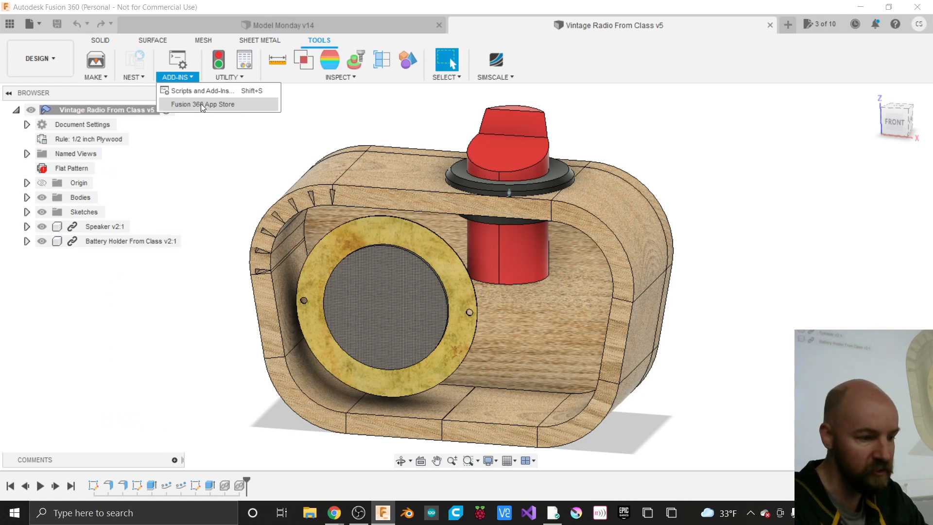
pyautogui.click(205, 104)
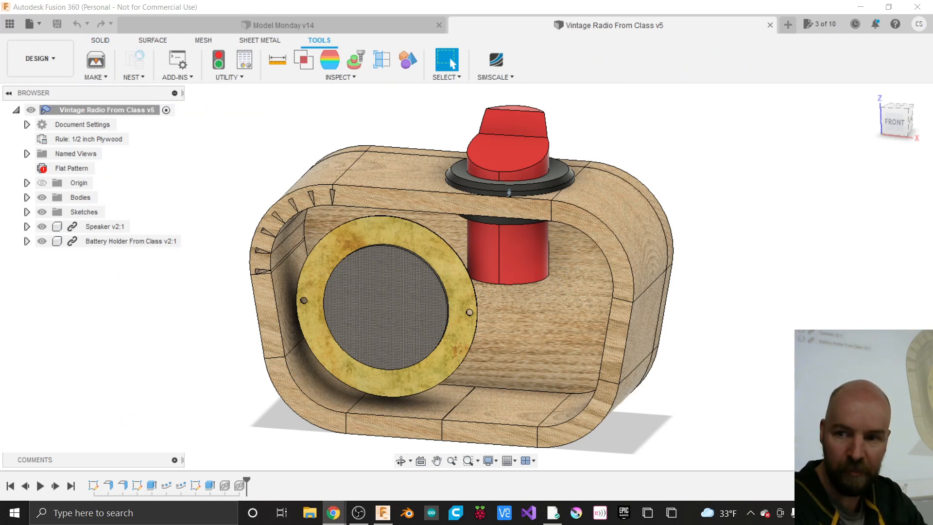
pyautogui.moveTo(932, 109); pyautogui.dragTo(666, 49)
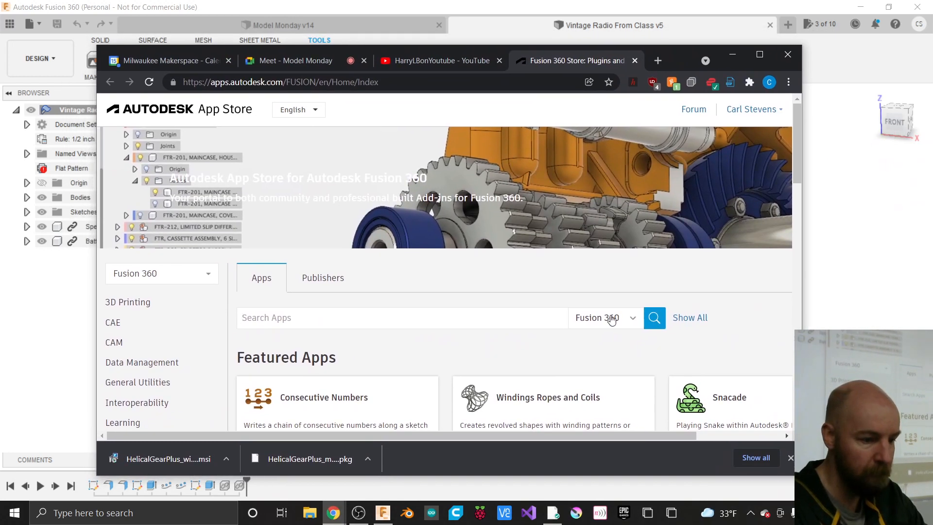
# - Search the App Store for 'helica' and open the Helical Gear Plus detail page
pyautogui.click(393, 321)
pyautogui.write('he')
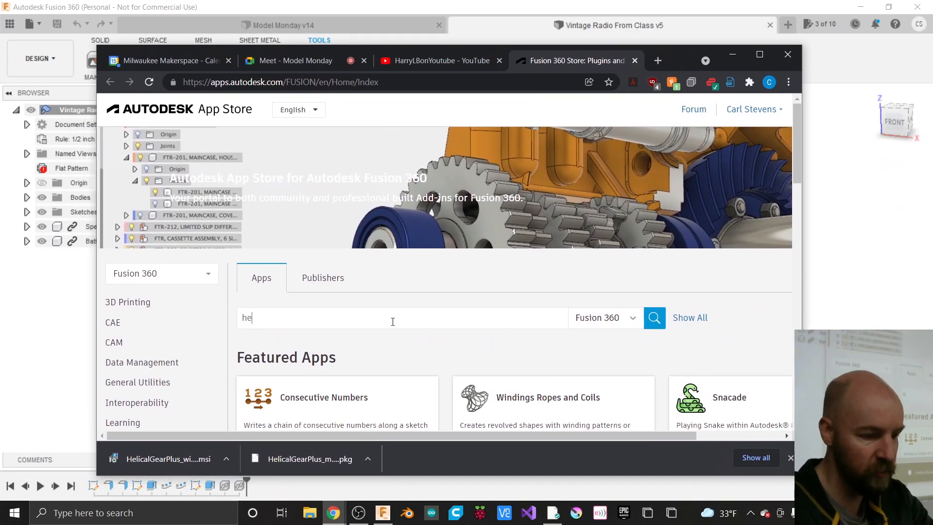
pyautogui.write('lica')
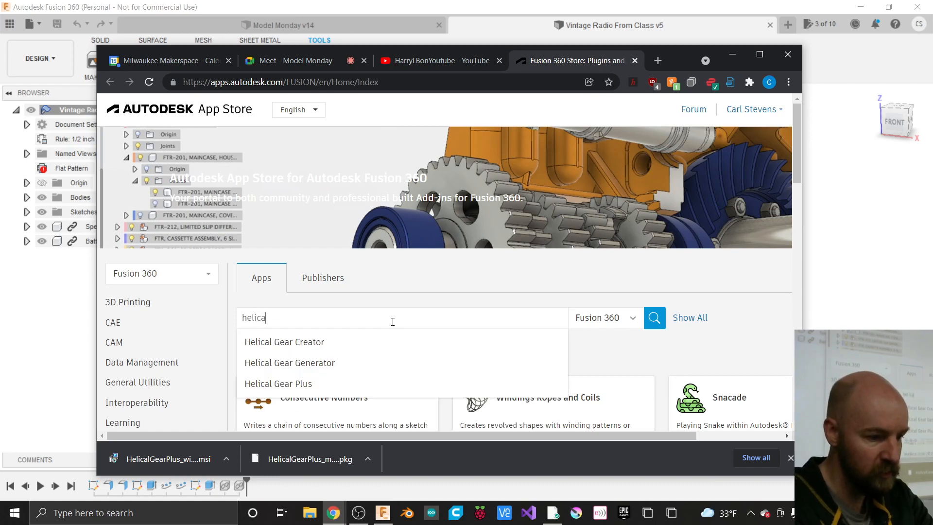
pyautogui.click(308, 384)
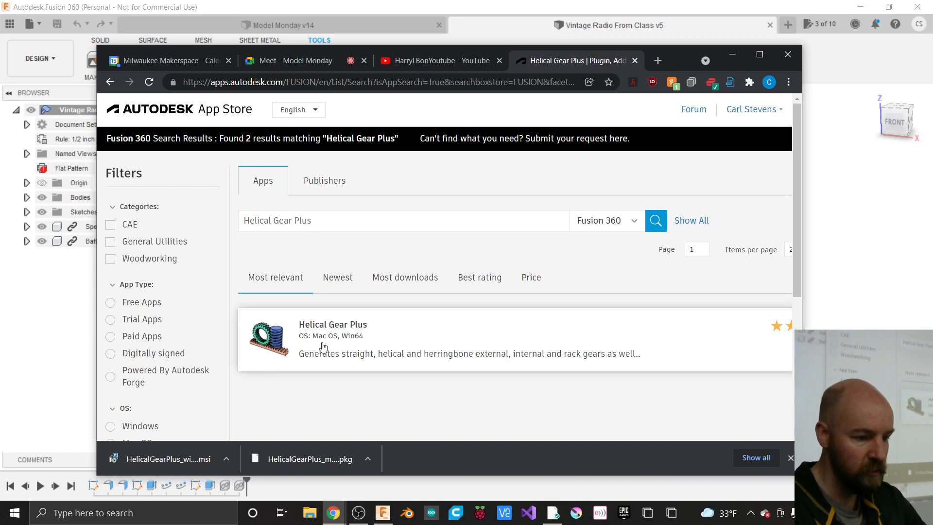
pyautogui.click(279, 343)
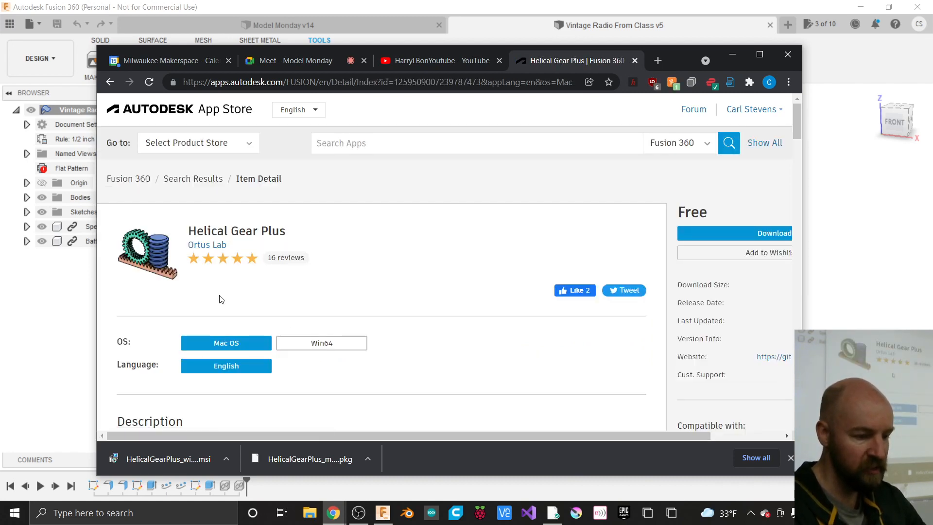
# - Choose the Win64 version, check the .msi installer's download options, and return to Fusion 360
pyautogui.click(301, 342)
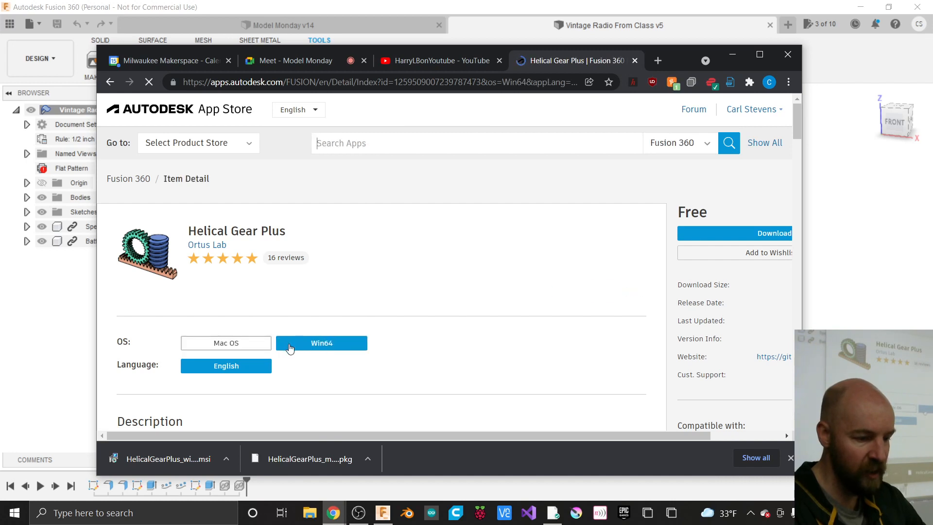
pyautogui.click(257, 346)
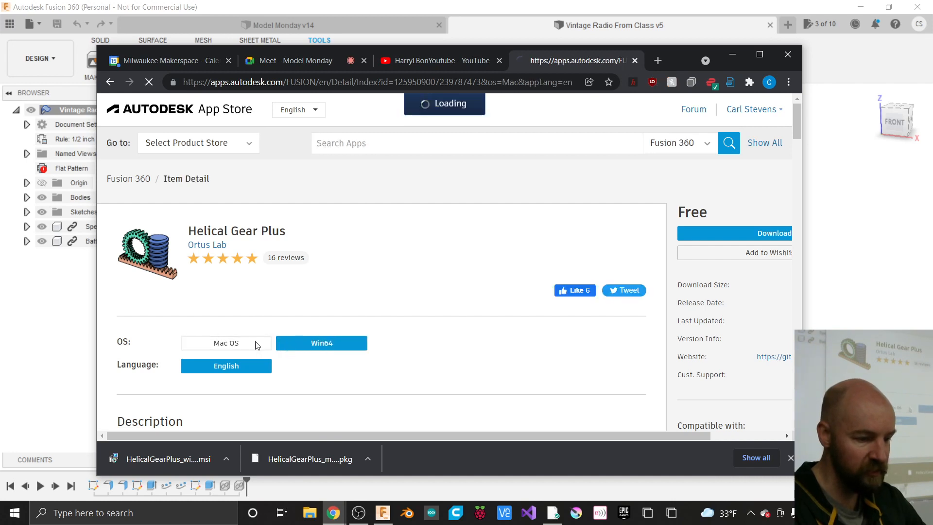
pyautogui.click(299, 346)
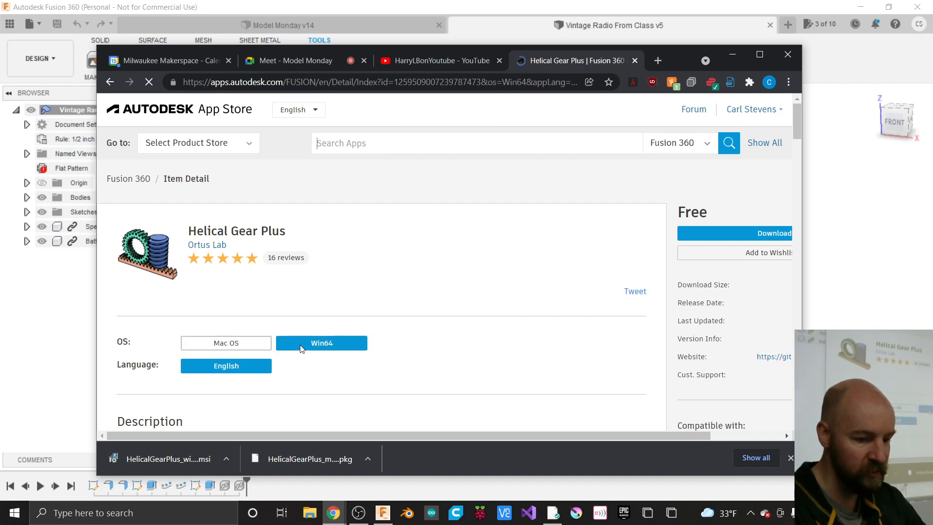
pyautogui.click(249, 346)
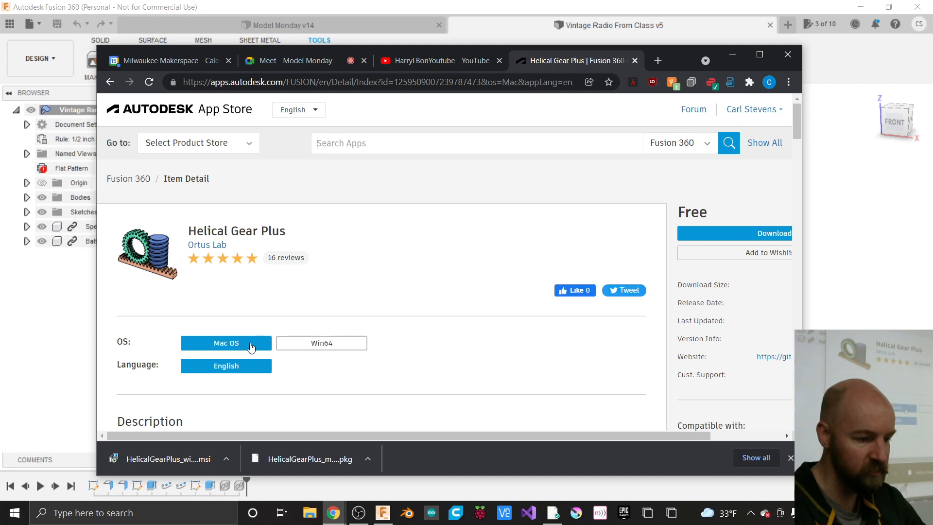
pyautogui.click(296, 349)
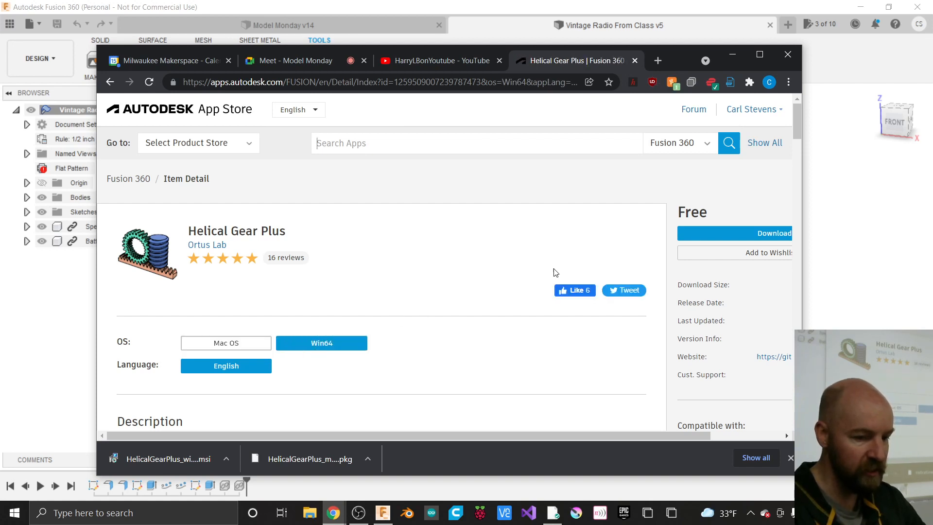
pyautogui.moveTo(802, 272); pyautogui.dragTo(910, 271)
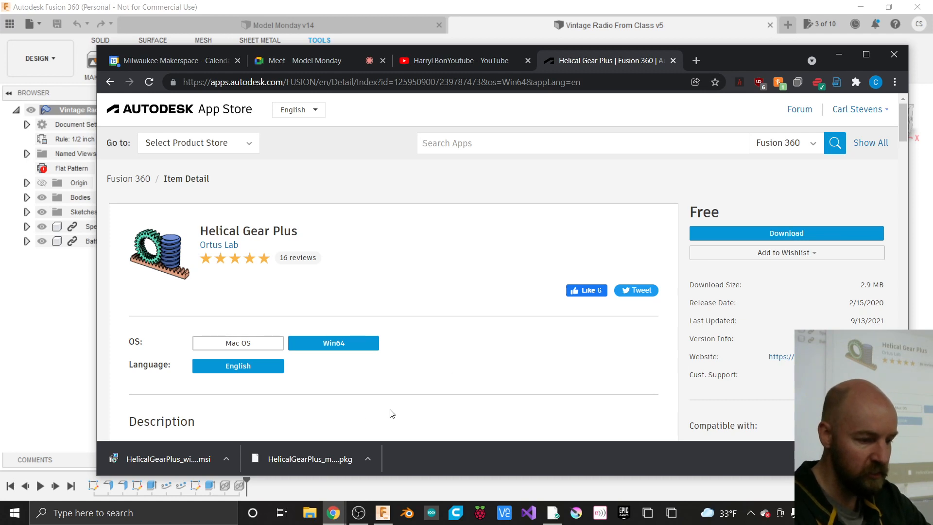
pyautogui.click(225, 459)
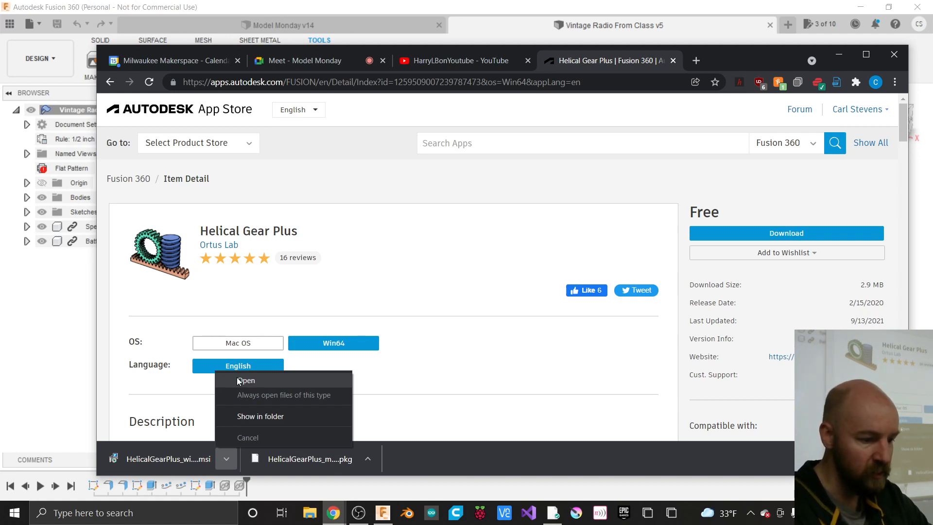
pyautogui.click(322, 7)
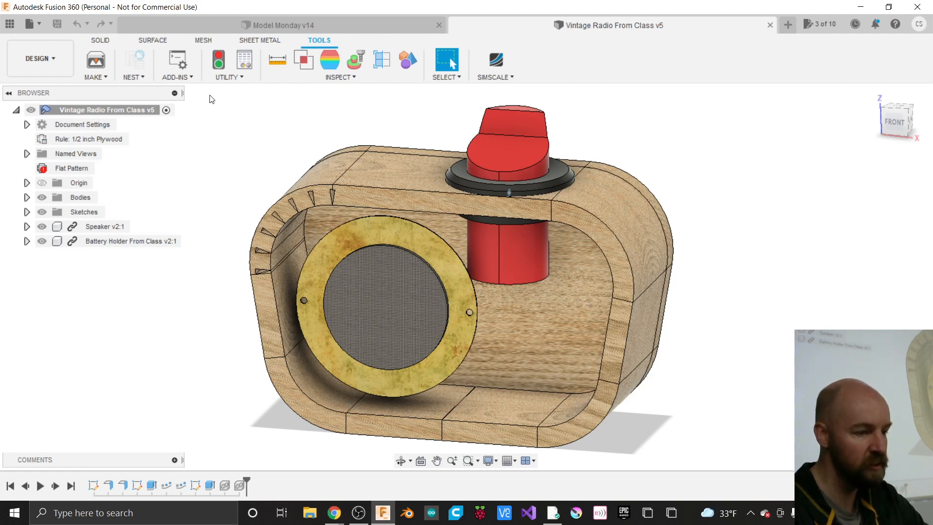
# - Look for Helical Gear+ in the SOLID and SURFACE CREATE menus, then bring up Chrome from the taskbar
pyautogui.click(100, 40)
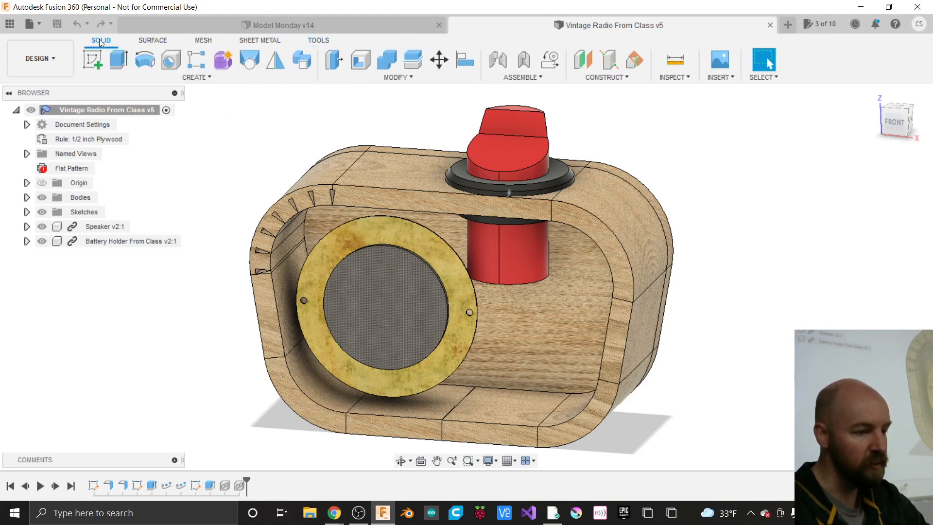
pyautogui.click(209, 77)
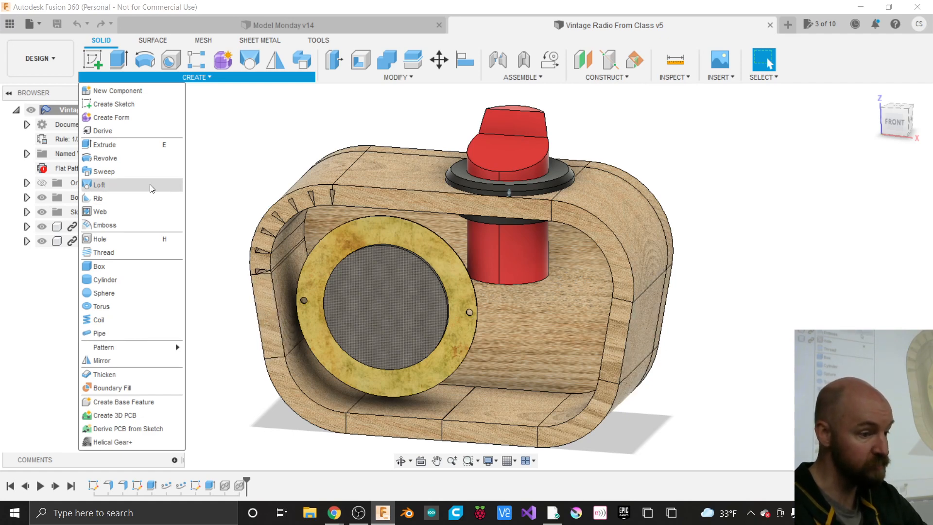
pyautogui.click(154, 39)
pyautogui.click(143, 76)
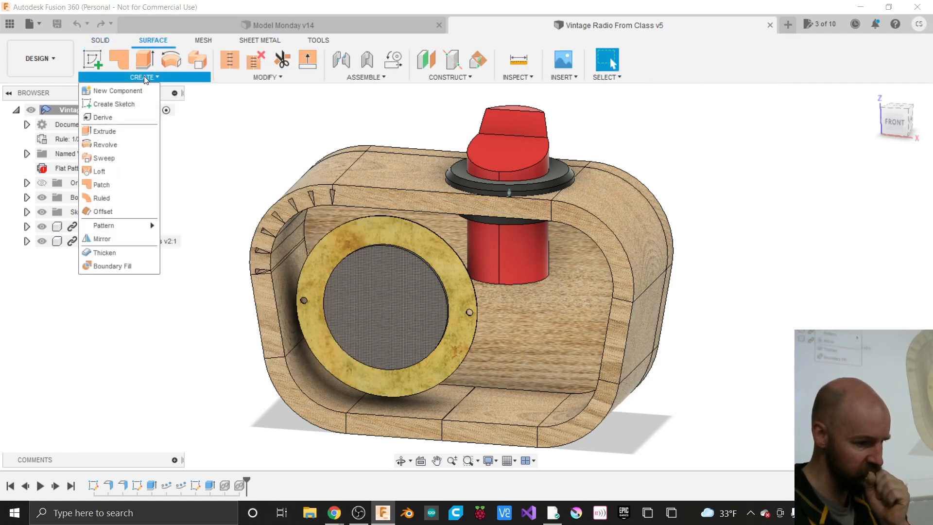
pyautogui.click(98, 40)
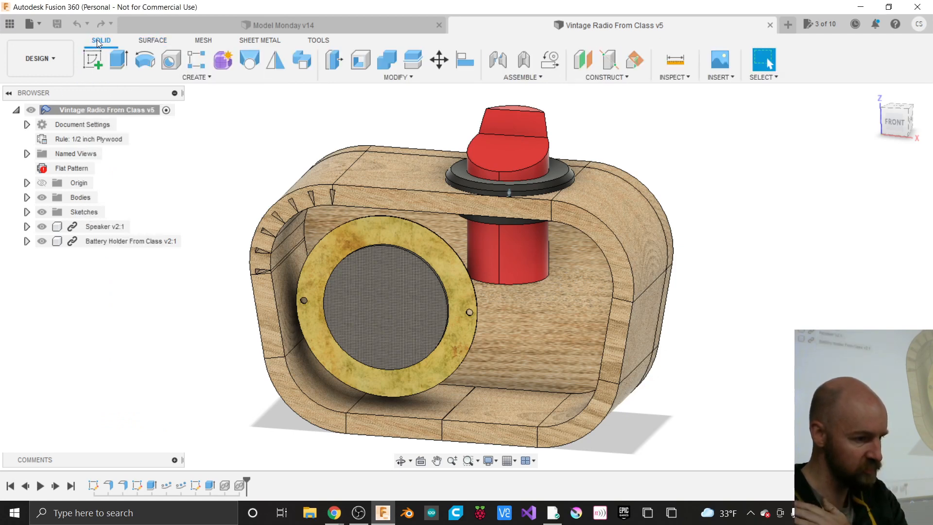
pyautogui.click(144, 77)
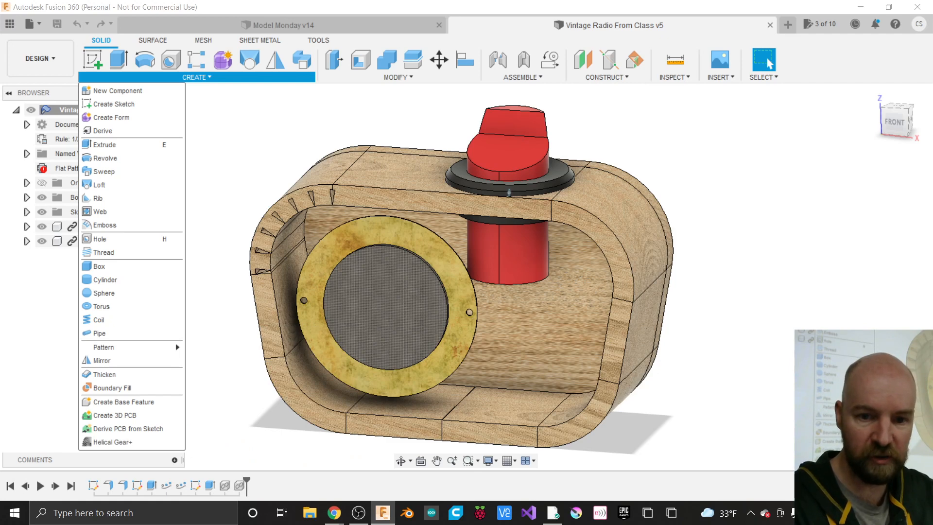
pyautogui.click(334, 513)
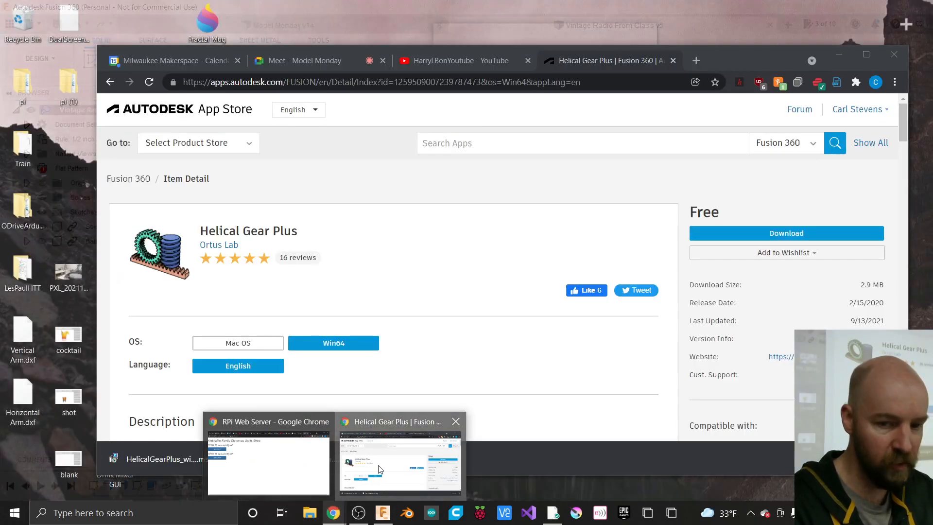
# - Move the Helical Gear Plus browser window to the other monitor and switch to the Meet - Model Monday tab
pyautogui.click(378, 465)
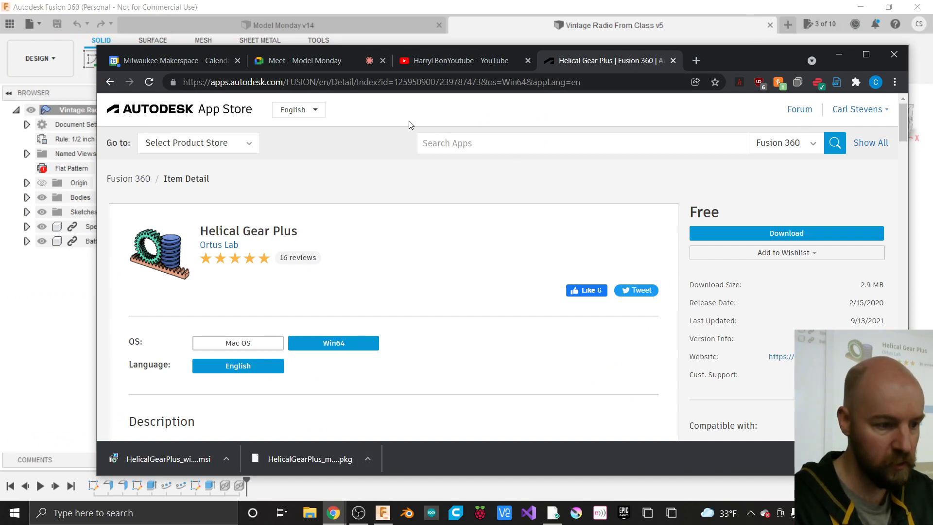
pyautogui.moveTo(756, 53); pyautogui.dragTo(932, 58)
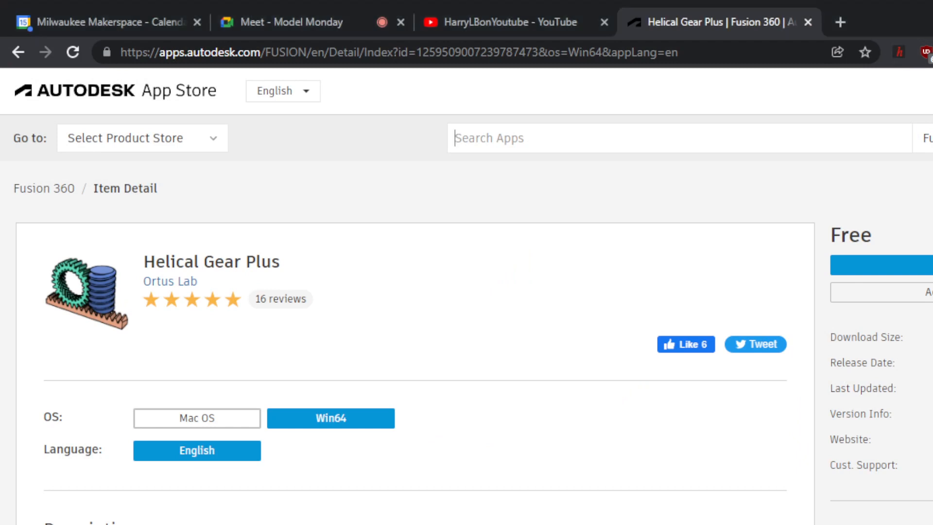
pyautogui.click(356, 20)
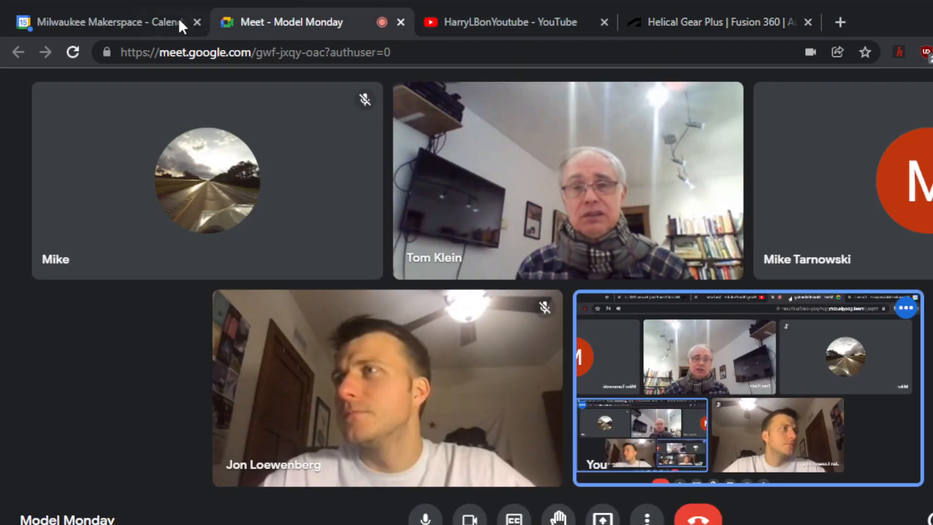
# - Resize the Model Monday call window from its top-left corner so the controls fit
pyautogui.moveTo(4, 6); pyautogui.dragTo(1, 5)
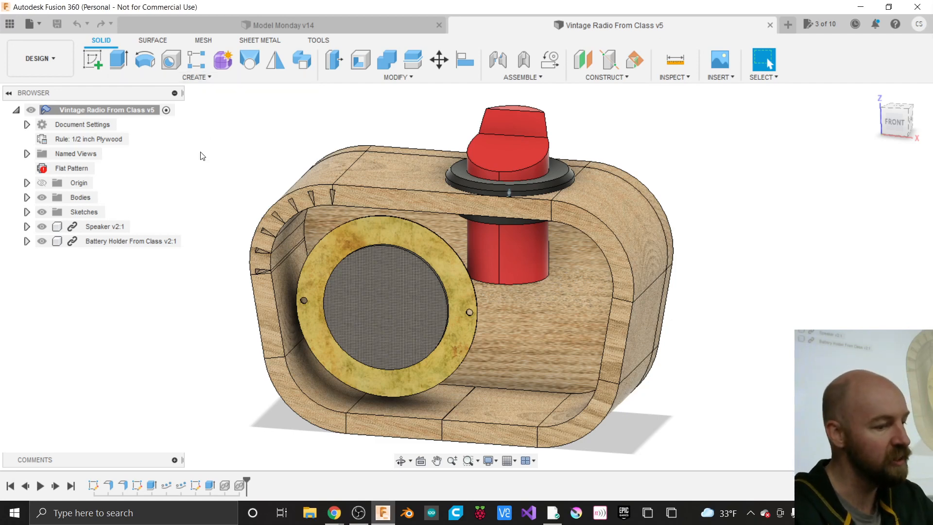
pyautogui.click(206, 78)
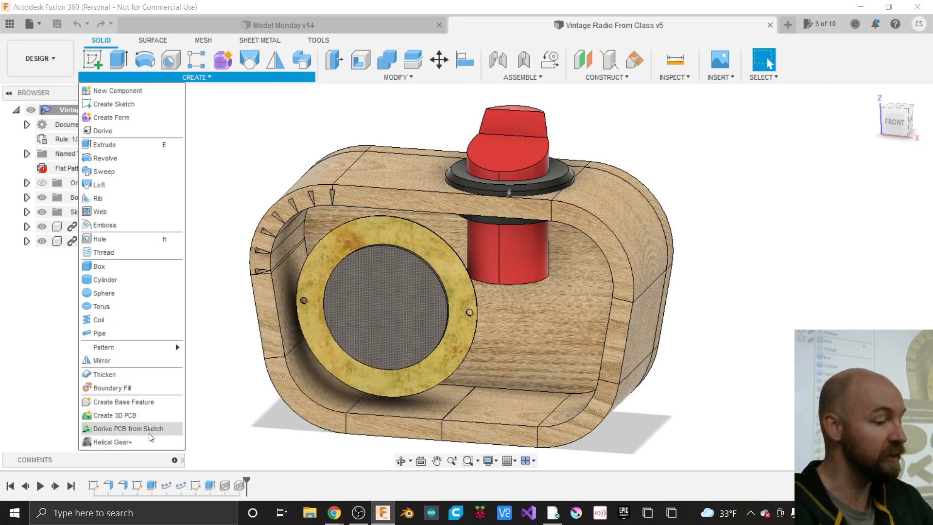
pyautogui.click(223, 172)
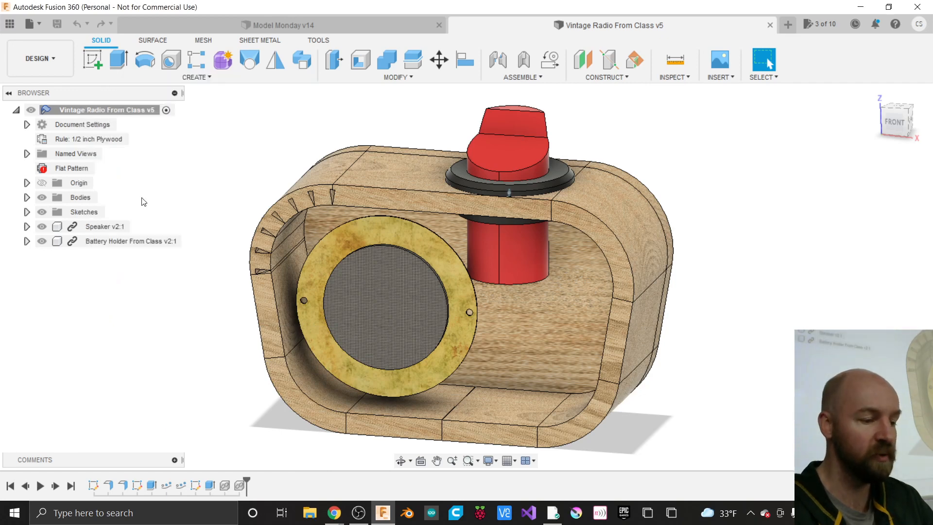
pyautogui.click(94, 226)
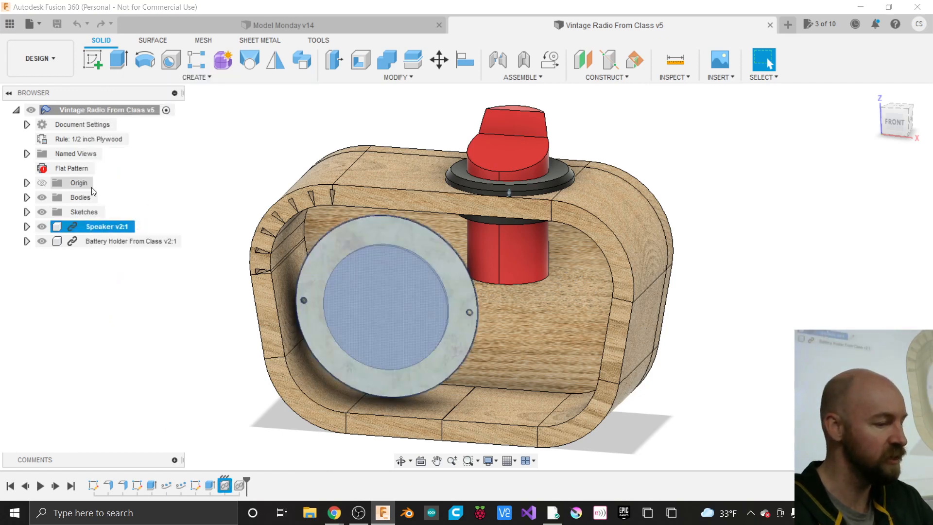
pyautogui.click(201, 155)
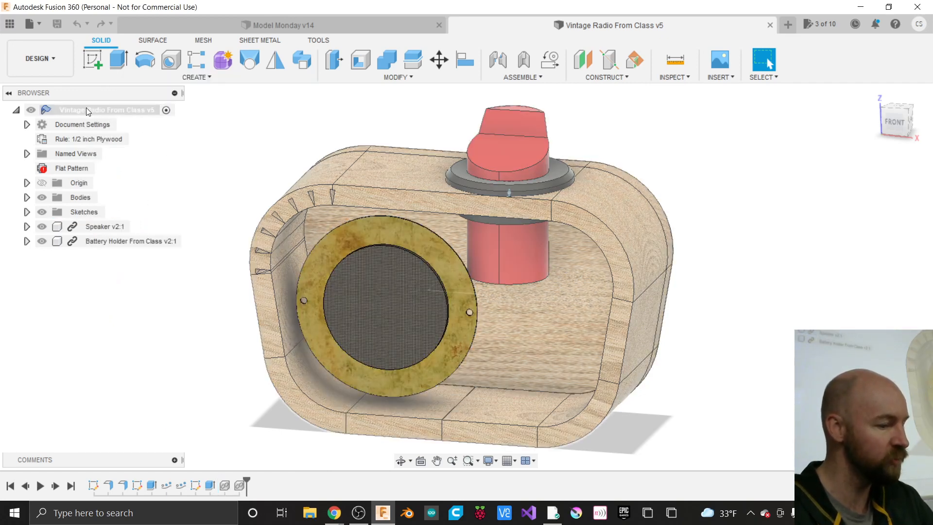
pyautogui.click(27, 241)
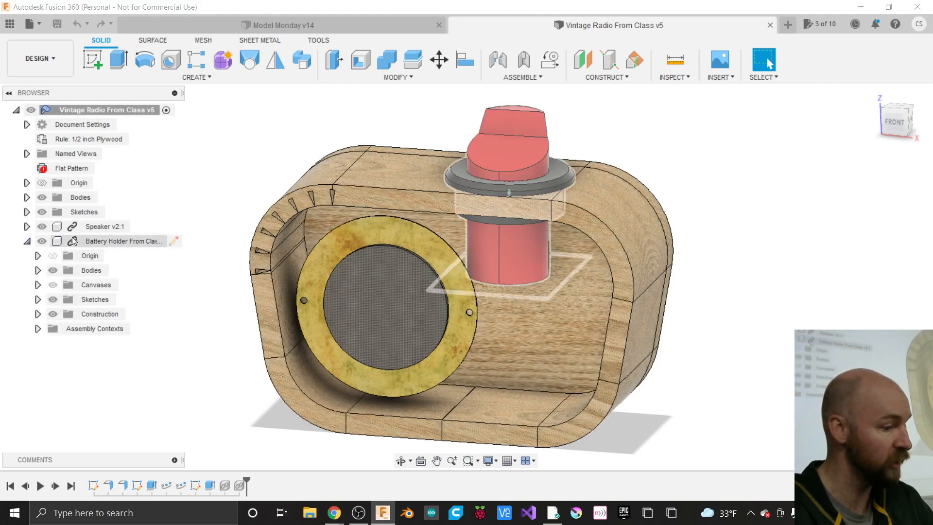
pyautogui.click(27, 241)
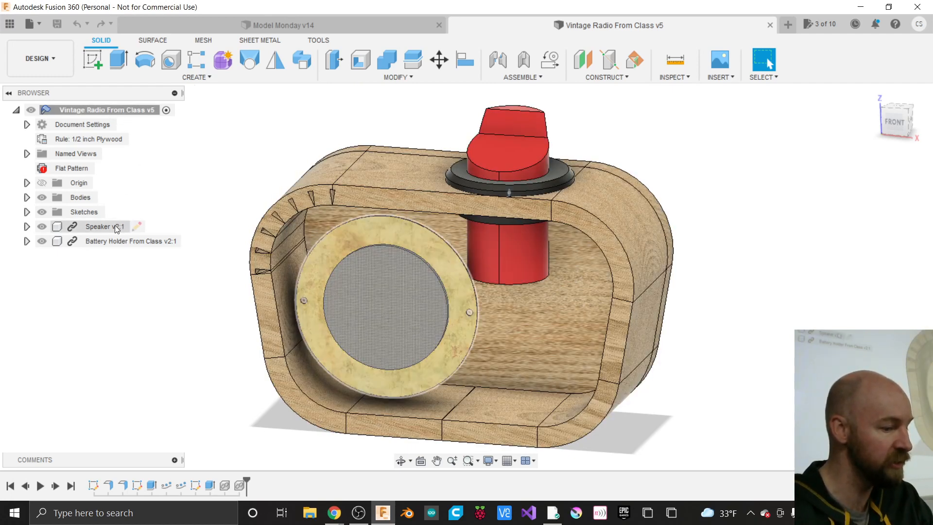
pyautogui.click(132, 226)
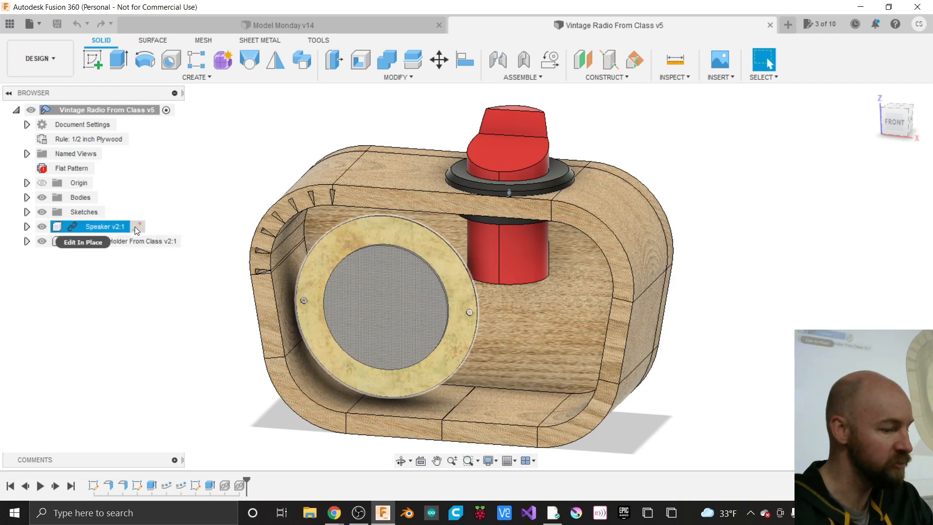
pyautogui.click(136, 241)
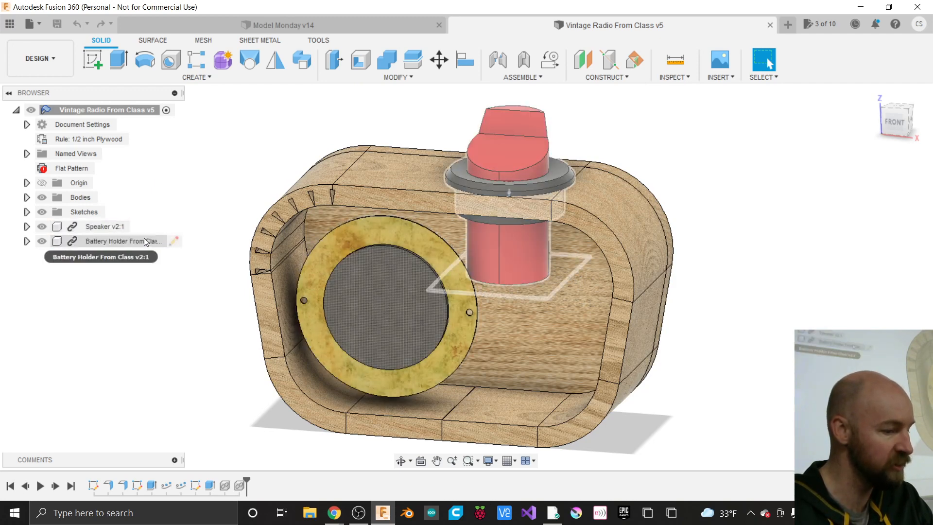
# - Clear the selection, launch Helical Gear+ from the CREATE menu, and move its dialog to the right
pyautogui.click(196, 146)
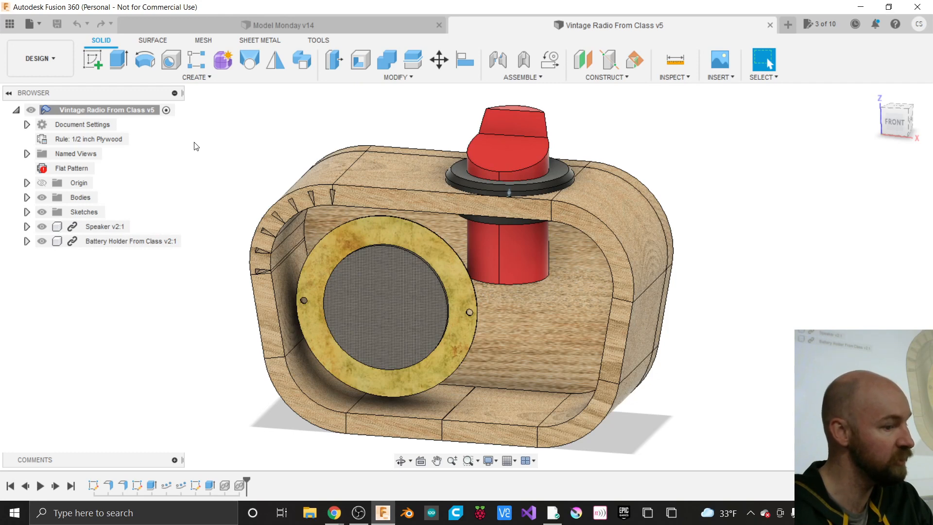
pyautogui.click(203, 79)
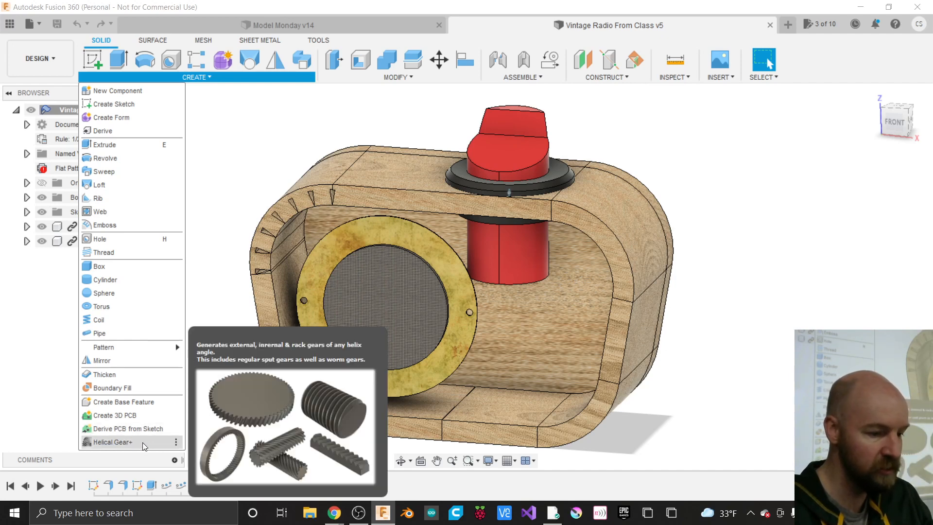
pyautogui.click(113, 441)
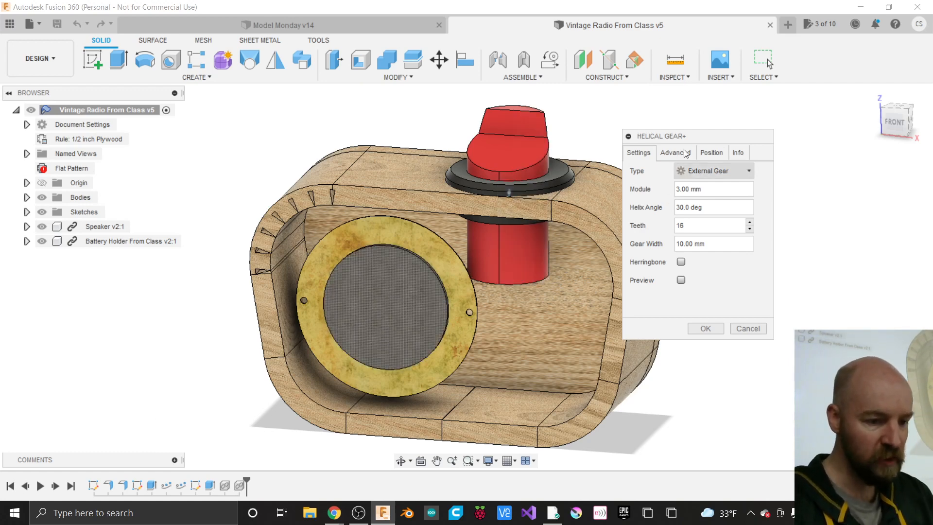
pyautogui.moveTo(664, 141); pyautogui.dragTo(735, 119)
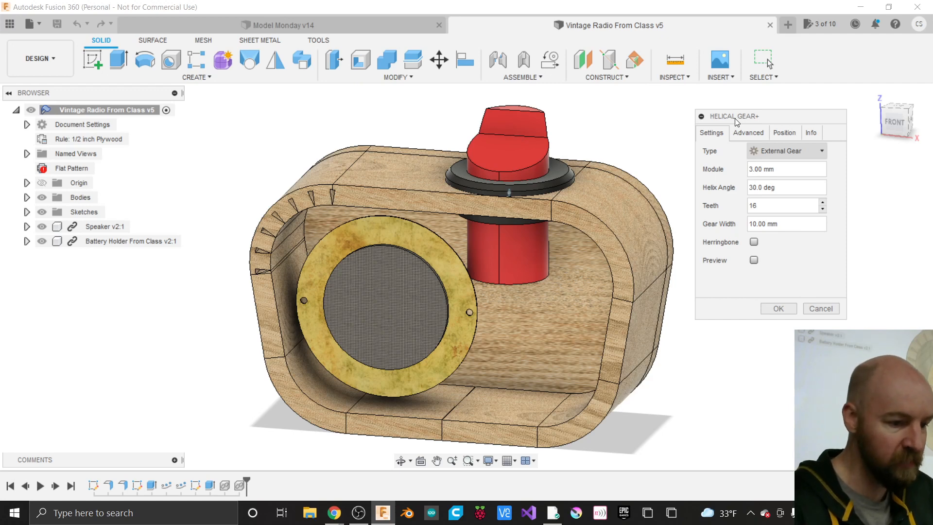
# - Select and delete the leading 3 of the 3.00 mm Module value in Helical Gear+
pyautogui.click(785, 170)
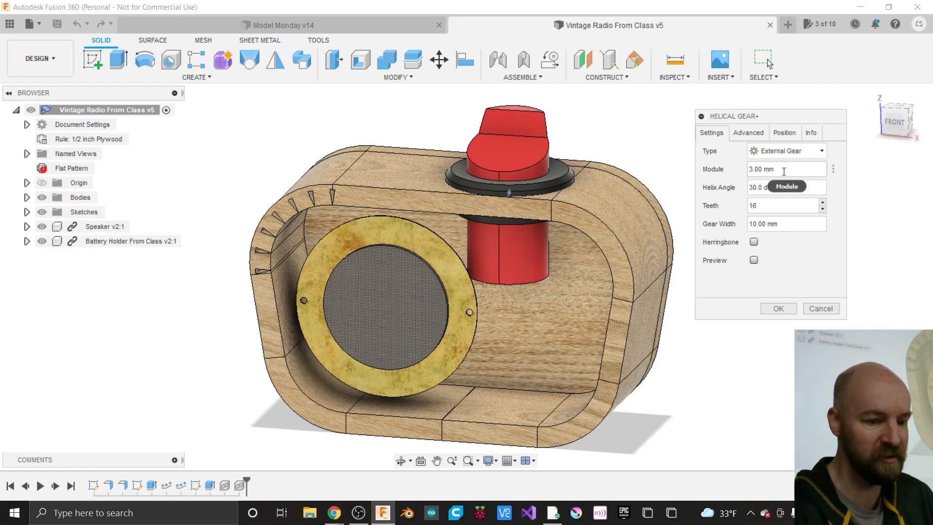
pyautogui.click(784, 171)
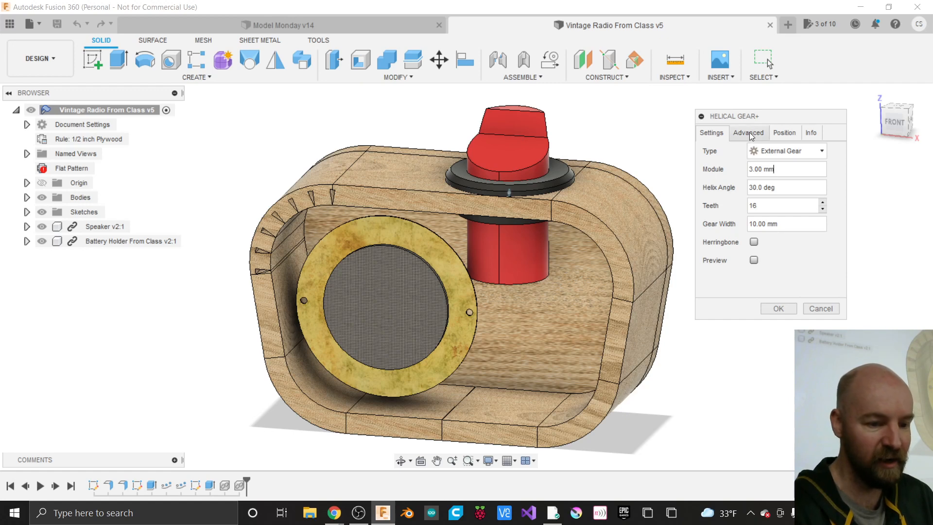
pyautogui.click(751, 135)
pyautogui.click(712, 134)
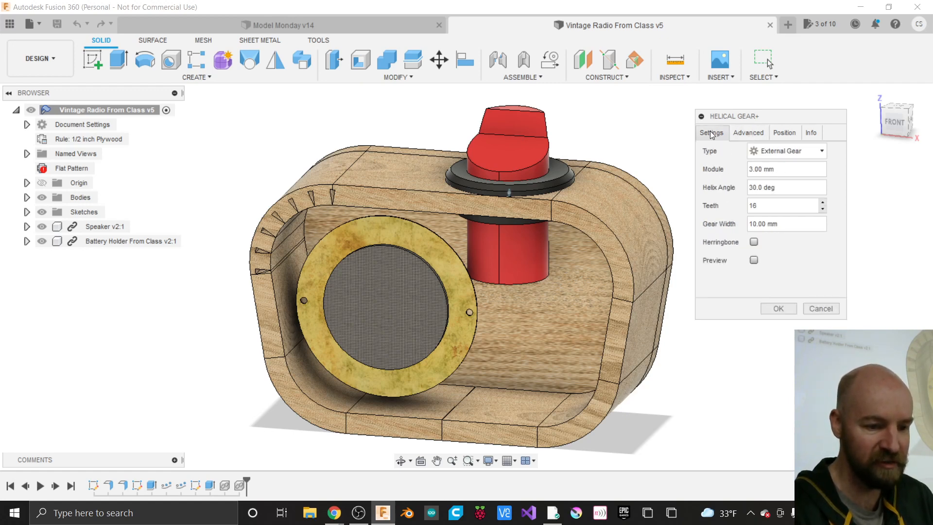
pyautogui.click(781, 171)
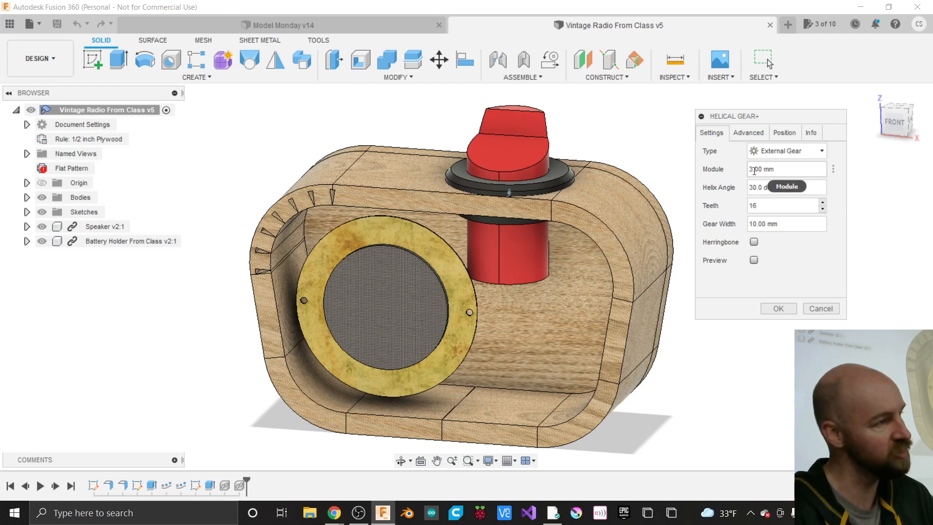
pyautogui.moveTo(754, 170); pyautogui.dragTo(749, 171)
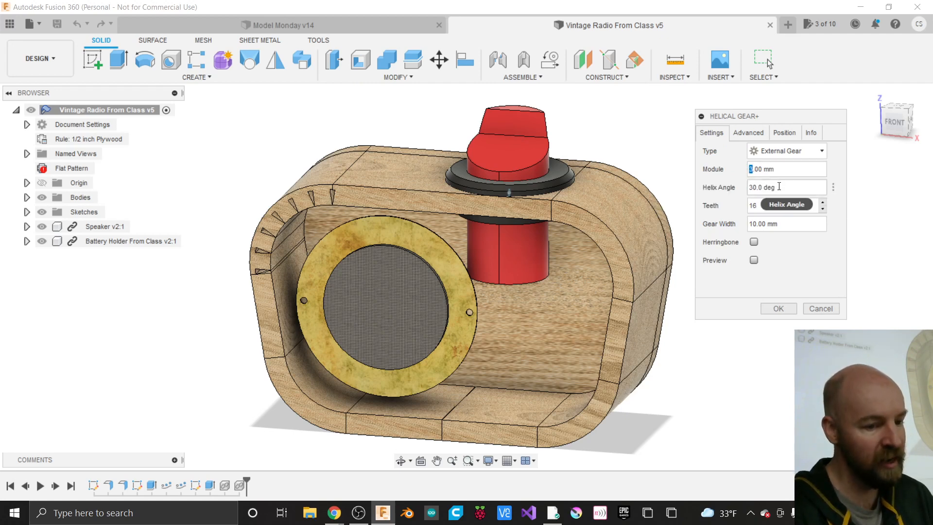
pyautogui.click(789, 166)
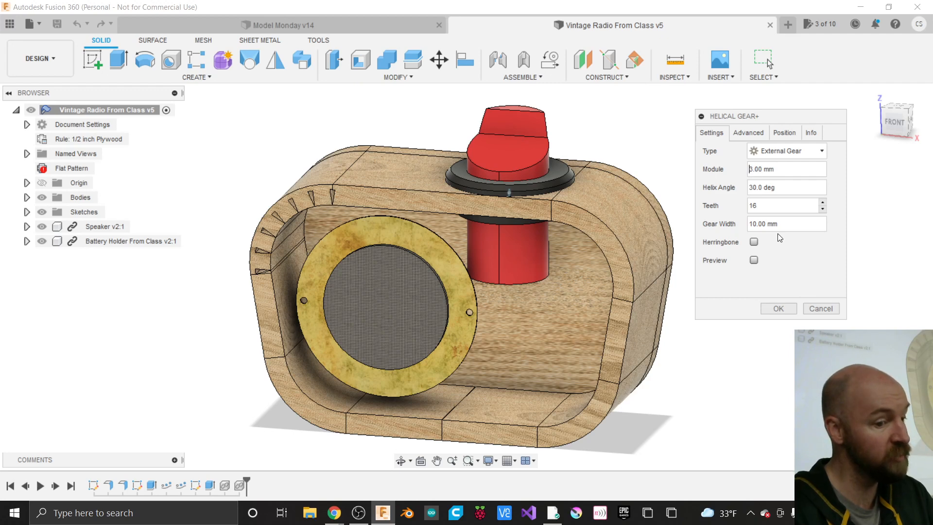
pyautogui.press('BackSpace')
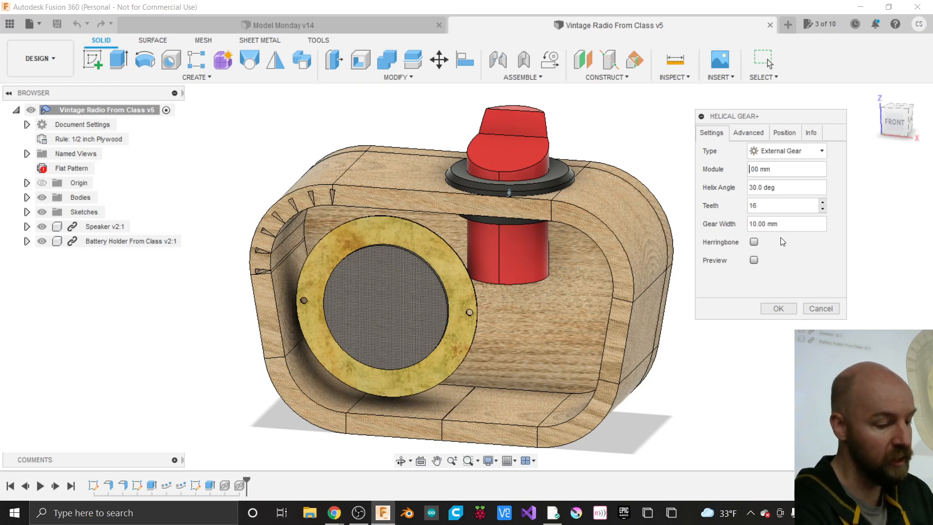
# - Enter 2 as the gear Module so it reads 2.00 mm
pyautogui.write('20')
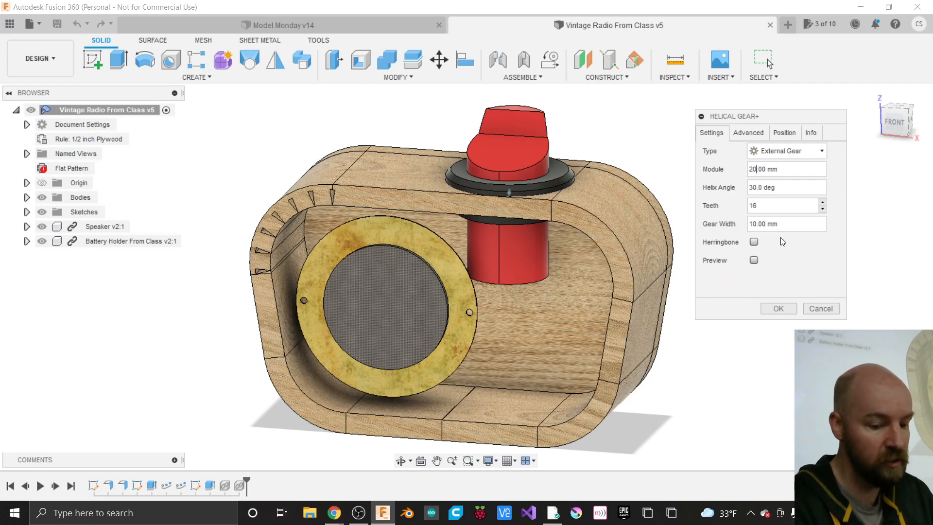
pyautogui.press('BackSpace')
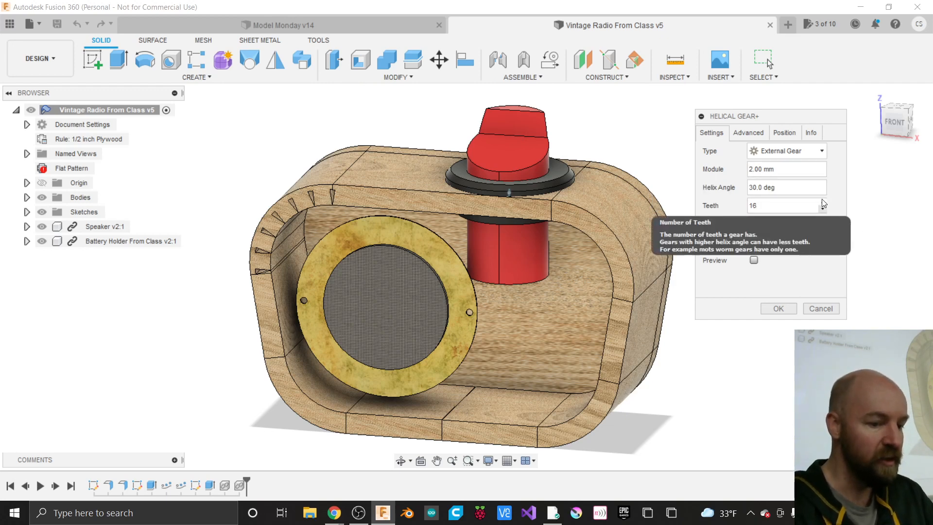
pyautogui.click(759, 205)
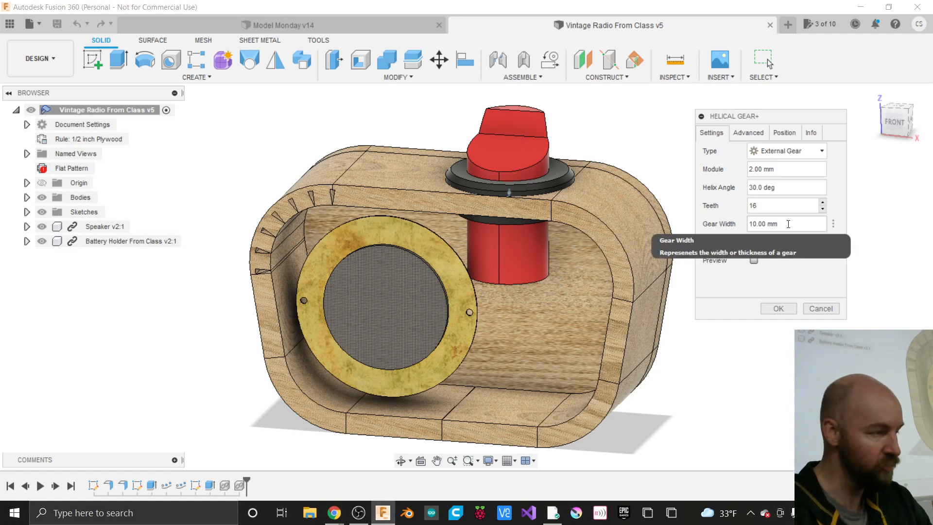
# - Turn on the live preview of the 16-tooth, 2 mm module, 10 mm wide helical gear
pyautogui.click(754, 261)
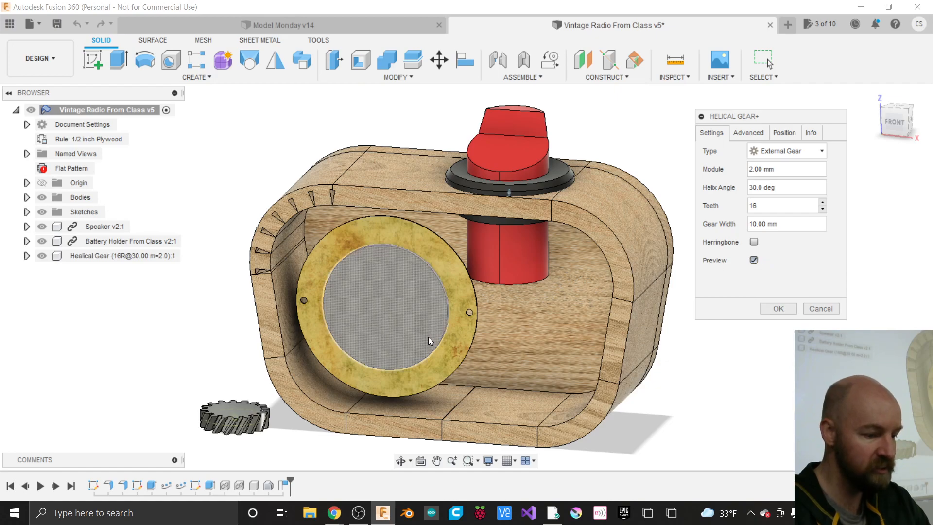
pyautogui.scroll(1, 226, 439)
pyautogui.scroll(5, 226, 440)
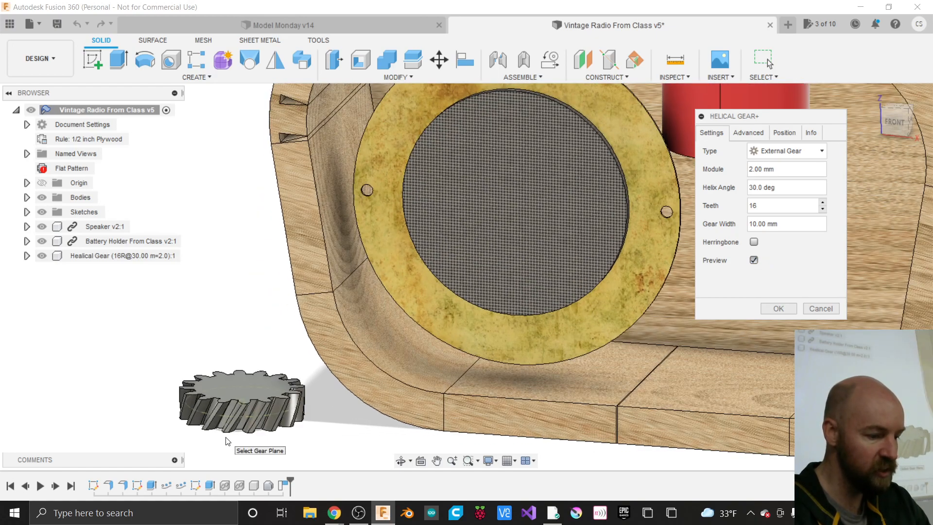
pyautogui.scroll(-3, 508, 360)
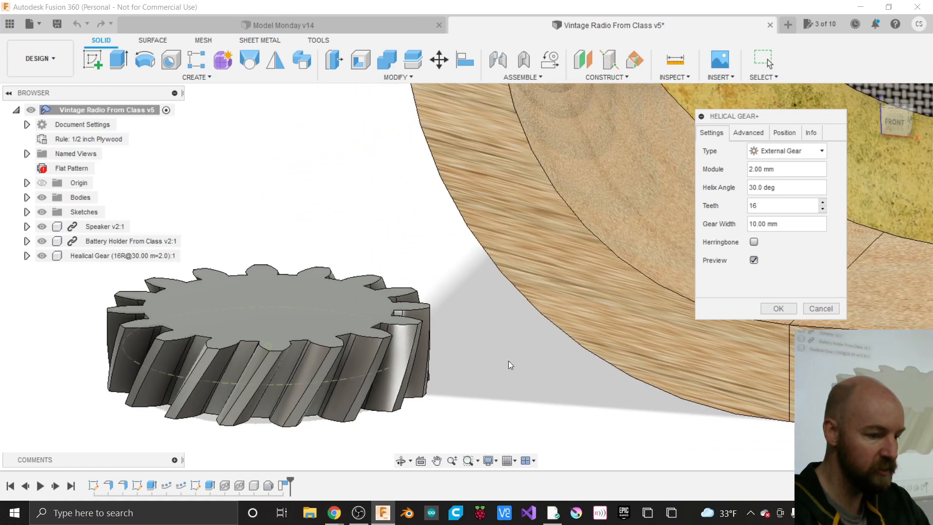
pyautogui.scroll(3, 298, 378)
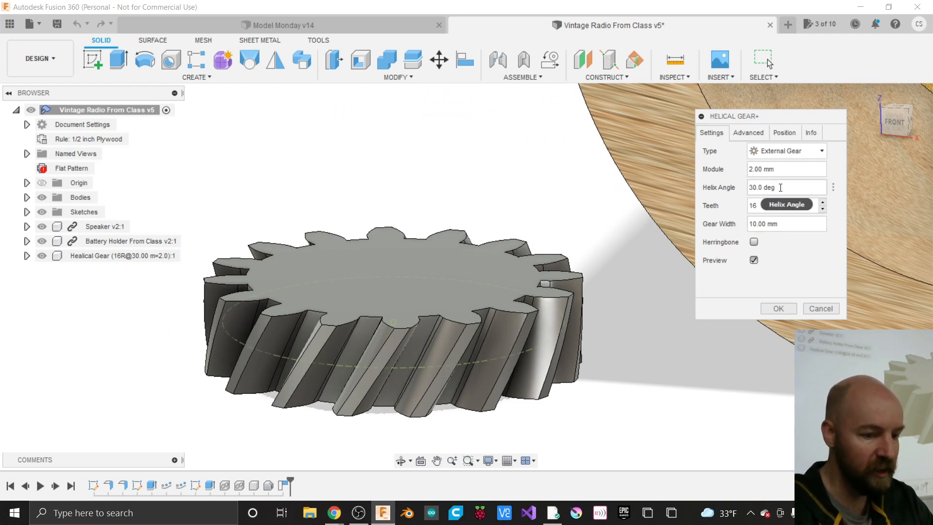
# - Try a 0 deg Helix Angle, then set it back to 30 deg
pyautogui.moveTo(781, 187); pyautogui.dragTo(743, 193)
pyautogui.write('0')
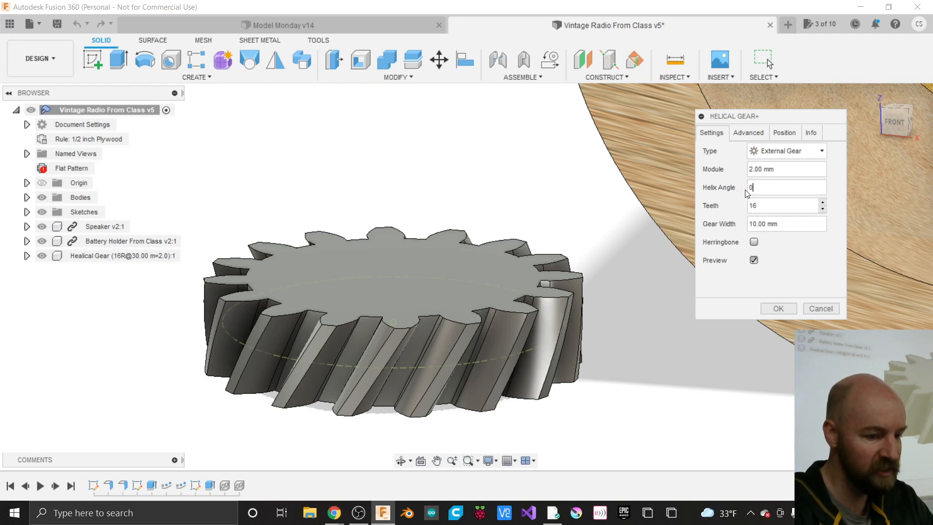
pyautogui.press('Tab')
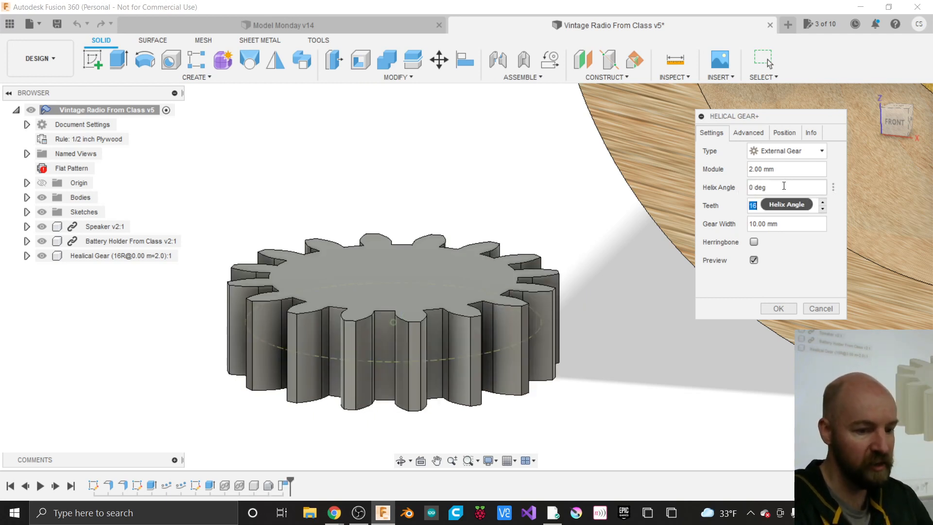
pyautogui.click(782, 187)
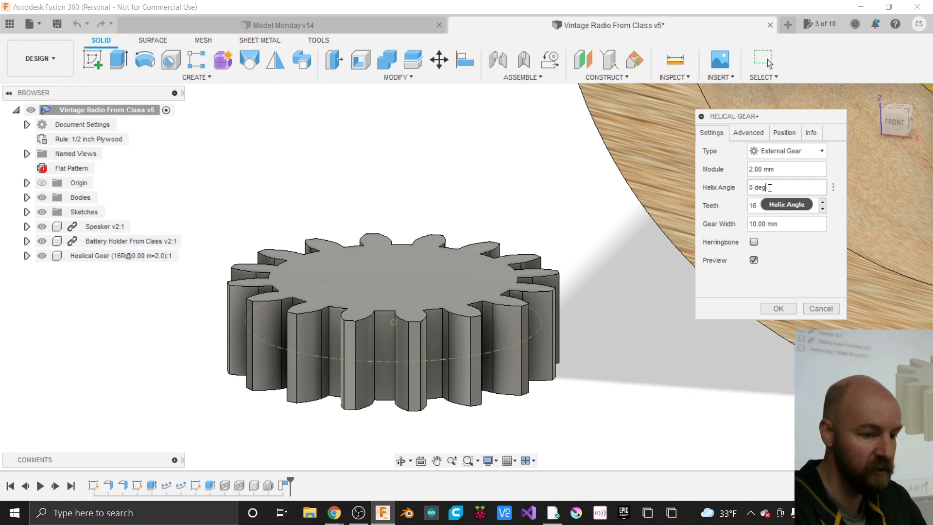
pyautogui.moveTo(770, 188)
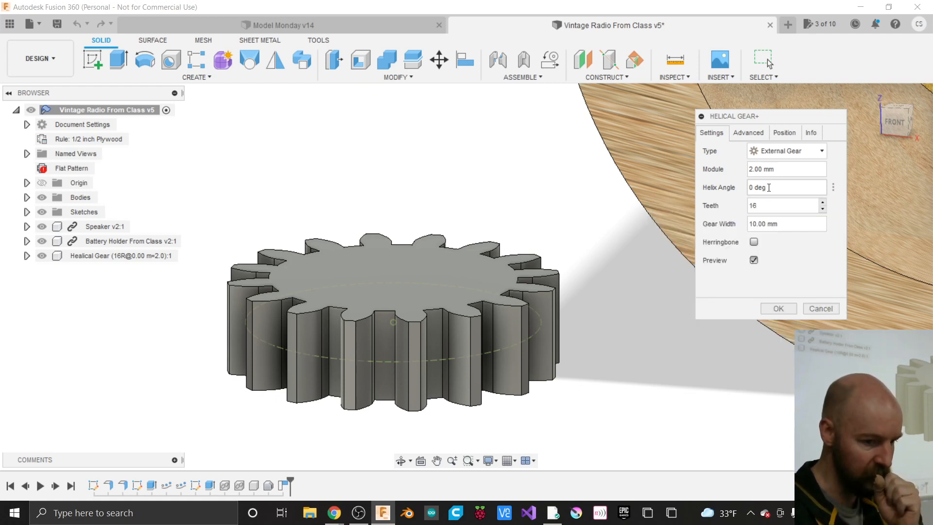
pyautogui.moveTo(769, 187); pyautogui.dragTo(742, 185)
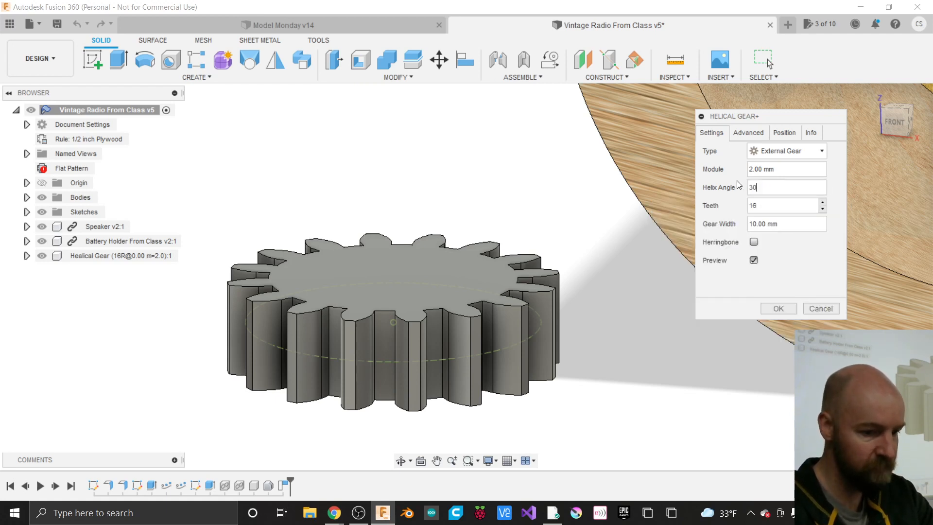
pyautogui.press('Tab')
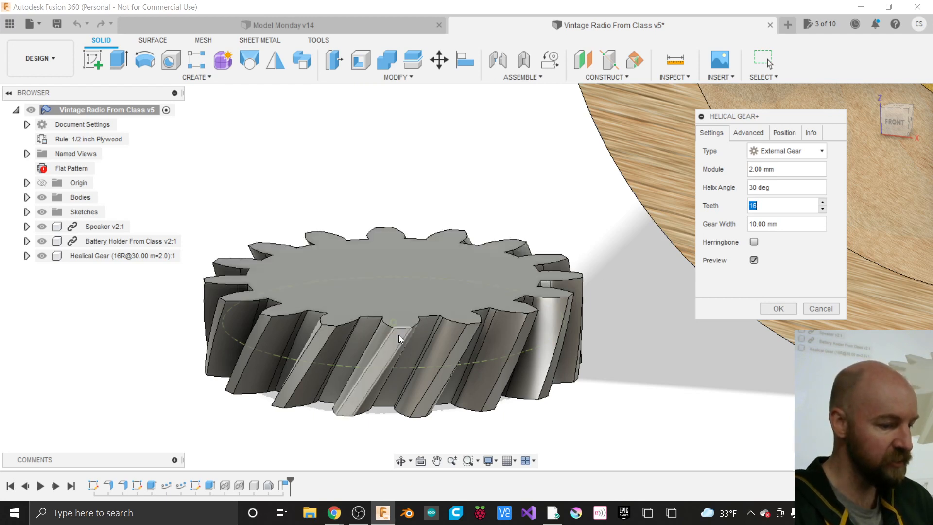
# - Enable Herringbone and set Gear Width to 8 mm, trying 5 mm first
pyautogui.click(753, 241)
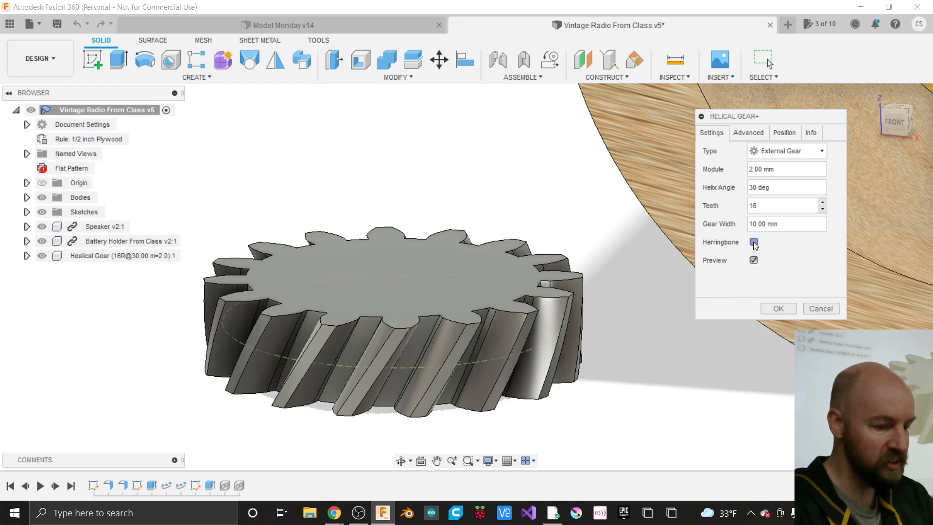
pyautogui.click(753, 242)
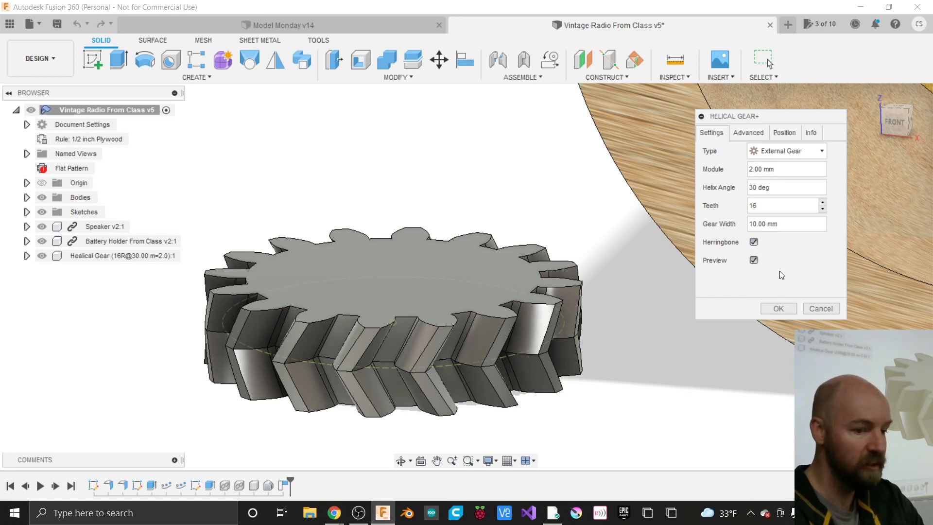
pyautogui.click(785, 224)
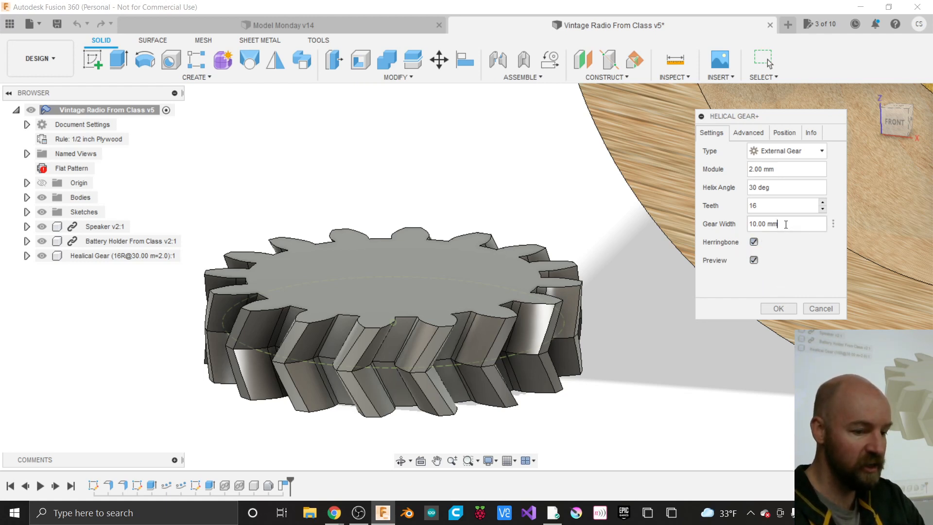
pyautogui.moveTo(786, 224); pyautogui.dragTo(743, 217)
pyautogui.write('5')
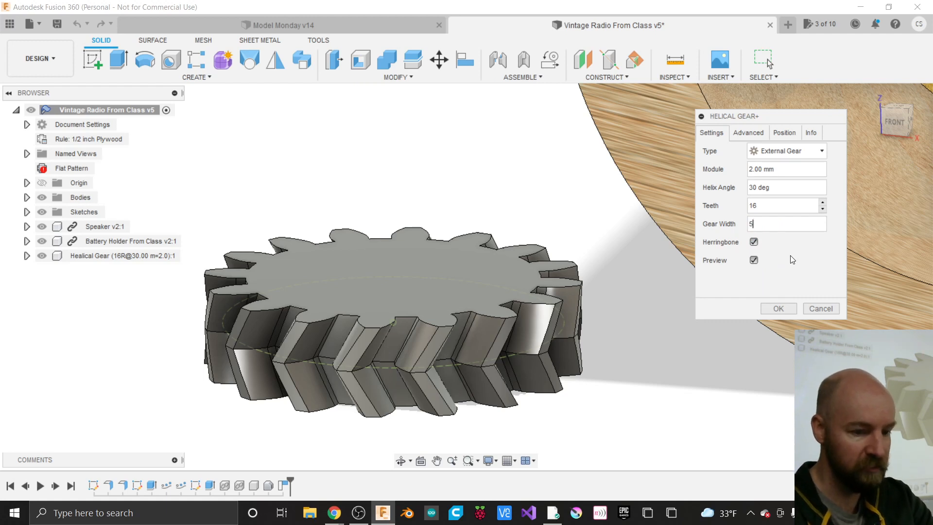
pyautogui.press('Tab')
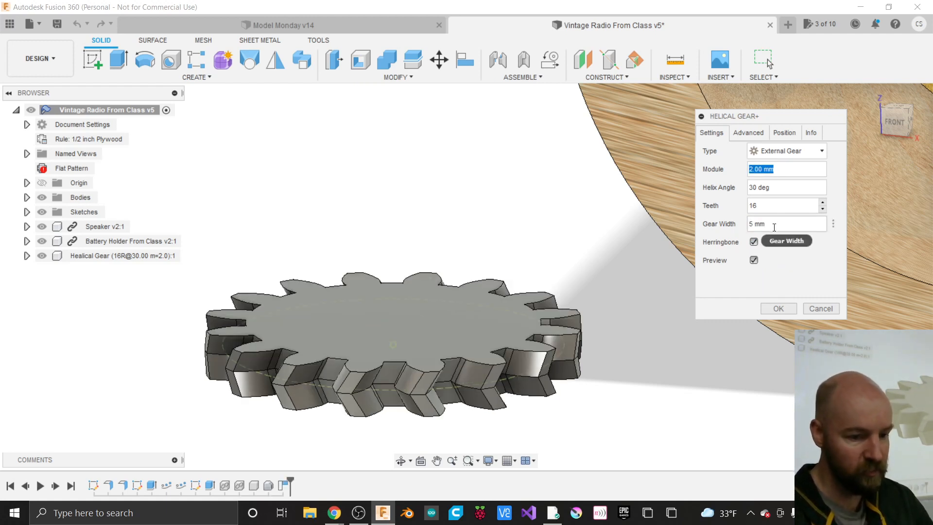
pyautogui.moveTo(775, 224); pyautogui.dragTo(730, 220)
pyautogui.write('8')
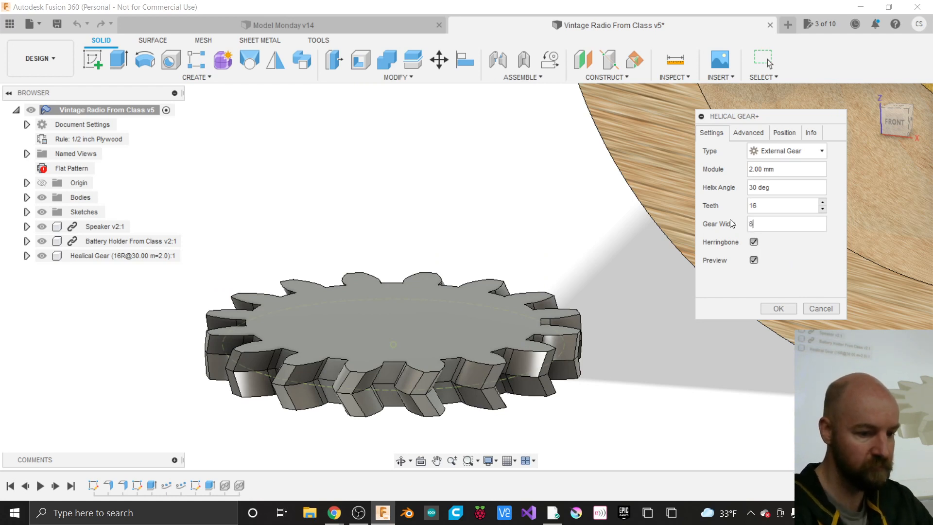
pyautogui.press('Tab')
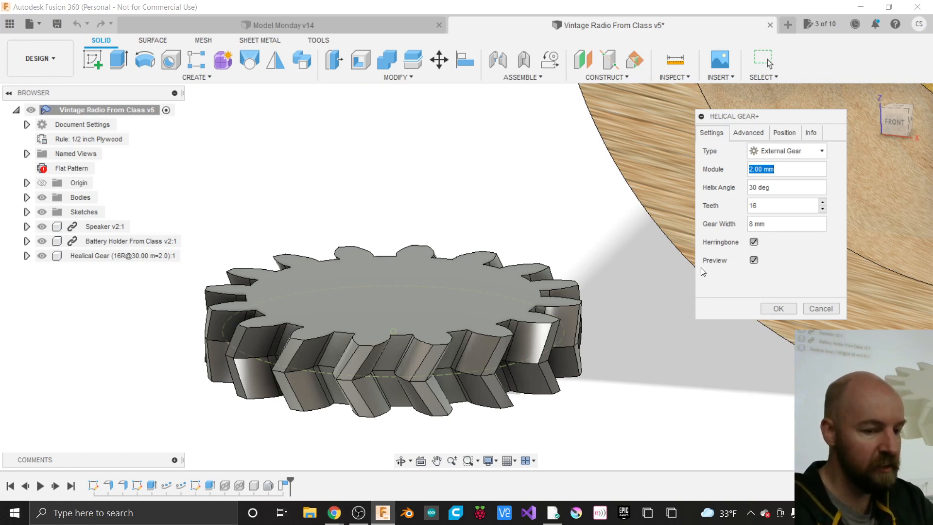
pyautogui.moveTo(887, 122); pyautogui.dragTo(910, 134)
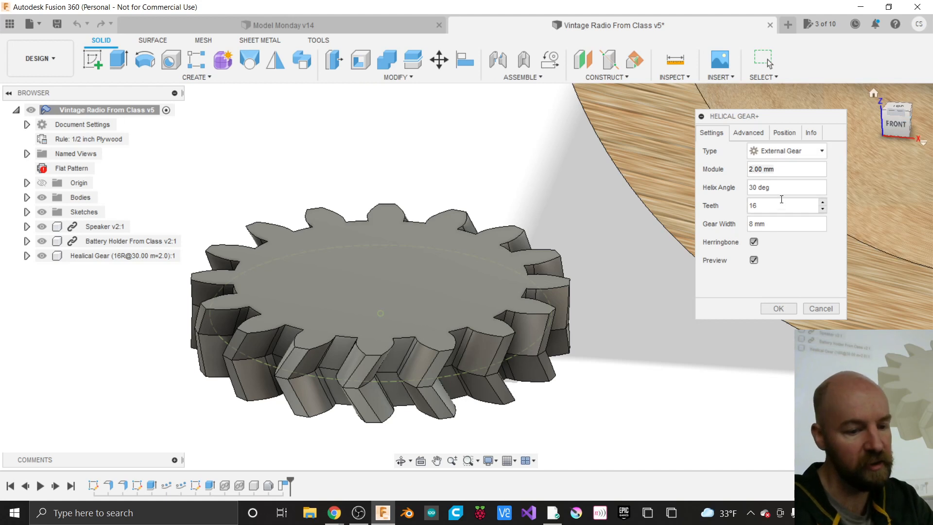
# - Change the tooth count from 16 to 10 and zoom out to view the smaller gear
pyautogui.click(764, 207)
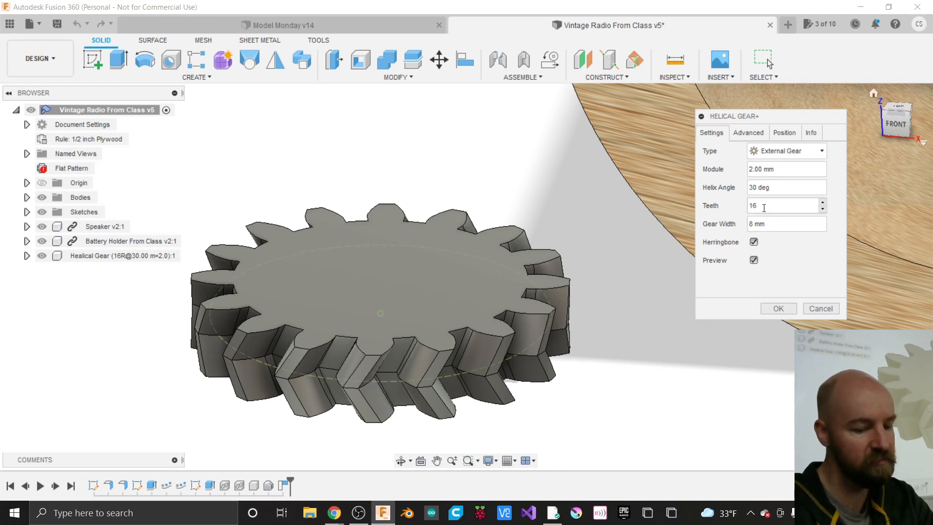
pyautogui.press('BackSpace')
pyautogui.write('0')
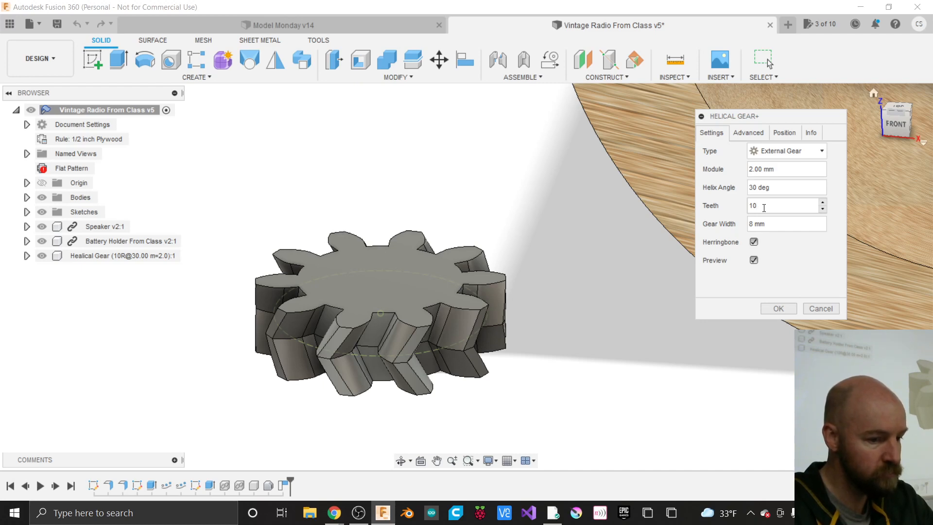
pyautogui.scroll(-1, 384, 211)
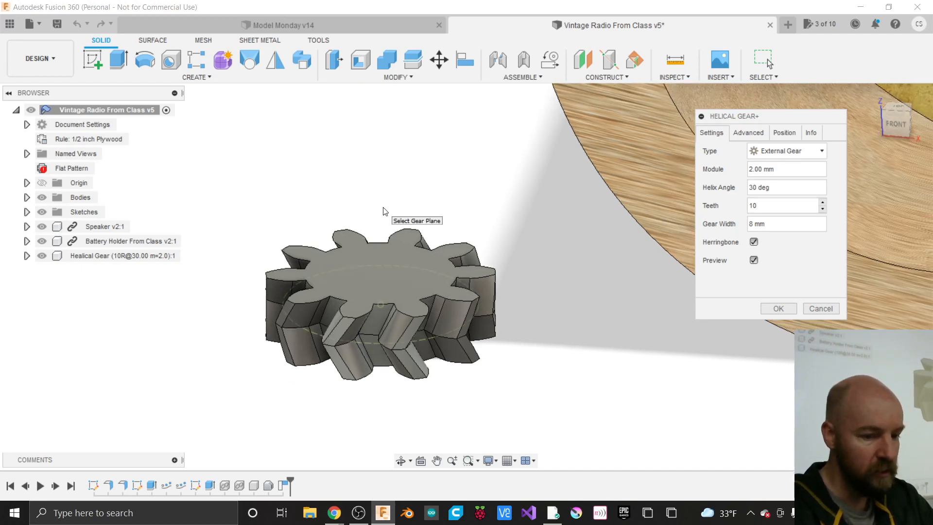
pyautogui.scroll(-1, 383, 209)
pyautogui.scroll(-2, 305, 400)
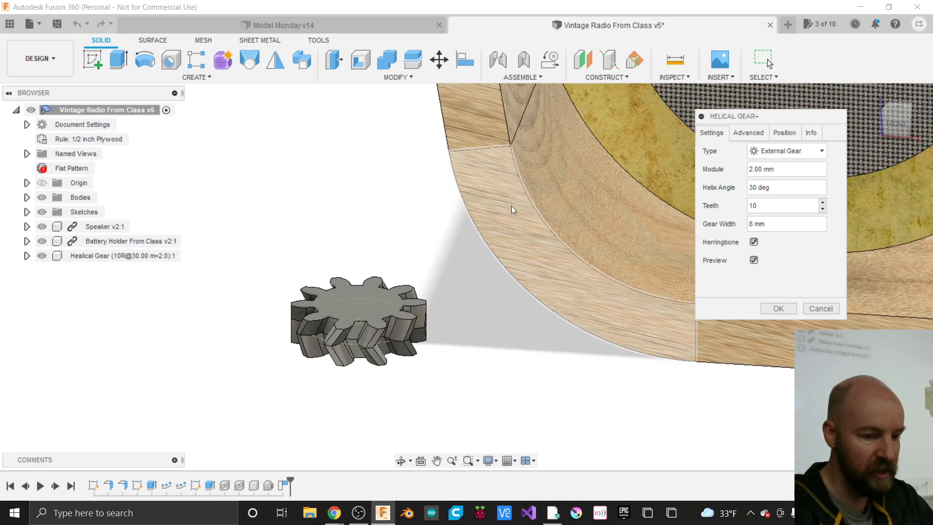
# - Keep the Normal gear standard under Advanced and show Position settings (Front, 0.0 deg, 0.00 in)
pyautogui.click(749, 133)
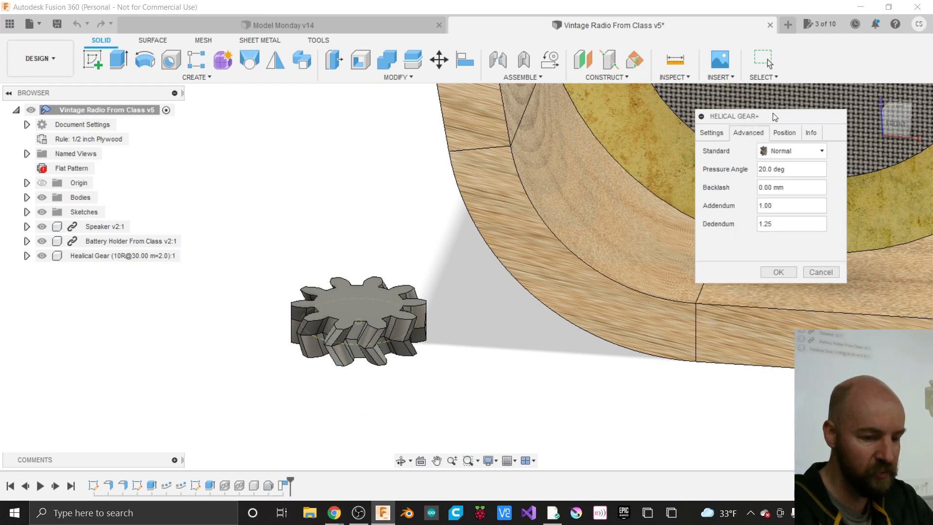
pyautogui.moveTo(774, 117); pyautogui.dragTo(605, 168)
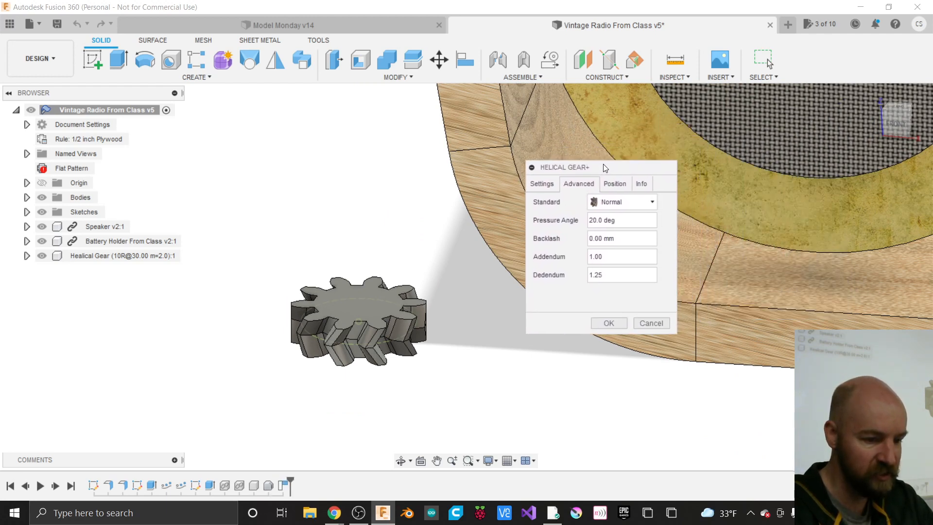
pyautogui.click(619, 203)
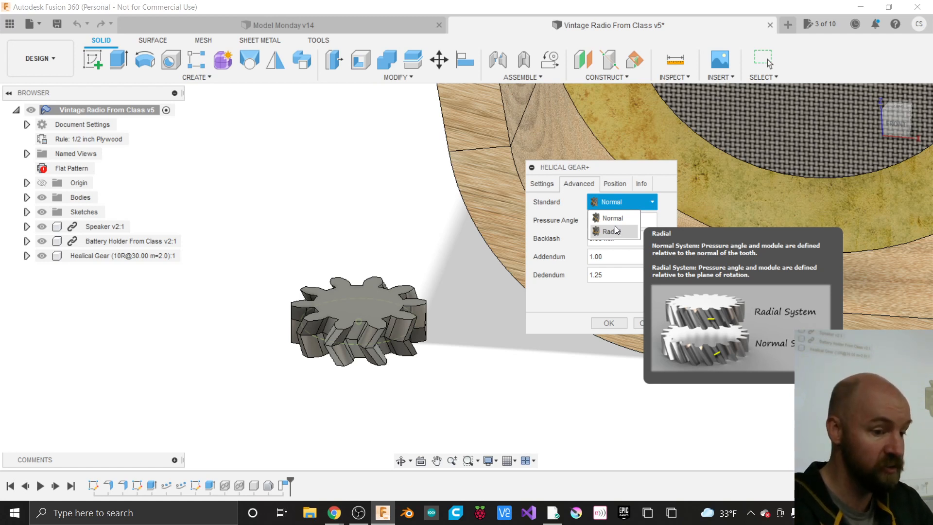
pyautogui.click(570, 306)
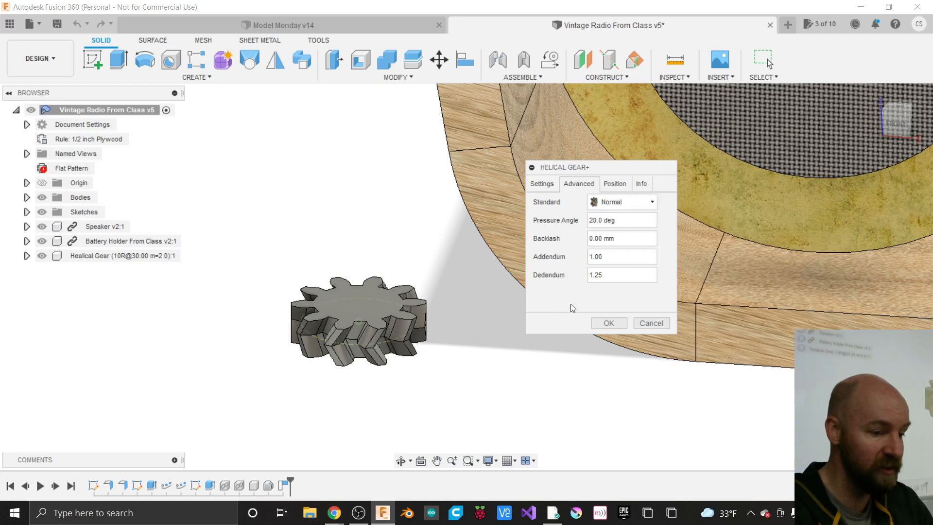
pyautogui.click(616, 201)
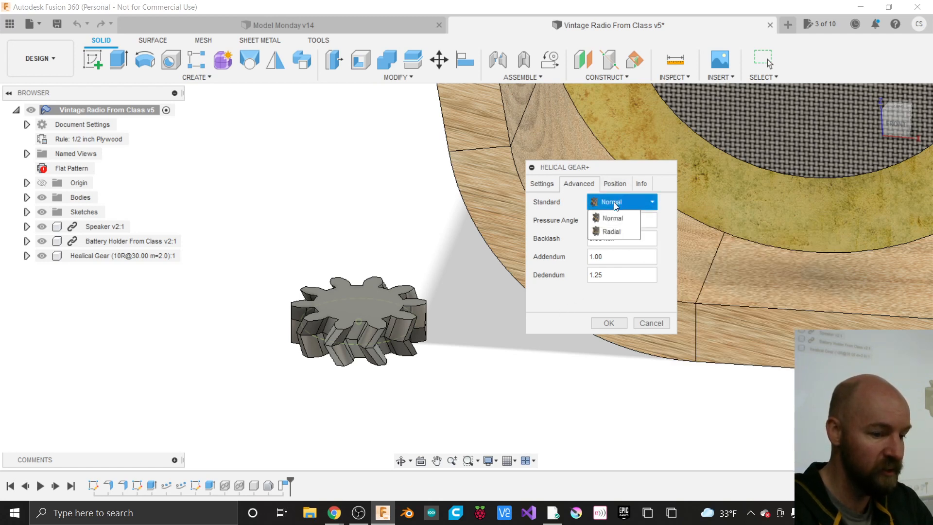
pyautogui.click(567, 303)
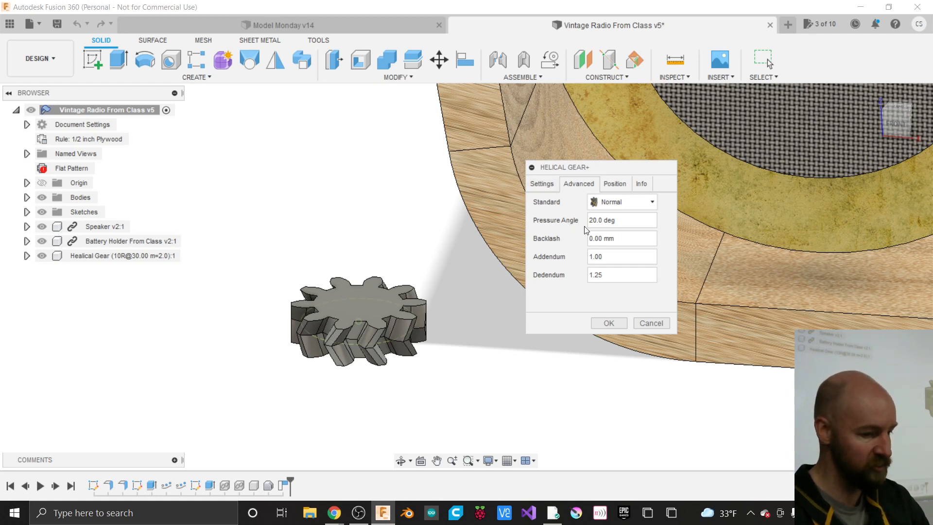
pyautogui.click(614, 185)
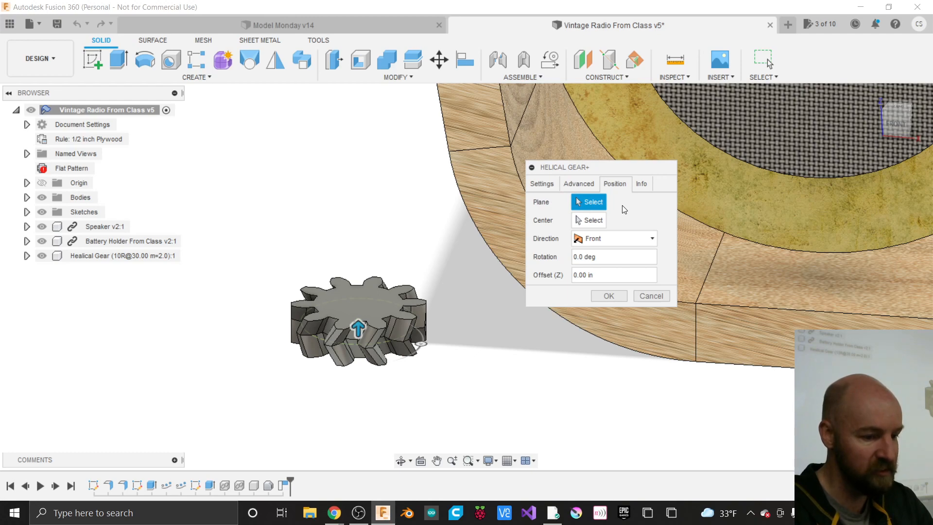
# - Pick then clear the curved cabinet face as gear plane, and show Info (27.094 mm outside diameter)
pyautogui.scroll(-2, 270, 392)
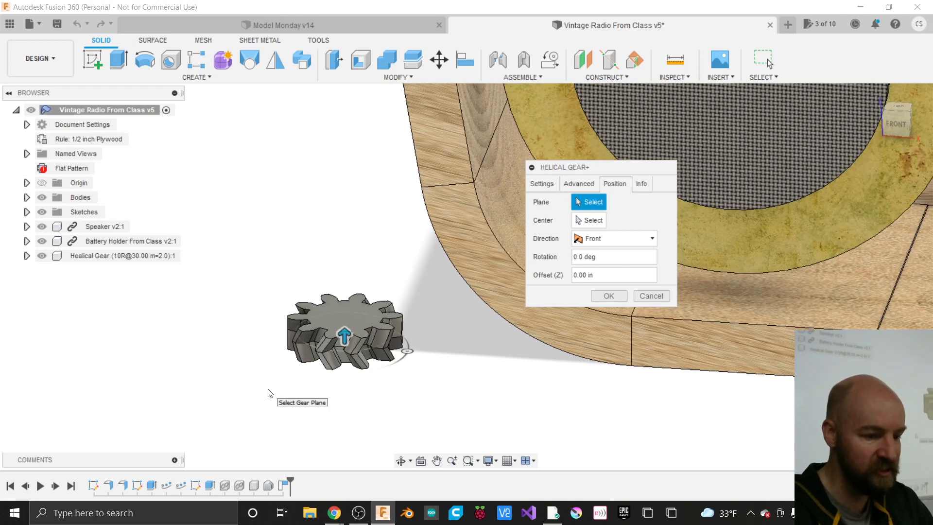
pyautogui.scroll(-4, 271, 393)
pyautogui.scroll(5, 269, 392)
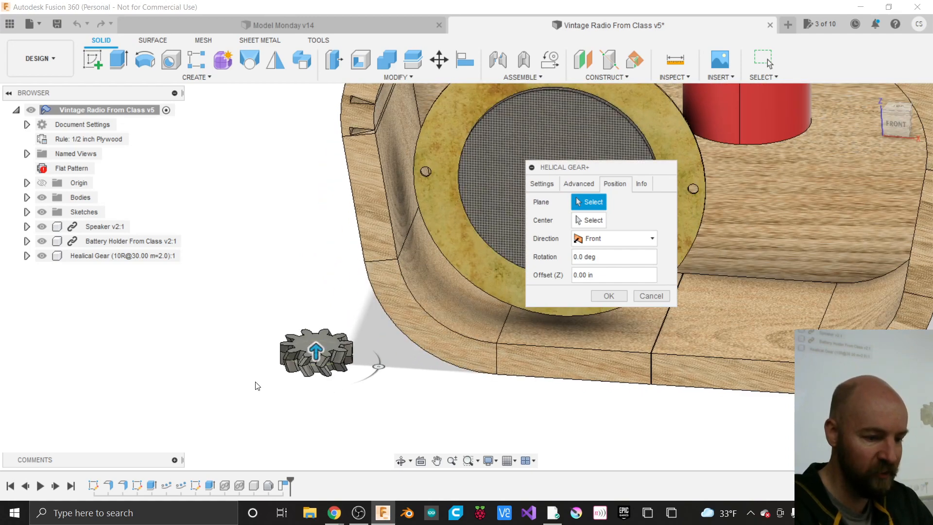
pyautogui.scroll(-2, 223, 403)
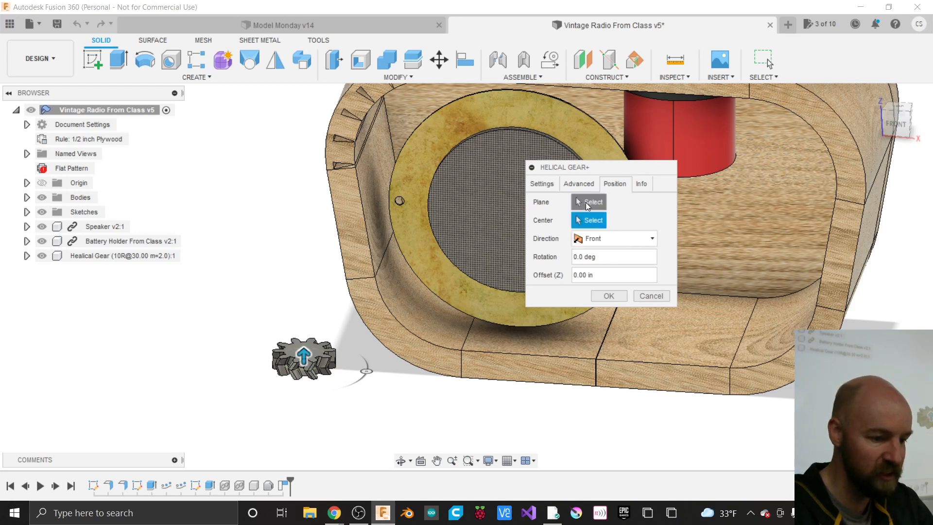
pyautogui.click(588, 204)
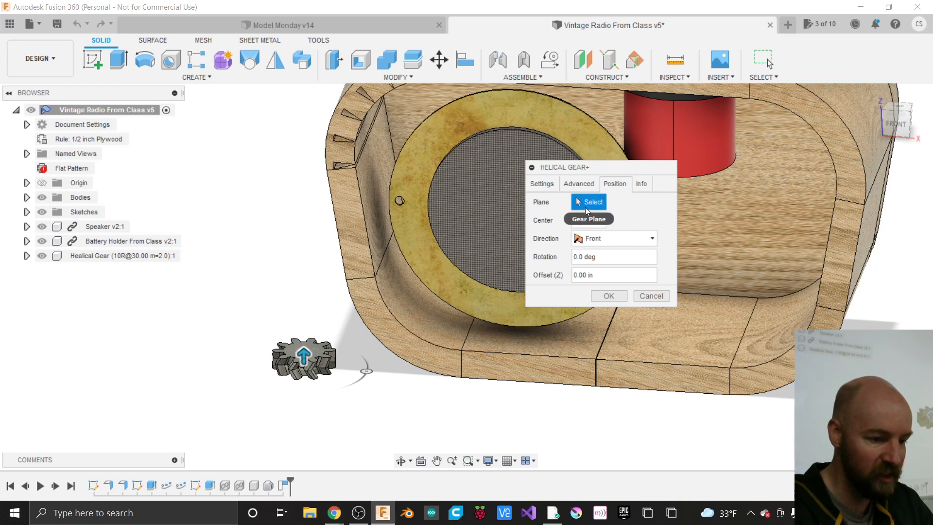
pyautogui.click(365, 302)
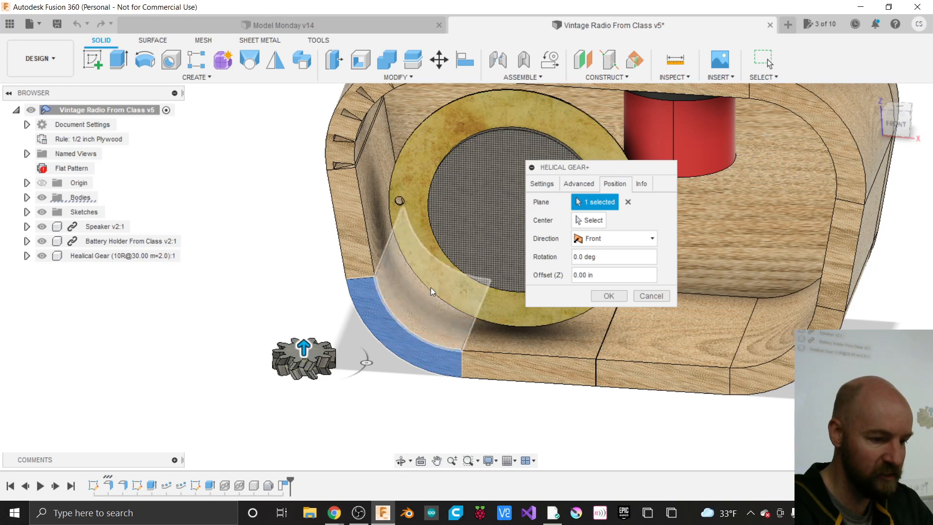
pyautogui.click(628, 202)
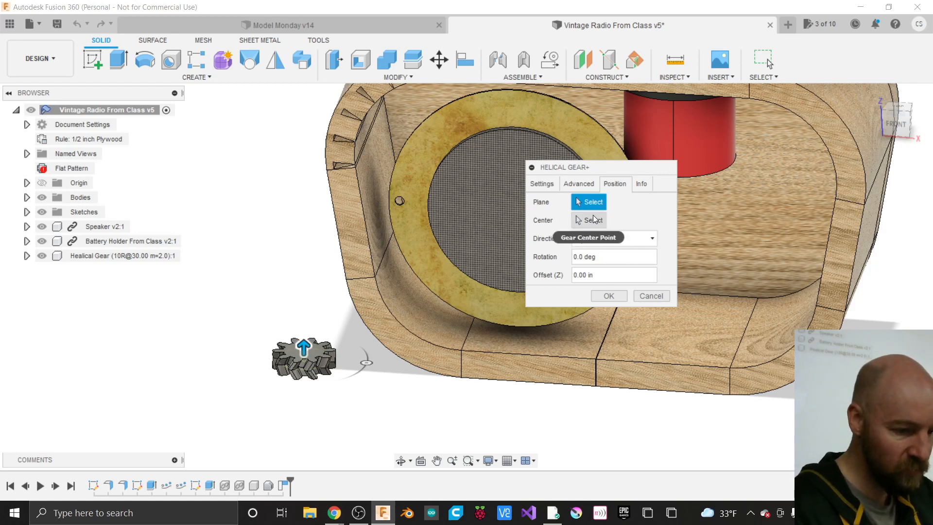
pyautogui.click(638, 185)
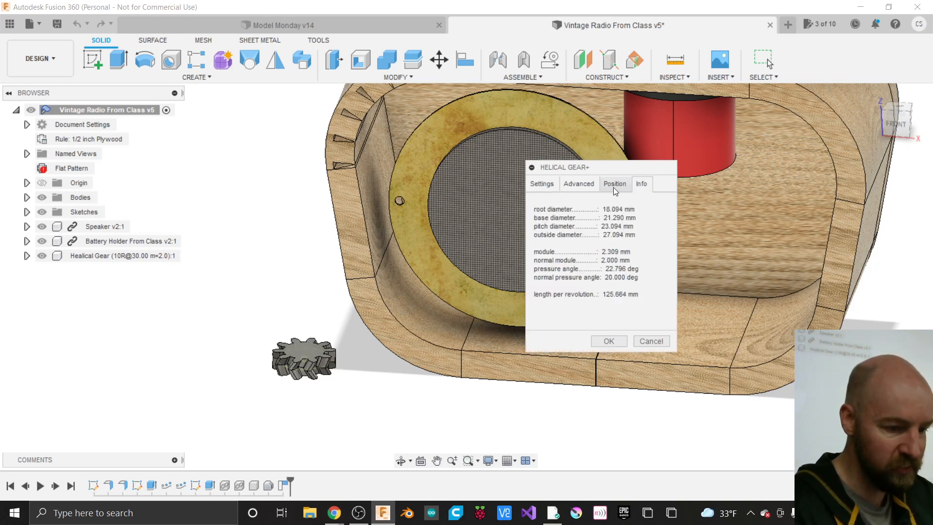
pyautogui.click(548, 186)
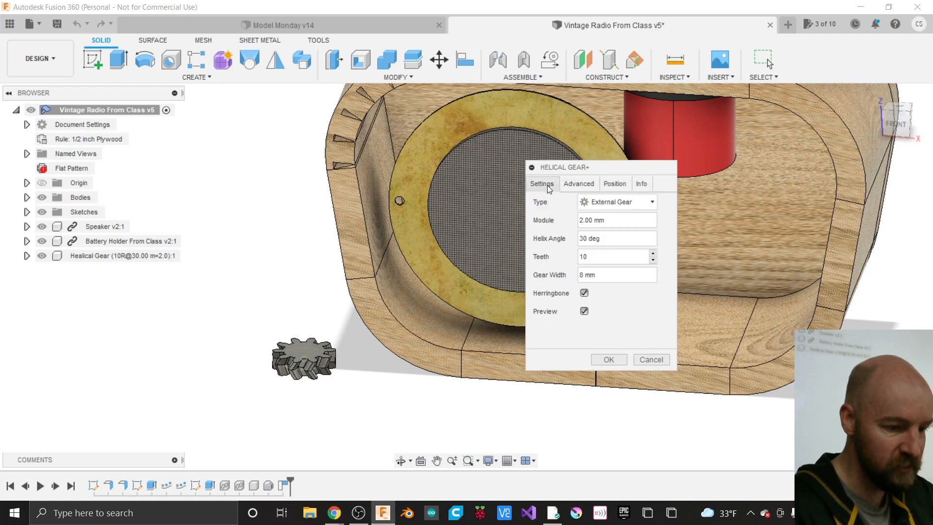
pyautogui.click(609, 358)
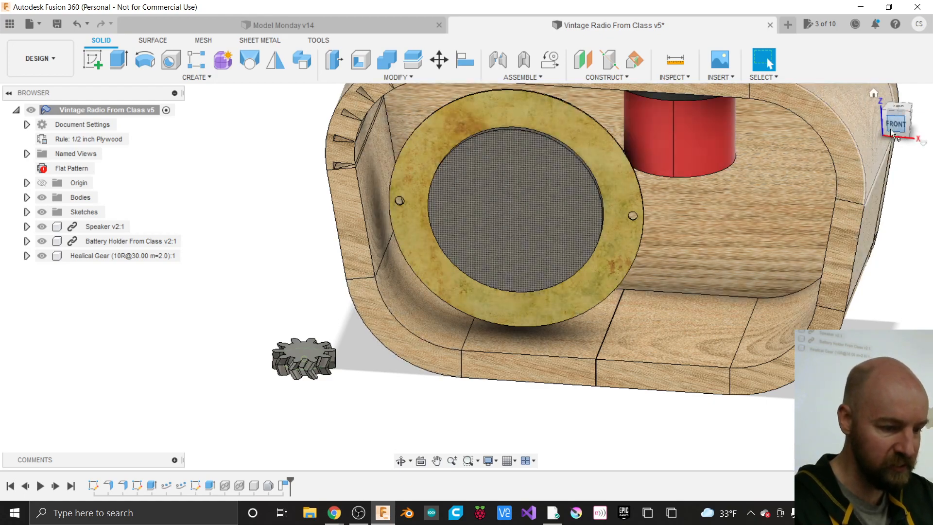
# - Launch Modify > Move/Copy, with the dialog set to move Bodies
pyautogui.moveTo(890, 130)
pyautogui.mouseDown()
pyautogui.moveTo(914, 124)
pyautogui.moveTo(883, 134)
pyautogui.mouseUp()
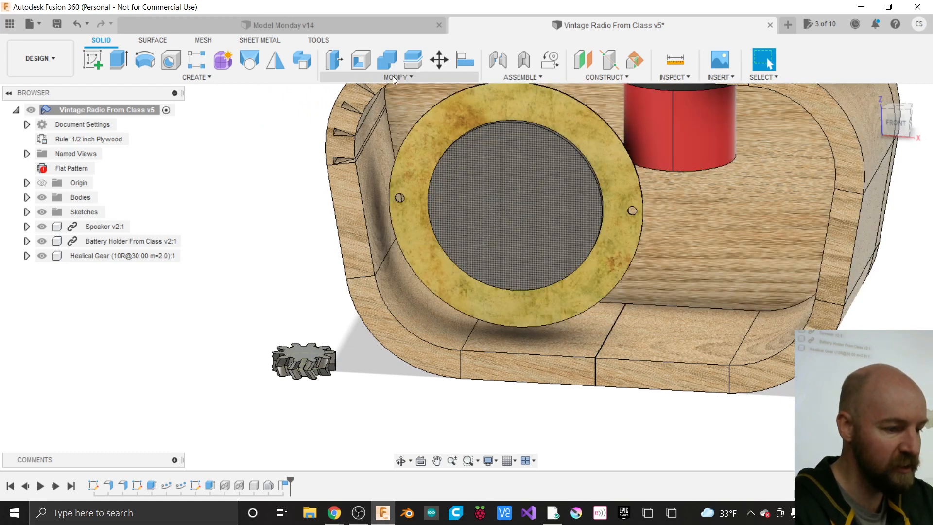
pyautogui.click(397, 78)
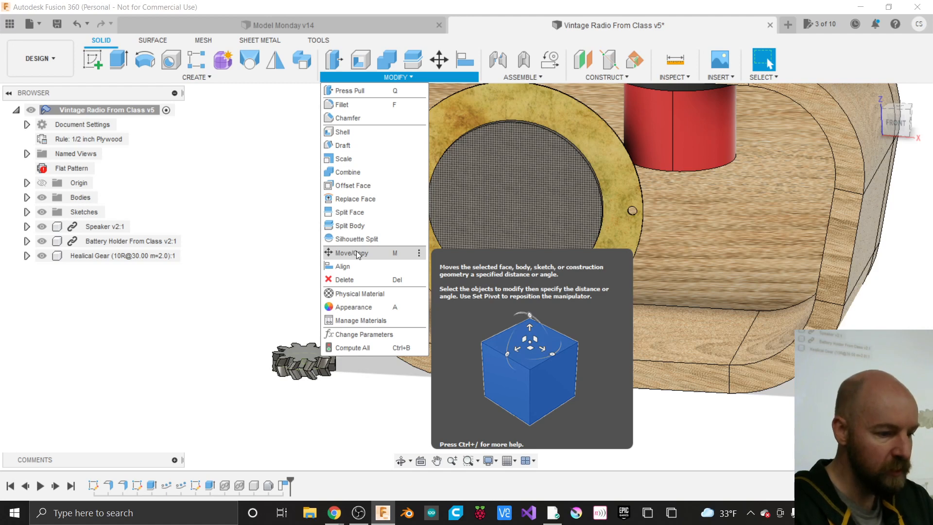
pyautogui.click(351, 252)
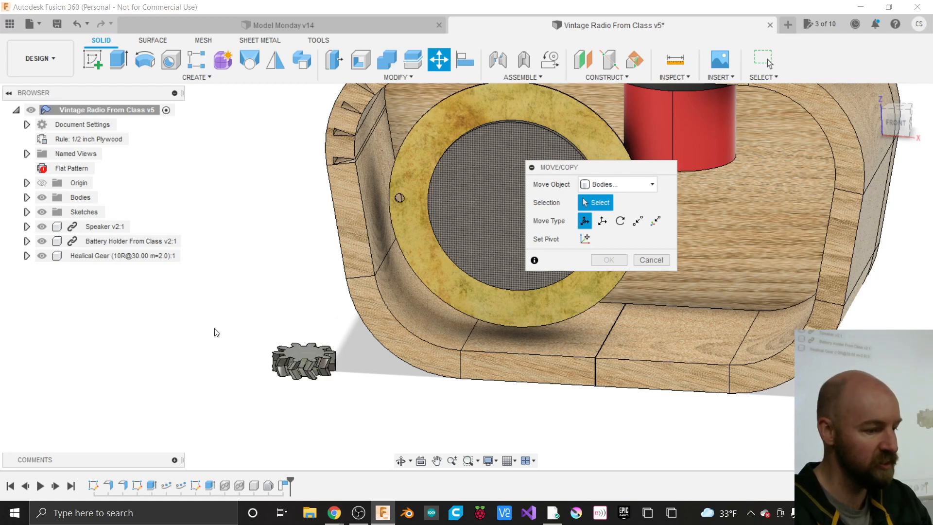
# - Expand the Healical Gear component in the browser to reveal its sketches and bodies
pyautogui.click(27, 256)
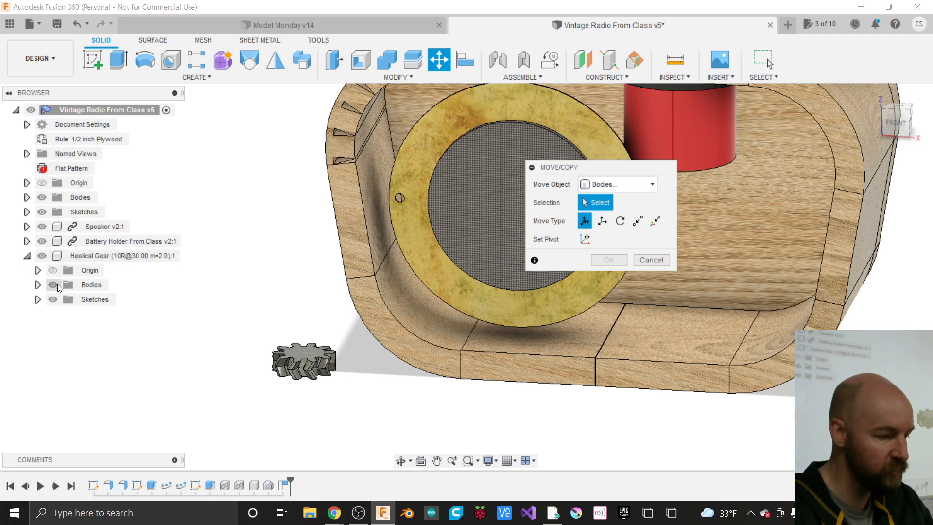
pyautogui.click(38, 300)
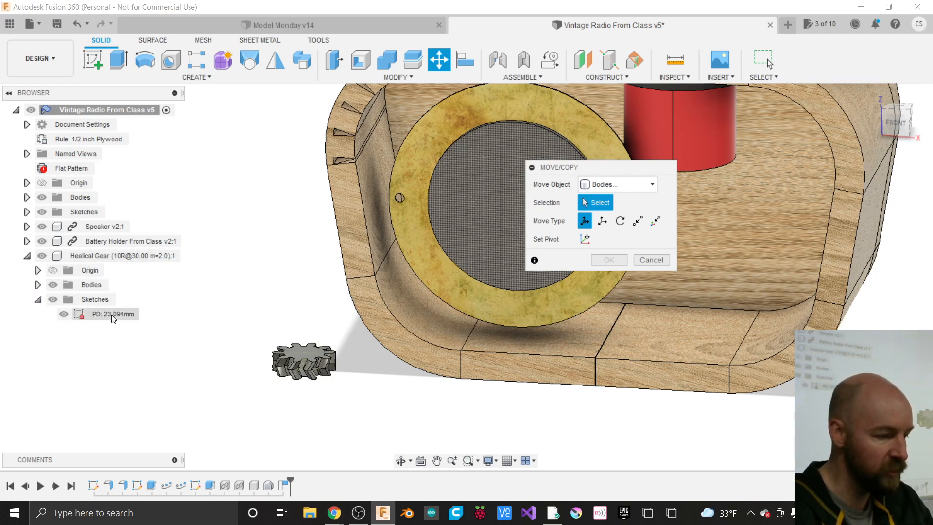
pyautogui.click(38, 285)
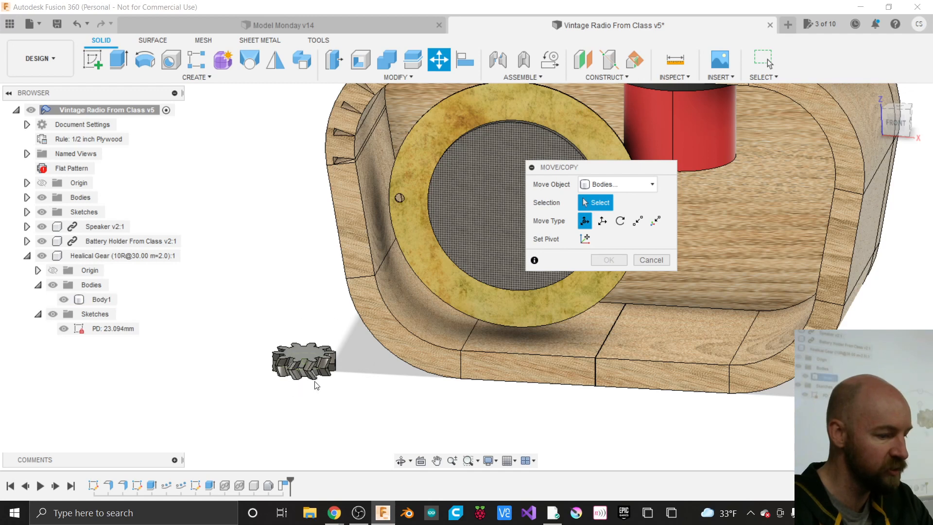
pyautogui.click(282, 372)
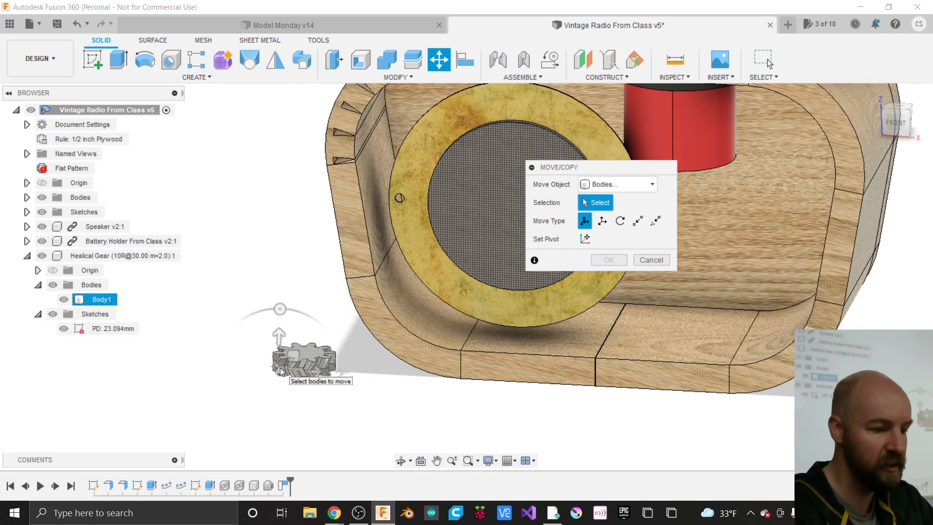
pyautogui.click(280, 372)
# - Set Move Object to Components and select the Healical Gear component
pyautogui.click(617, 184)
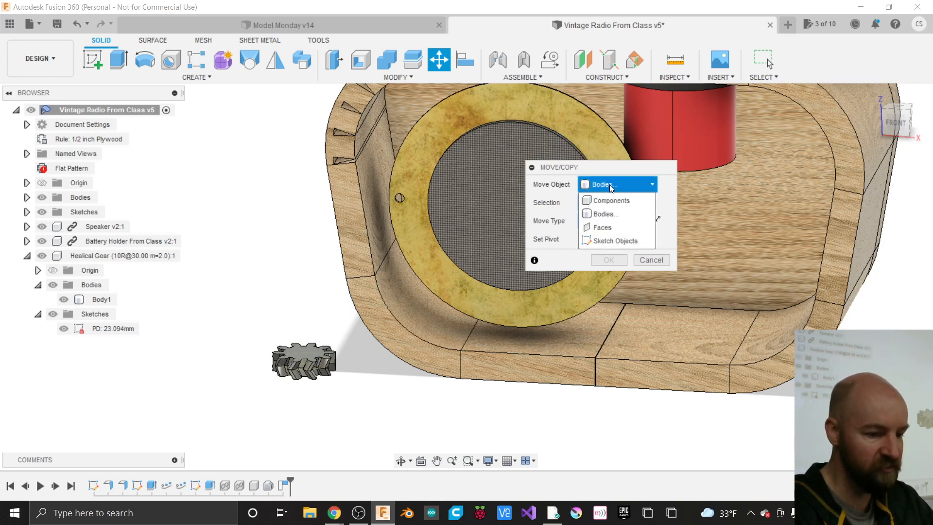
pyautogui.click(608, 199)
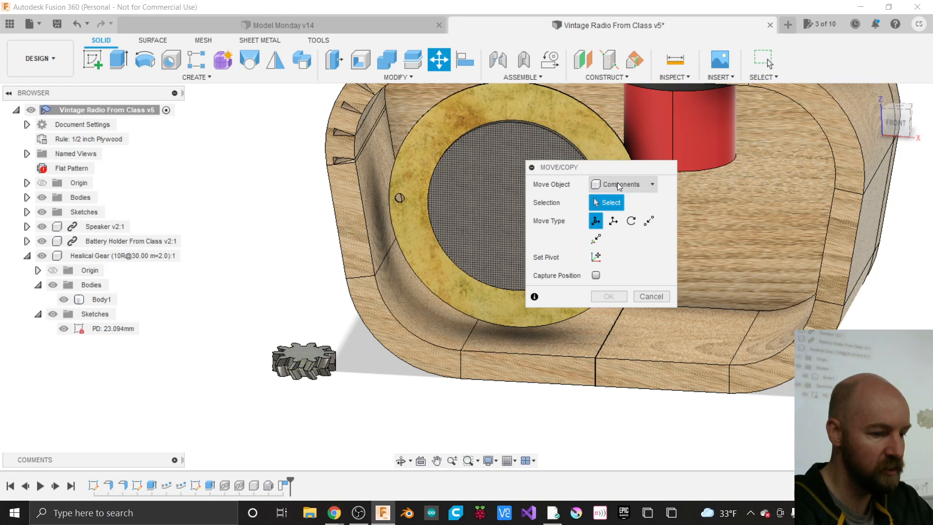
pyautogui.click(151, 258)
pyautogui.click(147, 255)
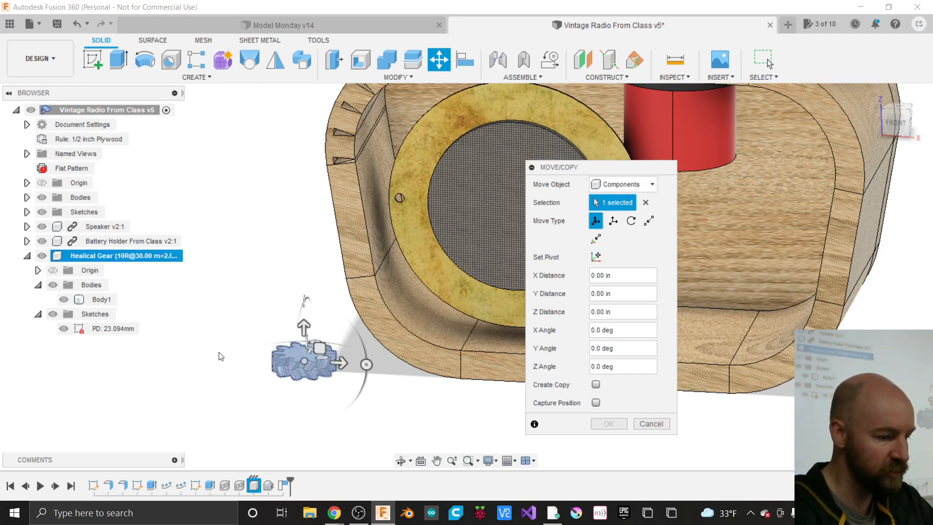
pyautogui.click(647, 203)
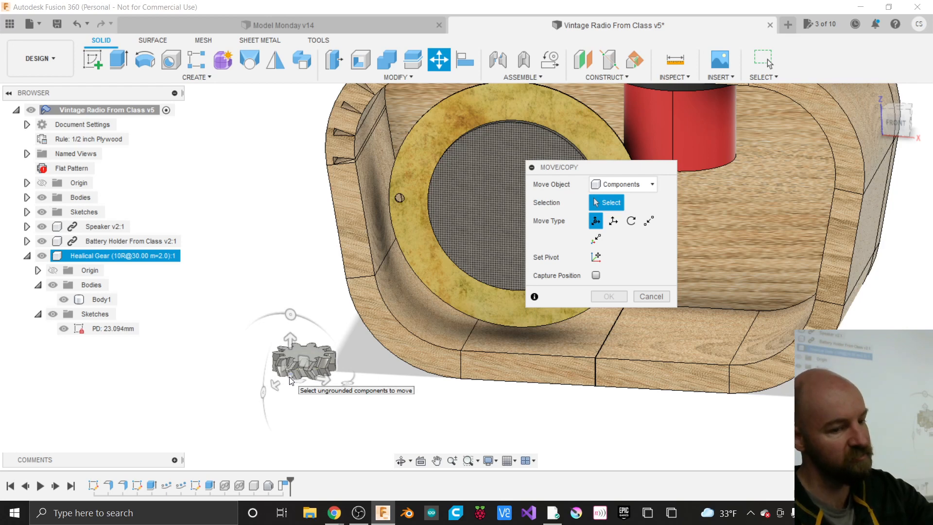
pyautogui.click(139, 255)
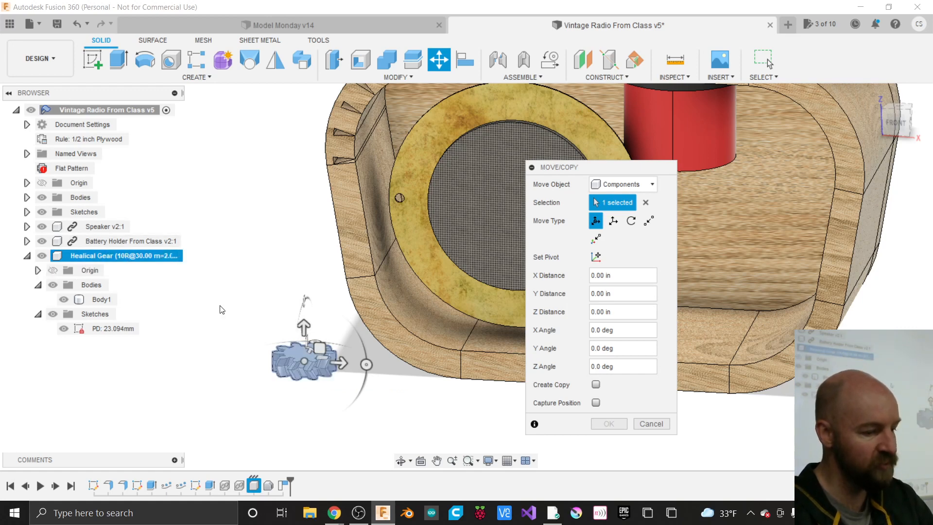
# - Drag the gear along X and upward toward the cabinet's right side
pyautogui.moveTo(340, 363); pyautogui.dragTo(366, 395)
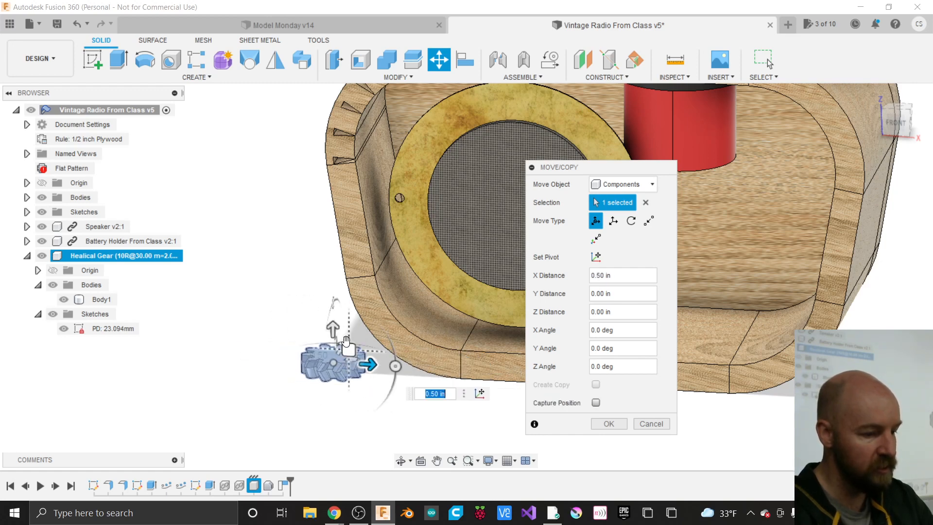
pyautogui.moveTo(334, 329); pyautogui.dragTo(309, 227)
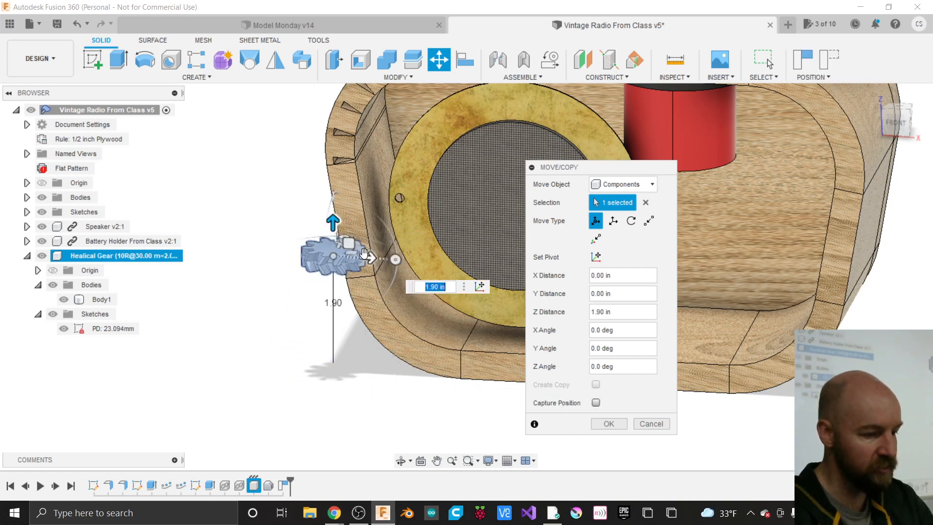
pyautogui.moveTo(367, 257); pyautogui.dragTo(770, 280)
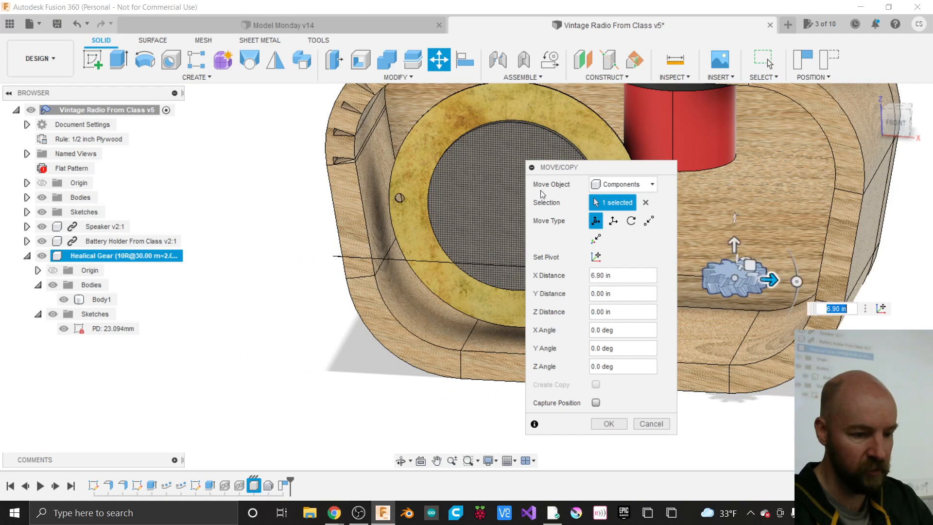
pyautogui.moveTo(567, 172); pyautogui.dragTo(341, 183)
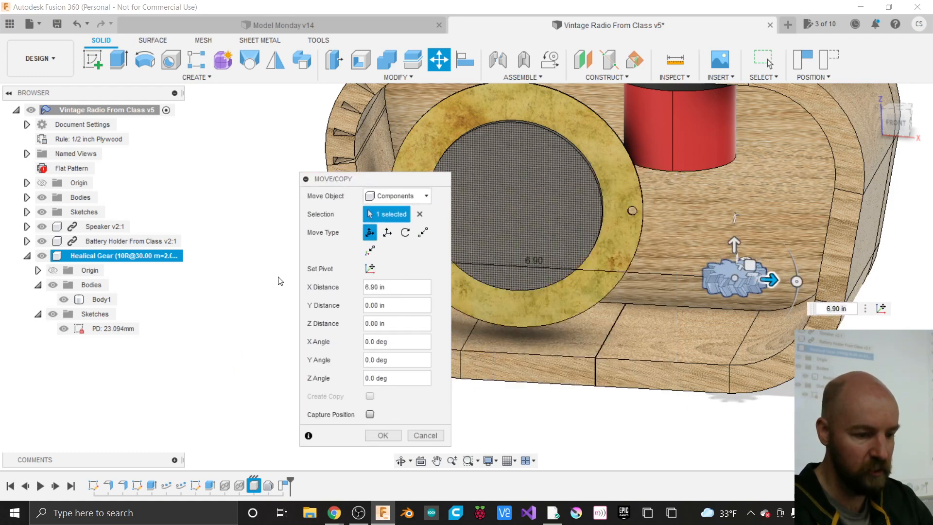
pyautogui.scroll(-2, 280, 281)
pyautogui.scroll(3, 711, 261)
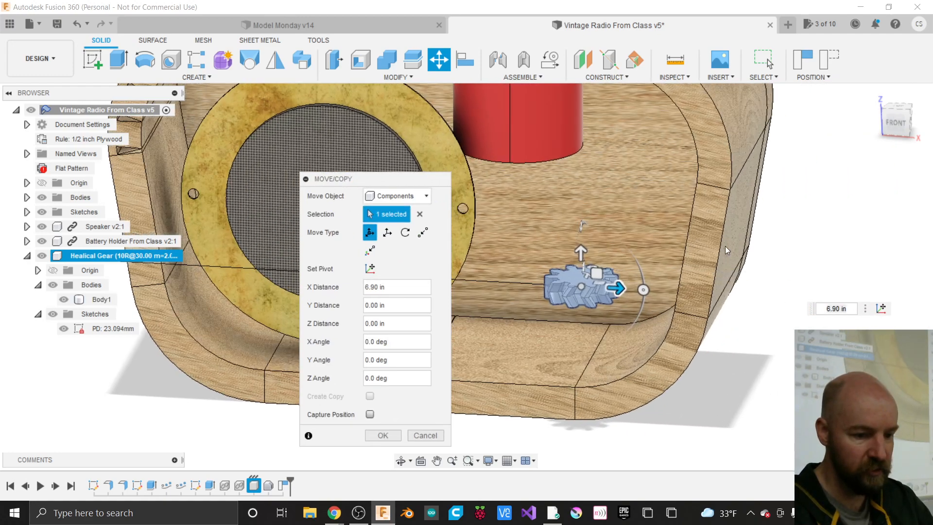
pyautogui.click(902, 125)
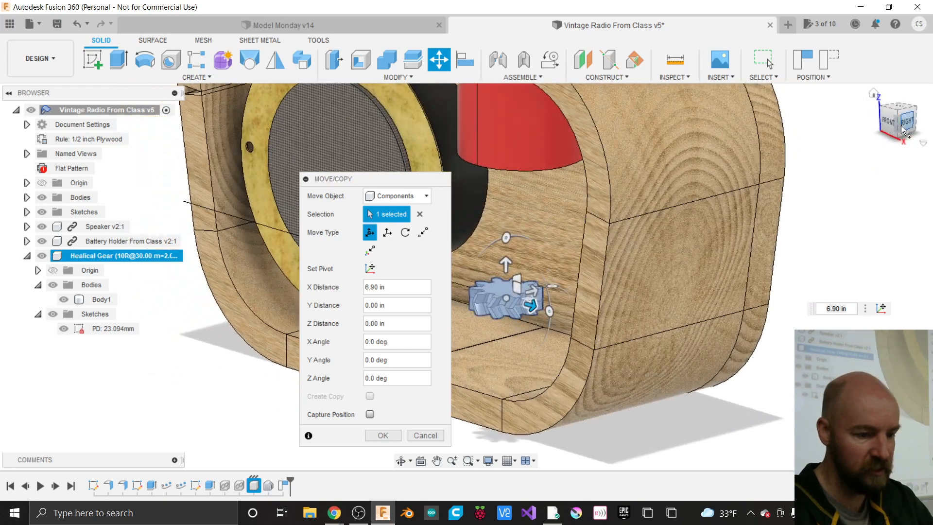
# - Stand the gear upright with a 90 deg X rotation and slide it into the lower-right corner
pyautogui.moveTo(505, 238); pyautogui.dragTo(459, 309)
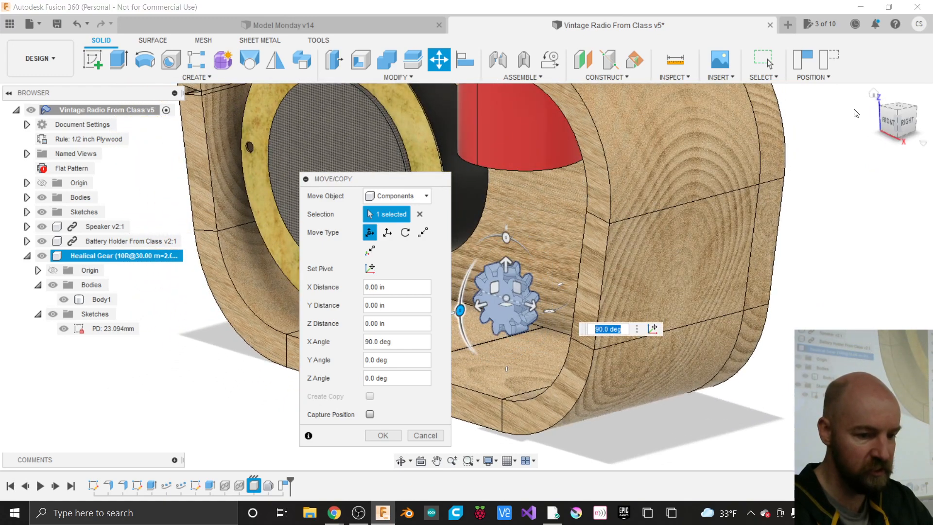
pyautogui.click(888, 122)
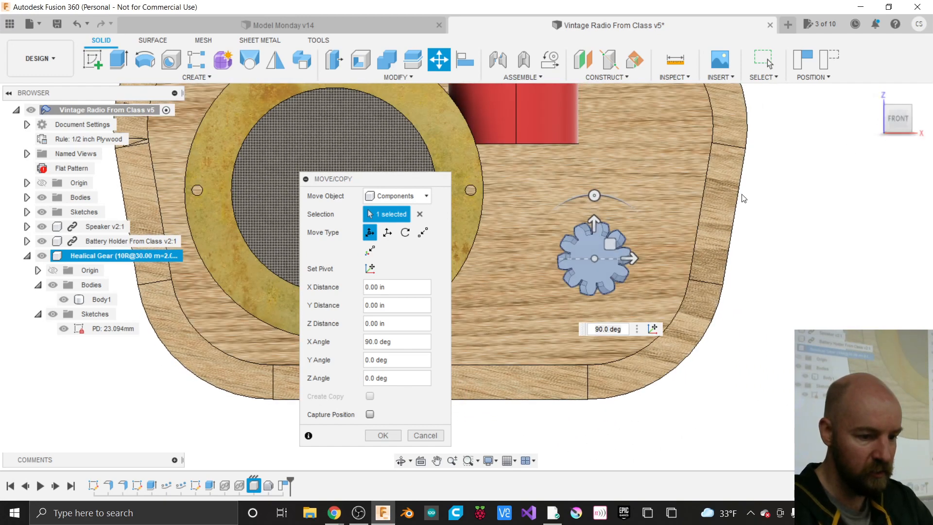
pyautogui.moveTo(610, 244); pyautogui.dragTo(634, 295)
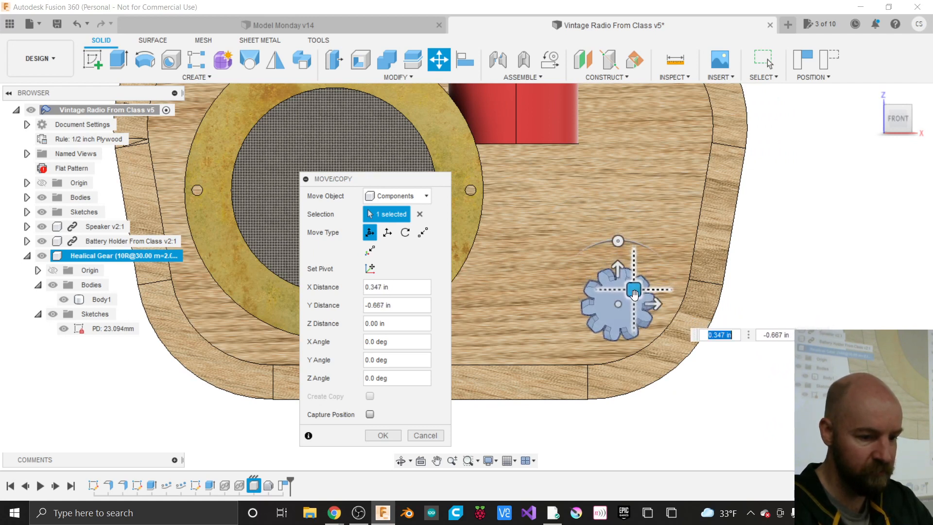
# - Offset the gear -0.30 in along Z, checking its depth from the right side and below
pyautogui.moveTo(904, 117)
pyautogui.mouseDown()
pyautogui.moveTo(837, 130)
pyautogui.moveTo(799, 122)
pyautogui.mouseUp()
pyautogui.moveTo(377, 176); pyautogui.dragTo(823, 171)
pyautogui.click(896, 123)
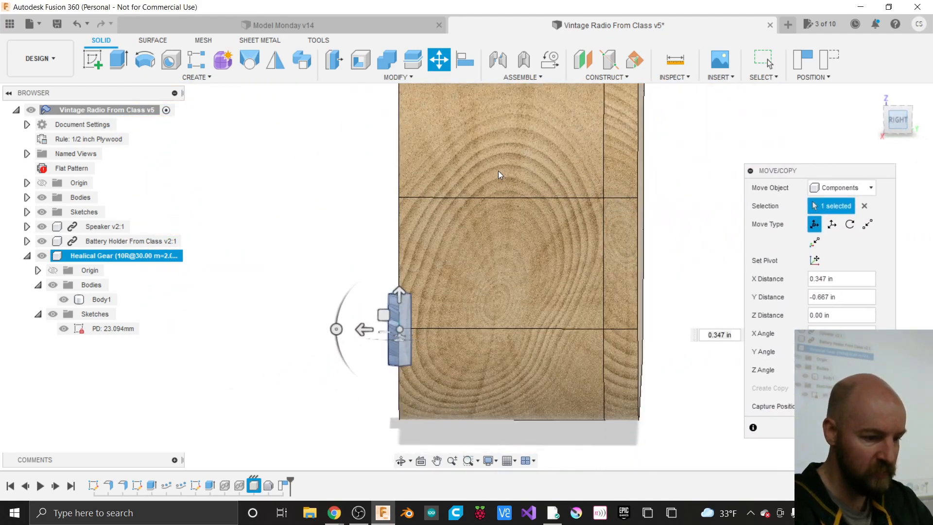
pyautogui.moveTo(361, 304); pyautogui.dragTo(382, 304)
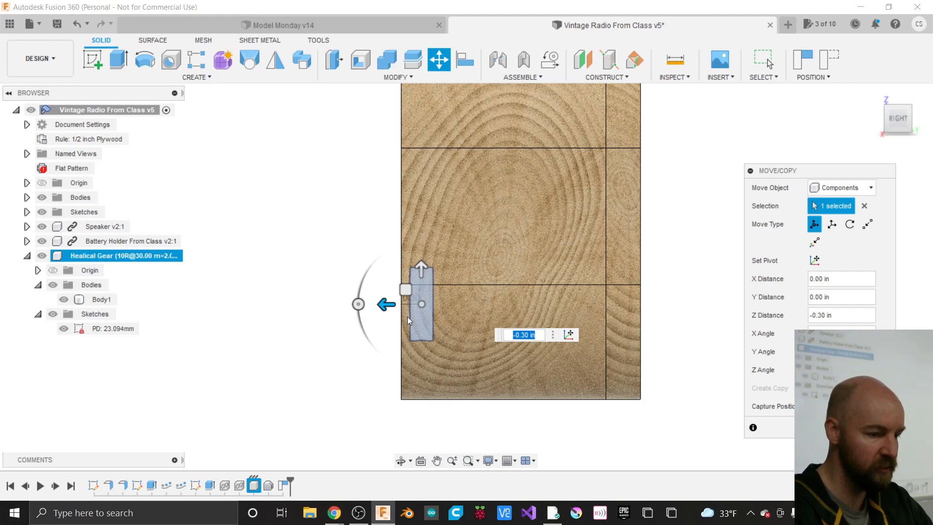
pyautogui.click(892, 130)
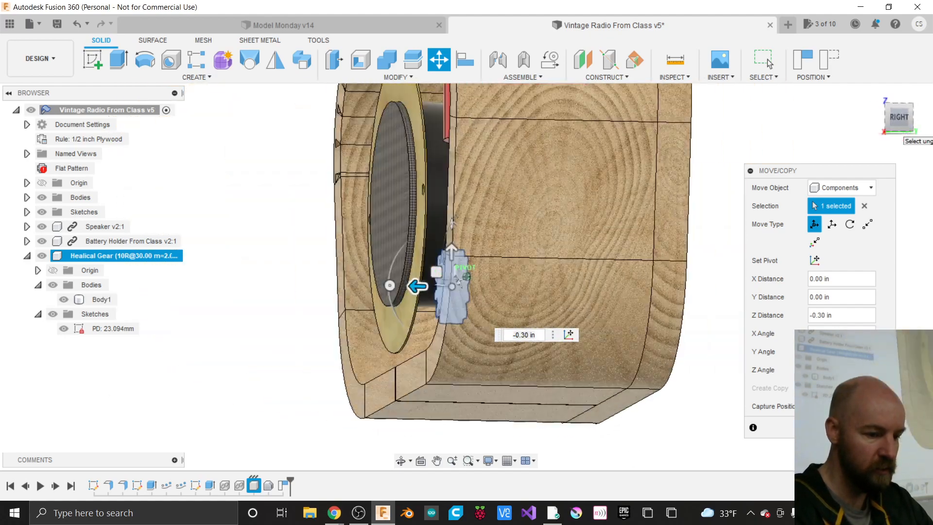
pyautogui.click(892, 130)
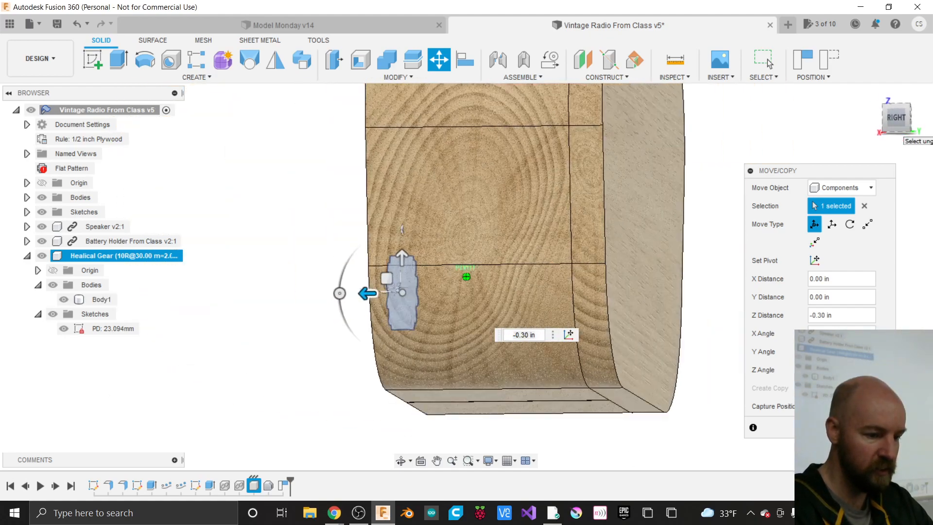
pyautogui.click(892, 120)
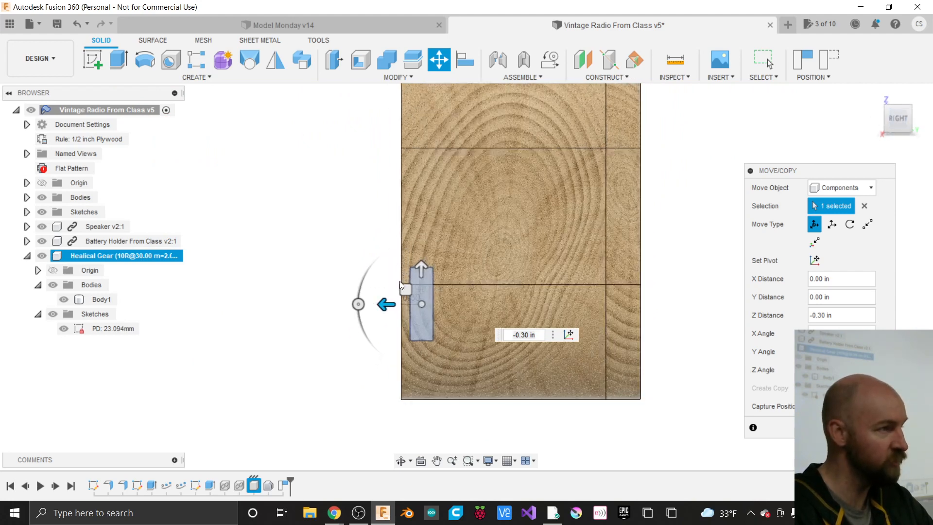
pyautogui.click(883, 120)
pyautogui.moveTo(897, 120); pyautogui.dragTo(911, 121)
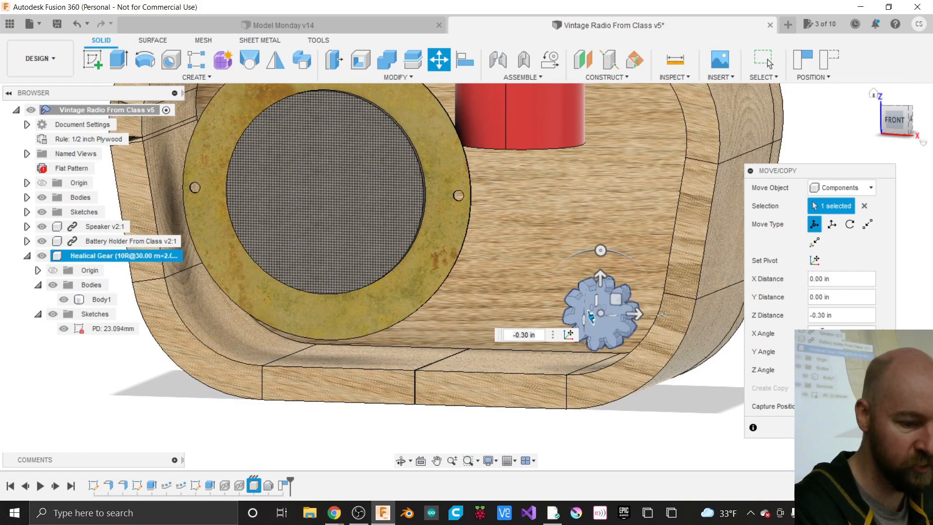
# - Commit the move and orbit and zoom to inspect the upright gear in the cabinet corner
pyautogui.press('Return')
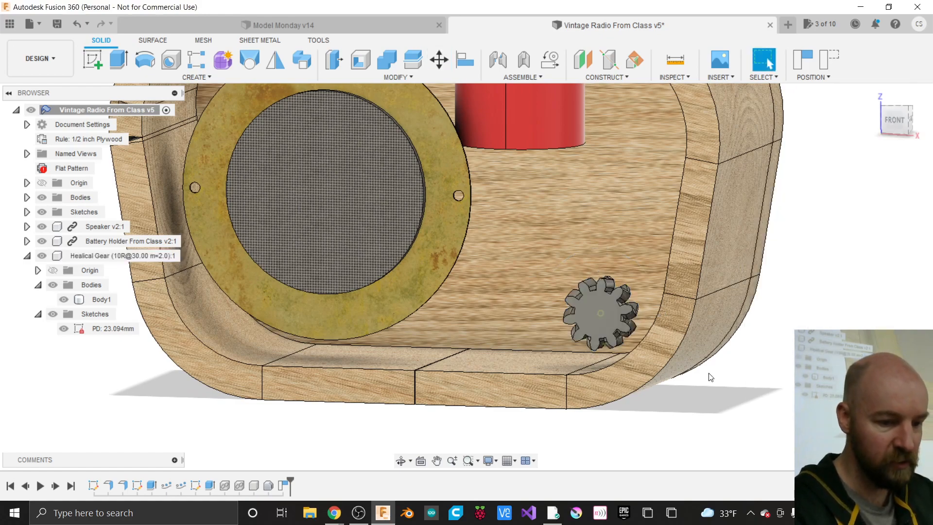
pyautogui.moveTo(888, 121)
pyautogui.mouseDown()
pyautogui.moveTo(928, 151)
pyautogui.moveTo(929, 171)
pyautogui.moveTo(899, 123)
pyautogui.mouseUp()
pyautogui.keyDown('shift'); pyautogui.moveTo(713, 362); pyautogui.dragTo(712, 390, button='middle'); pyautogui.keyUp('shift')
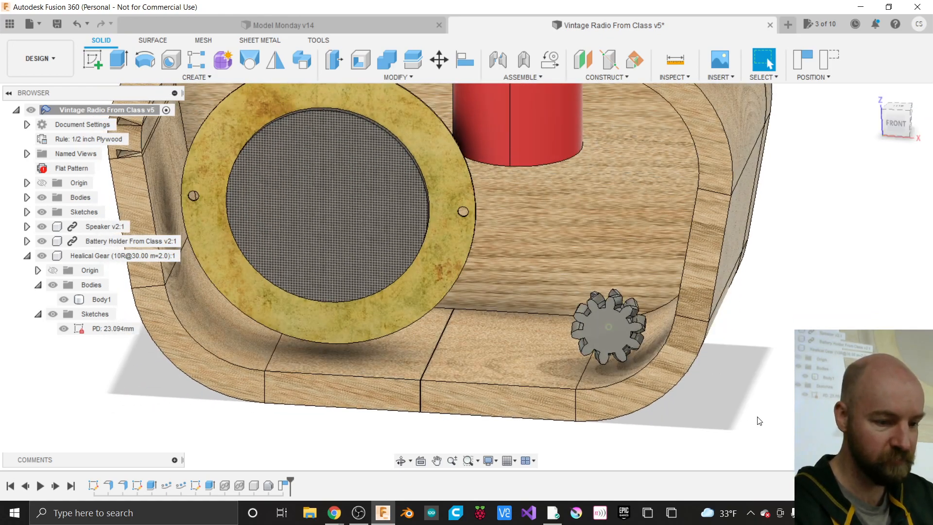
pyautogui.scroll(-4, 757, 417)
pyautogui.scroll(3, 718, 356)
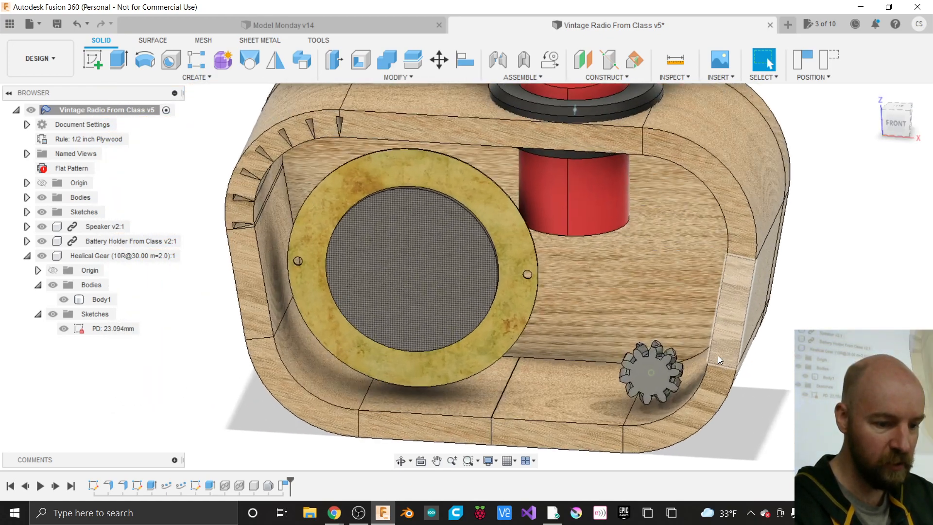
pyautogui.scroll(1, 718, 355)
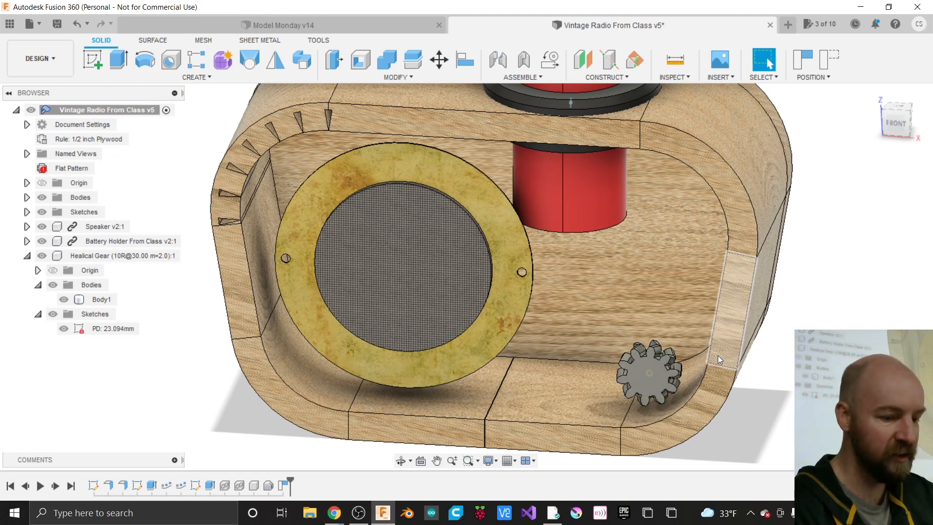
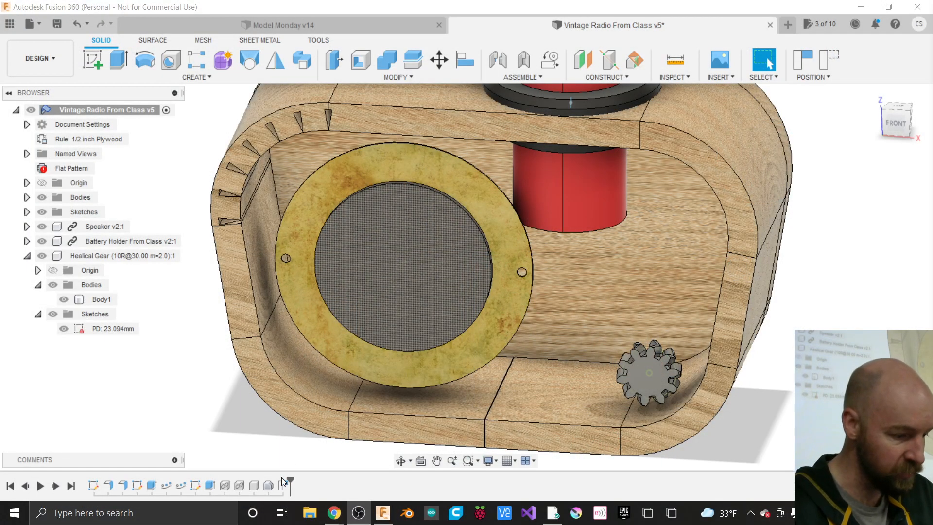
# - Roll the timeline back to just after the Healical Gear component, hiding its gear body
pyautogui.click(269, 486)
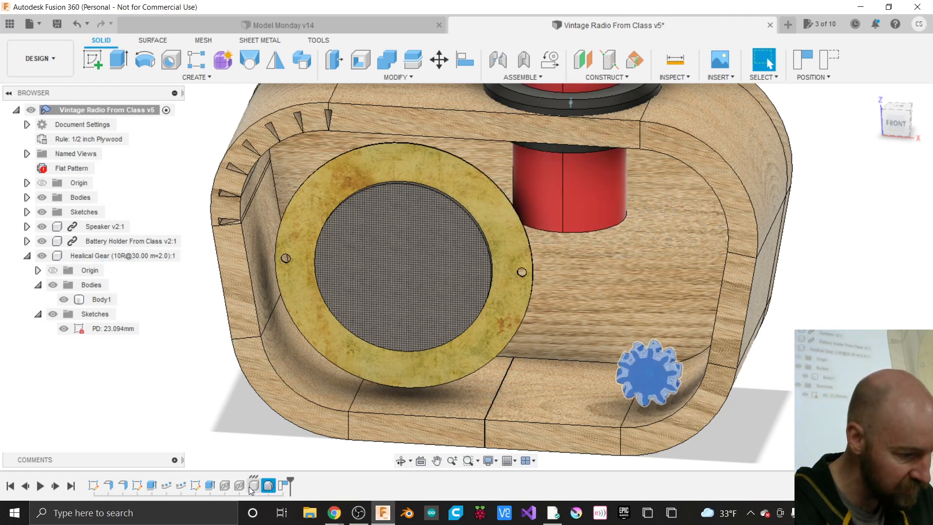
pyautogui.press('Escape')
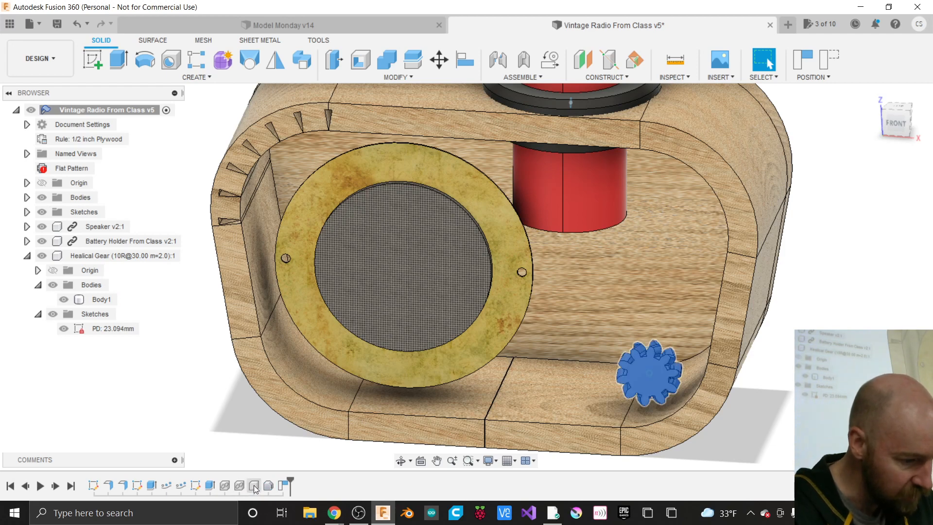
pyautogui.click(253, 485)
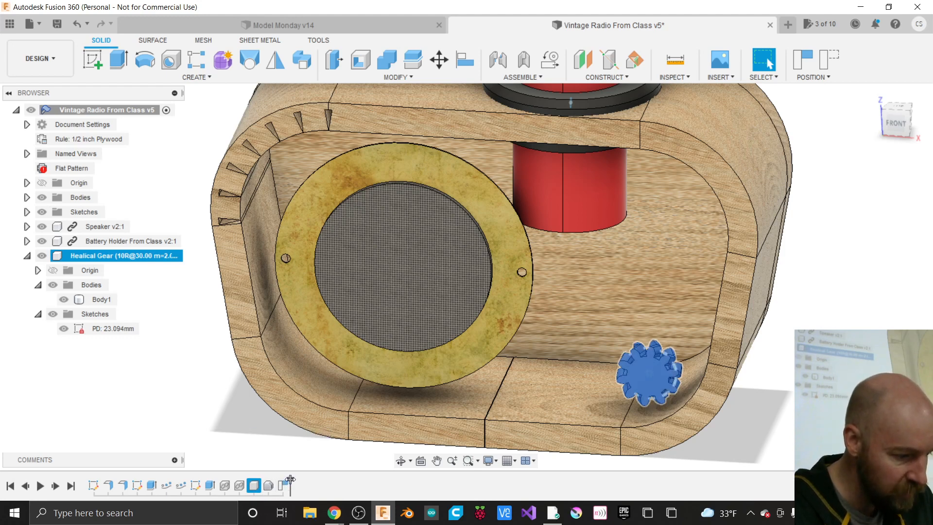
pyautogui.moveTo(289, 482)
pyautogui.mouseDown()
pyautogui.moveTo(243, 475)
pyautogui.moveTo(259, 475)
pyautogui.mouseUp()
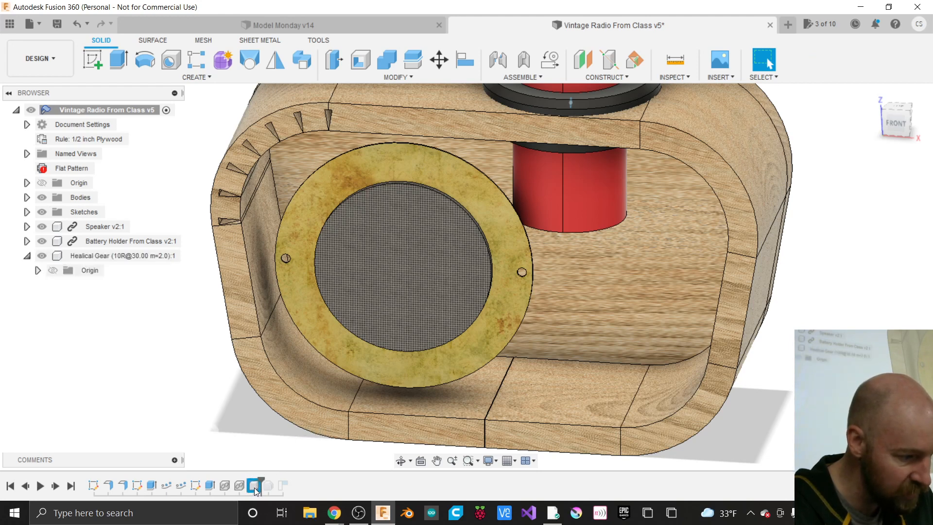
# - Roll history forward past Base Feature1 so the helical gear body reappears
pyautogui.click(253, 484)
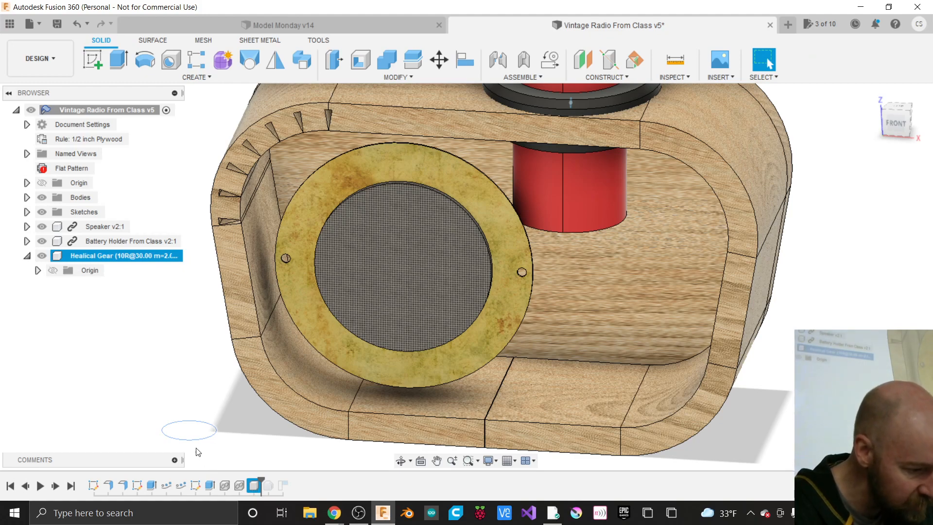
pyautogui.scroll(10, 192, 445)
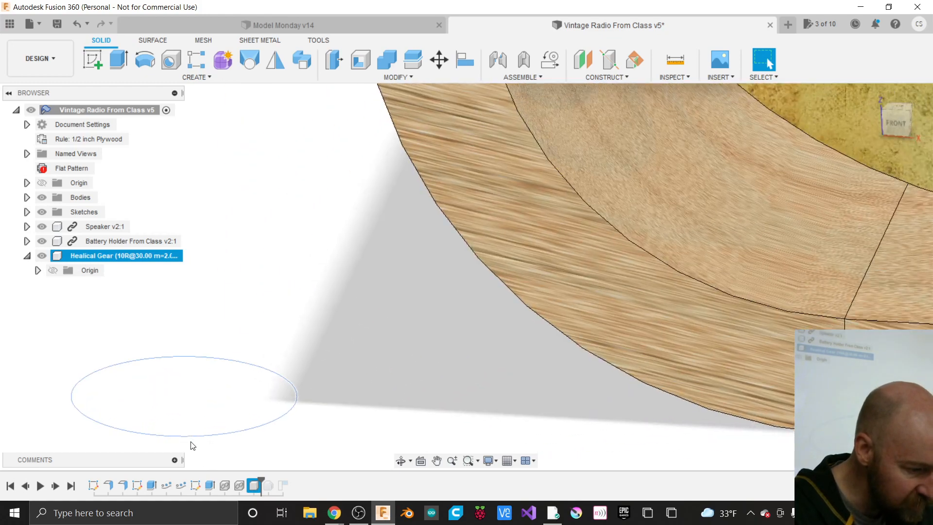
pyautogui.scroll(-5, 217, 436)
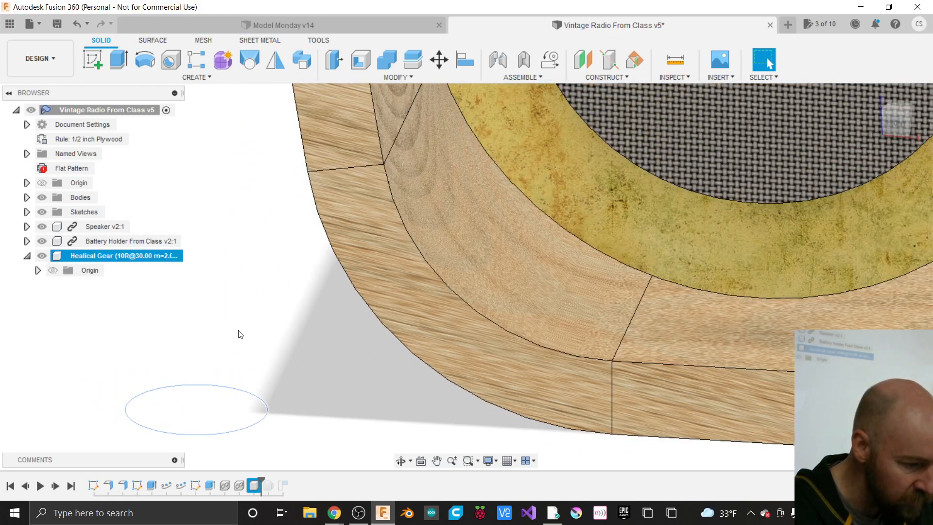
pyautogui.scroll(-3, 239, 334)
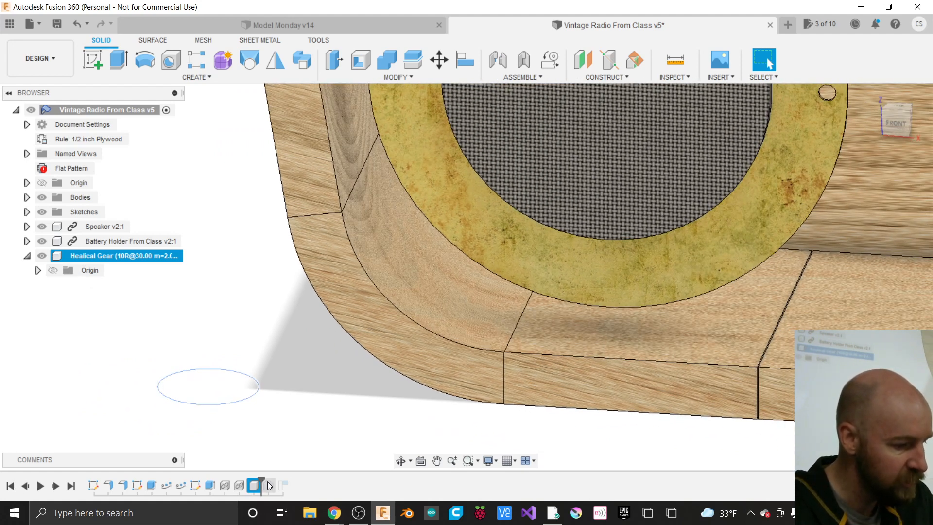
pyautogui.moveTo(261, 481); pyautogui.dragTo(275, 483)
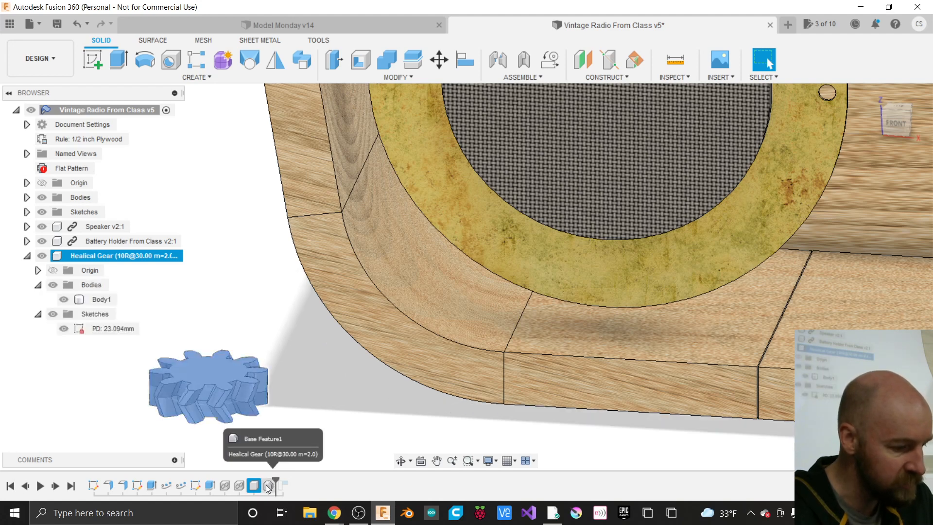
# - Bring up the context menu for the Base Feature1 timeline item
pyautogui.click(267, 486)
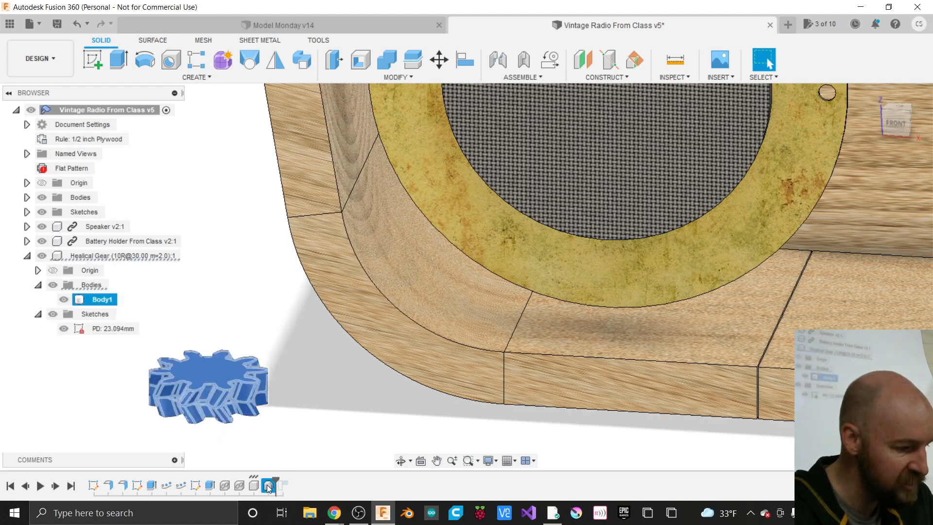
pyautogui.press('Escape')
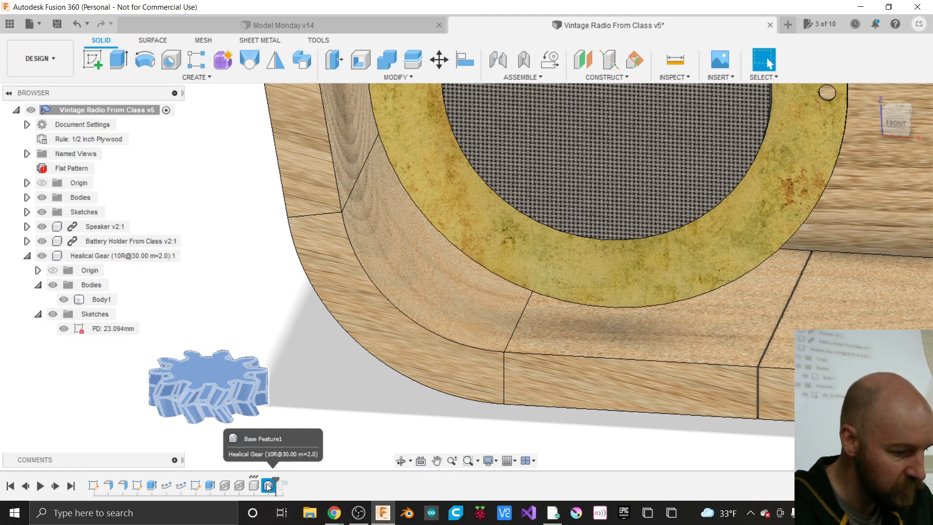
pyautogui.rightClick(267, 485)
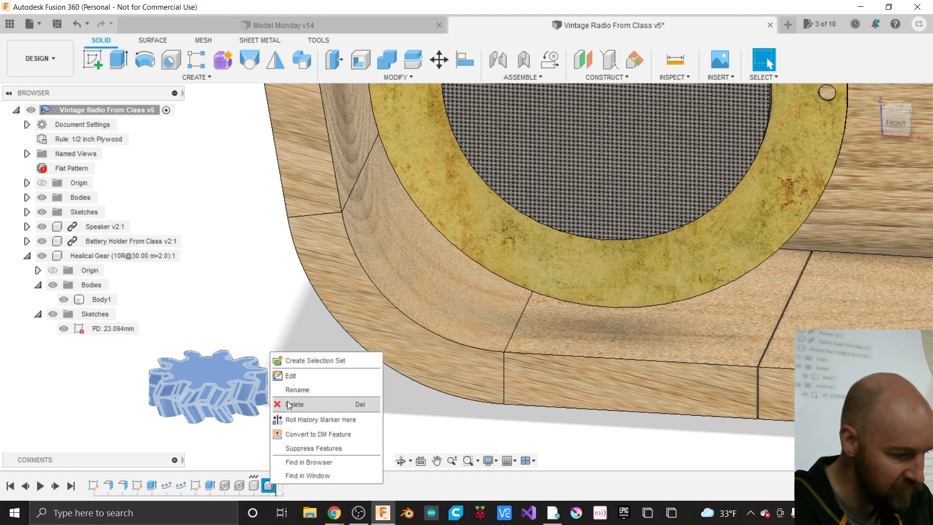
pyautogui.click(286, 379)
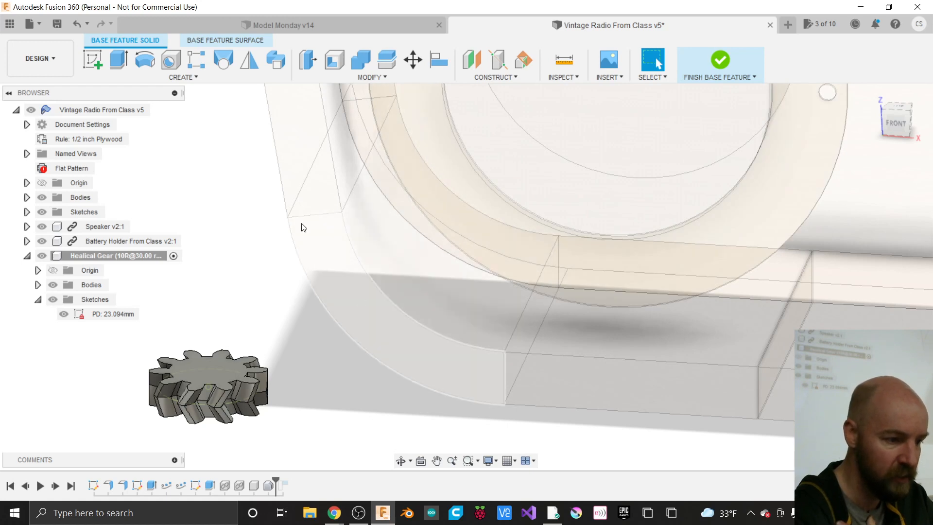
pyautogui.click(183, 77)
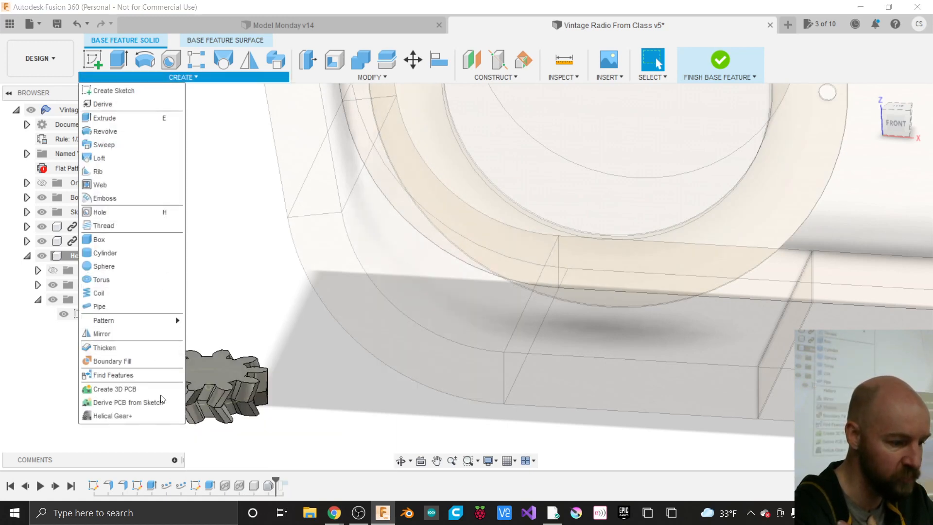
pyautogui.click(157, 418)
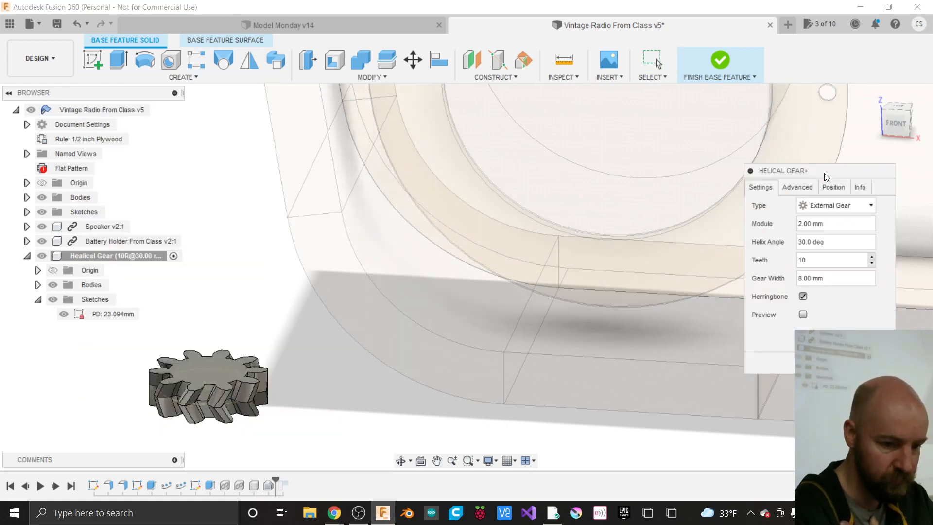
pyautogui.moveTo(824, 172); pyautogui.dragTo(506, 178)
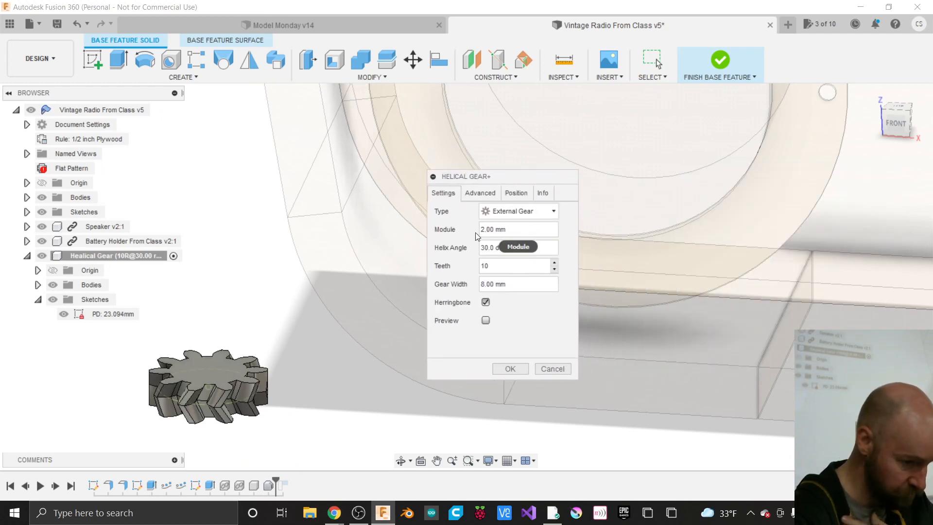
pyautogui.click(558, 372)
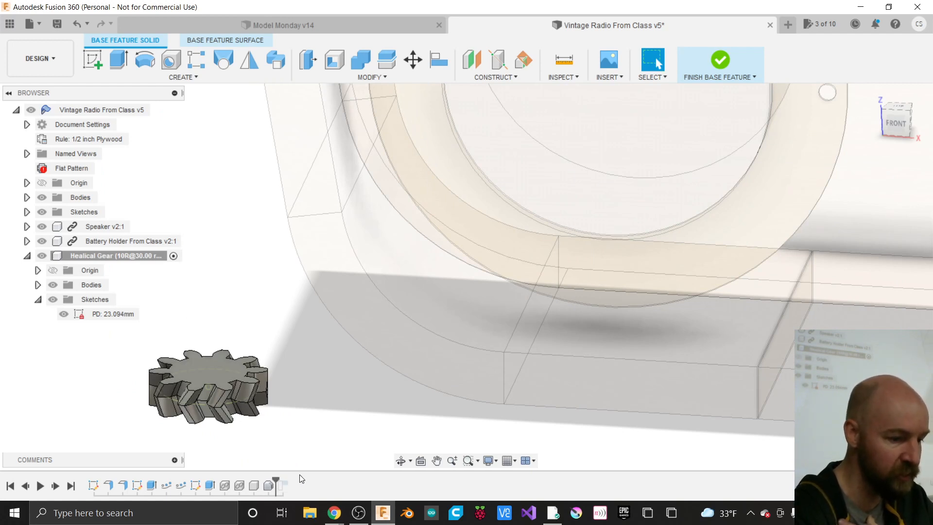
pyautogui.click(720, 61)
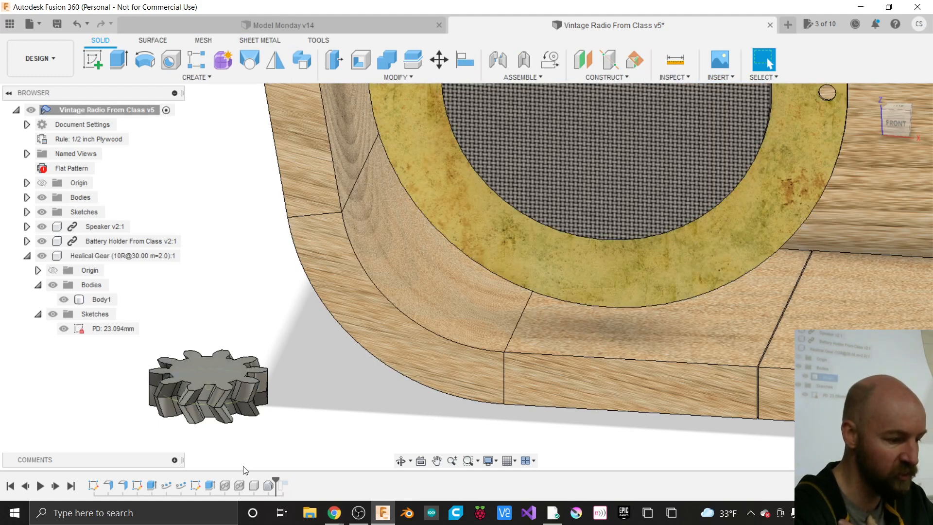
# - Roll history to the end and remove the Healical Gear component from the browser
pyautogui.moveTo(275, 481); pyautogui.dragTo(291, 481)
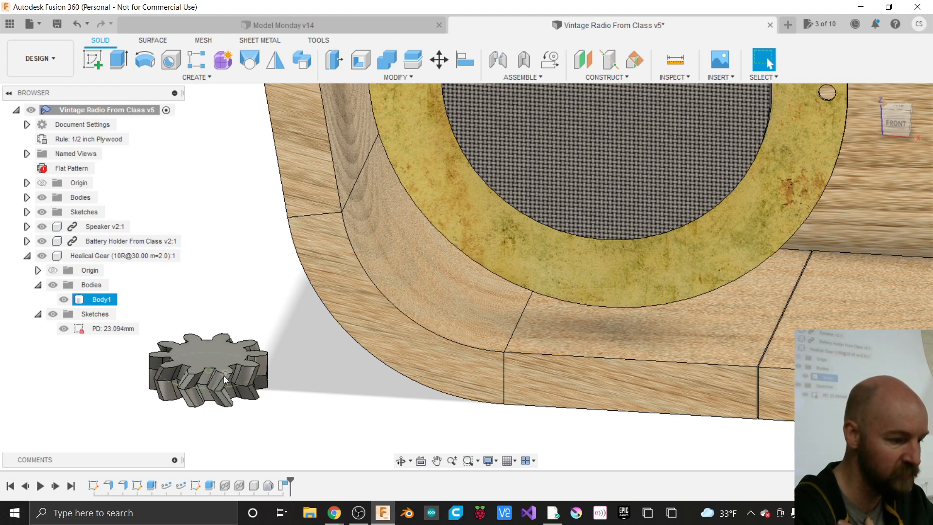
pyautogui.click(129, 256)
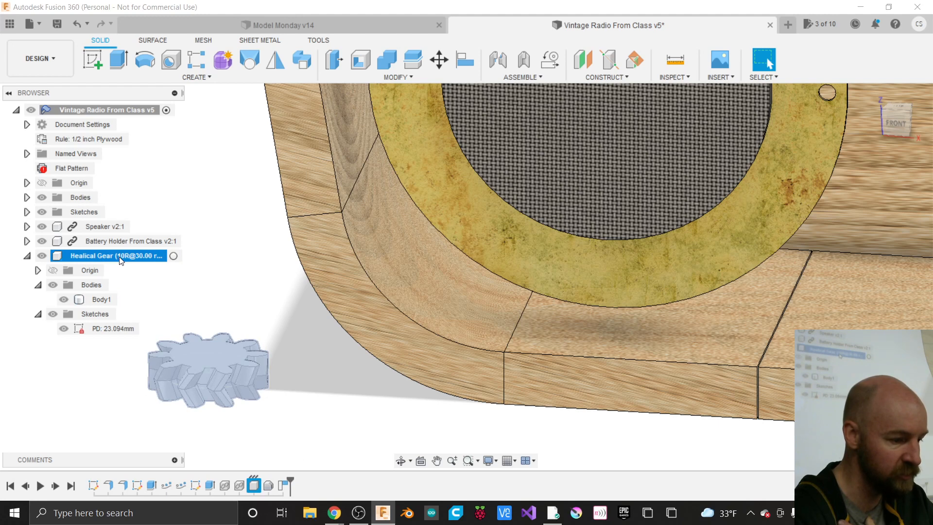
pyautogui.rightClick(121, 261)
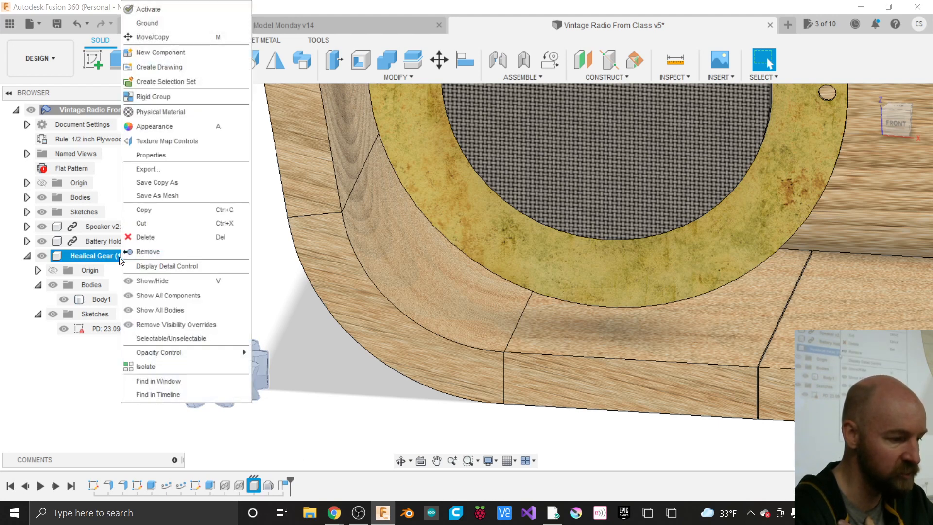
pyautogui.click(113, 260)
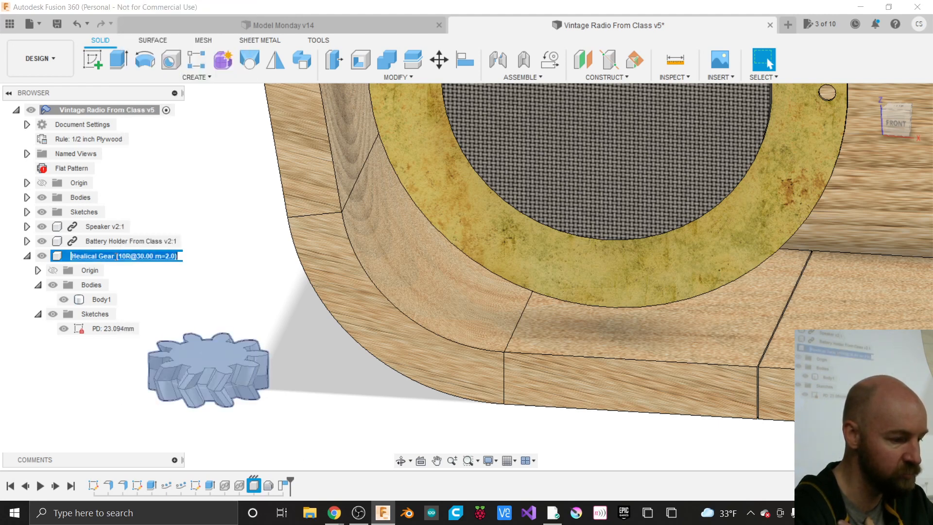
pyautogui.click(126, 272)
pyautogui.rightClick(122, 262)
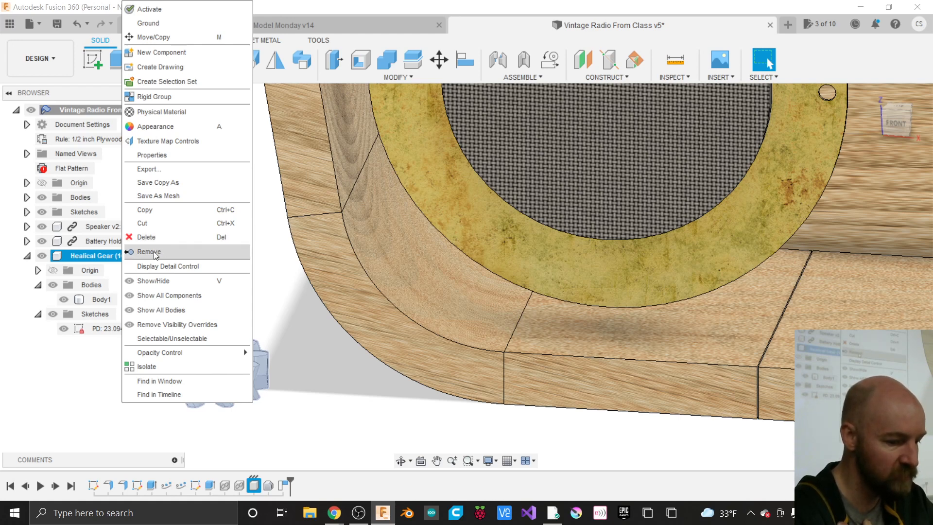
pyautogui.click(155, 255)
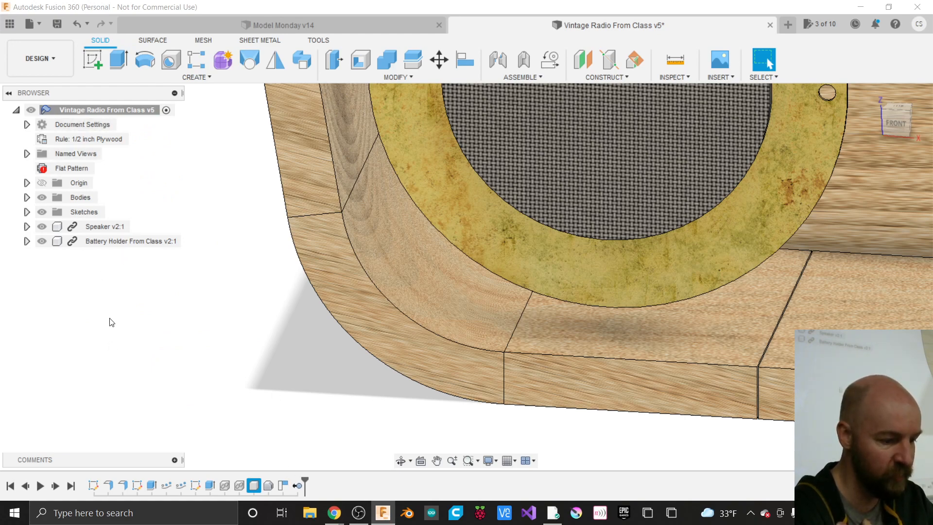
# - Roll history back and delete the leftover RemoveInstance feature from the timeline
pyautogui.scroll(-5, 109, 319)
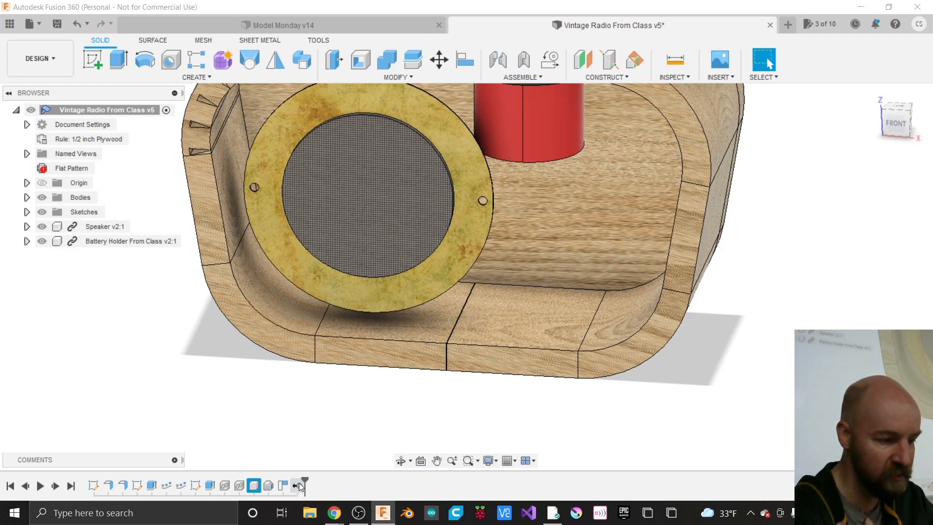
pyautogui.moveTo(302, 481); pyautogui.dragTo(289, 478)
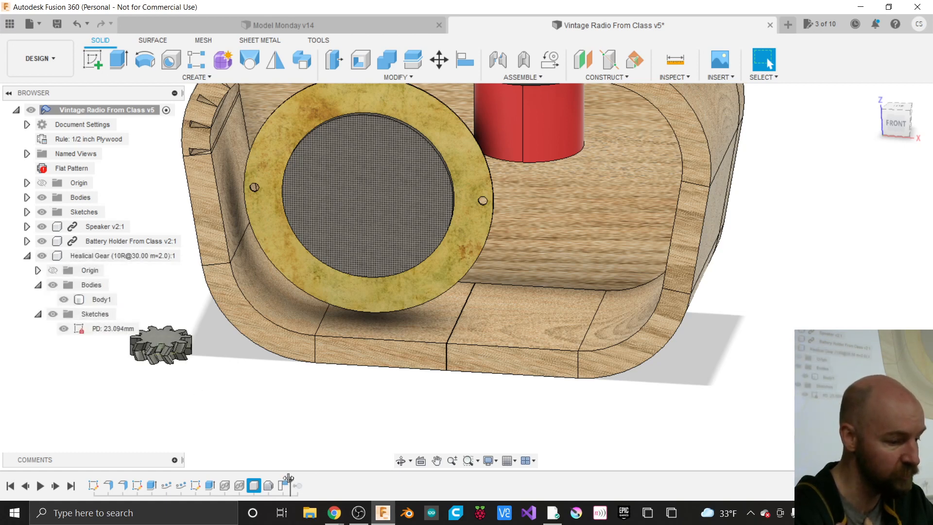
pyautogui.moveTo(288, 478); pyautogui.dragTo(304, 481)
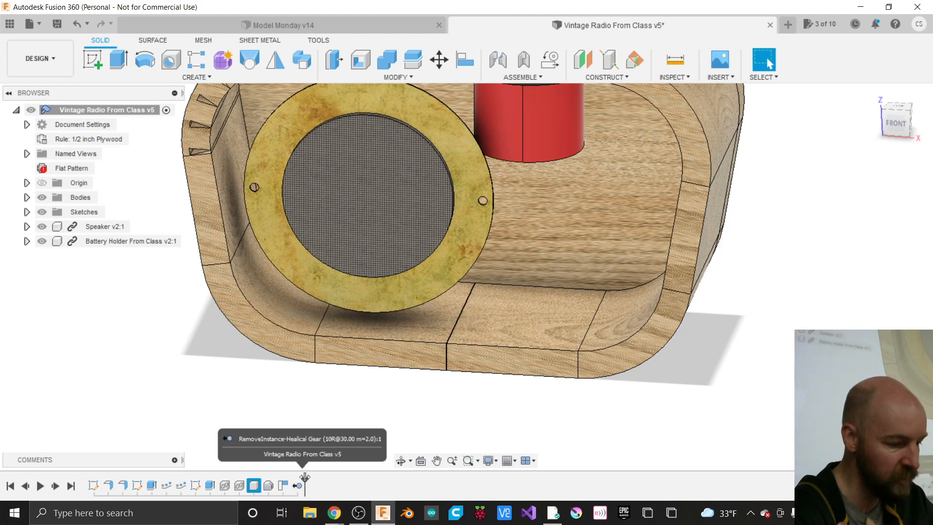
pyautogui.moveTo(304, 478); pyautogui.dragTo(288, 478)
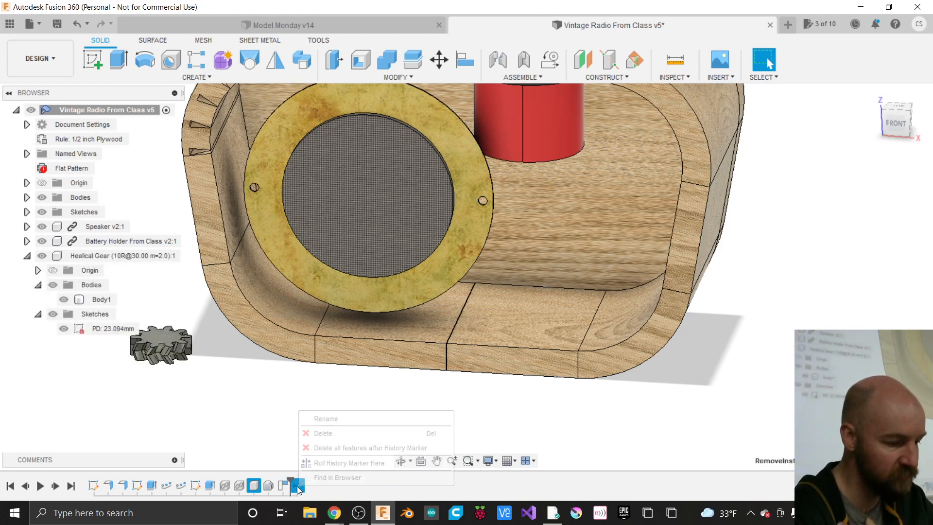
pyautogui.rightClick(296, 486)
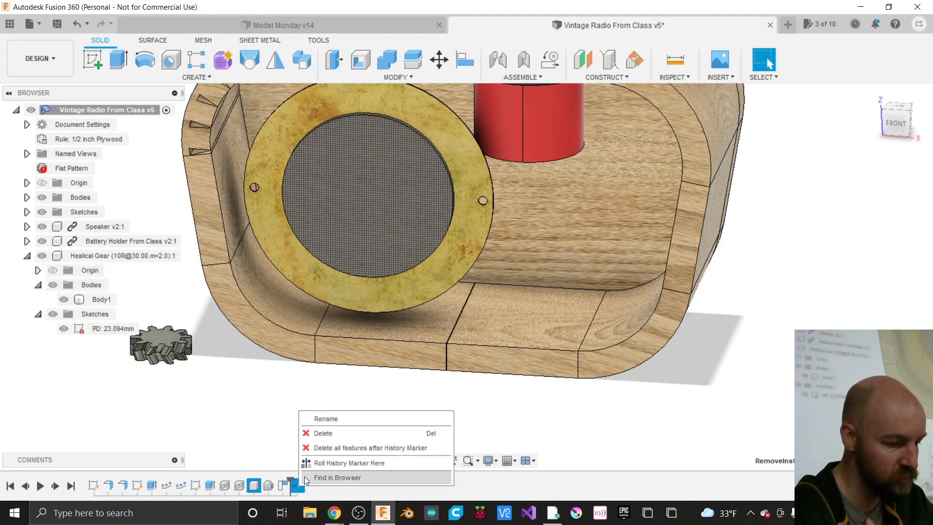
pyautogui.click(323, 433)
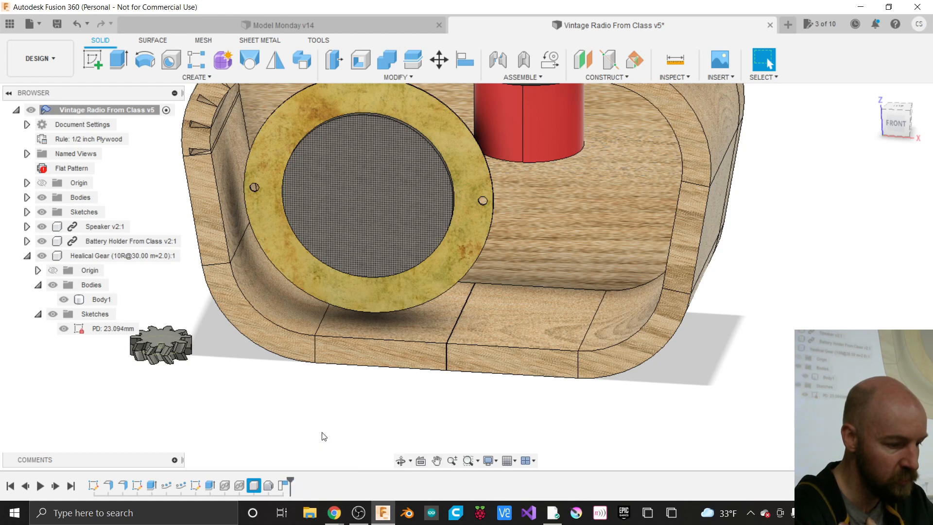
# - Delete the Healical Gear component and confirm the references warning
pyautogui.rightClick(90, 255)
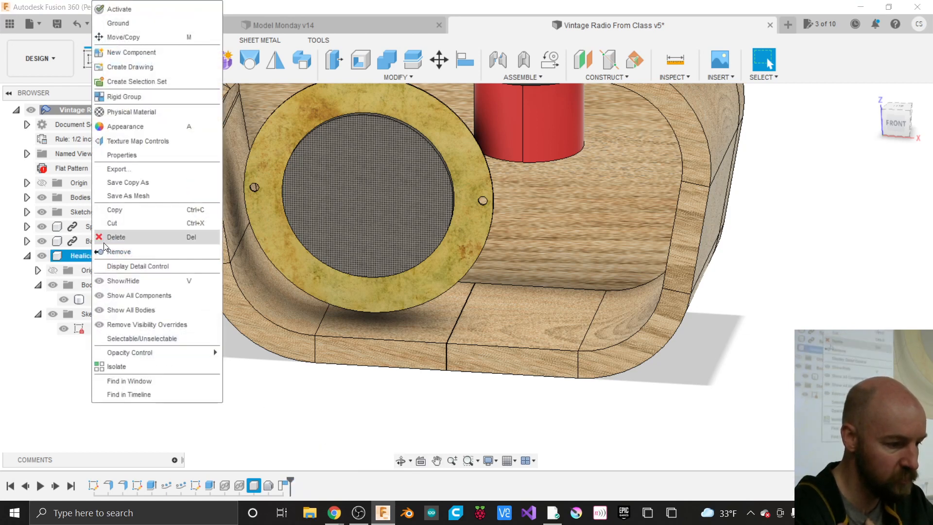
pyautogui.click(105, 239)
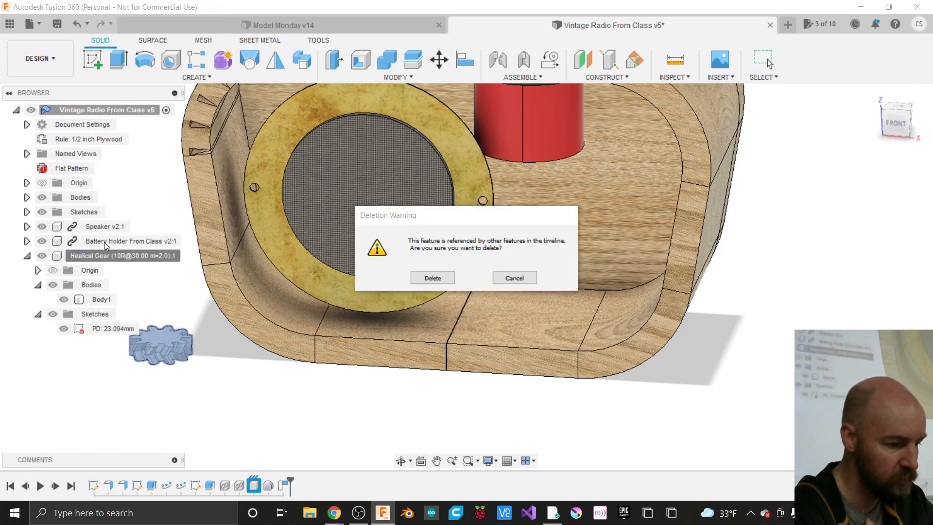
pyautogui.click(433, 278)
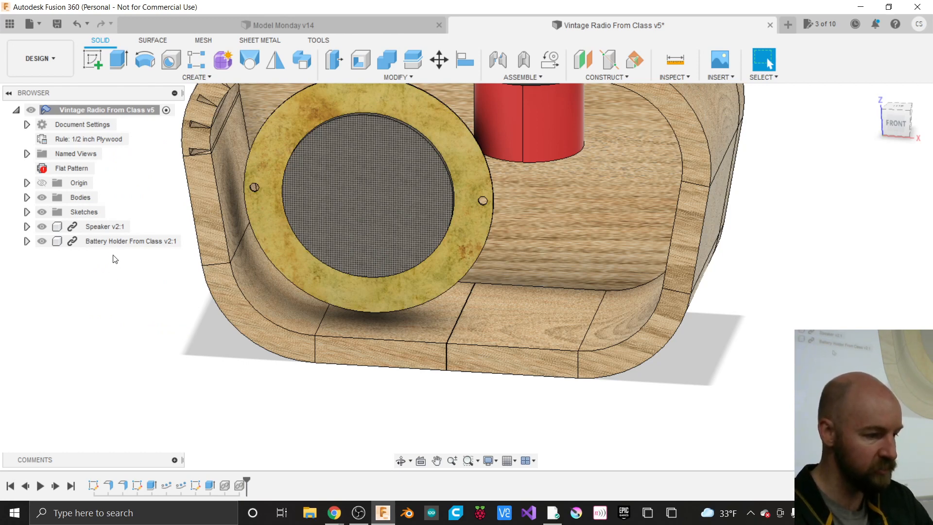
# - Create a 10-tooth herringbone Helical Gear+ with module 2 mm
pyautogui.click(198, 77)
pyautogui.click(113, 442)
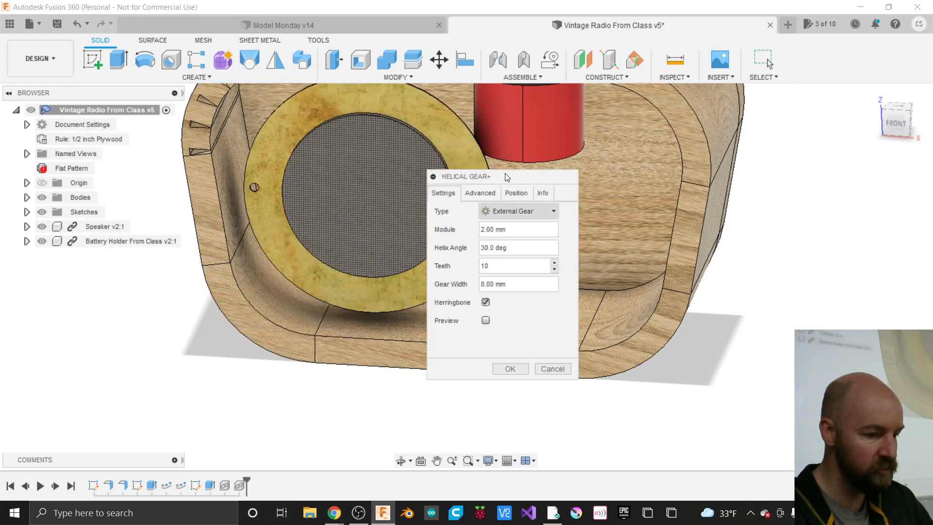
pyautogui.moveTo(505, 174); pyautogui.dragTo(575, 207)
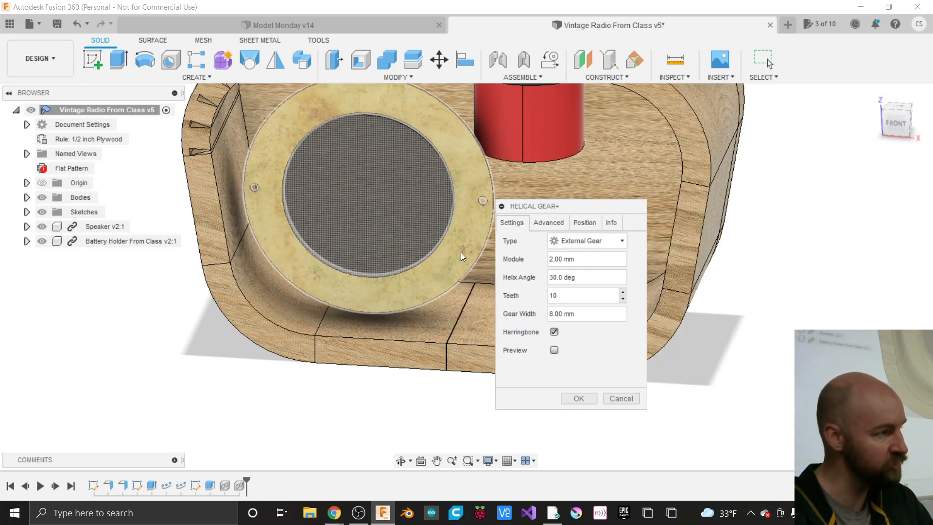
pyautogui.click(554, 350)
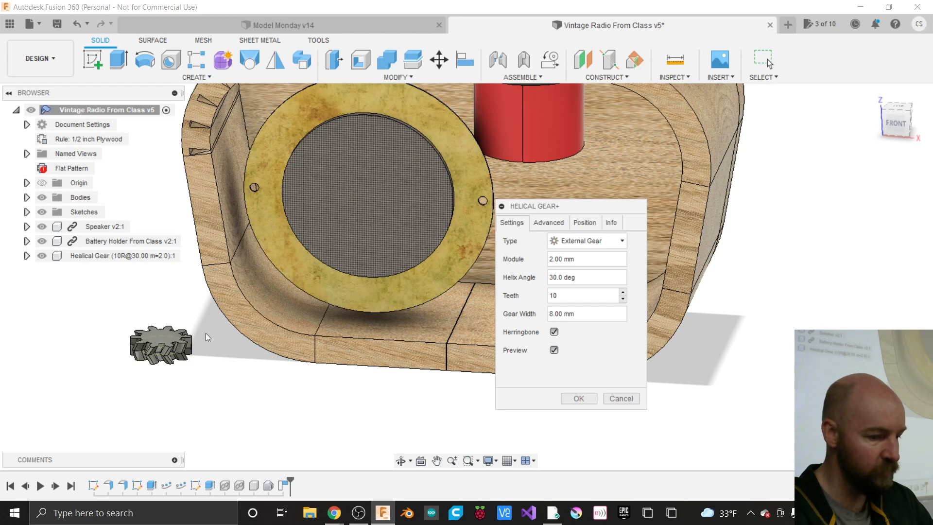
pyautogui.click(579, 396)
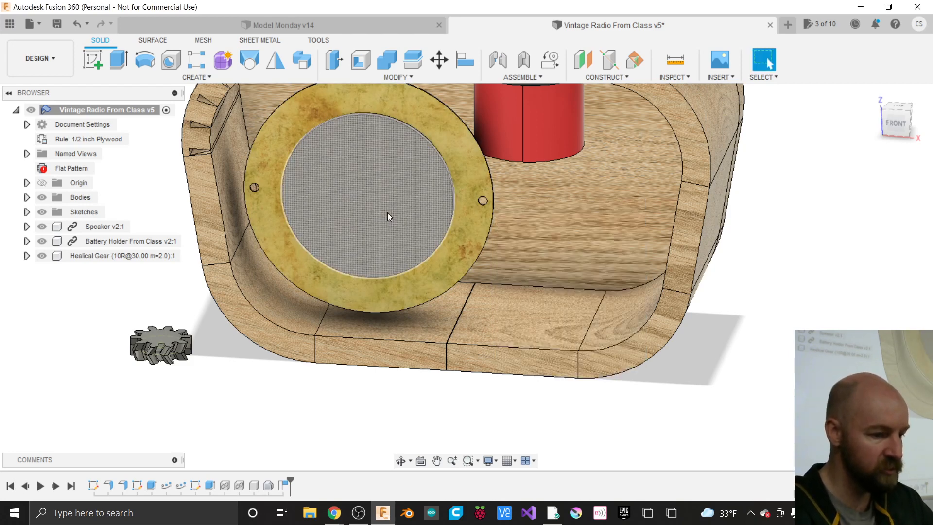
# - Move the gear 6.20 in into the radio, stand it upright, raise 1.50 in, slide 1.30 in
pyautogui.click(441, 61)
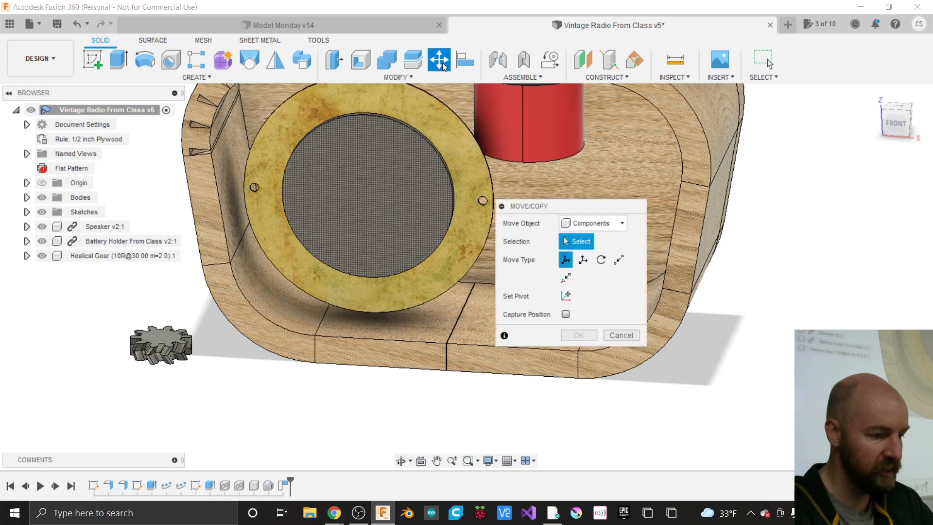
pyautogui.click(127, 255)
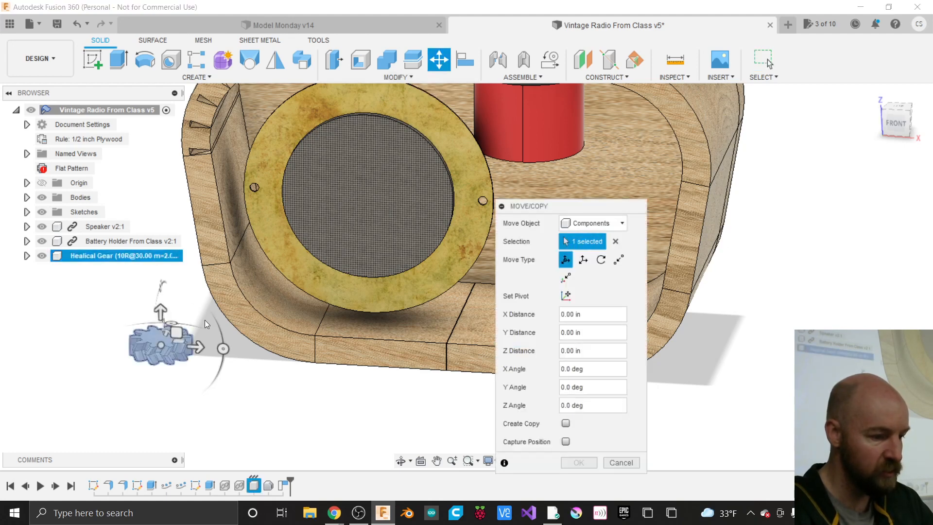
pyautogui.moveTo(199, 345); pyautogui.dragTo(534, 357)
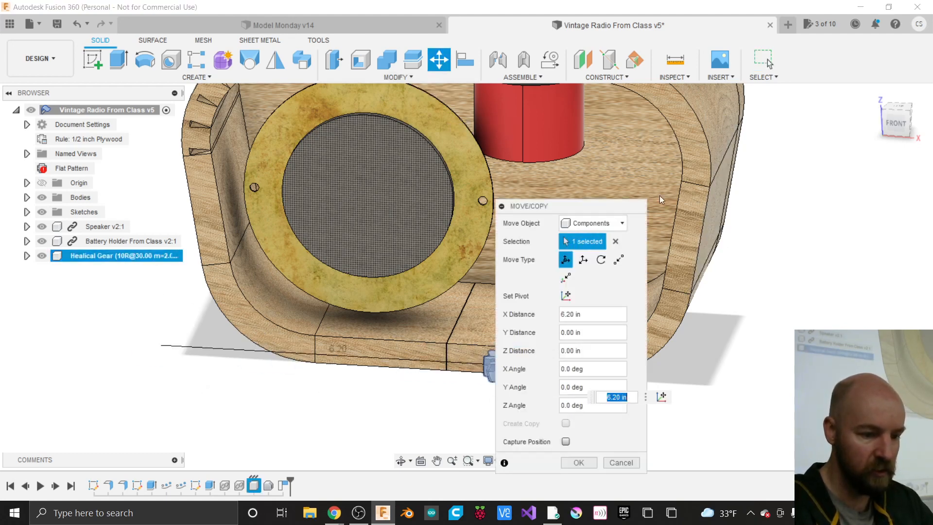
pyautogui.moveTo(623, 208); pyautogui.dragTo(397, 219)
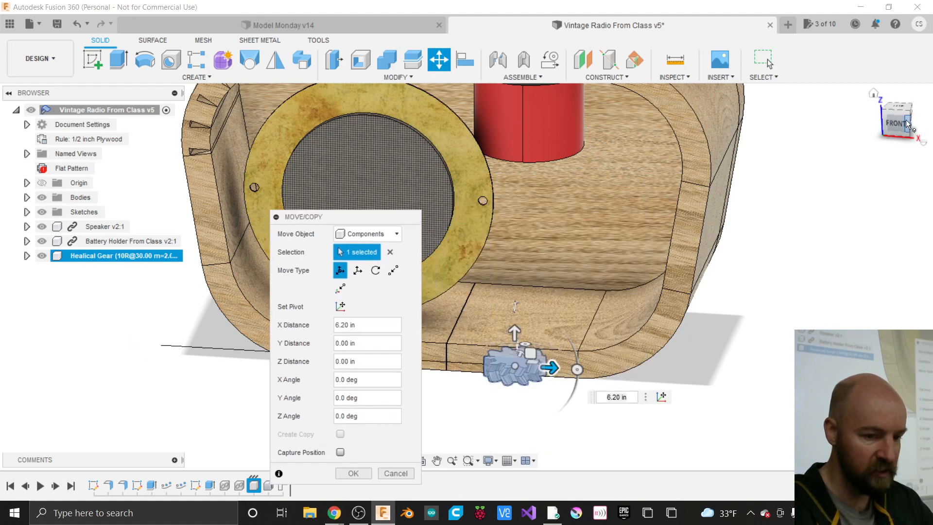
pyautogui.moveTo(907, 122); pyautogui.dragTo(815, 113)
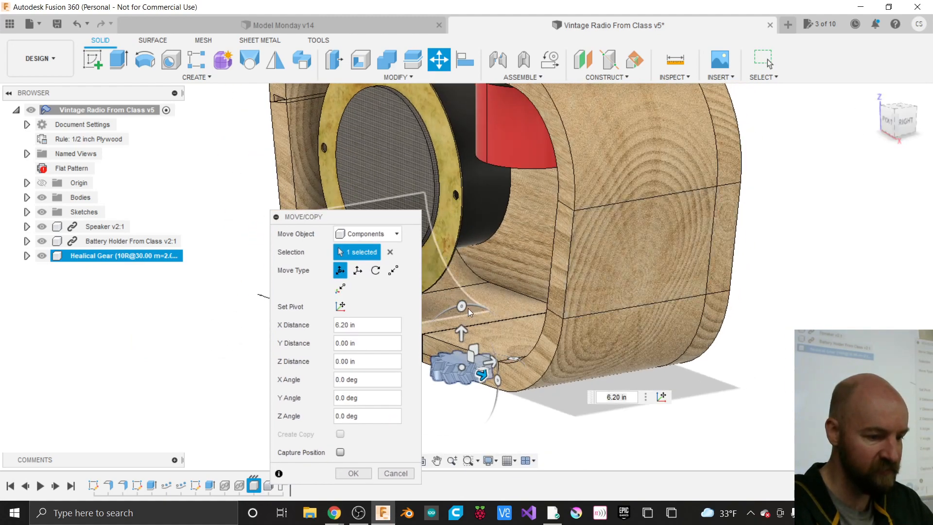
pyautogui.moveTo(464, 307); pyautogui.dragTo(439, 370)
pyautogui.moveTo(460, 330); pyautogui.dragTo(461, 248)
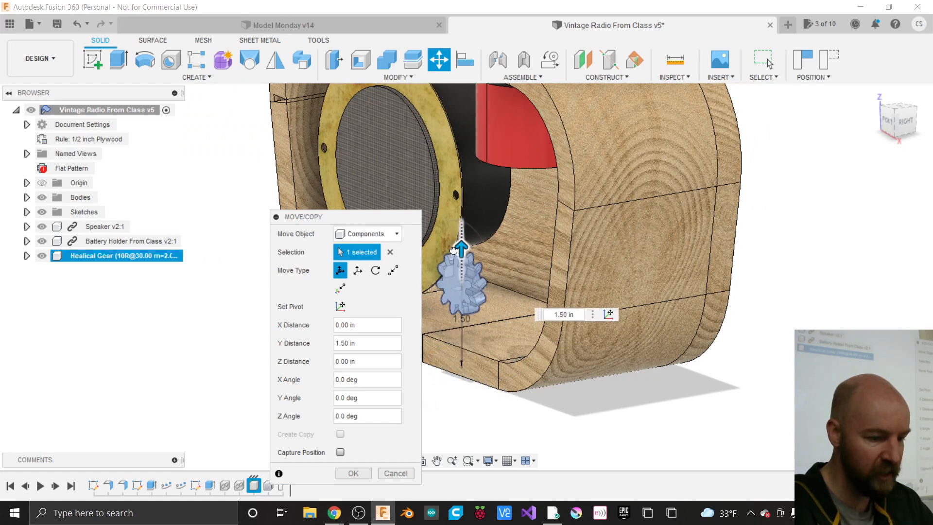
pyautogui.moveTo(477, 291); pyautogui.dragTo(519, 305)
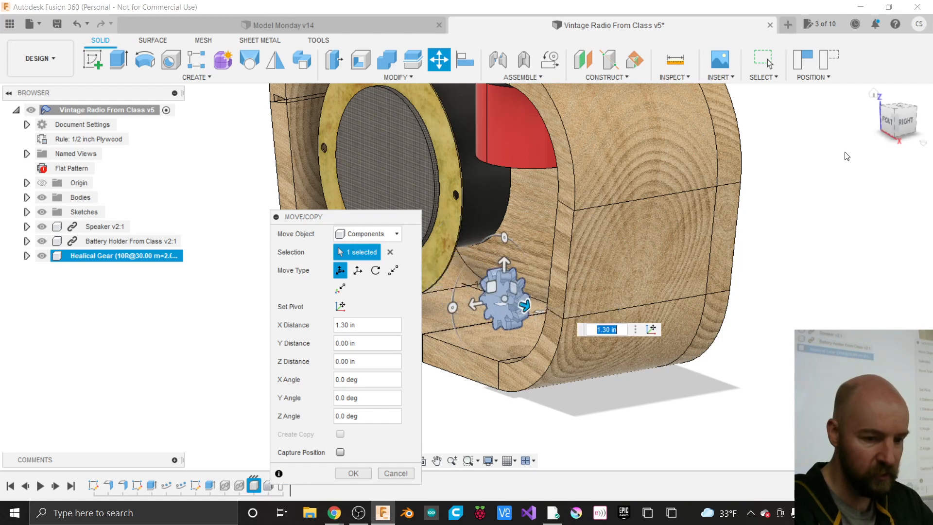
# - From the right view, nudge the gear 0.30 in against the panel and commit the move
pyautogui.click(907, 123)
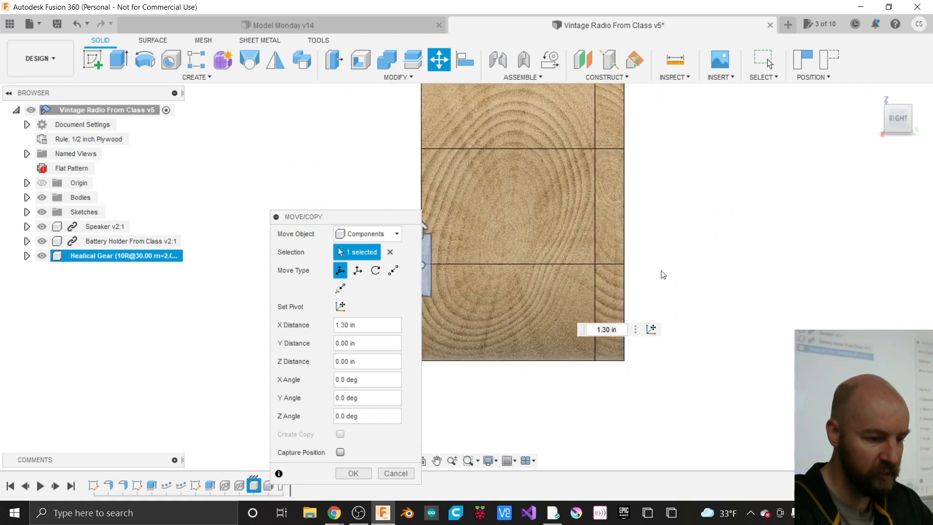
pyautogui.scroll(5, 453, 268)
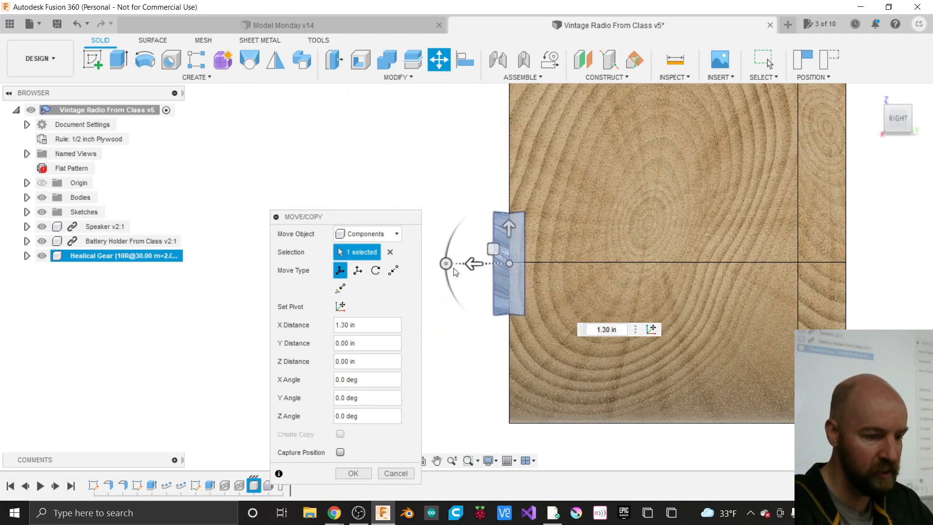
pyautogui.moveTo(469, 264); pyautogui.dragTo(503, 263)
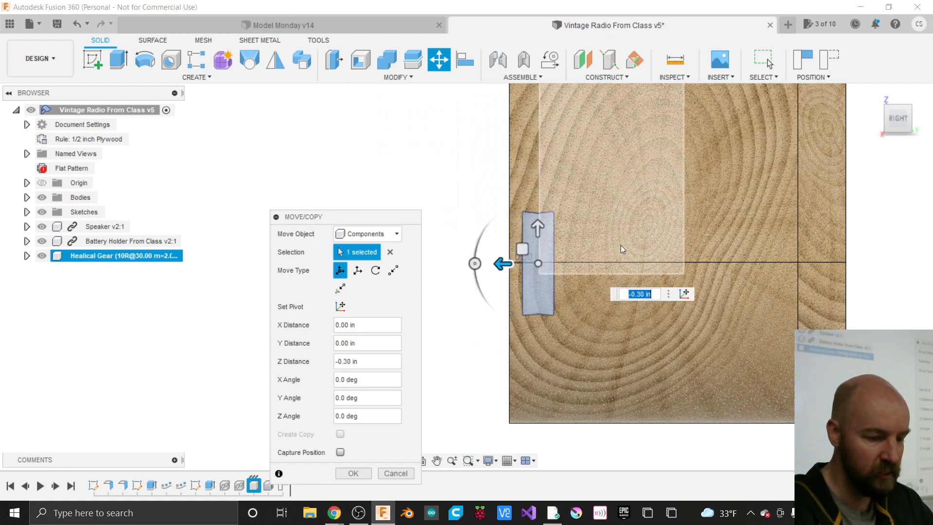
pyautogui.click(887, 118)
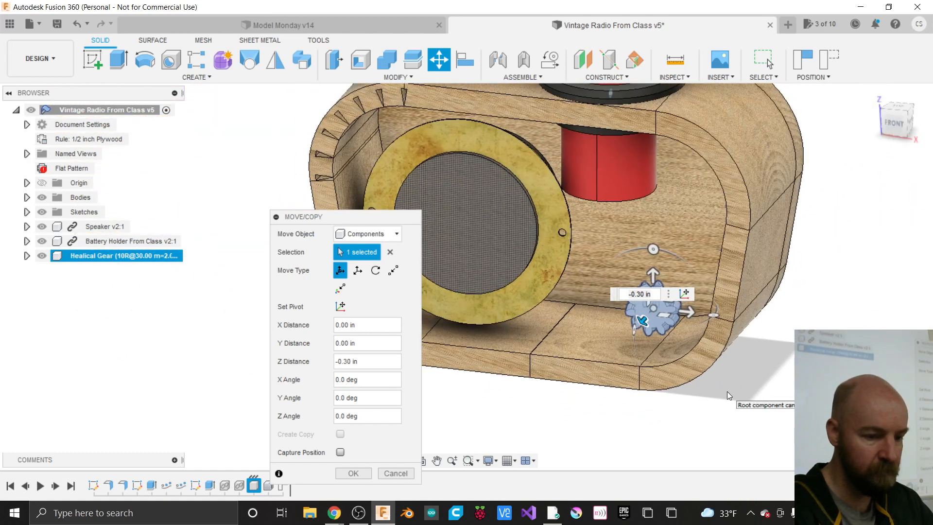
pyautogui.click(342, 477)
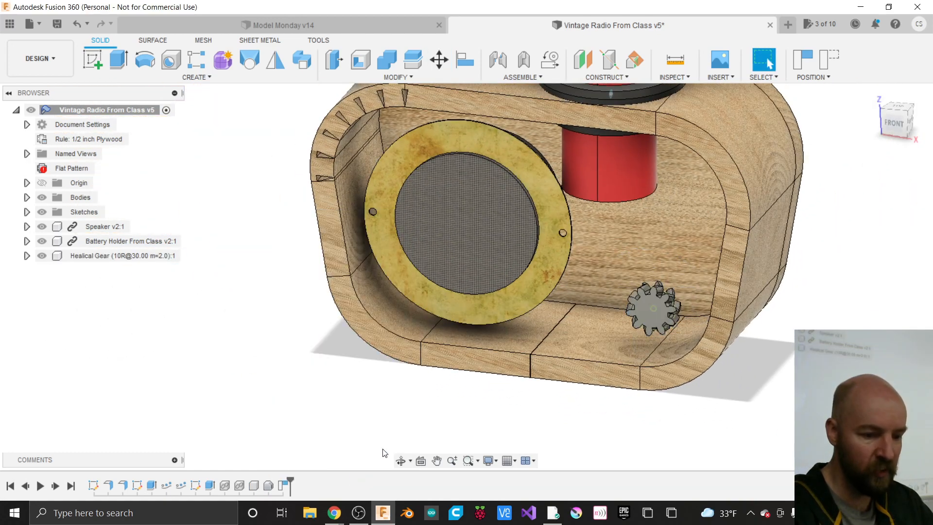
pyautogui.click(899, 125)
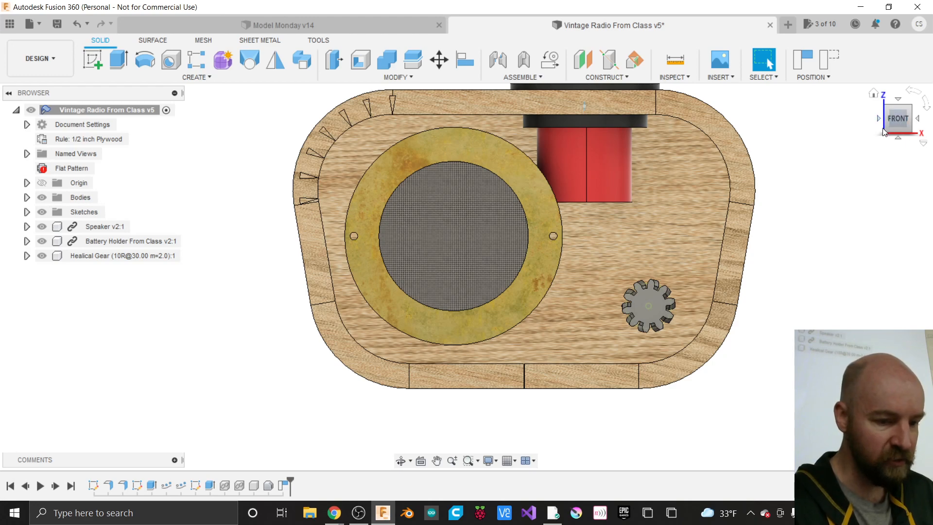
pyautogui.moveTo(897, 124); pyautogui.dragTo(841, 144)
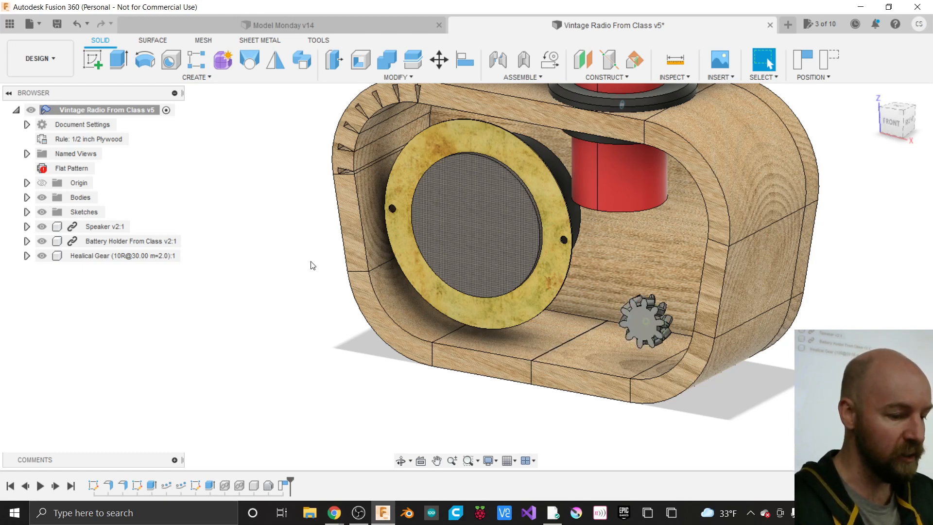
pyautogui.click(96, 64)
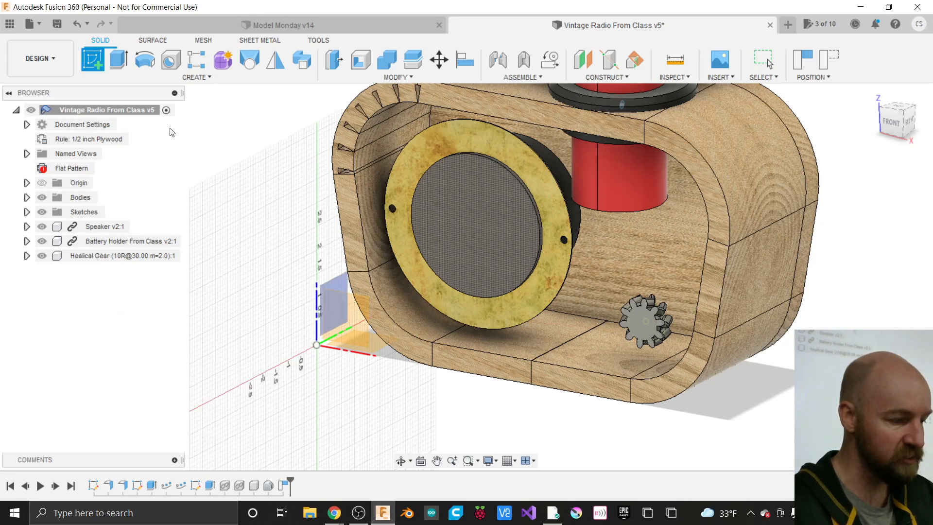
pyautogui.press('Escape')
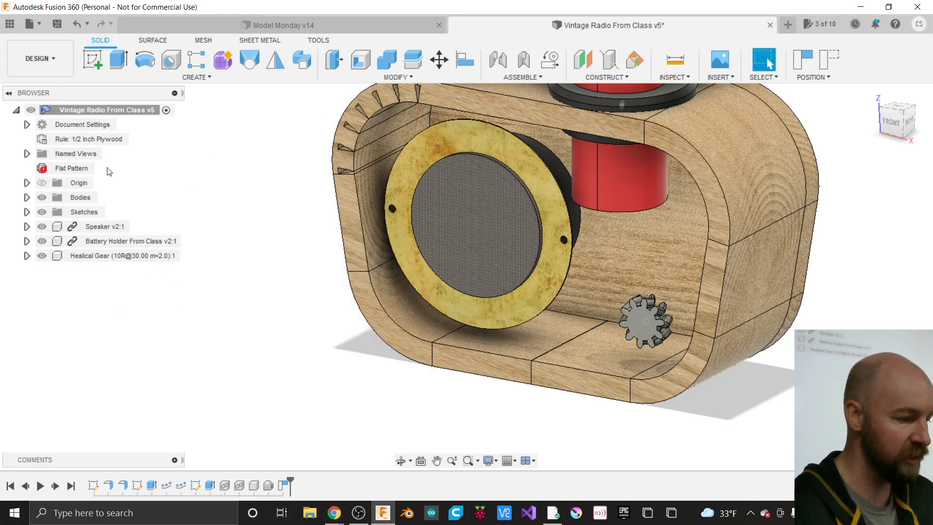
# - Expand Healical Gear's contents and Sketches folder, and make it the active component
pyautogui.click(156, 256)
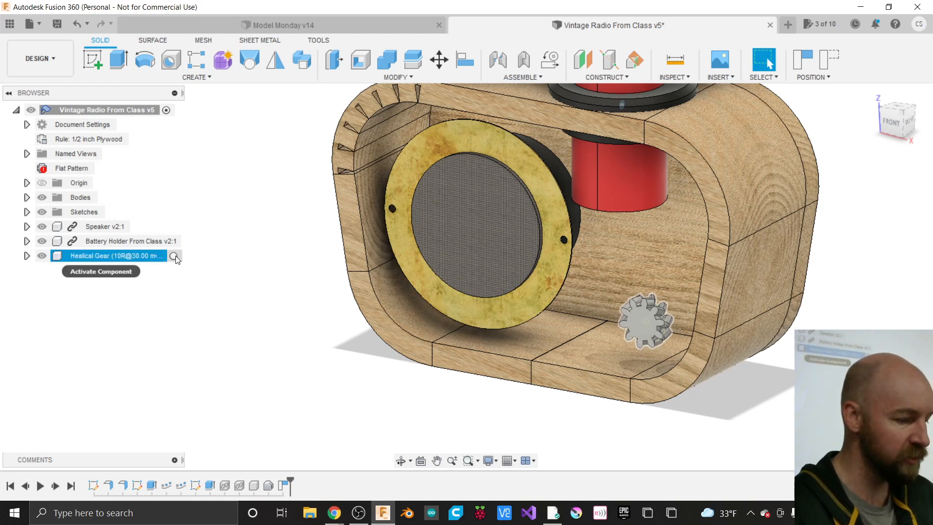
pyautogui.click(174, 257)
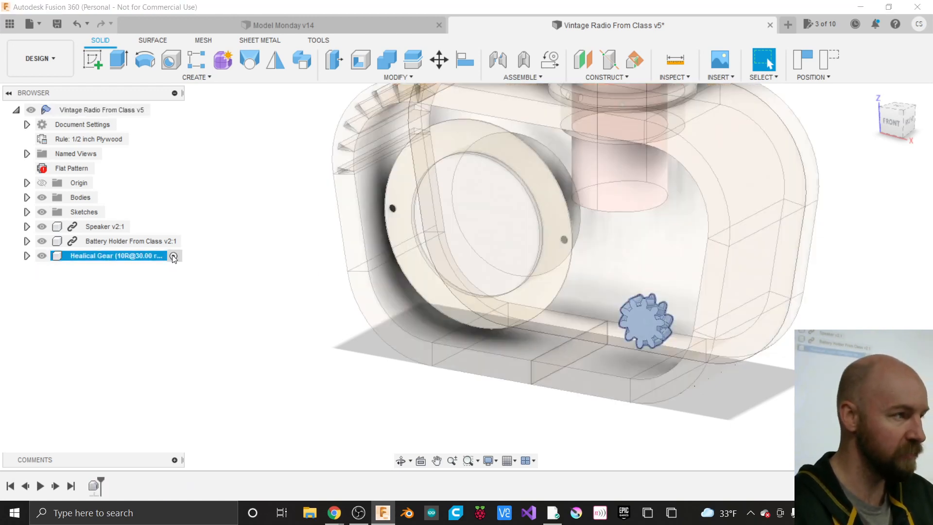
pyautogui.click(275, 261)
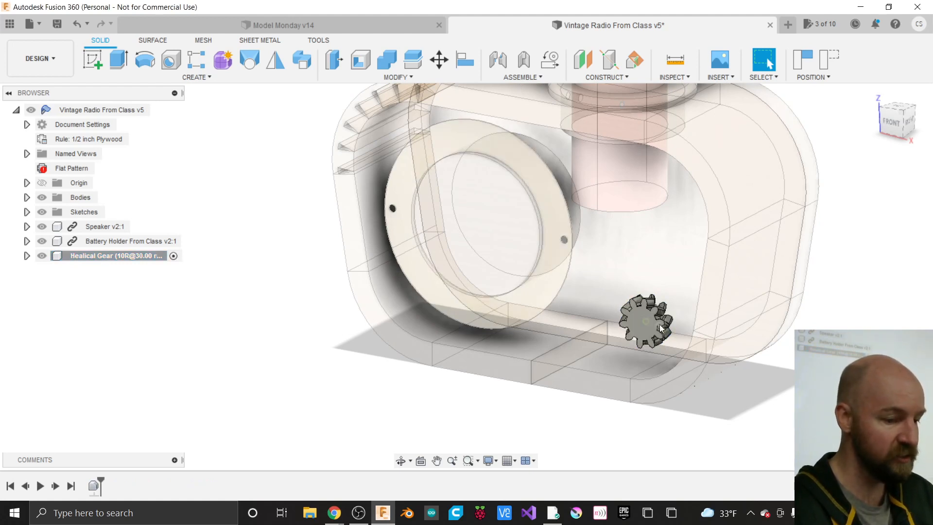
pyautogui.click(27, 255)
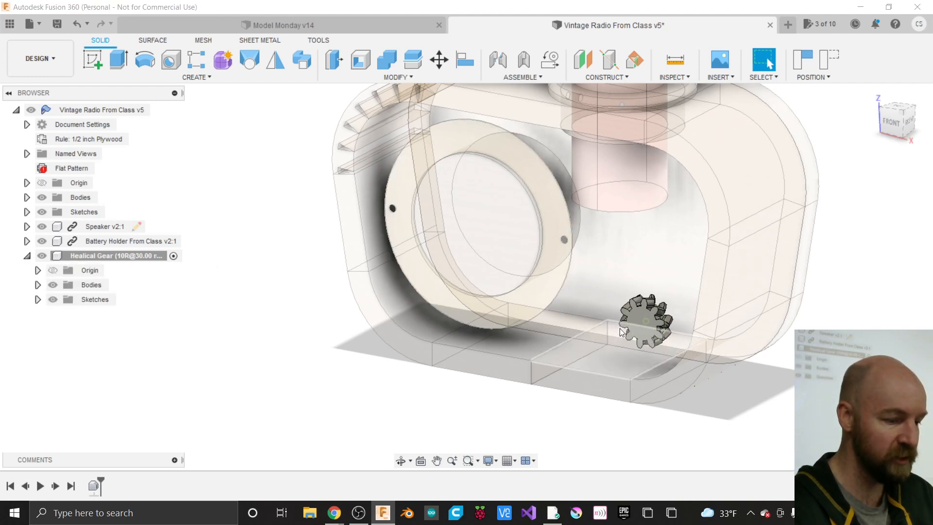
pyautogui.click(120, 257)
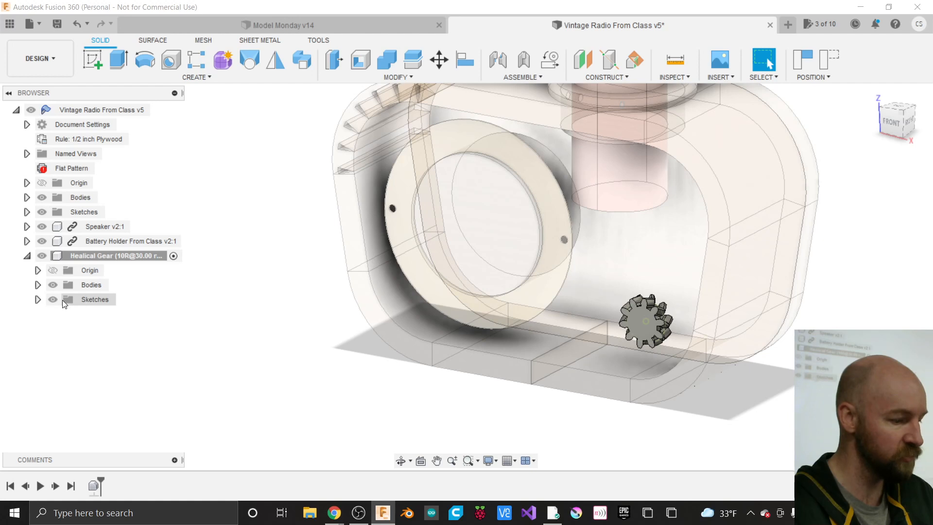
pyautogui.click(87, 299)
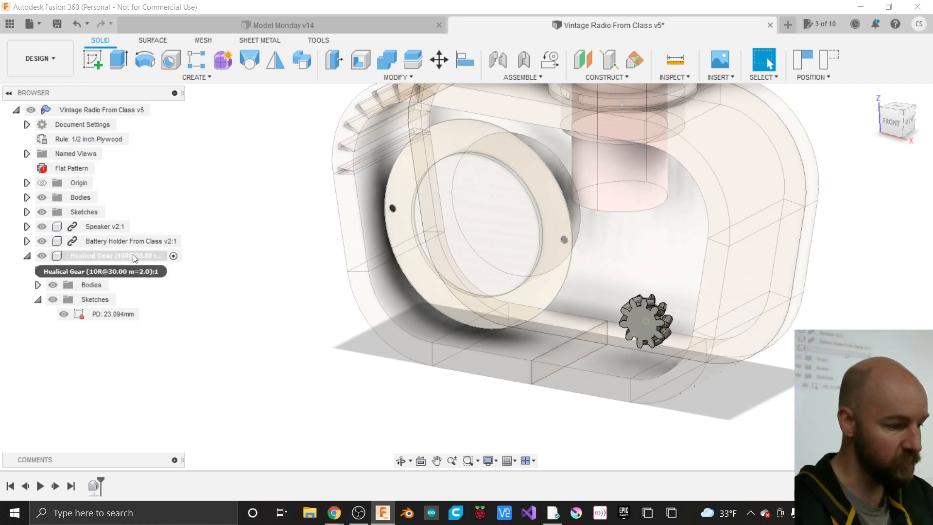
pyautogui.click(146, 255)
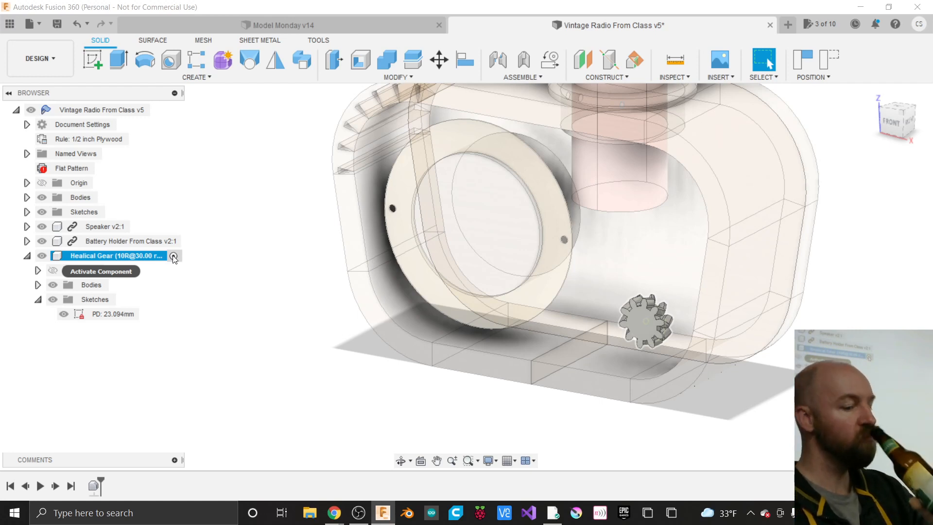
pyautogui.click(173, 256)
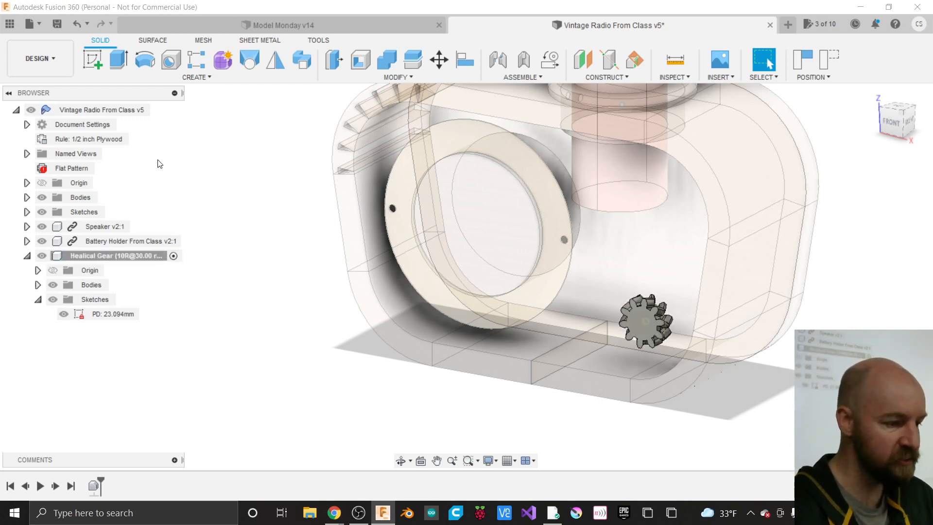
pyautogui.click(206, 77)
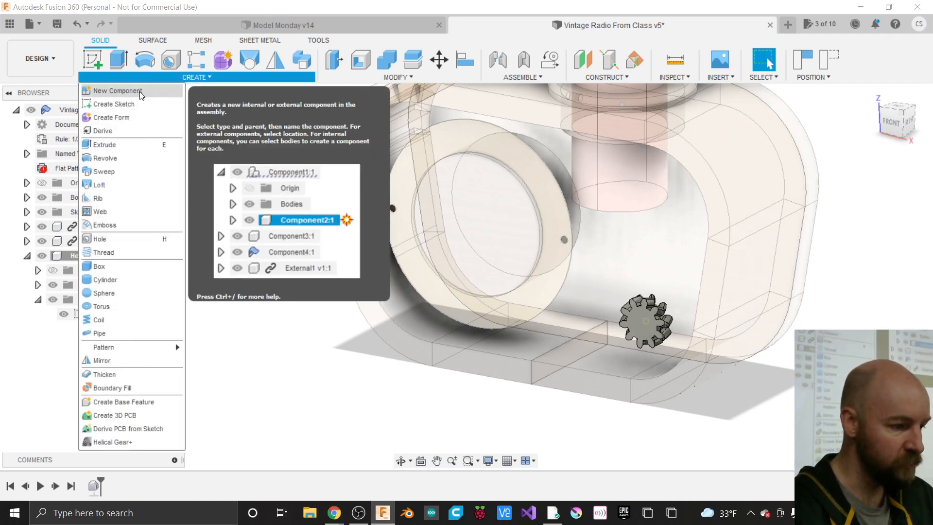
# - Start a sketch on the gear's flat front face and move the moved-components prompt aside
pyautogui.click(131, 103)
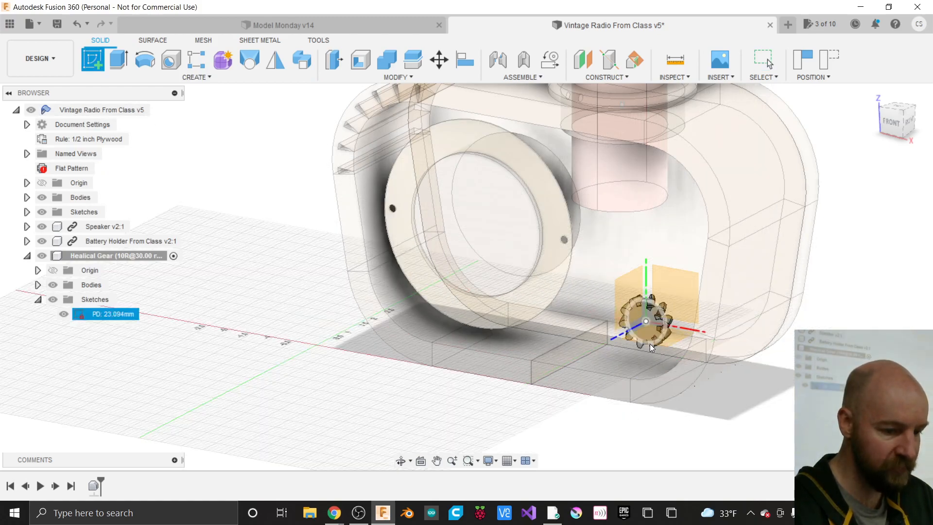
pyautogui.scroll(10, 650, 337)
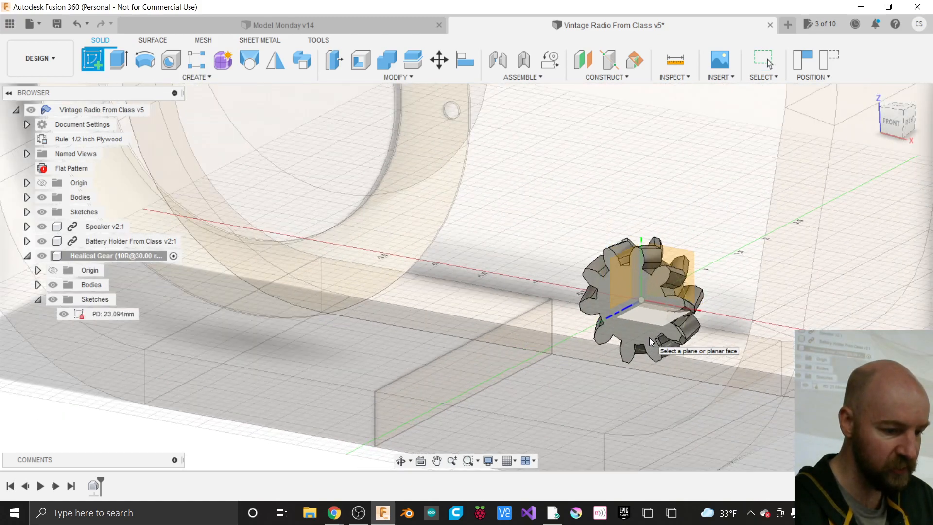
pyautogui.click(649, 337)
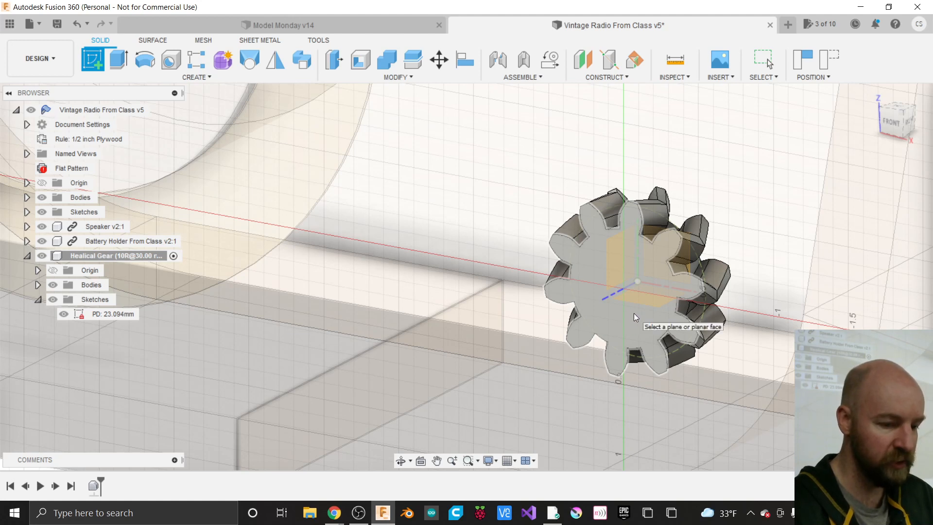
pyautogui.click(633, 316)
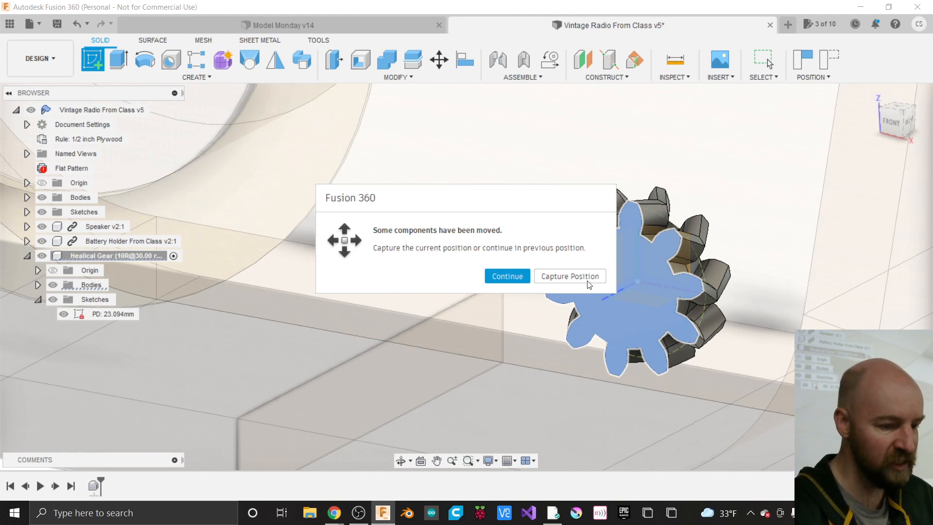
pyautogui.moveTo(543, 197); pyautogui.dragTo(455, 180)
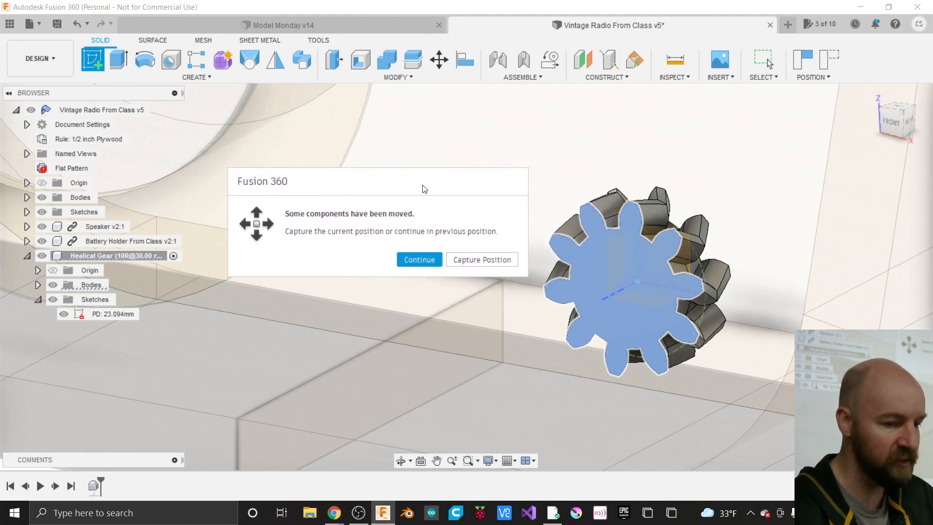
# - Capture the gear's position and draw a 5 mm diameter circle at the gear's centre
pyautogui.click(465, 260)
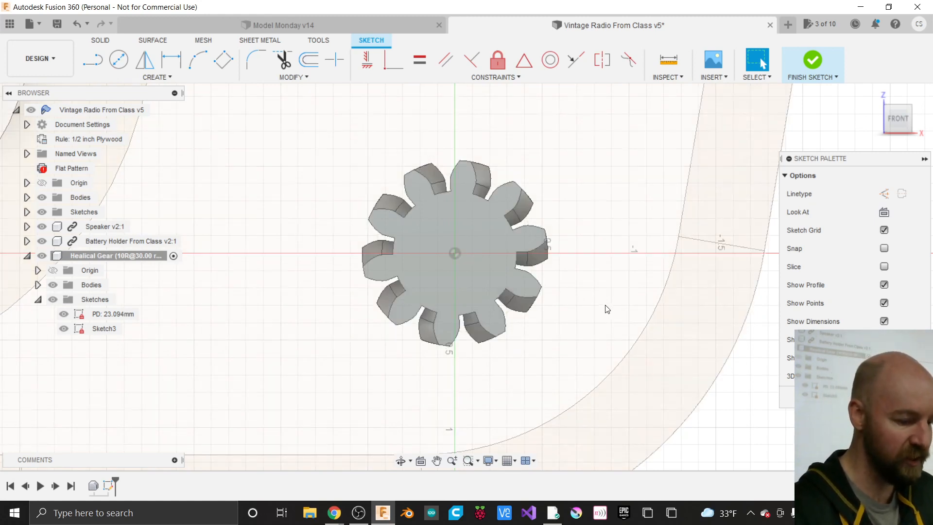
pyautogui.press('c')
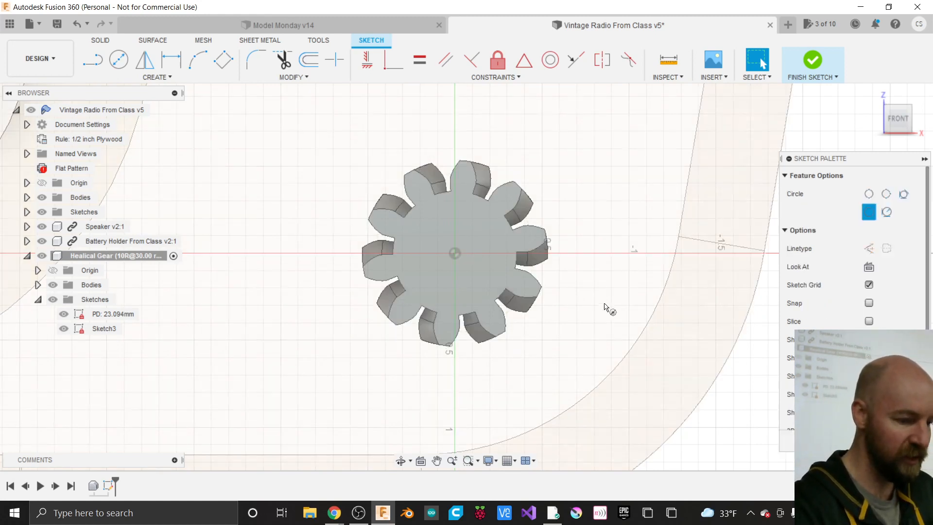
pyautogui.click(454, 253)
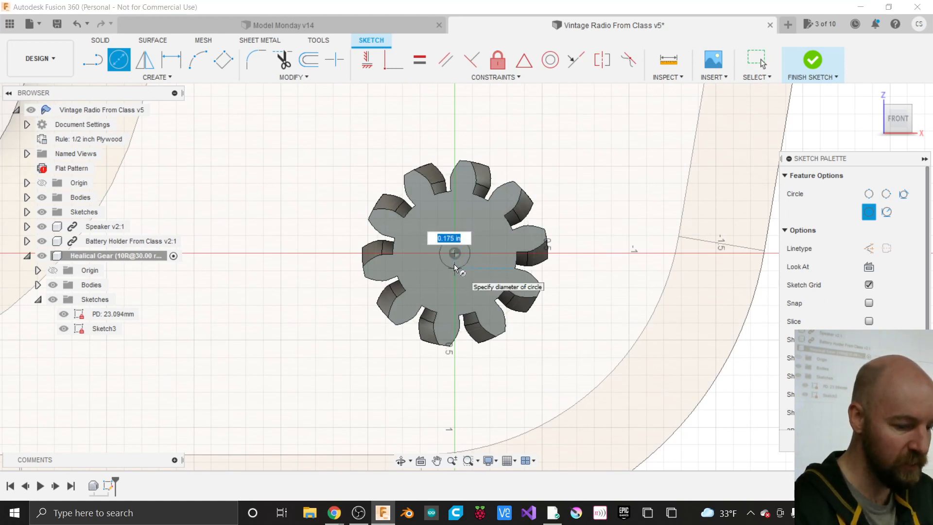
pyautogui.write('5mm')
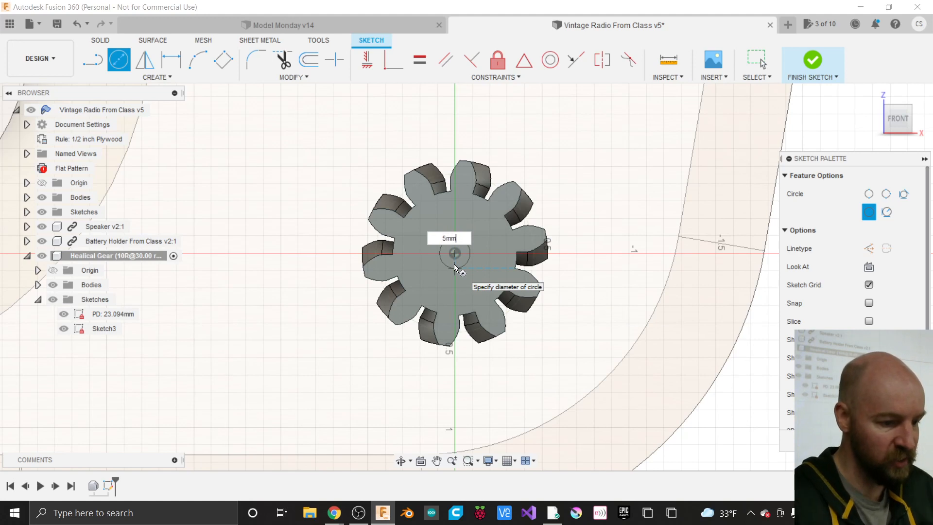
pyautogui.press('Tab')
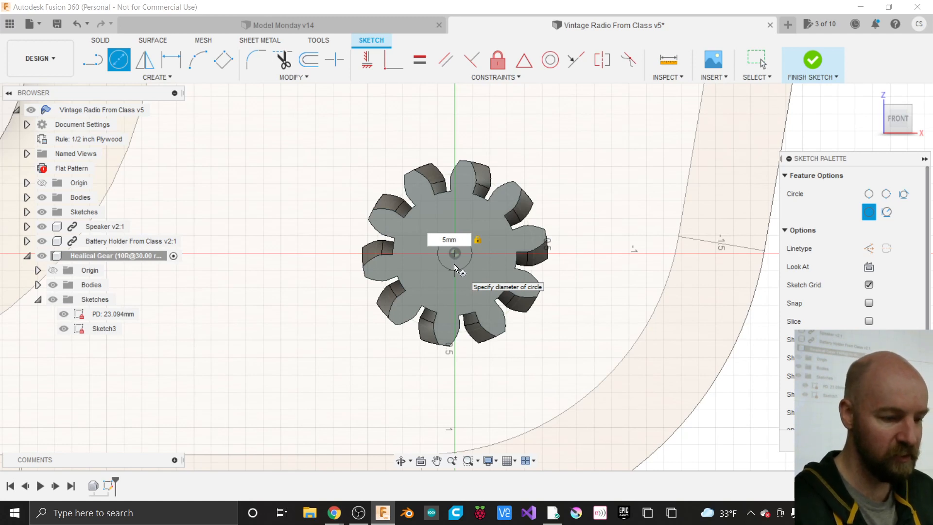
pyautogui.press('Return')
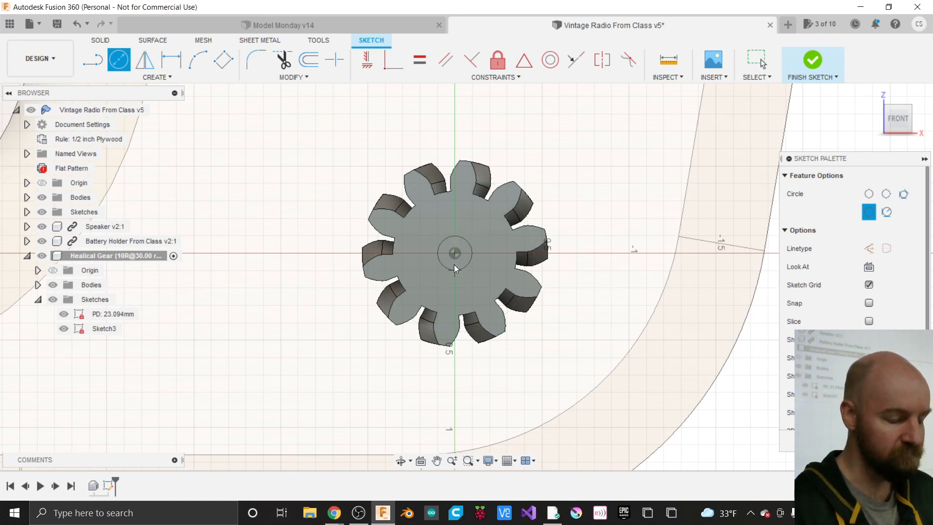
pyautogui.press('Escape')
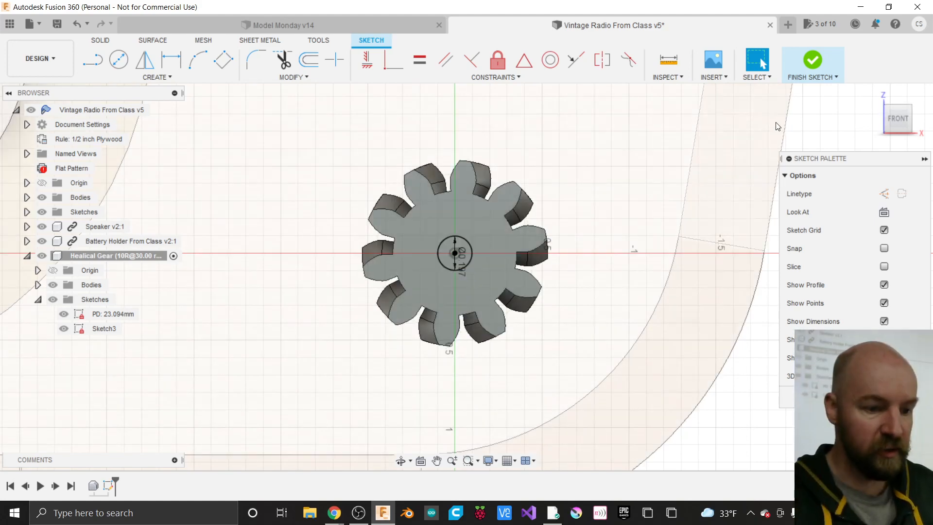
# - Finish the sketch, activate Vintage Radio From Class v5, and edit the gear's captured position
pyautogui.click(812, 60)
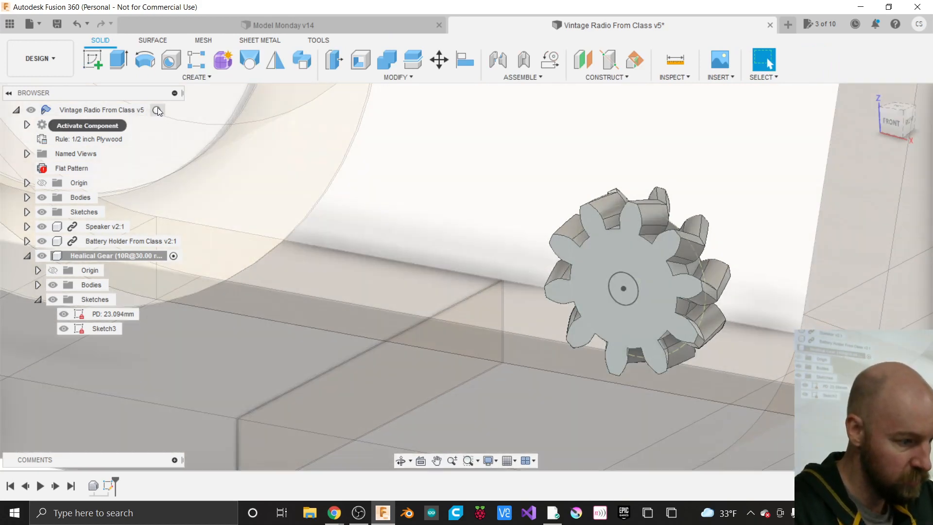
pyautogui.click(161, 110)
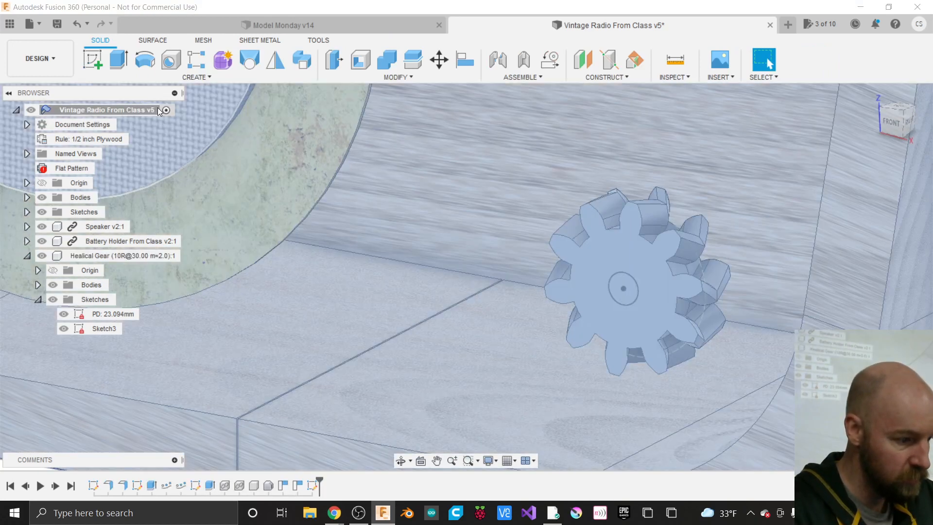
pyautogui.rightClick(297, 485)
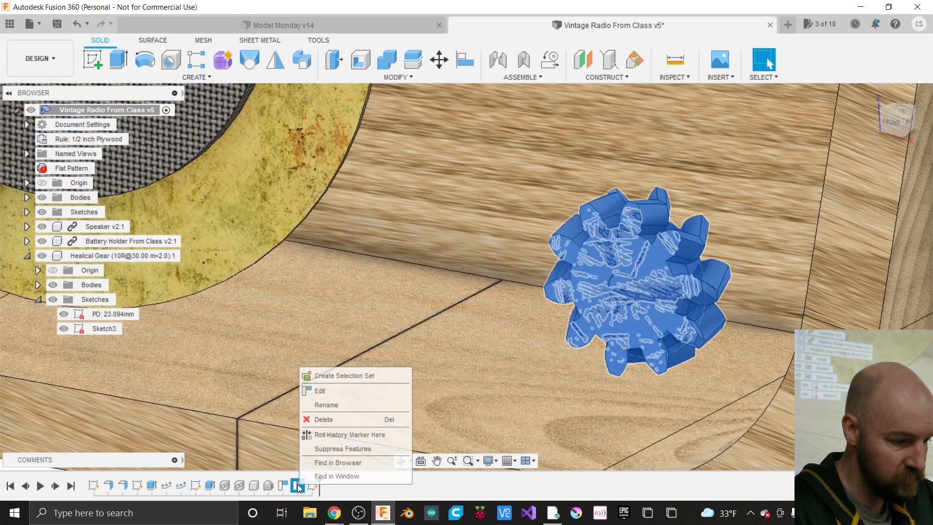
pyautogui.click(311, 393)
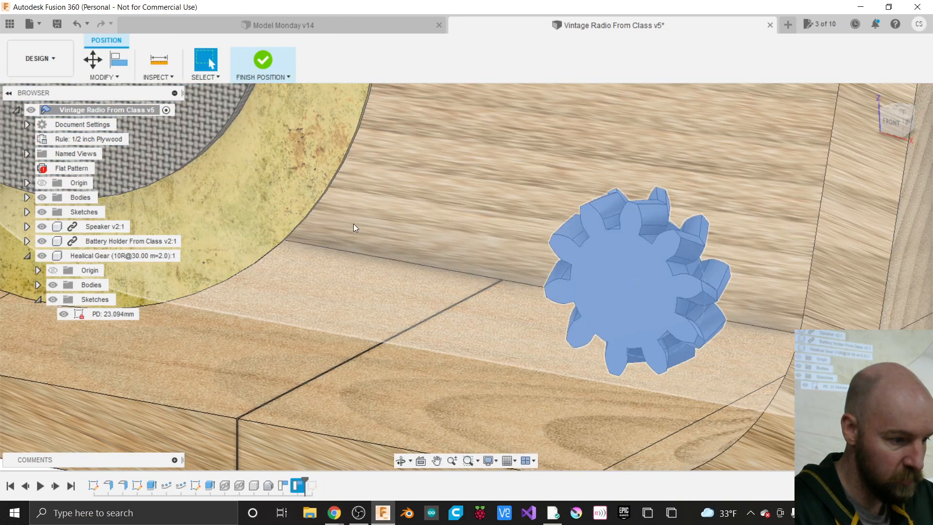
# - Move the Healical Gear, trying X rotations of 90 and 195 deg, then reset X Angle to 0
pyautogui.press('m')
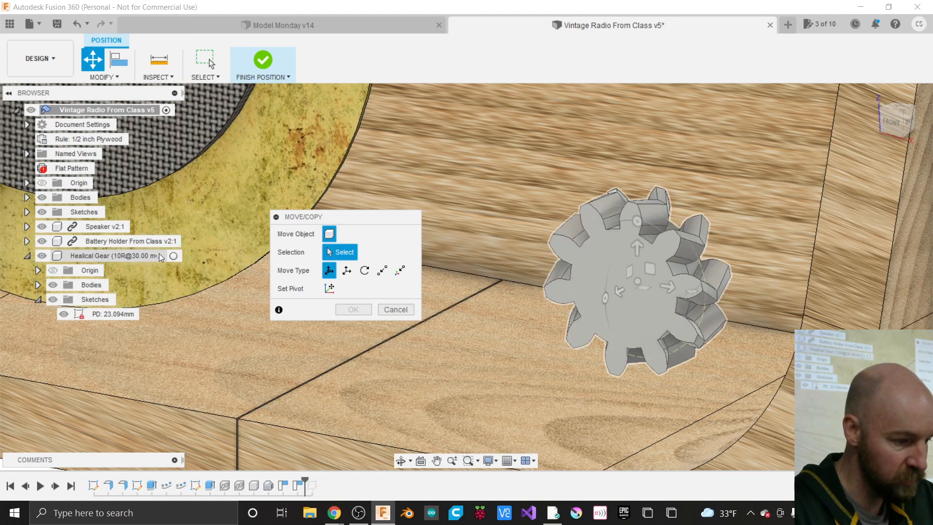
pyautogui.click(159, 255)
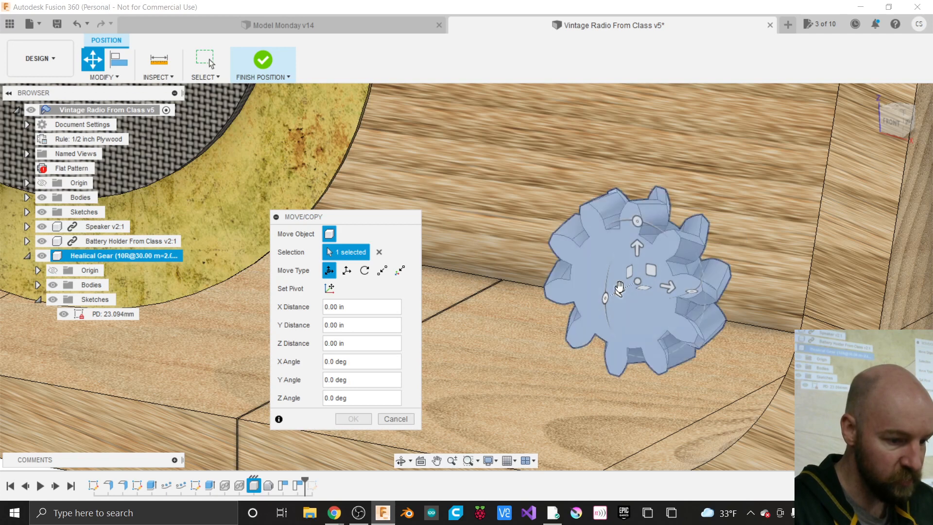
pyautogui.moveTo(605, 296); pyautogui.dragTo(606, 280)
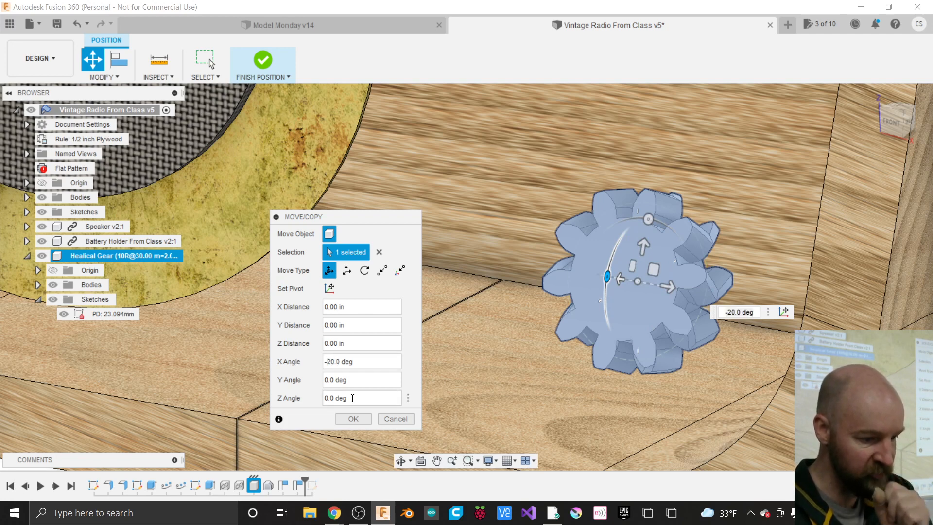
pyautogui.press('BackSpace')
pyautogui.press('BackSpace')
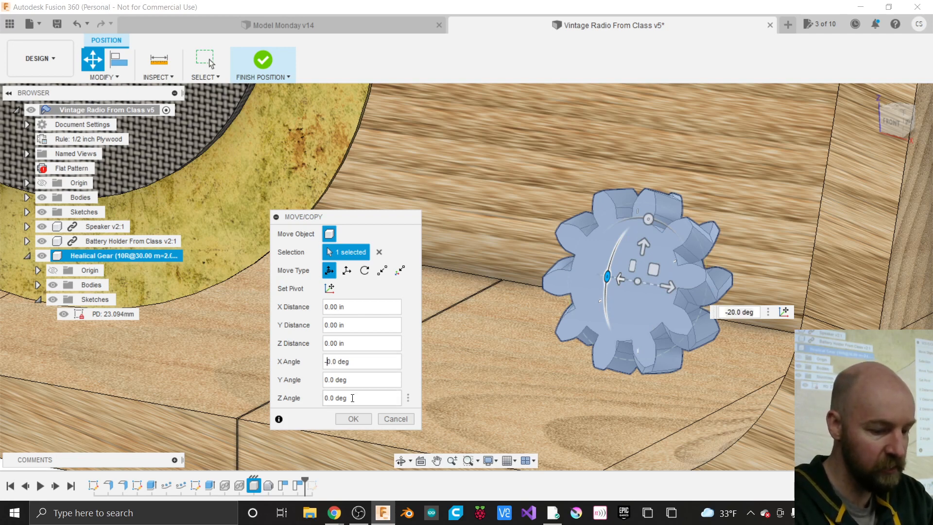
pyautogui.write('90')
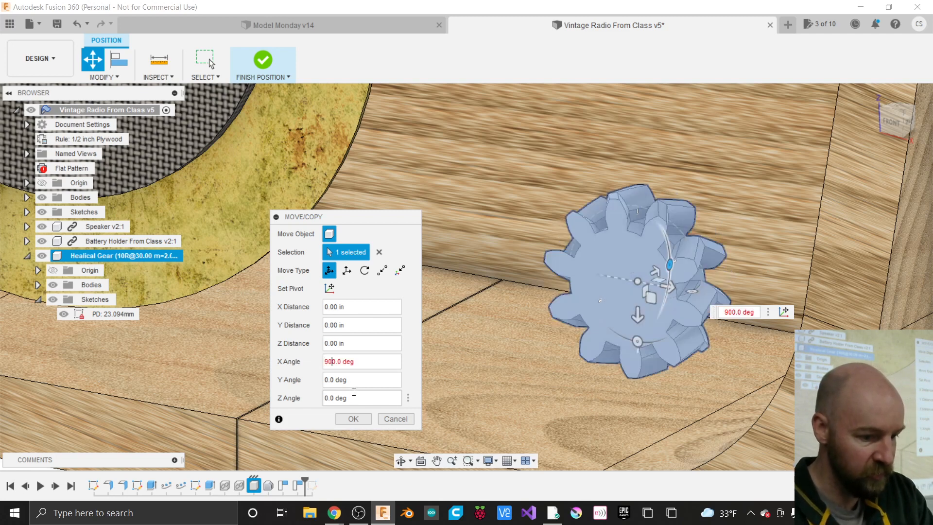
pyautogui.press('BackSpace')
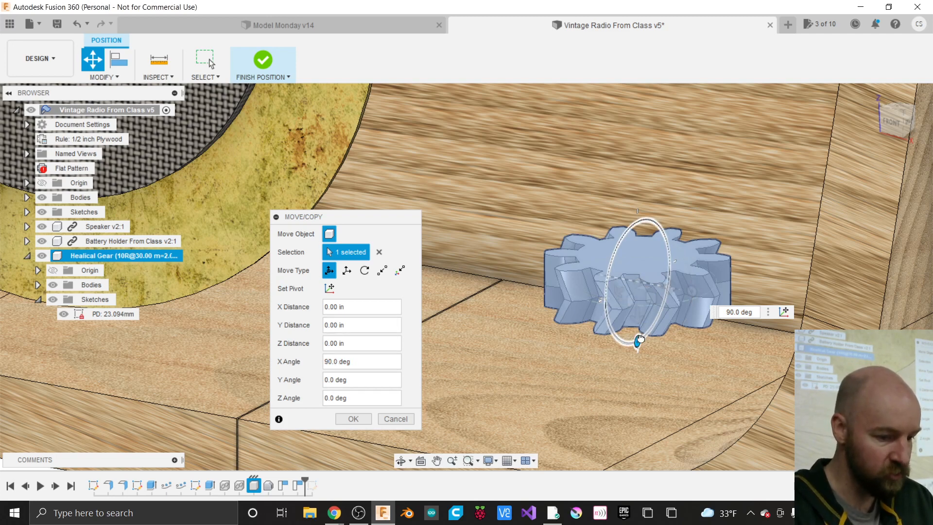
pyautogui.moveTo(640, 339); pyautogui.dragTo(672, 251)
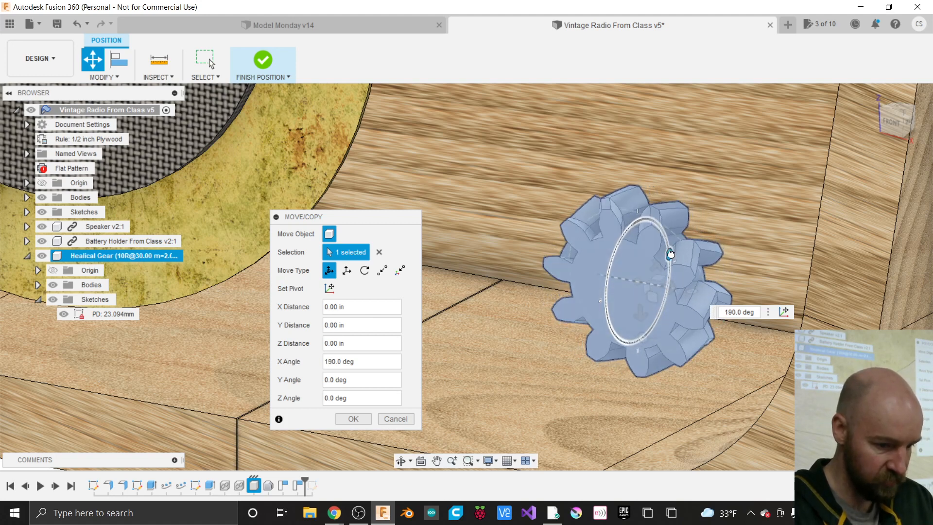
pyautogui.moveTo(671, 253); pyautogui.dragTo(669, 250)
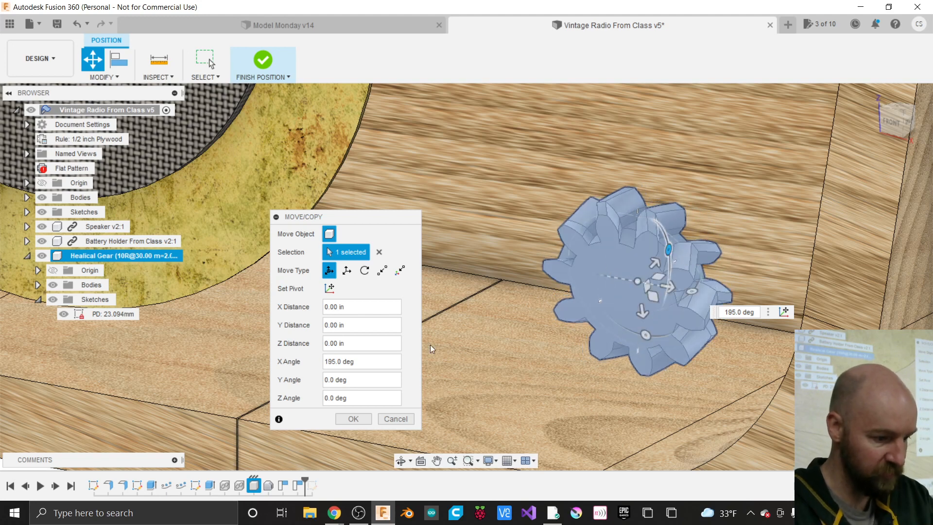
pyautogui.doubleClick(333, 364)
pyautogui.write('0')
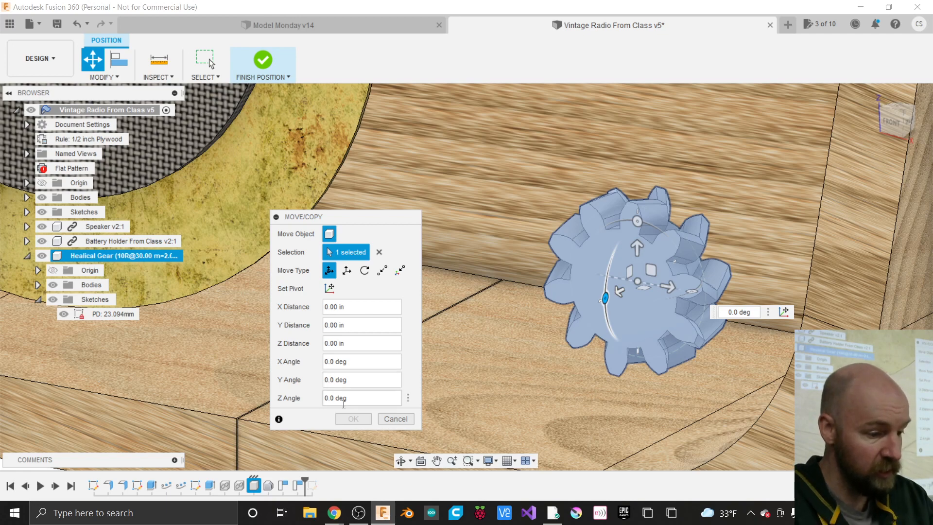
# - From a front view, try a Y rotation and a 20° Z rotation on the gear
pyautogui.click(899, 122)
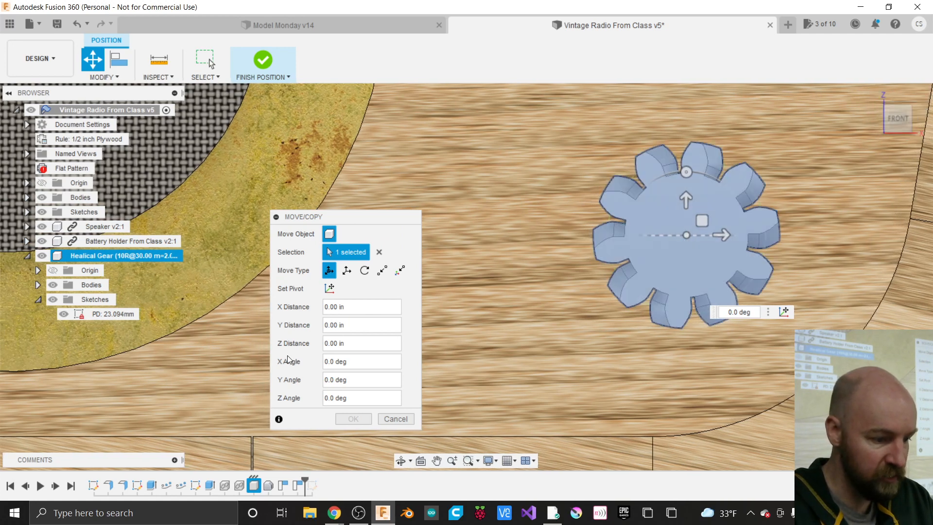
pyautogui.click(325, 381)
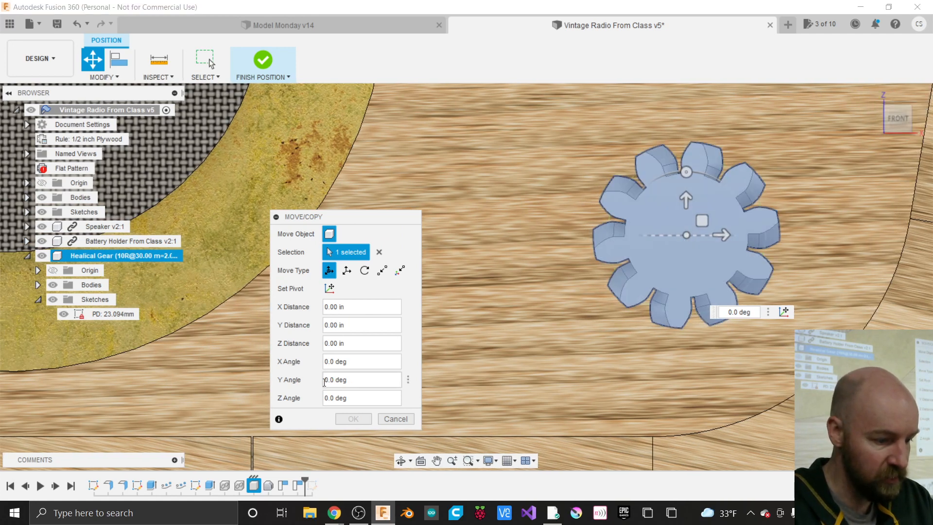
pyautogui.write('1')
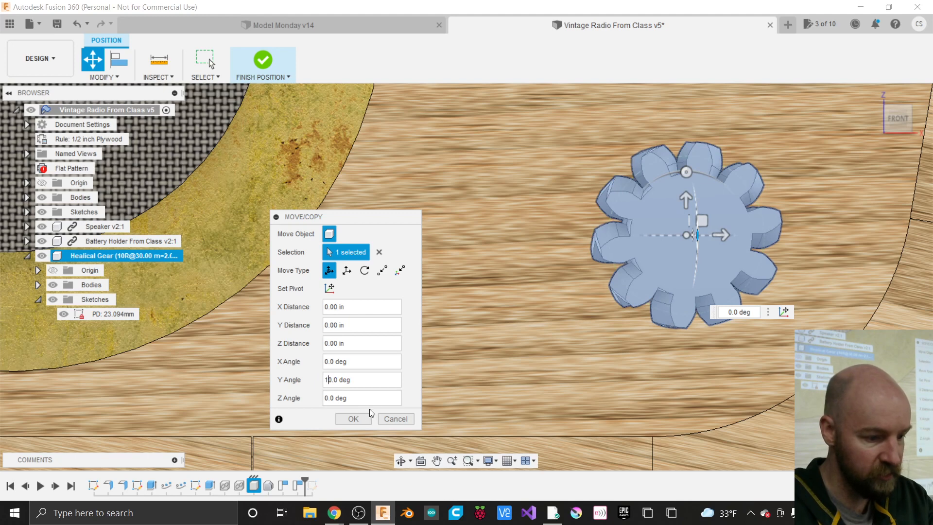
pyautogui.press('Tab')
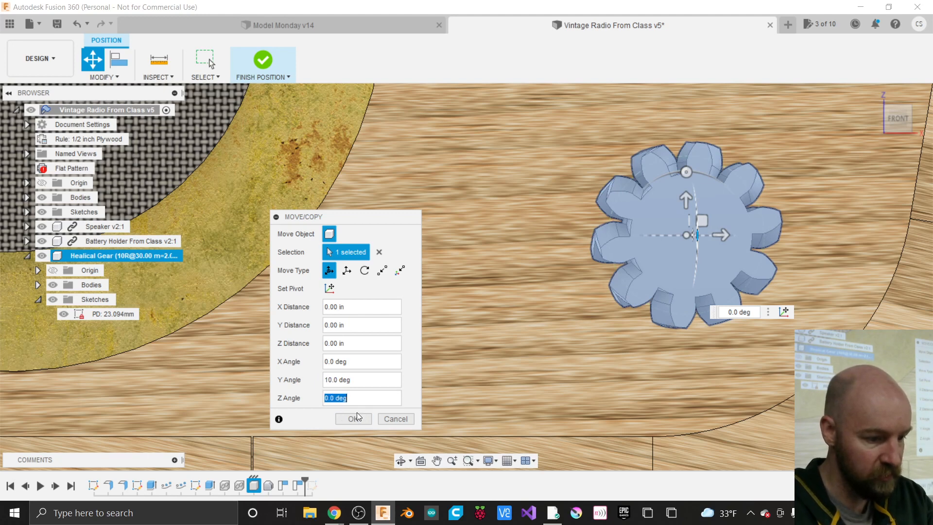
pyautogui.write('20')
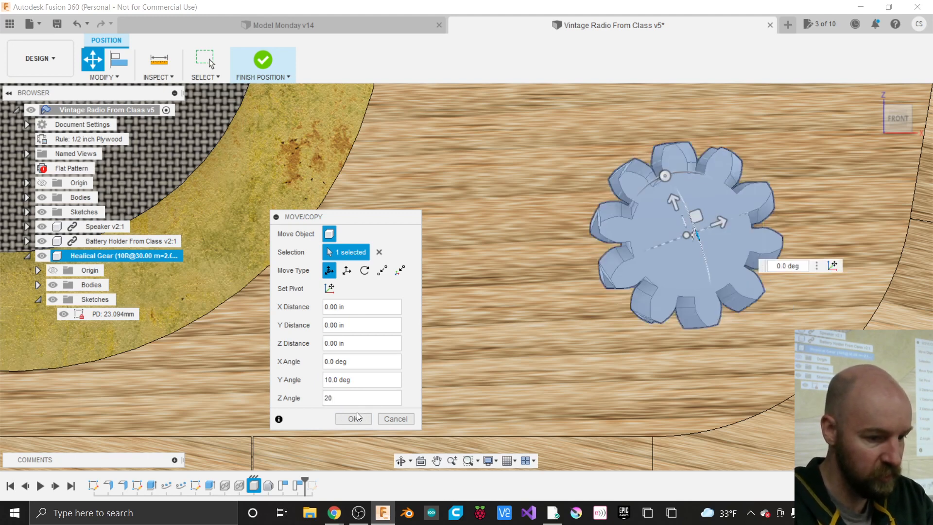
pyautogui.click(326, 362)
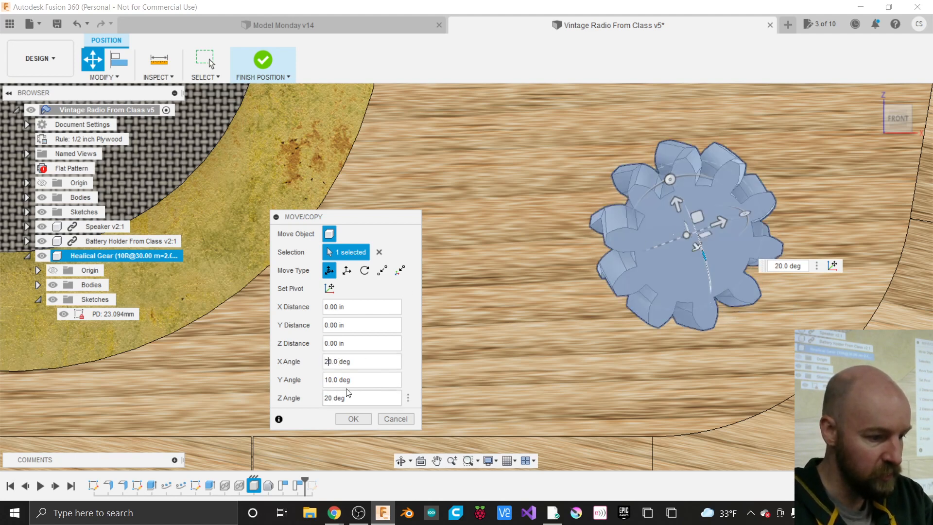
# - Reset the X, Y and Z angles to 0 and apply the unrotated move
pyautogui.press('Delete')
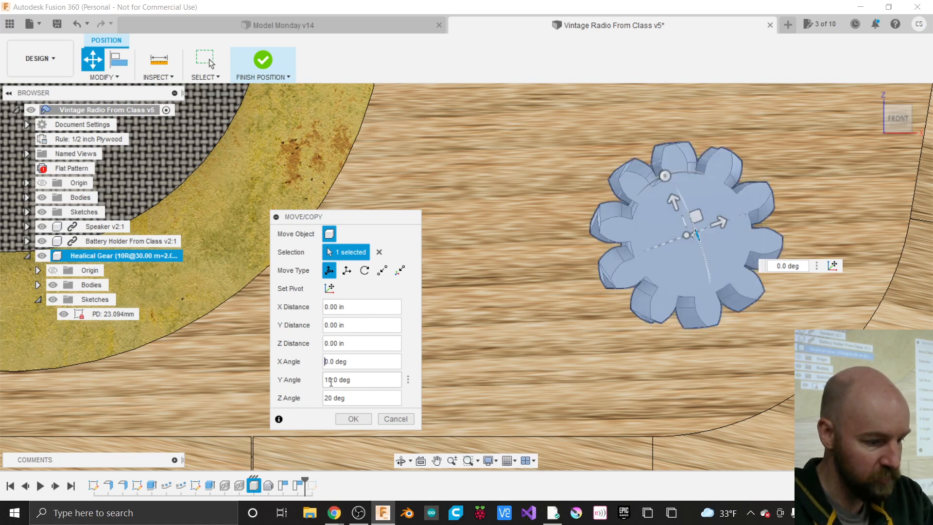
pyautogui.press('BackSpace')
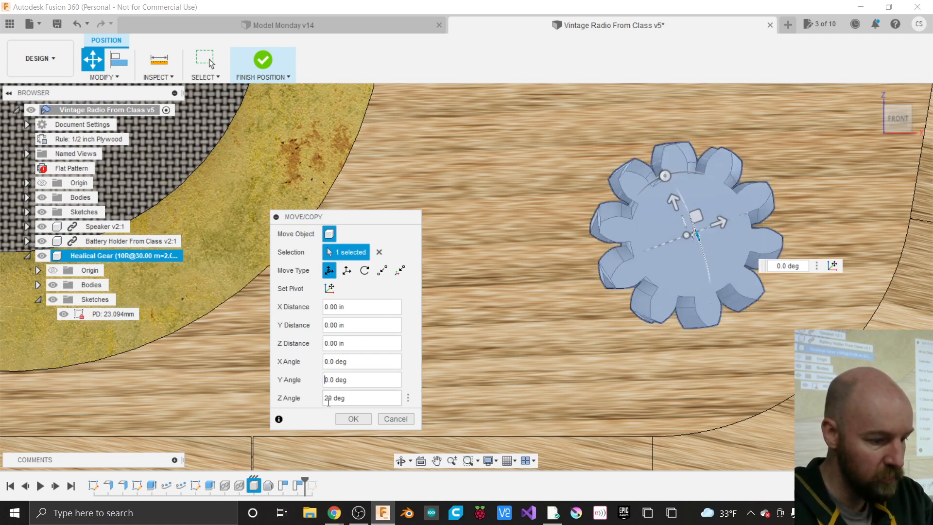
pyautogui.press('BackSpace')
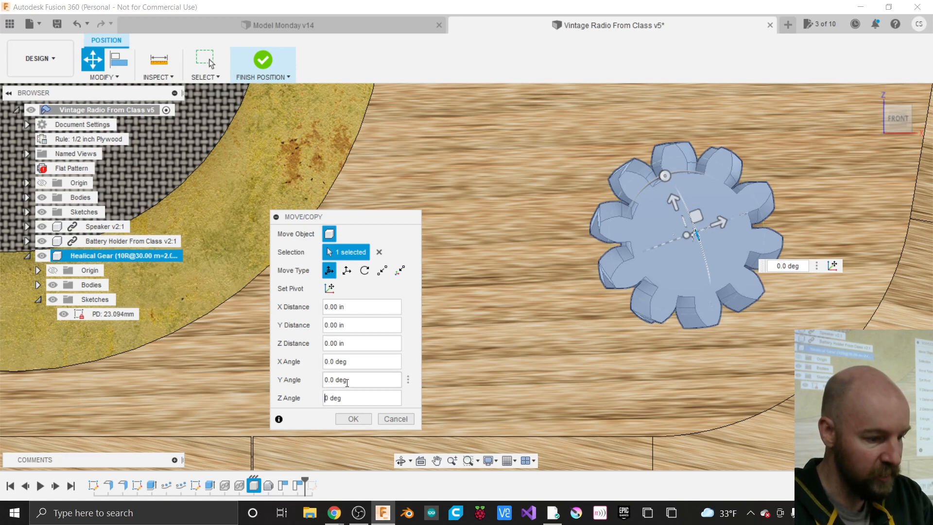
pyautogui.click(360, 419)
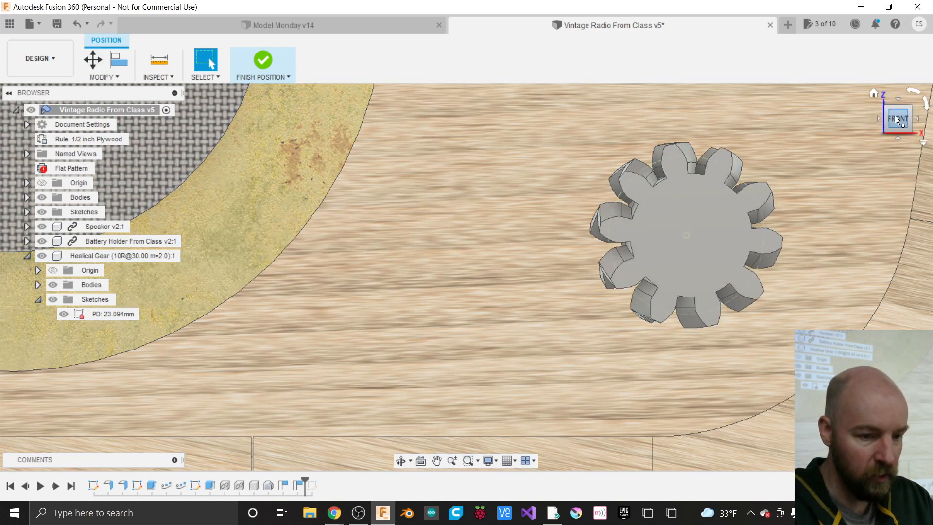
# - Orbit to an angled view, finish the position capture, and activate the Healical Gear component
pyautogui.moveTo(467, 276)
pyautogui.keyDown('shift'); pyautogui.mouseDown(button='middle')
pyautogui.moveTo(432, 297)
pyautogui.moveTo(316, 468)
pyautogui.mouseUp(button='middle'); pyautogui.keyUp('shift')
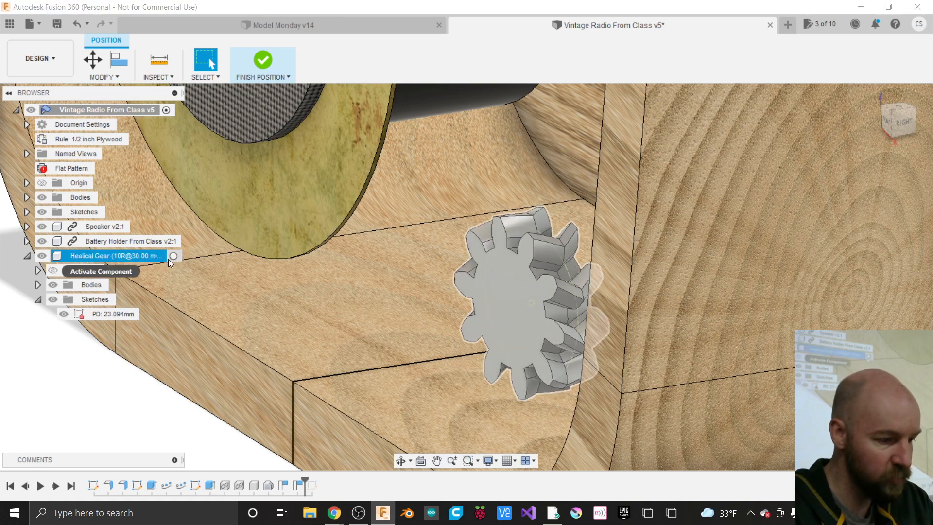
pyautogui.click(274, 60)
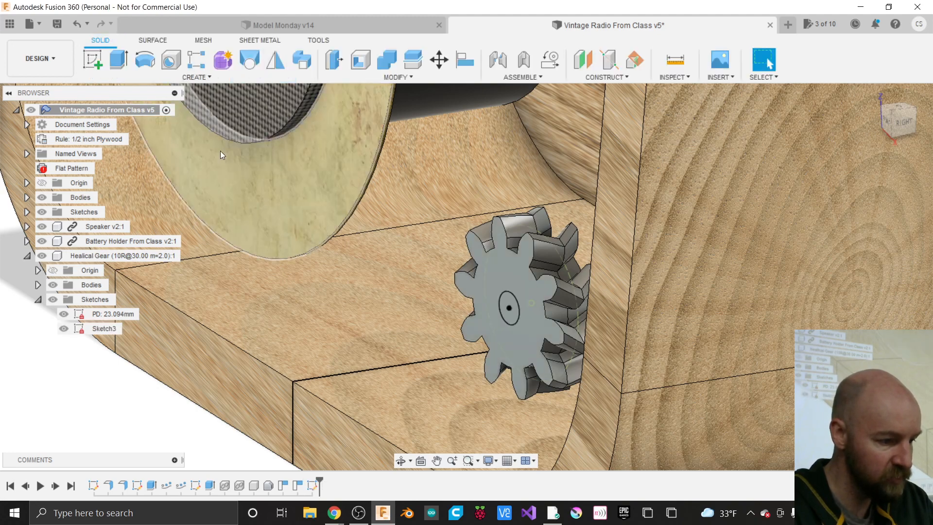
pyautogui.click(173, 255)
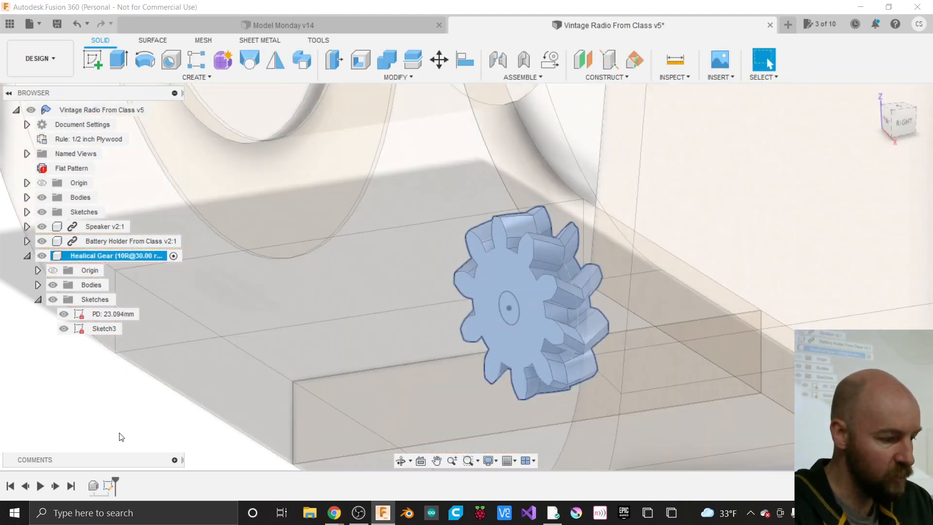
pyautogui.click(174, 256)
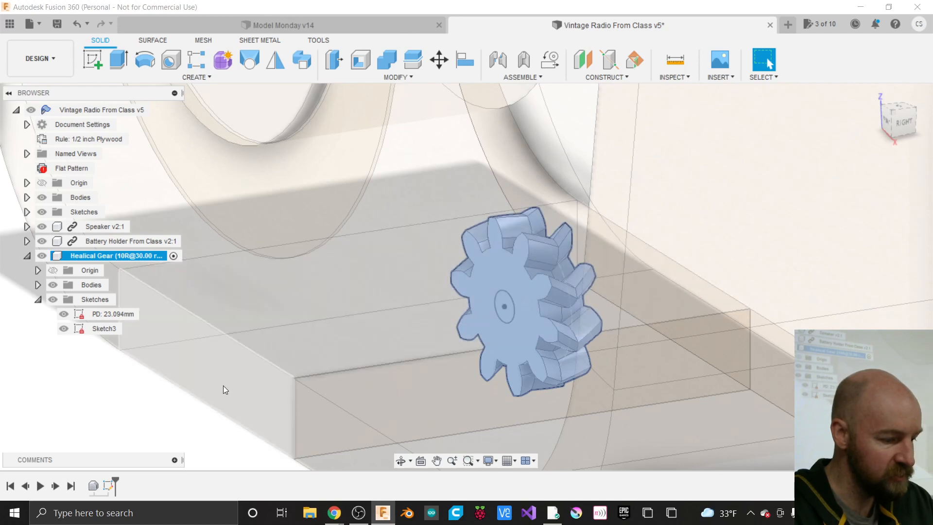
pyautogui.rightClick(109, 333)
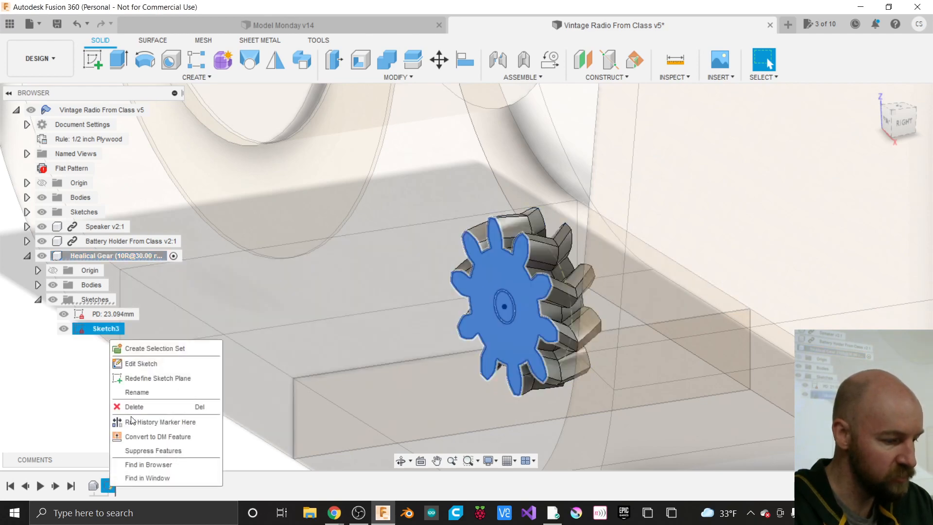
# - Reopen Sketch3 on the gear for editing
pyautogui.click(140, 364)
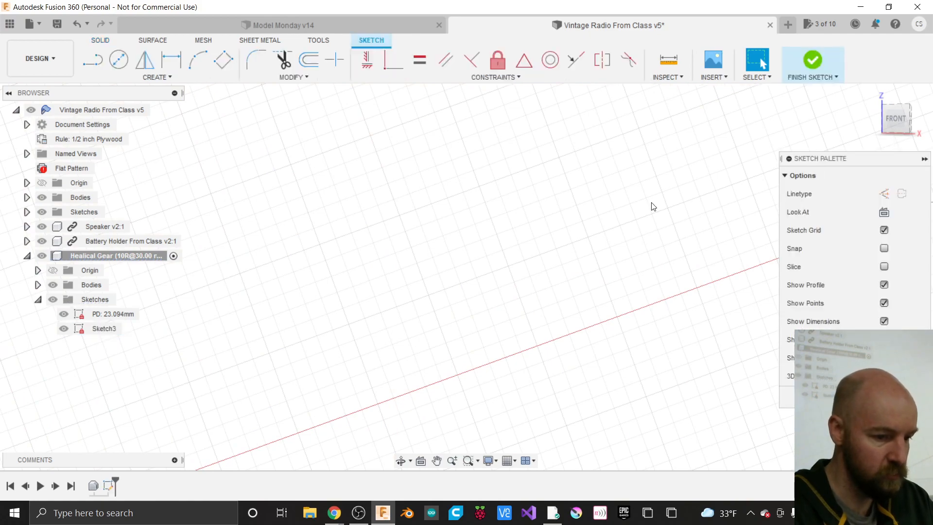
pyautogui.scroll(-3, 653, 206)
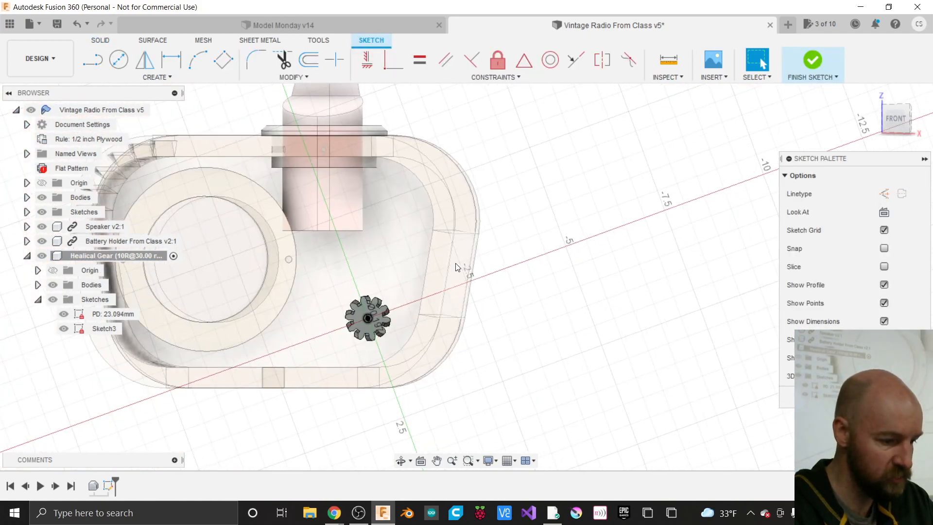
pyautogui.scroll(10, 363, 303)
pyautogui.scroll(-6, 384, 264)
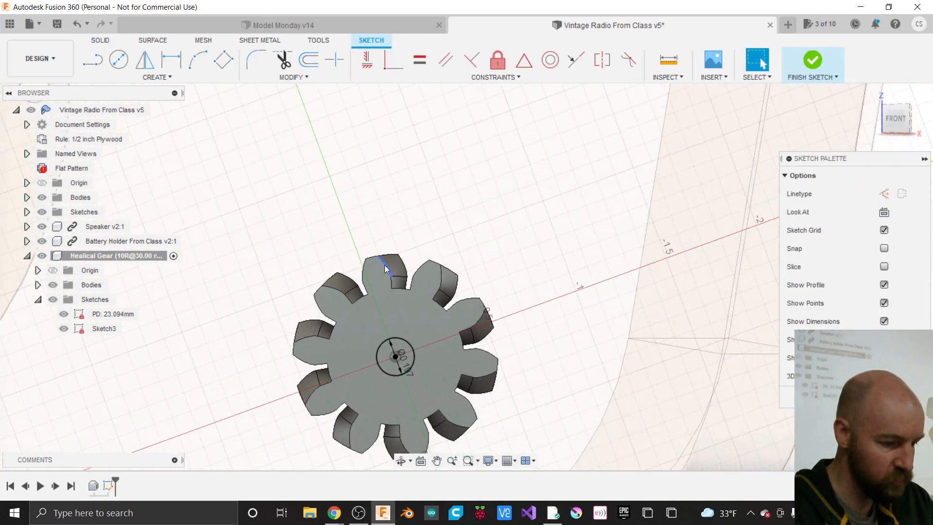
pyautogui.scroll(3, 360, 374)
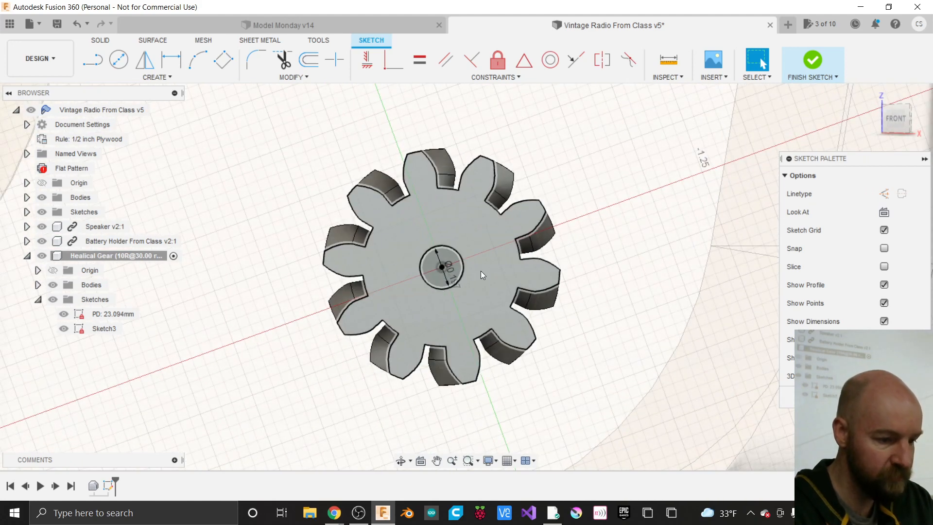
# - Change the centre hole circle's diameter dimension to 5 mm
pyautogui.doubleClick(453, 278)
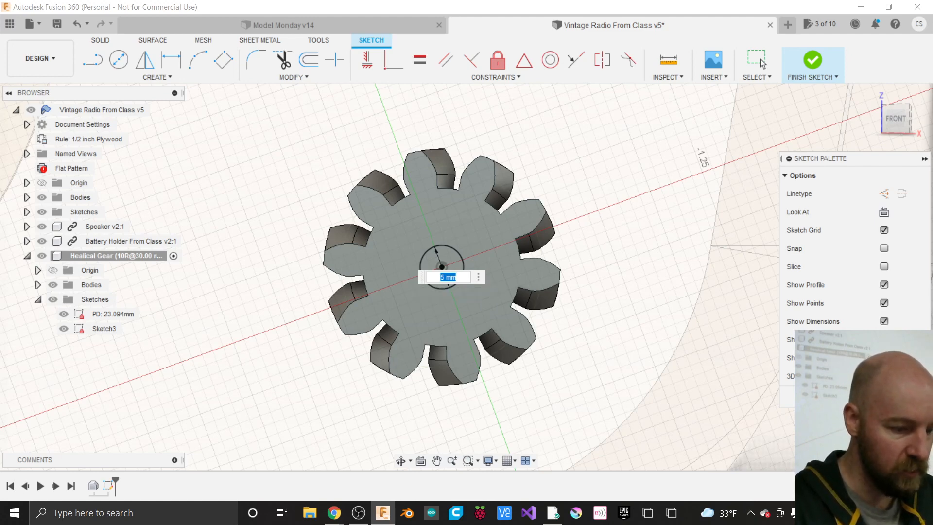
pyautogui.scroll(3, 438, 263)
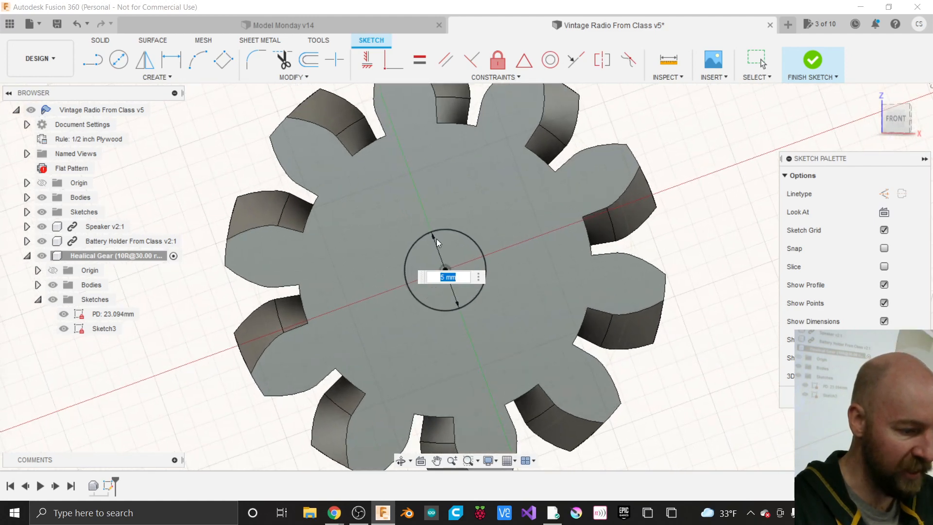
pyautogui.press('BackSpace')
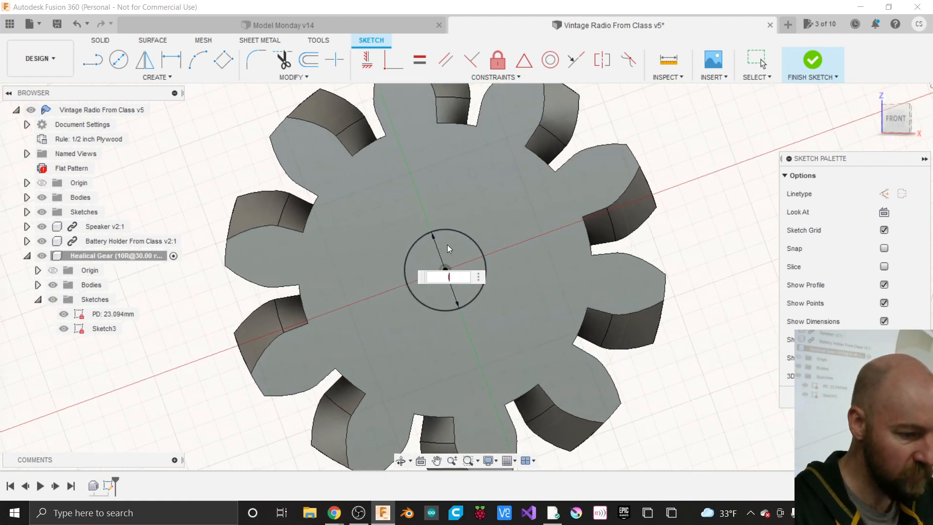
pyautogui.write('15mm')
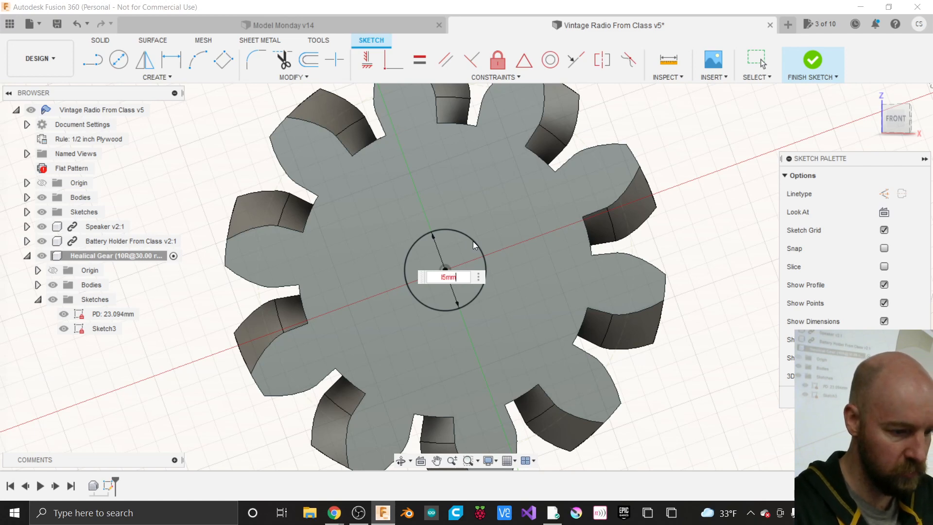
pyautogui.press('Left')
pyautogui.press('Left')
pyautogui.press('Left')
pyautogui.press('BackSpace')
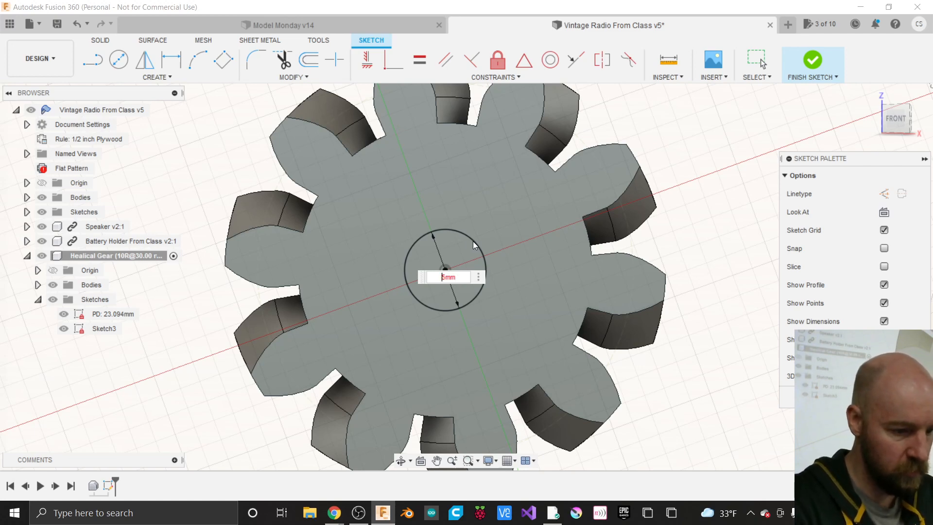
pyautogui.press('Return')
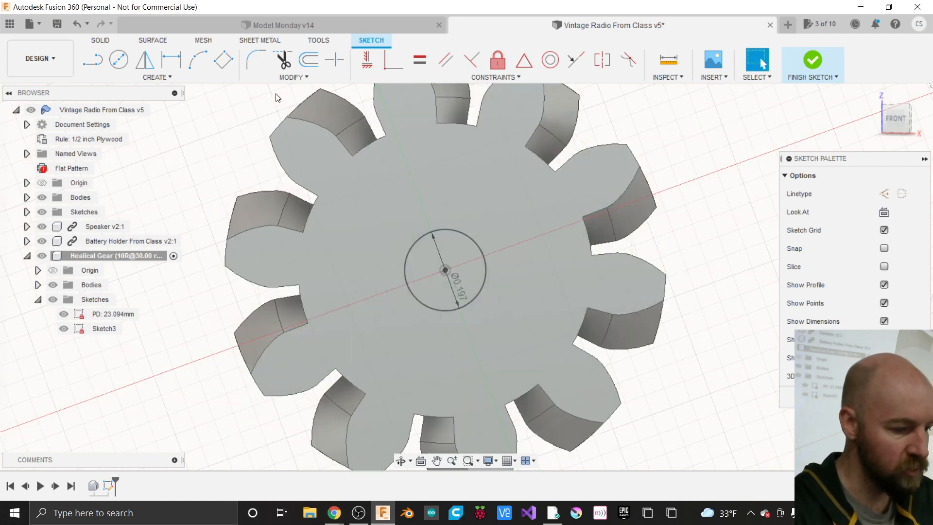
pyautogui.press('l')
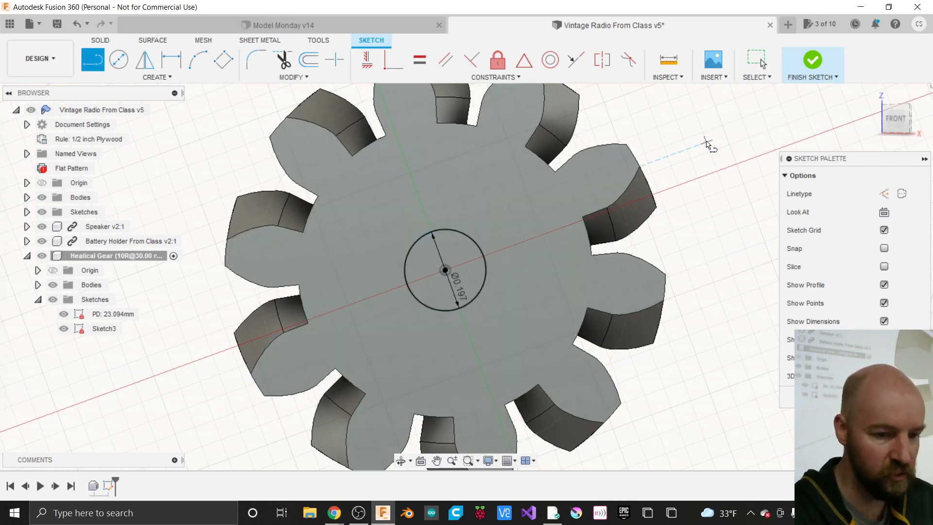
# - From a front view, draw a chord from the bore circle's left edge to its top edge
pyautogui.click(902, 125)
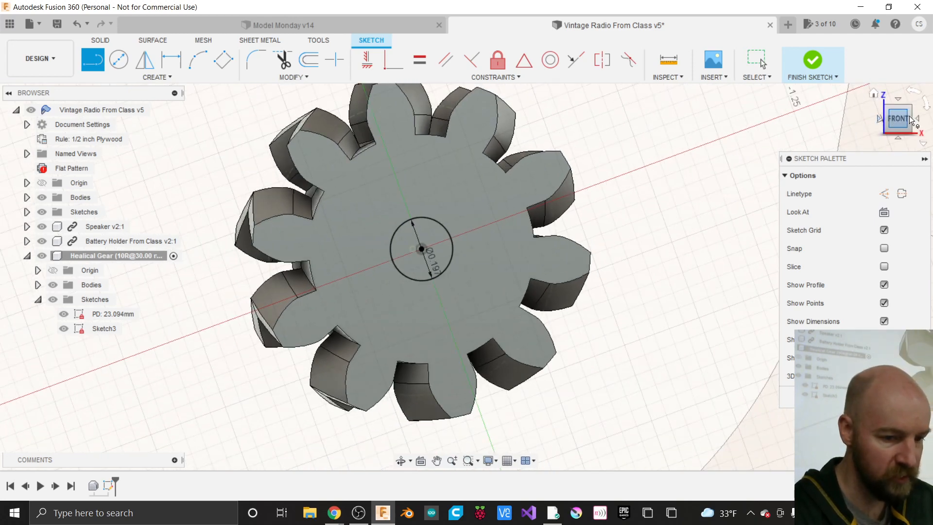
pyautogui.moveTo(898, 118); pyautogui.dragTo(900, 119)
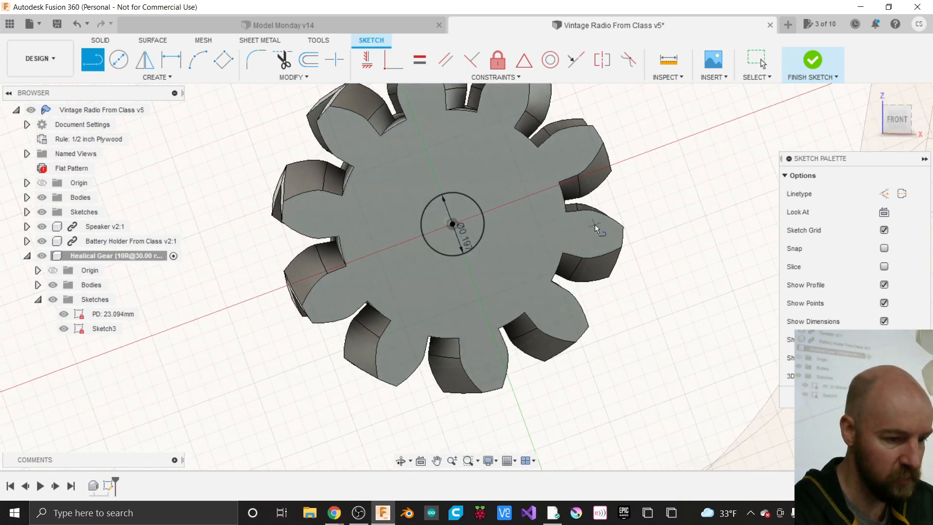
pyautogui.scroll(5, 459, 191)
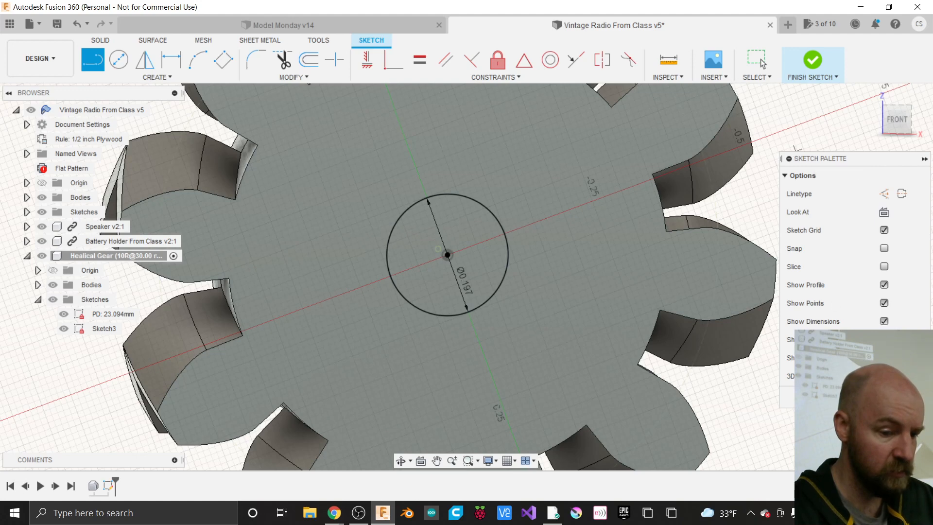
pyautogui.click(395, 224)
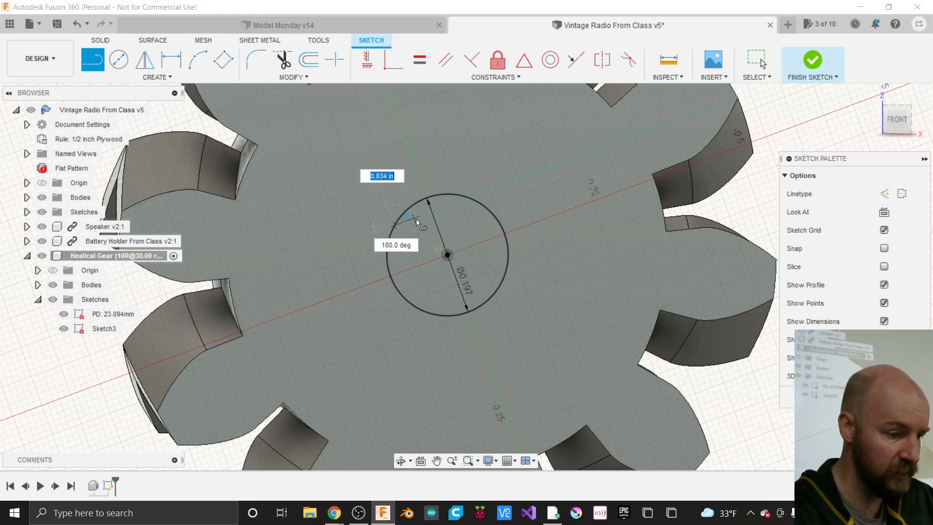
pyautogui.doubleClick(470, 200)
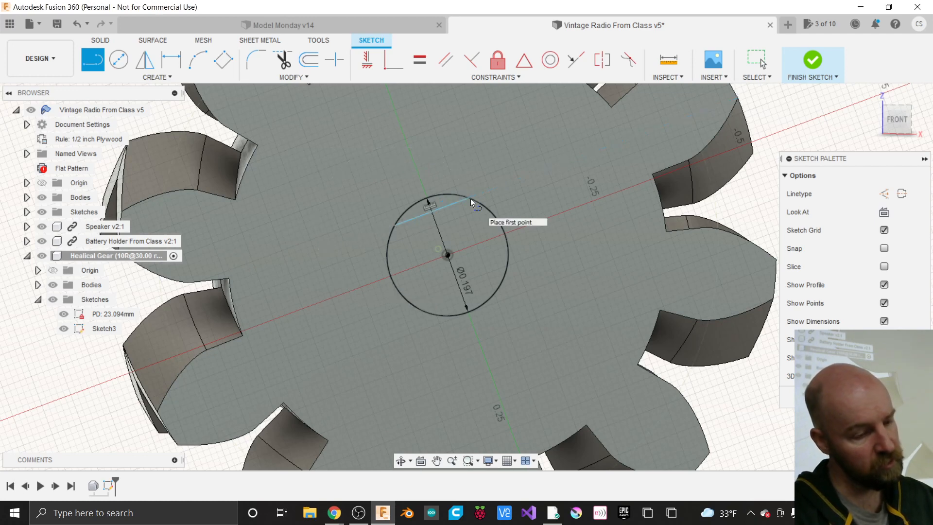
pyautogui.scroll(2, 439, 208)
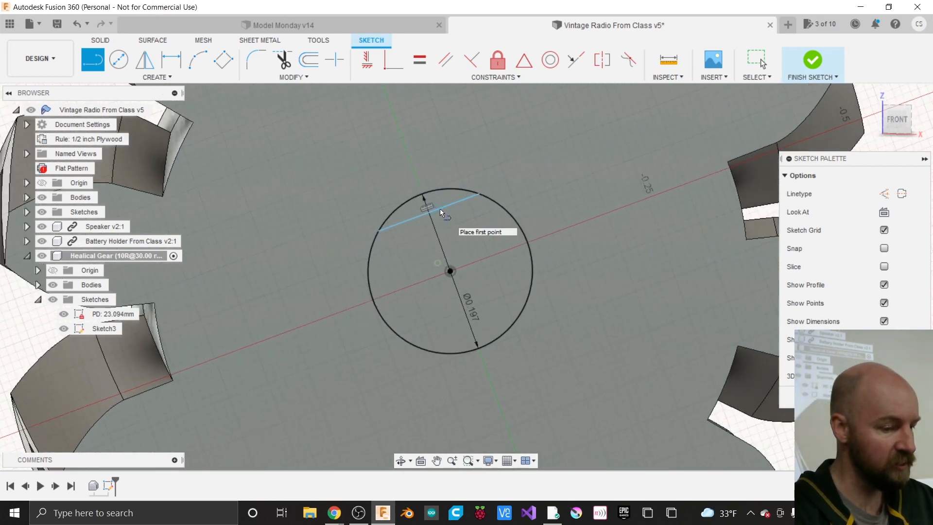
pyautogui.scroll(1, 439, 208)
pyautogui.press('Escape')
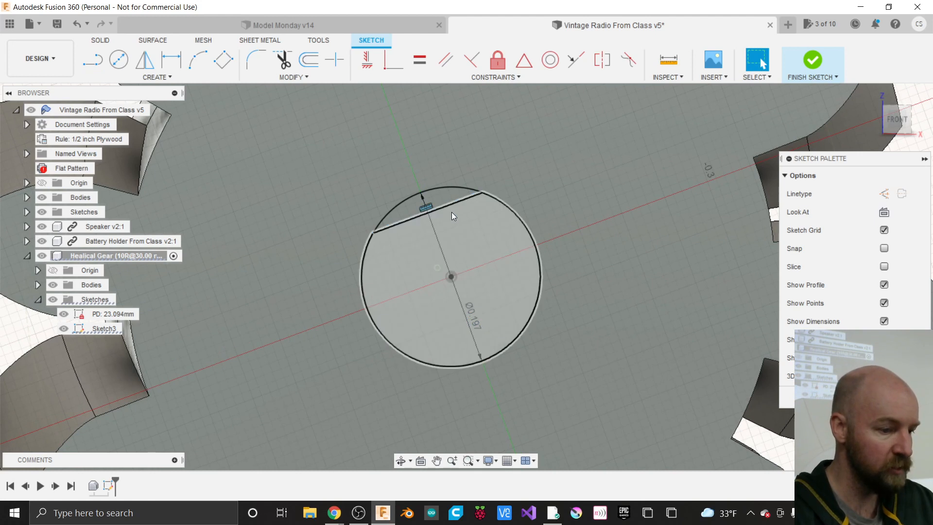
# - Delete the misplaced chord and redraw it from the circle's left edge to its upper edge
pyautogui.click(438, 208)
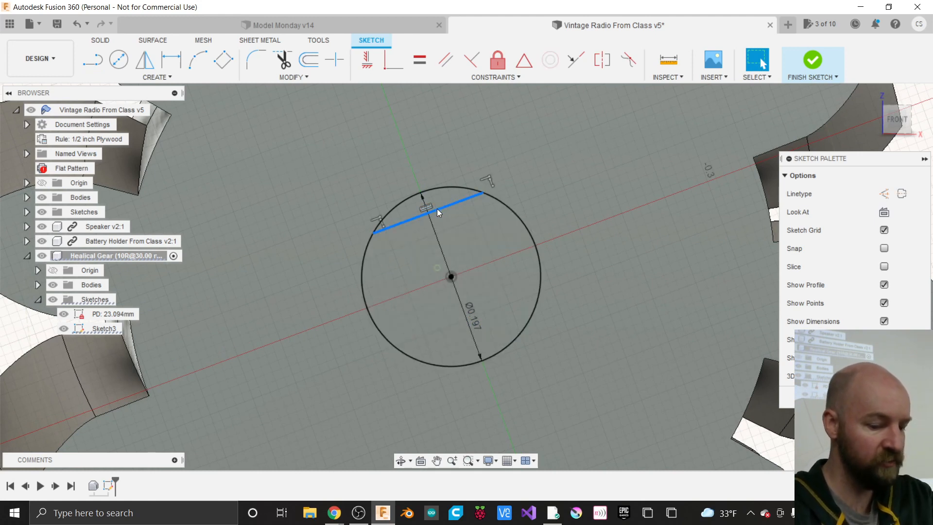
pyautogui.press('Delete')
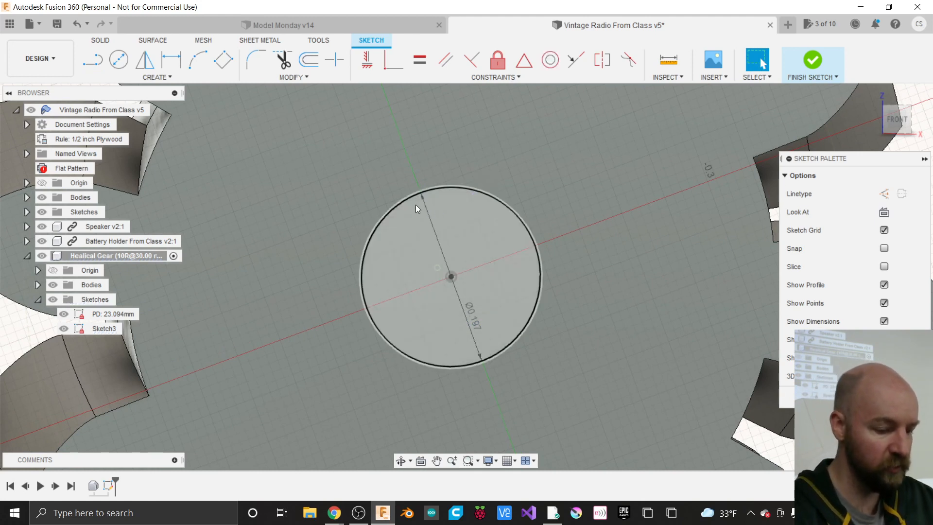
pyautogui.press('l')
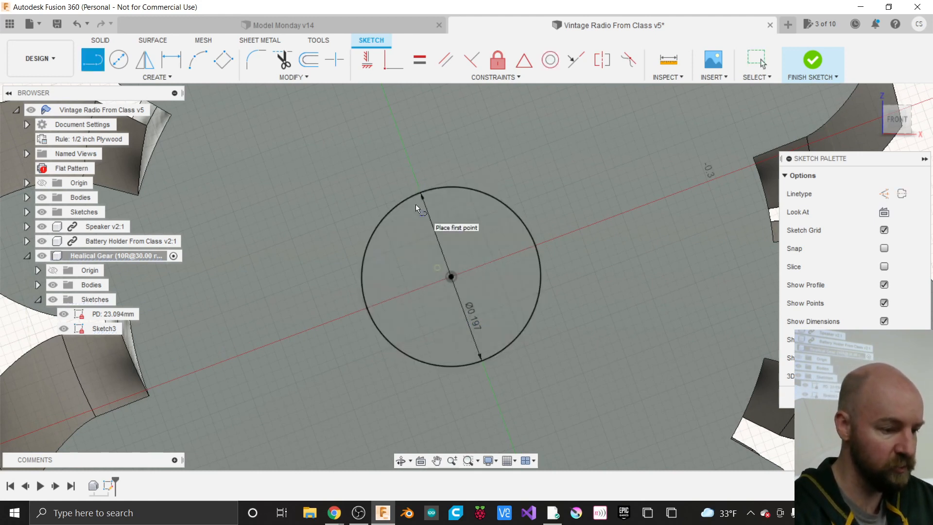
pyautogui.click(366, 249)
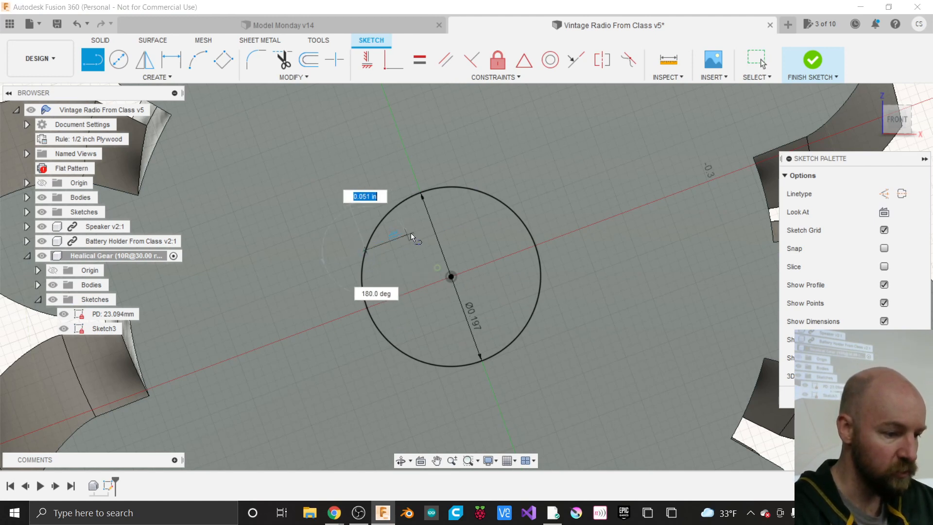
pyautogui.doubleClick(465, 188)
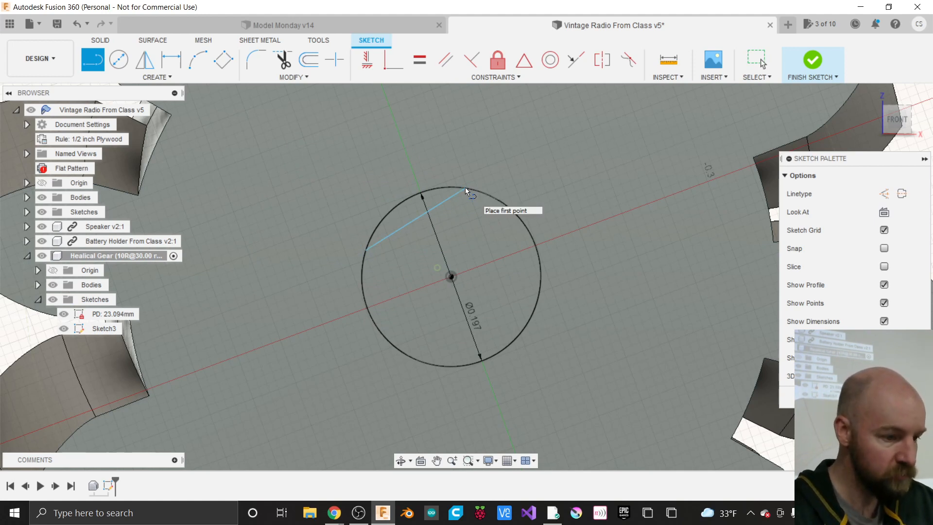
# - Apply a Horizontal/Vertical constraint to the top chord, then pick the chord and circle centre
pyautogui.click(368, 73)
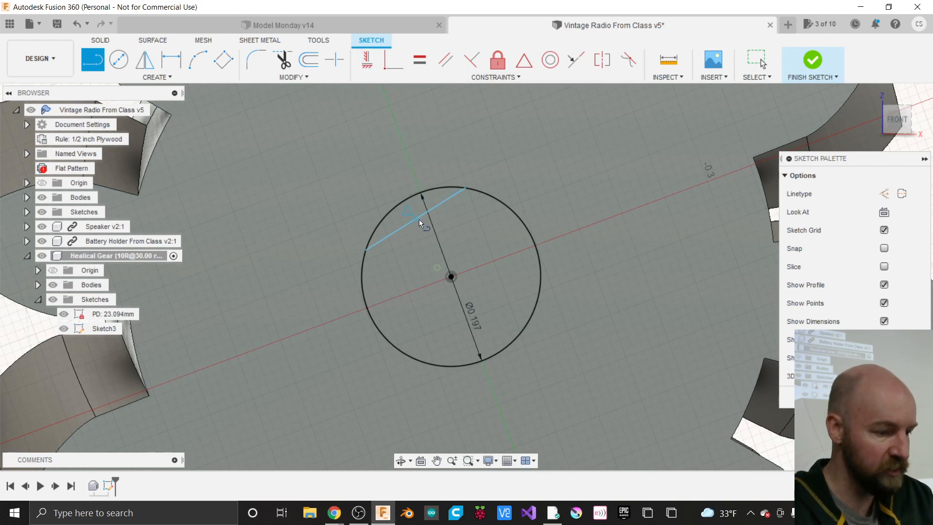
pyautogui.press('Escape')
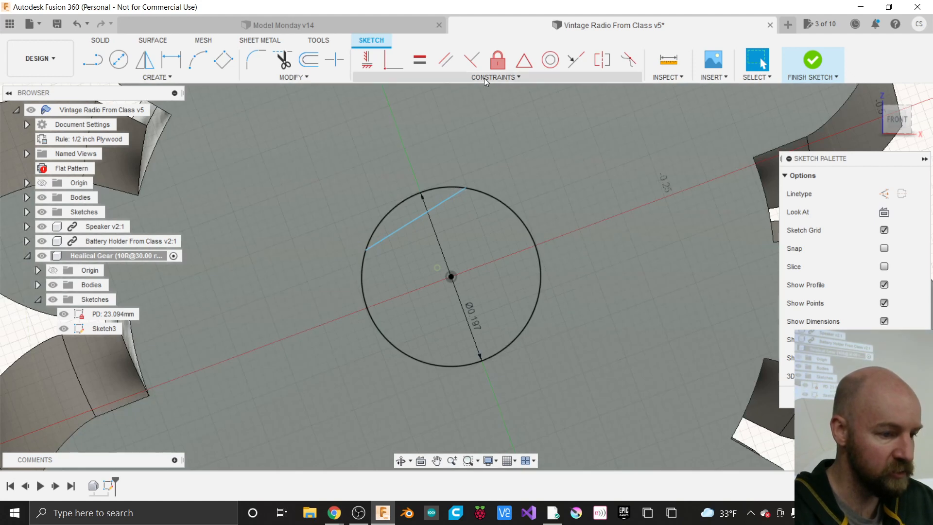
pyautogui.click(484, 79)
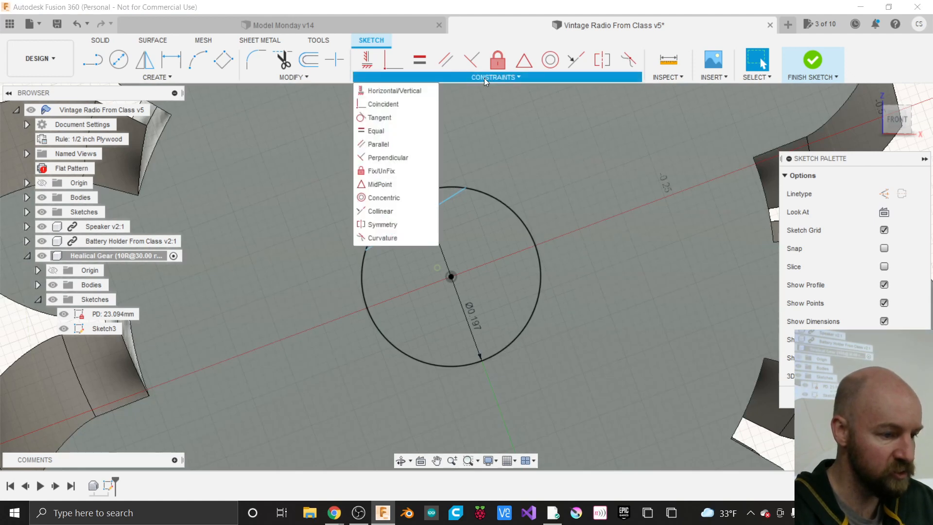
pyautogui.click(398, 90)
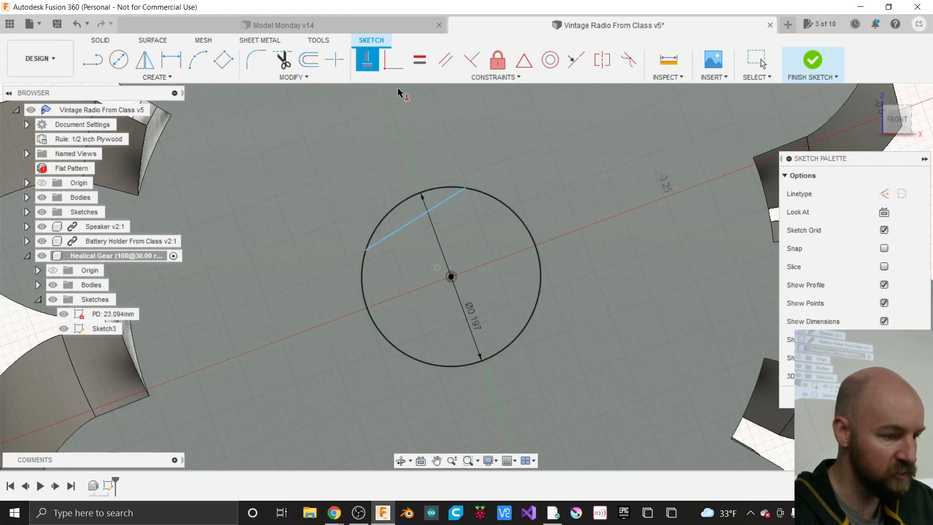
pyautogui.click(416, 222)
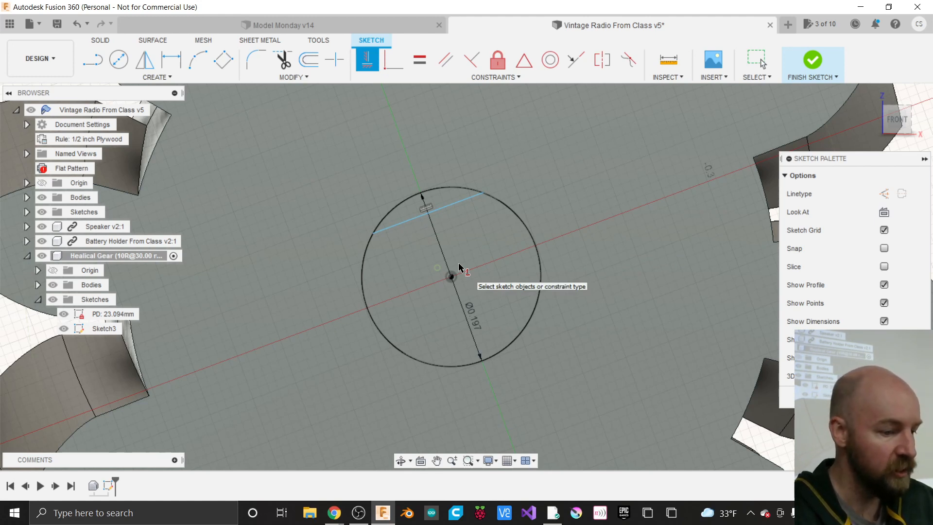
pyautogui.click(444, 213)
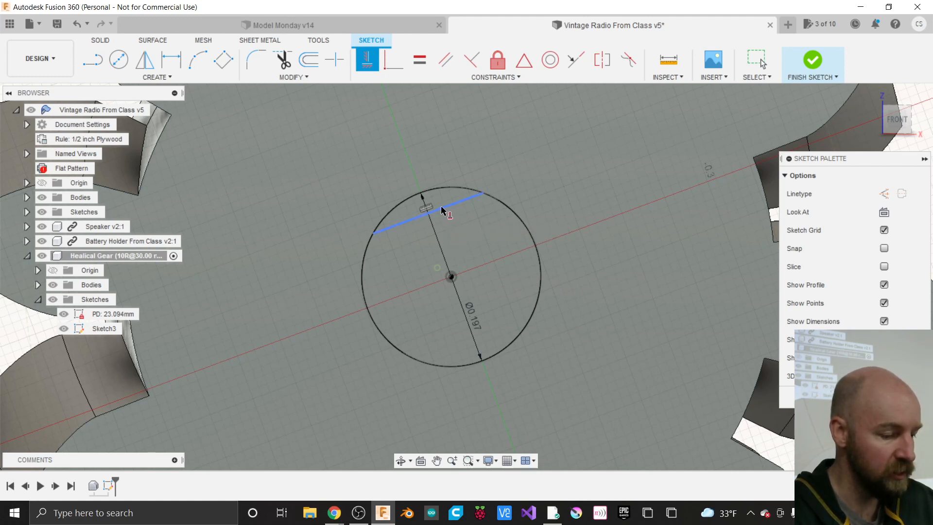
pyautogui.click(452, 277)
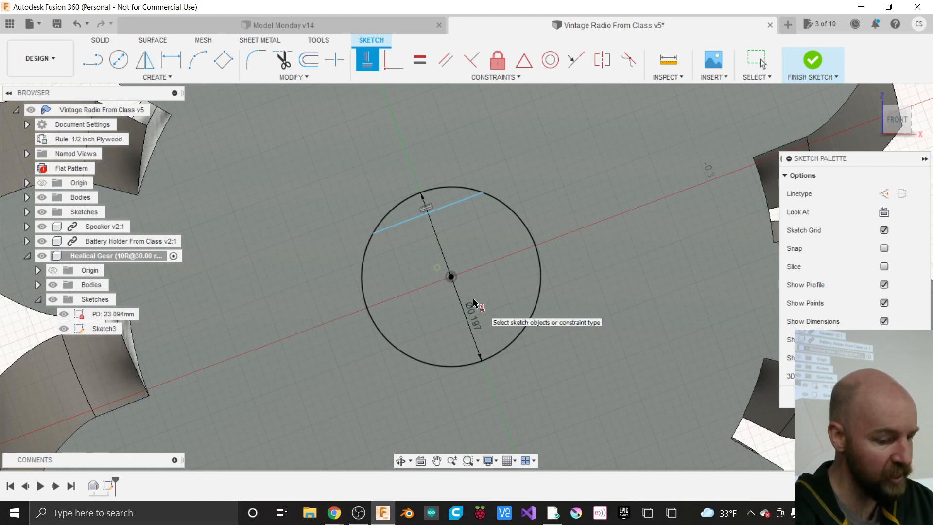
pyautogui.press('l')
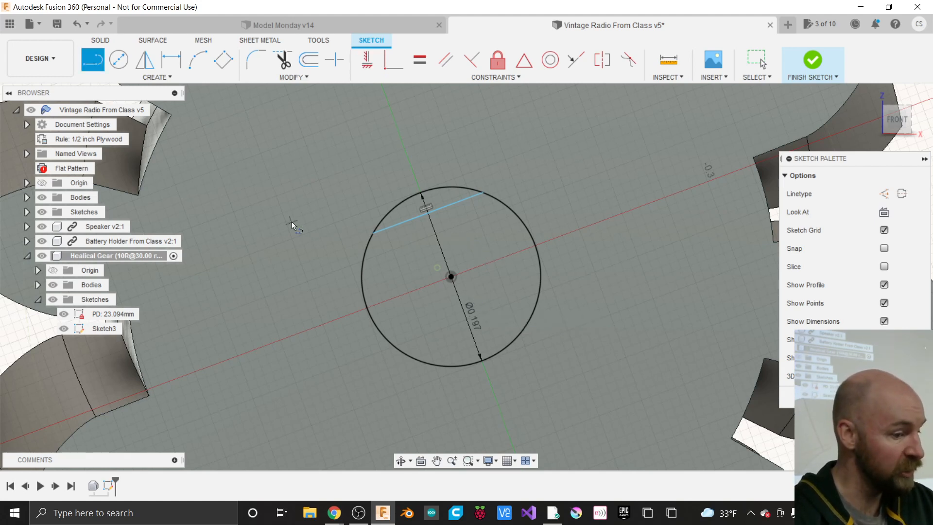
# - Draw a line from the bore circle's centre to its lower edge
pyautogui.click(156, 77)
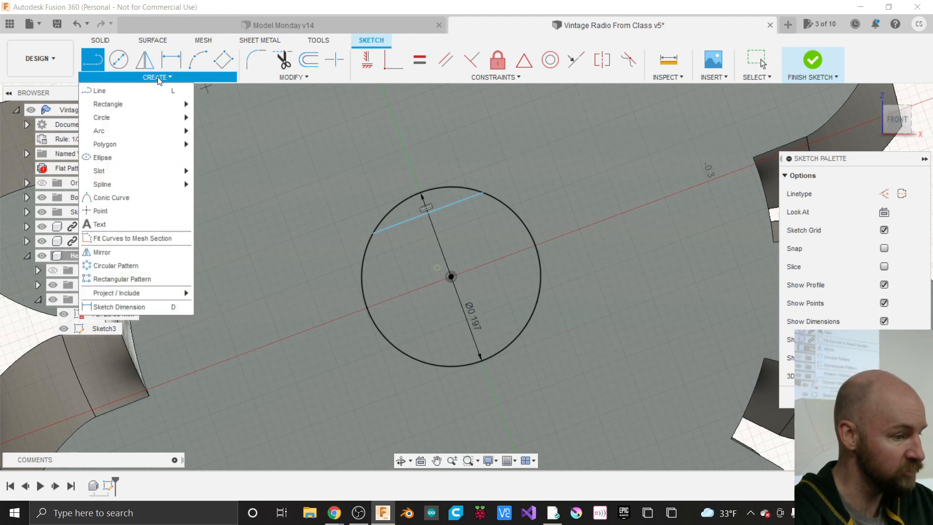
pyautogui.click(130, 89)
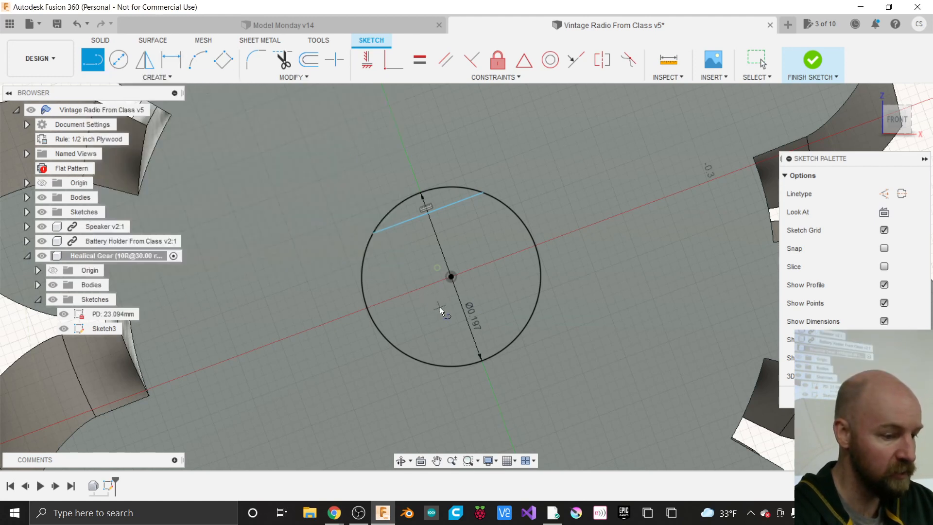
pyautogui.click(452, 279)
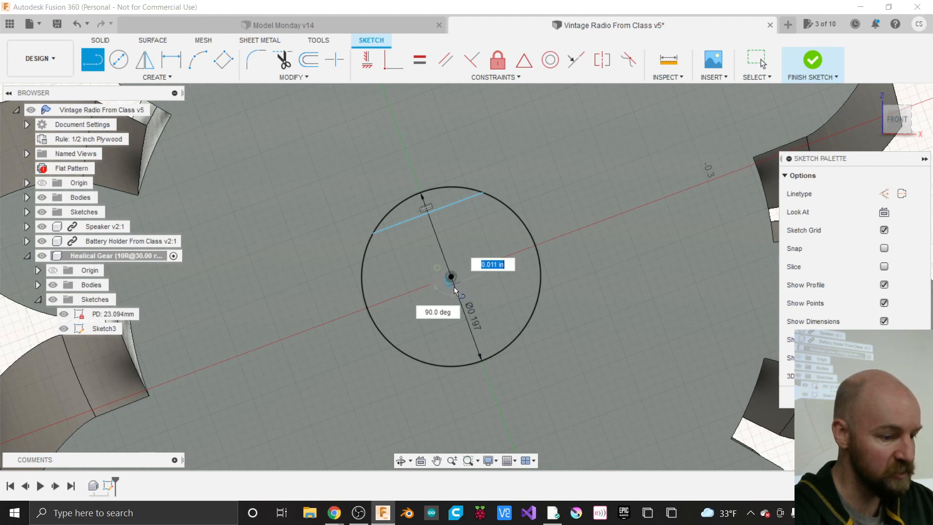
pyautogui.doubleClick(480, 360)
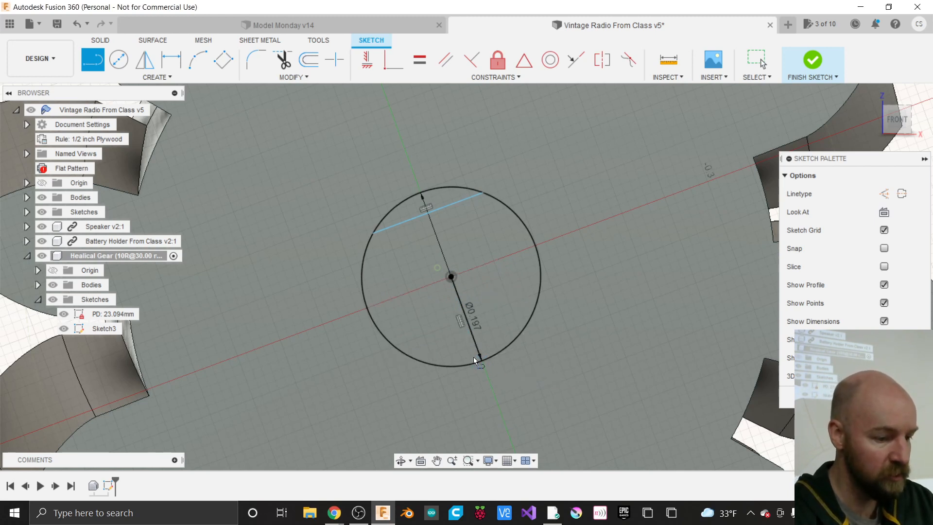
pyautogui.scroll(1, 470, 355)
pyautogui.press('Escape')
# - Drag the Ø0.197 dimension outside the circle, then select the radius line and top chord
pyautogui.click(473, 325)
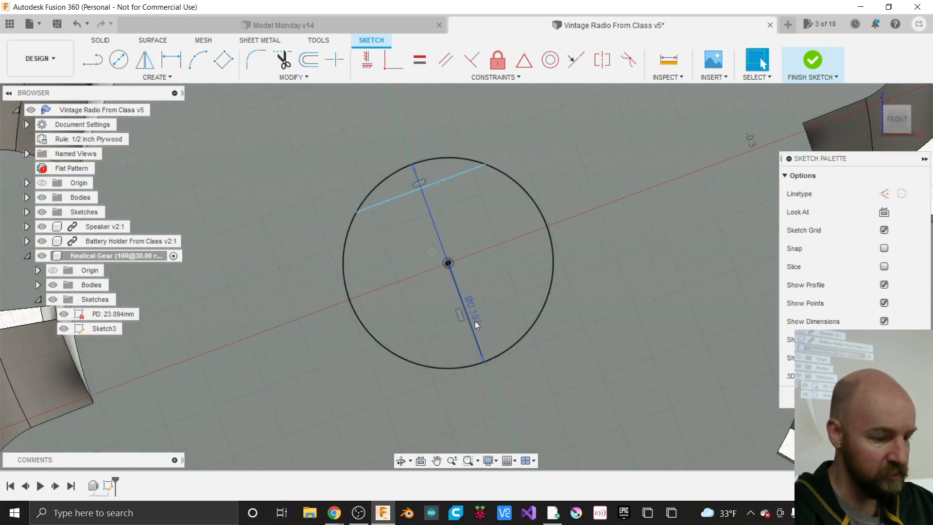
pyautogui.moveTo(476, 319); pyautogui.dragTo(558, 135)
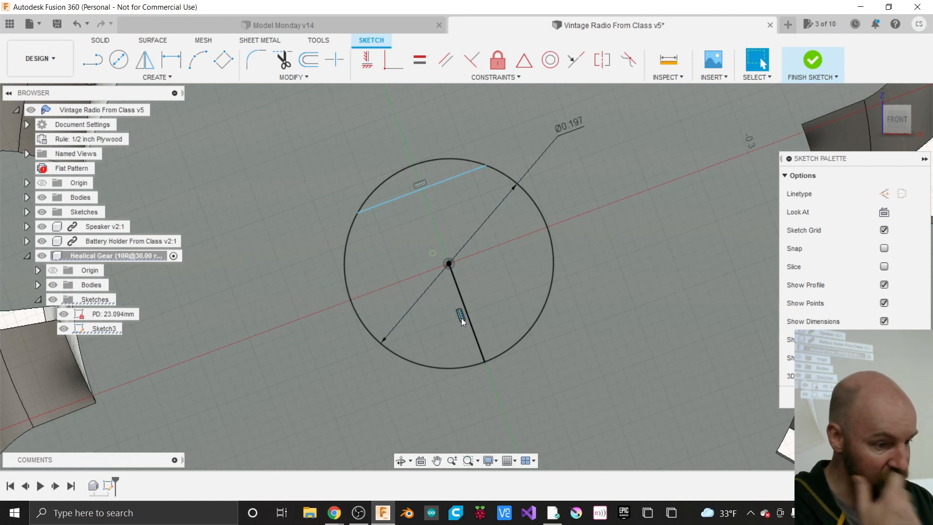
pyautogui.click(462, 319)
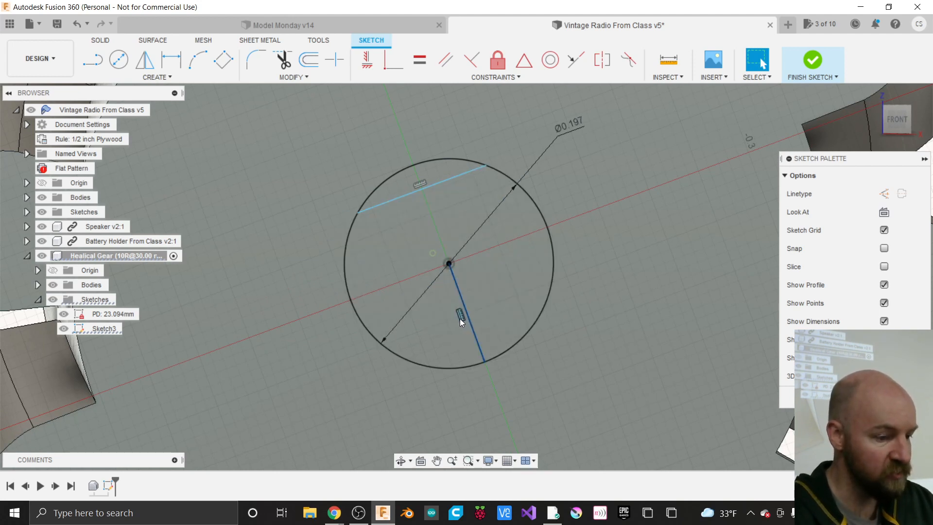
pyautogui.press('Escape')
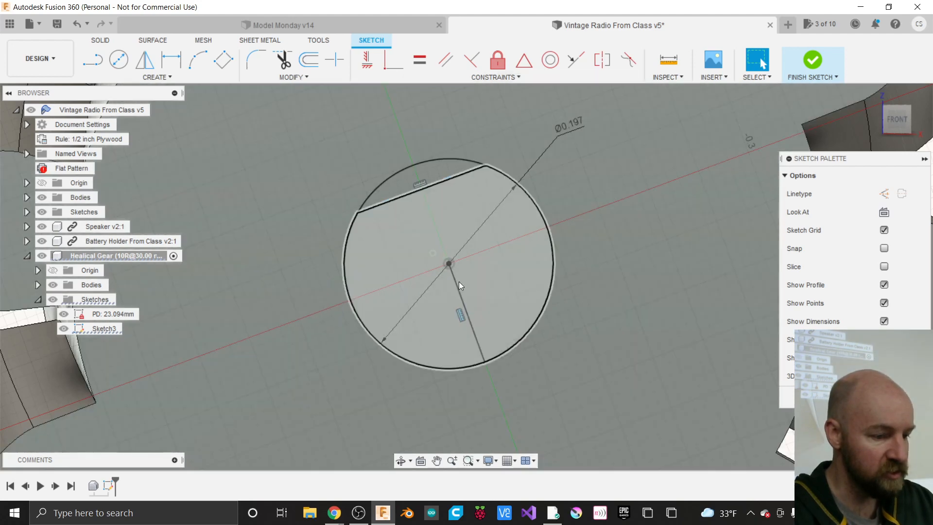
pyautogui.click(456, 319)
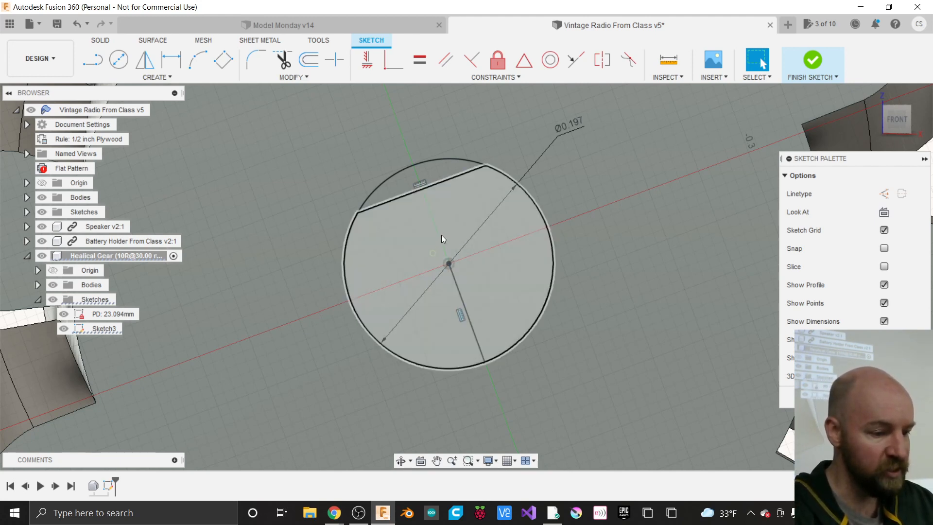
pyautogui.click(429, 186)
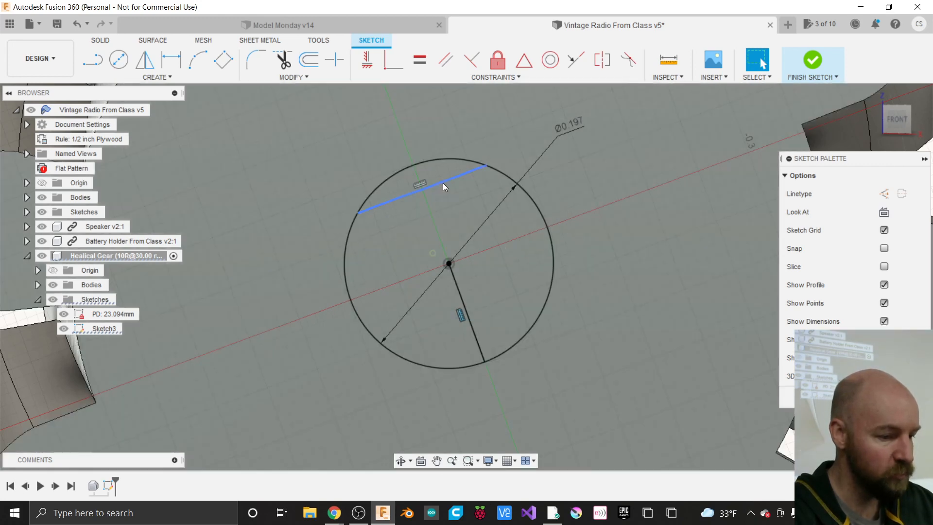
pyautogui.click(442, 183)
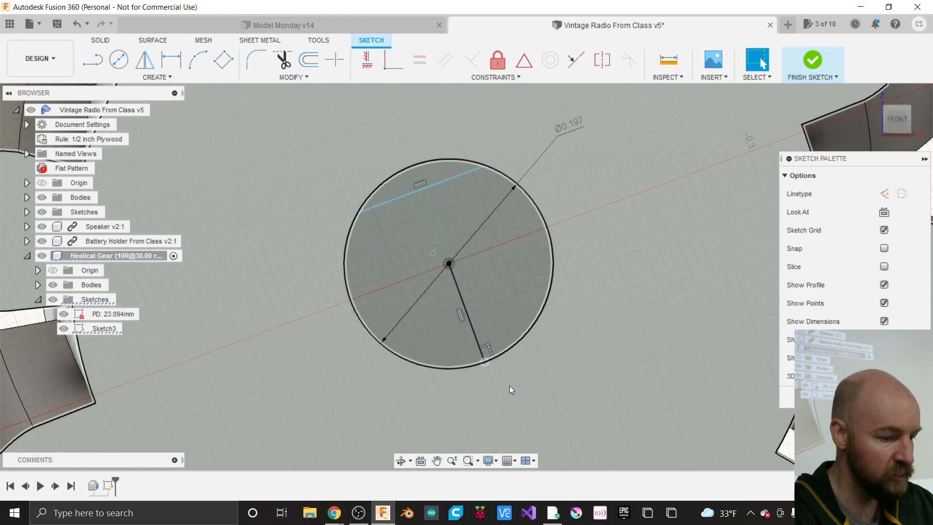
# - Clear the chord and body selections, zoom back onto the gear, and open the sketch Create menu
pyautogui.click(509, 386)
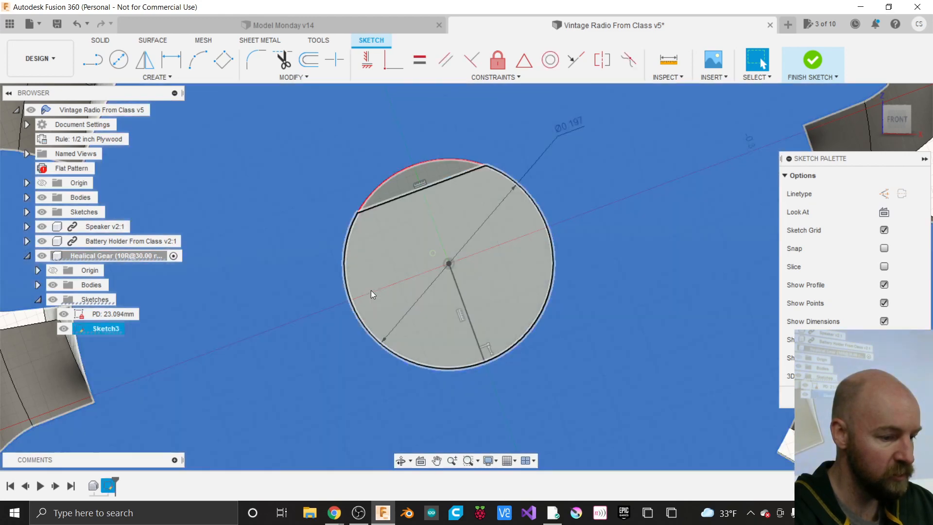
pyautogui.scroll(-2, 301, 228)
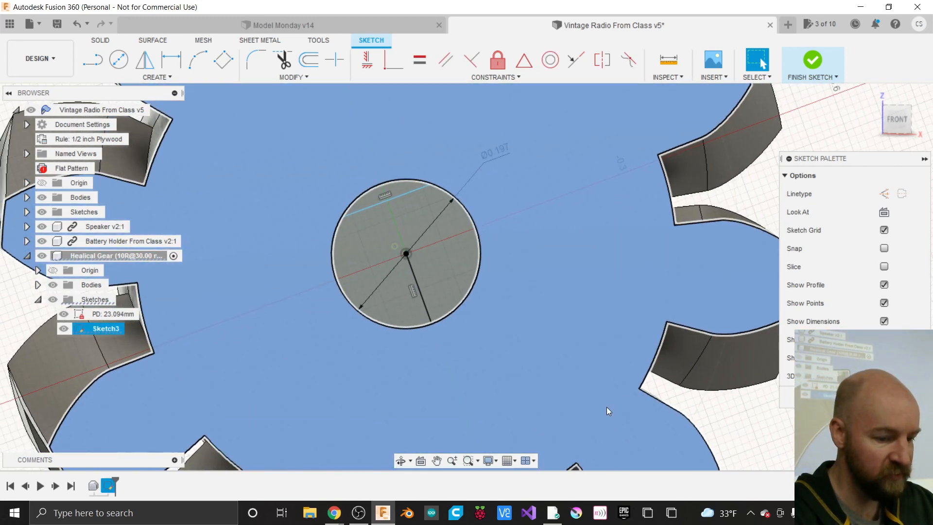
pyautogui.click(716, 415)
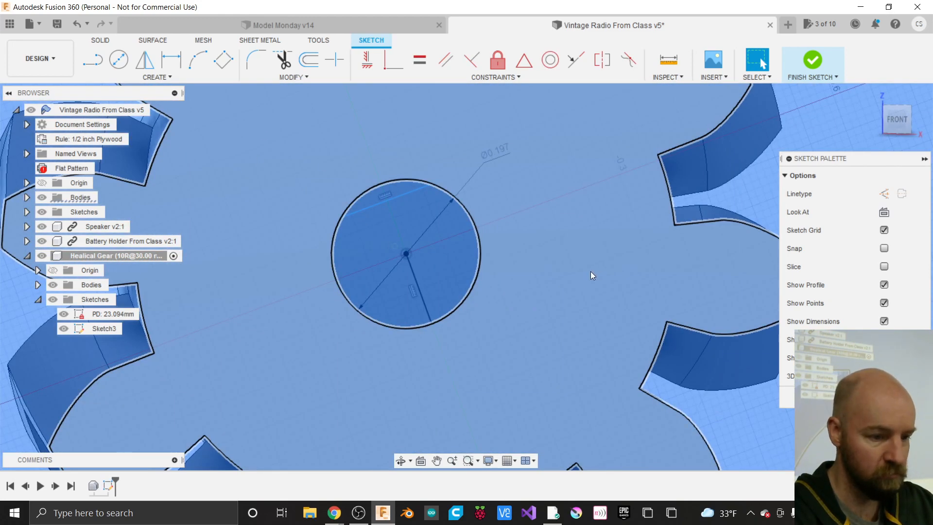
pyautogui.scroll(-10, 590, 271)
pyautogui.click(690, 329)
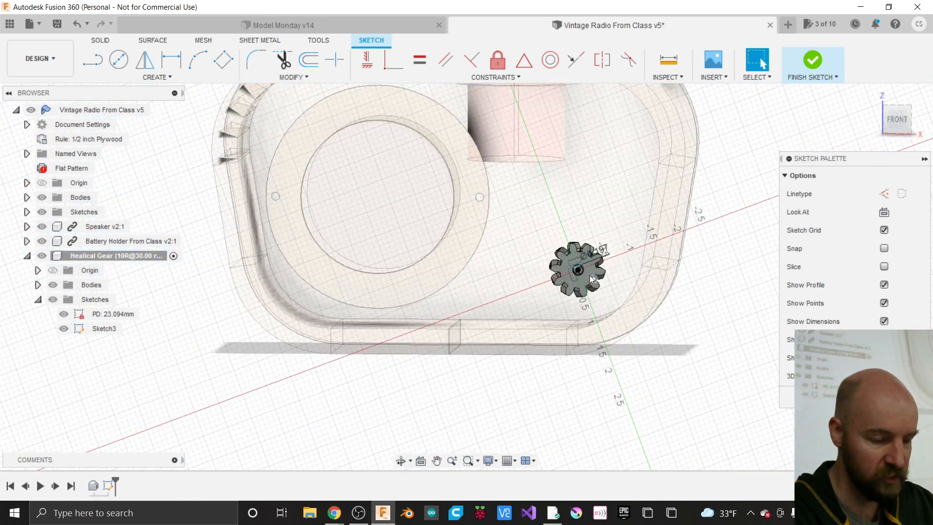
pyautogui.scroll(6, 590, 275)
pyautogui.scroll(3, 553, 220)
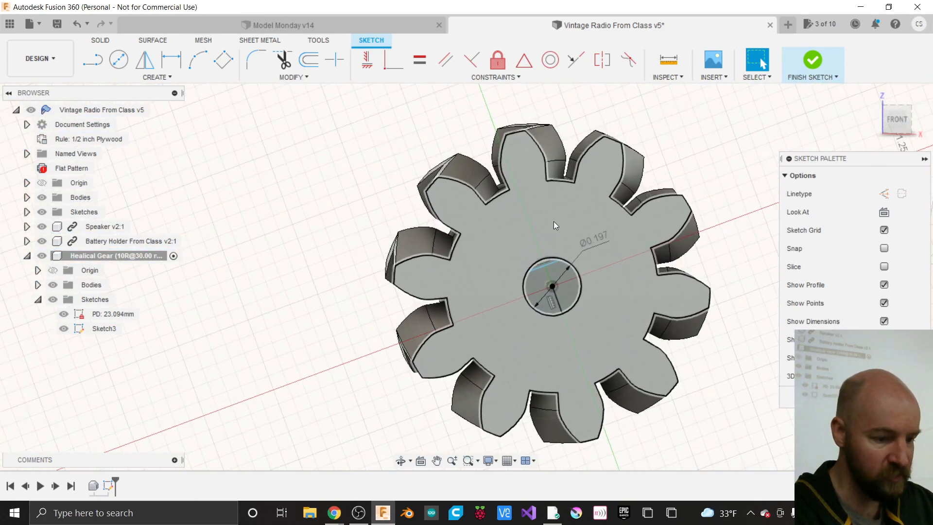
pyautogui.click(166, 79)
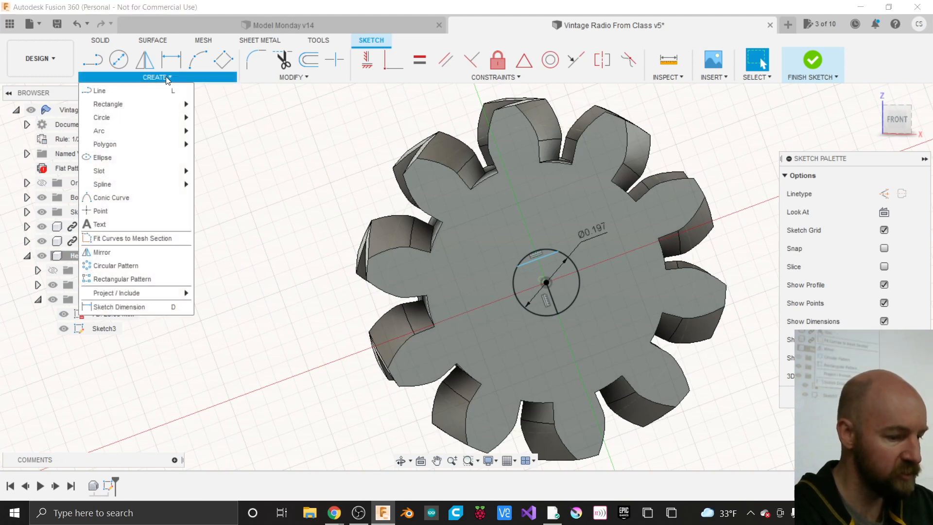
# - Dimension the top chord to the radius line's lower endpoint at 4 mm (0.157 in)
pyautogui.click(144, 308)
pyautogui.scroll(2, 622, 301)
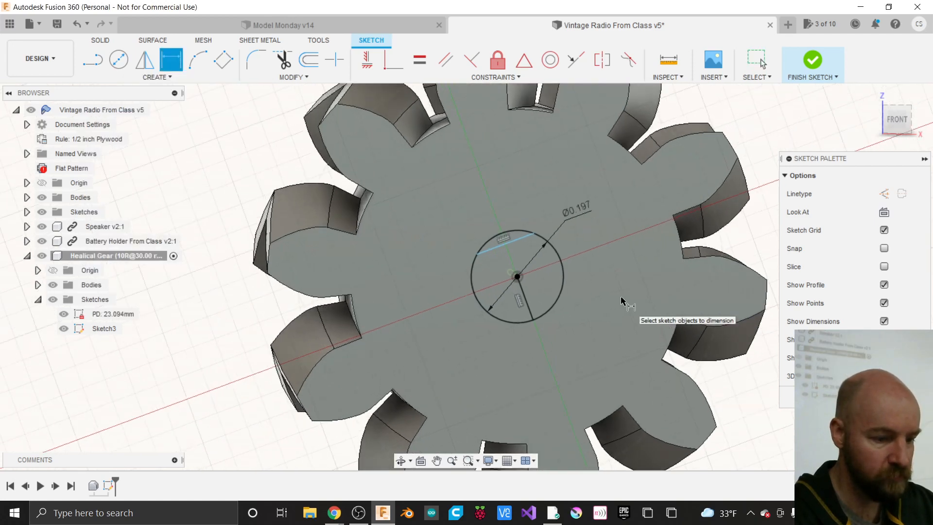
pyautogui.scroll(2, 531, 291)
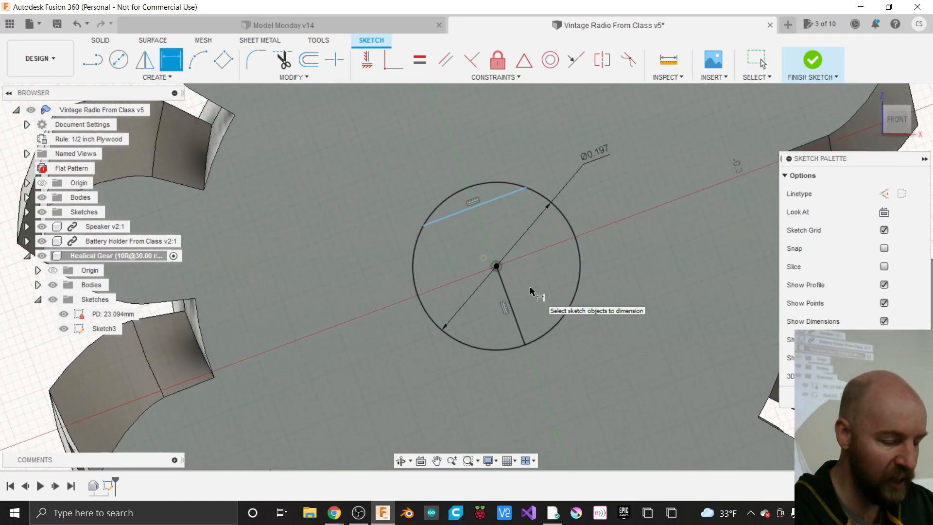
pyautogui.scroll(1, 531, 291)
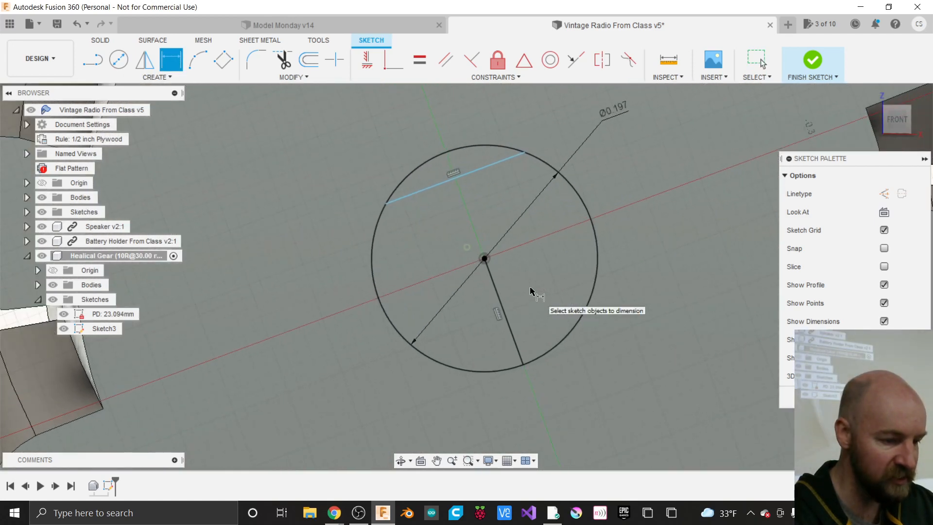
pyautogui.click(472, 174)
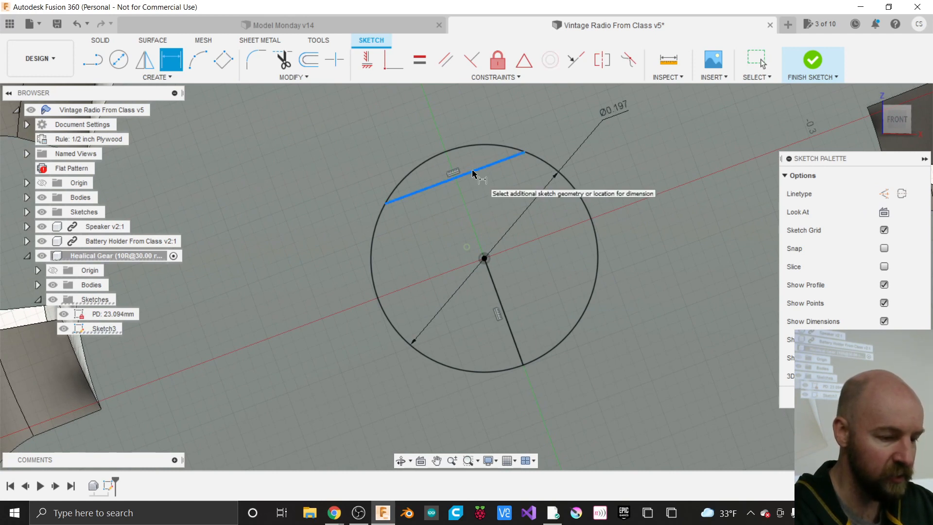
pyautogui.click(524, 366)
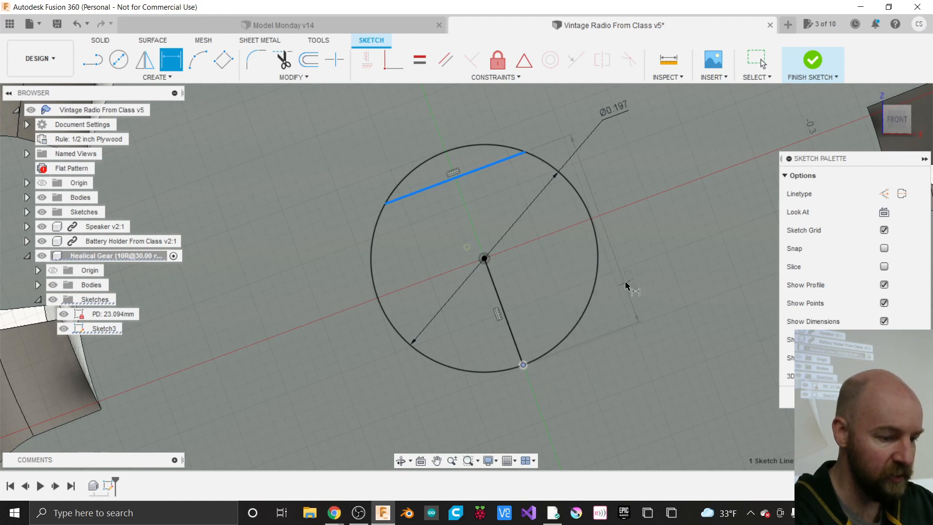
pyautogui.click(335, 325)
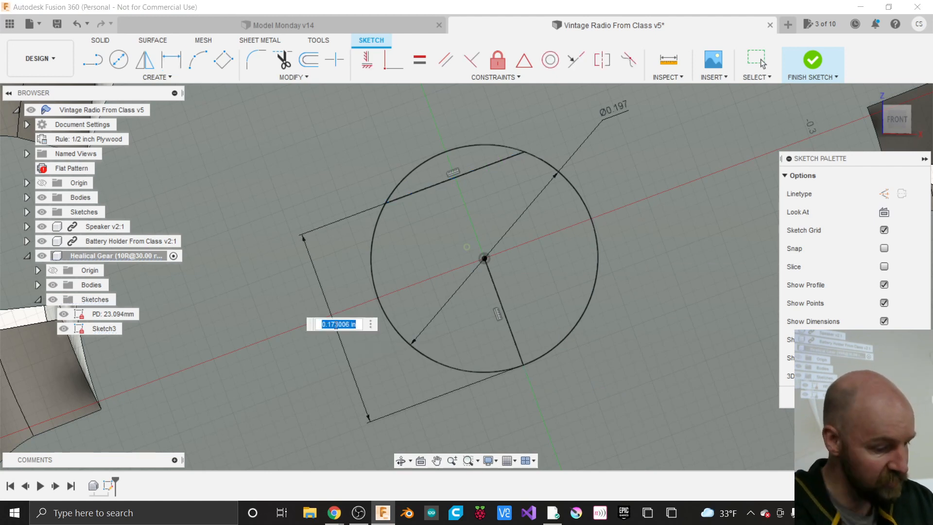
pyautogui.write('4mm')
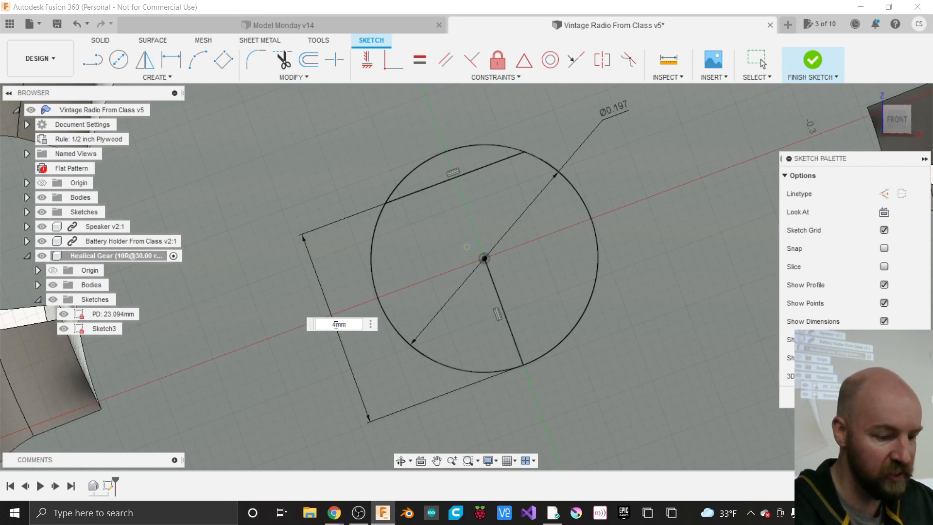
pyautogui.press('Return')
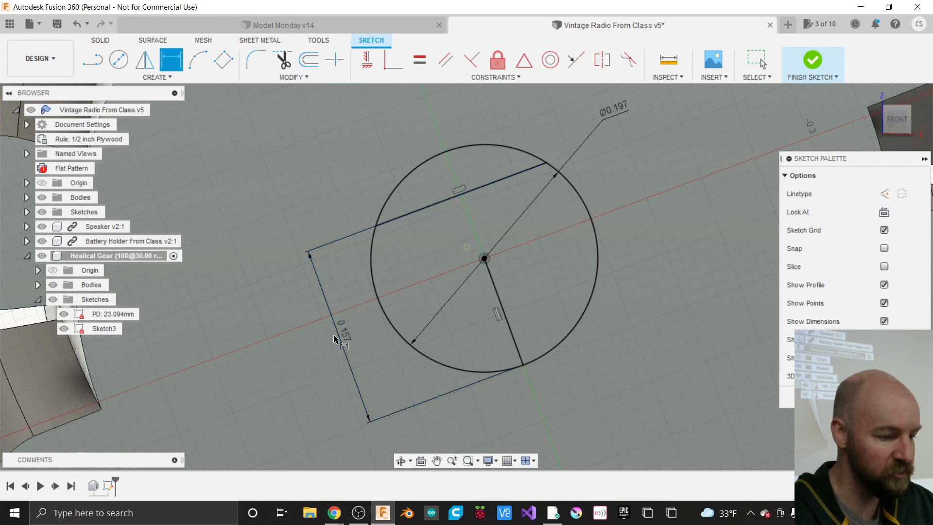
pyautogui.scroll(-3, 354, 333)
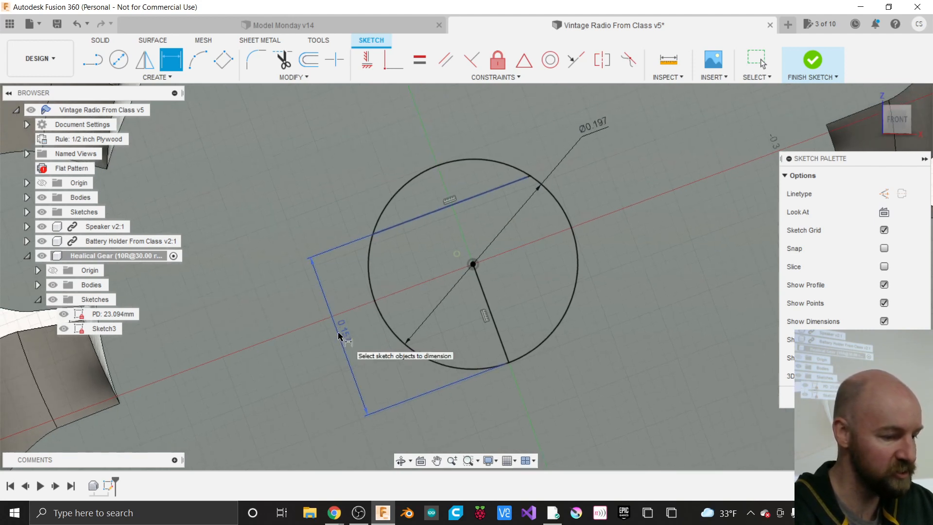
pyautogui.scroll(-2, 374, 335)
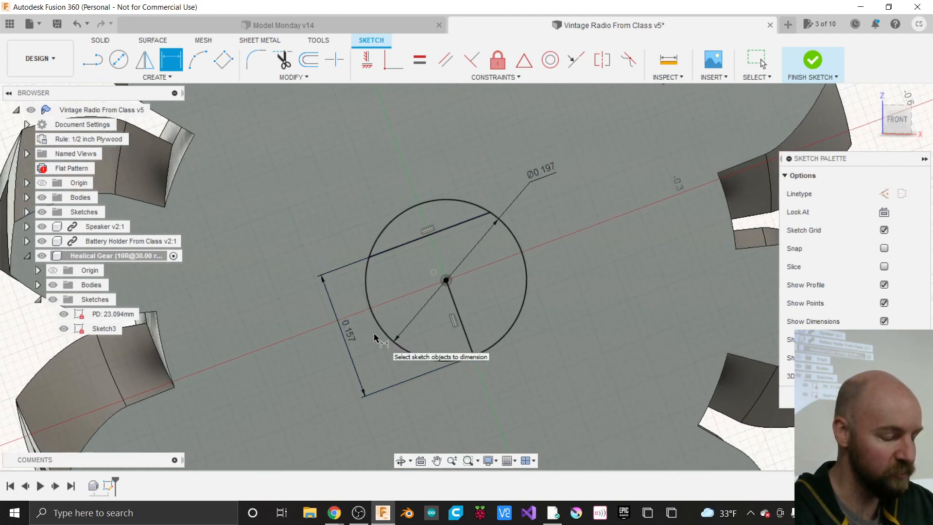
pyautogui.scroll(-1, 374, 336)
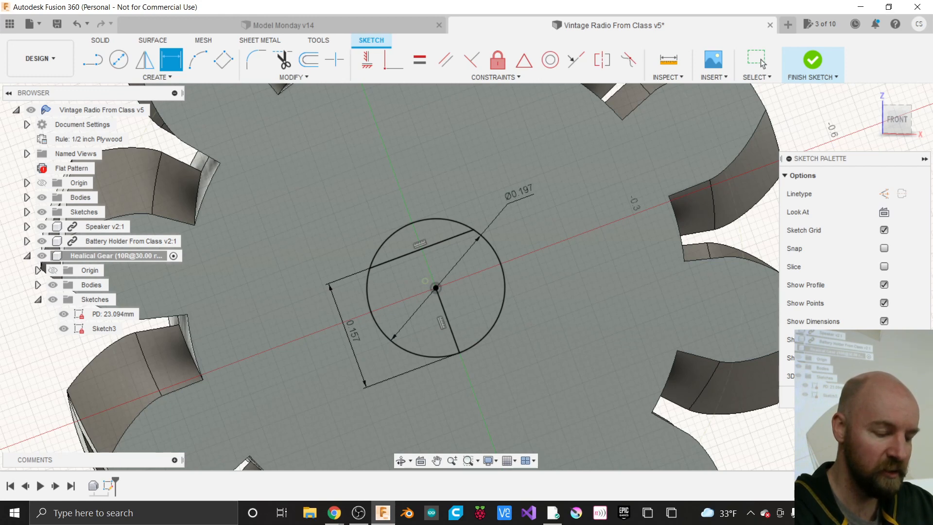
# - Finish Sketch3 and orbit to an angled view of the gear's D-bore outline
pyautogui.click(812, 61)
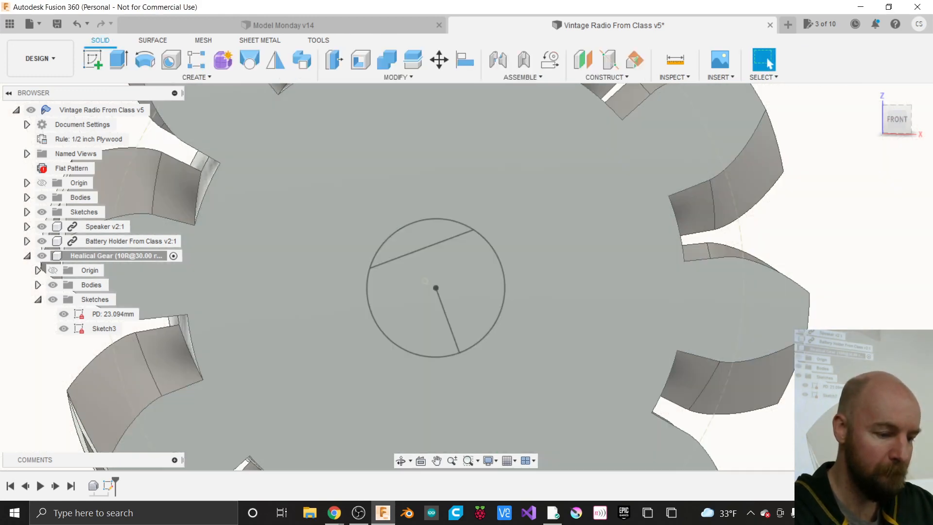
pyautogui.scroll(-3, 759, 379)
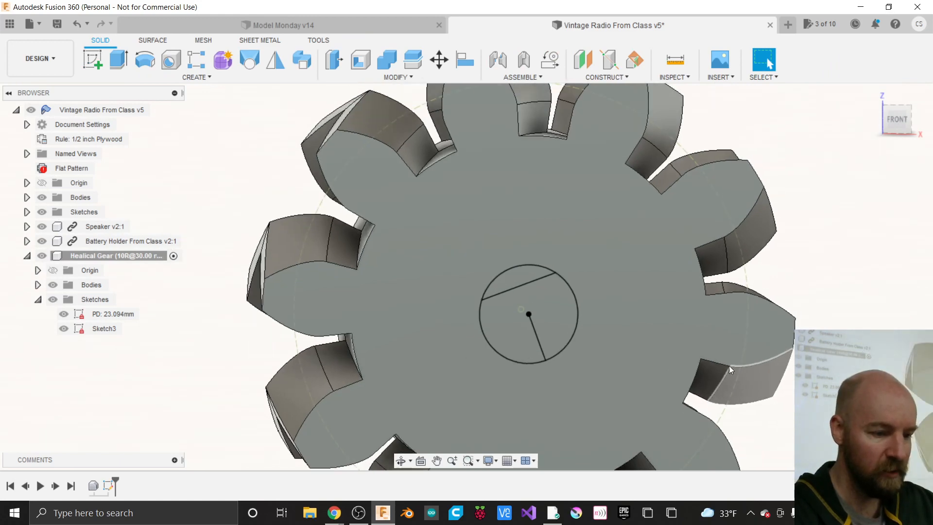
pyautogui.scroll(-1, 317, 215)
pyautogui.scroll(-1, 317, 215)
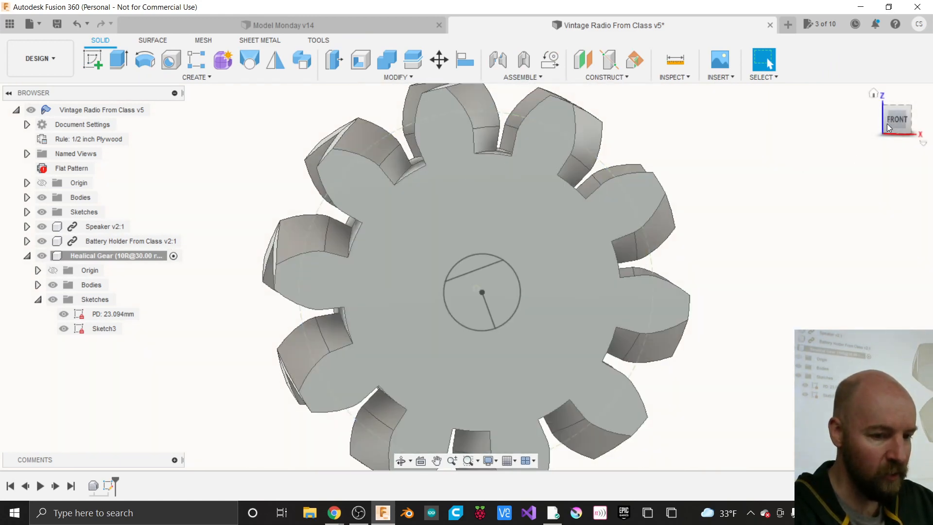
pyautogui.moveTo(905, 123); pyautogui.dragTo(872, 134)
pyautogui.scroll(-5, 388, 292)
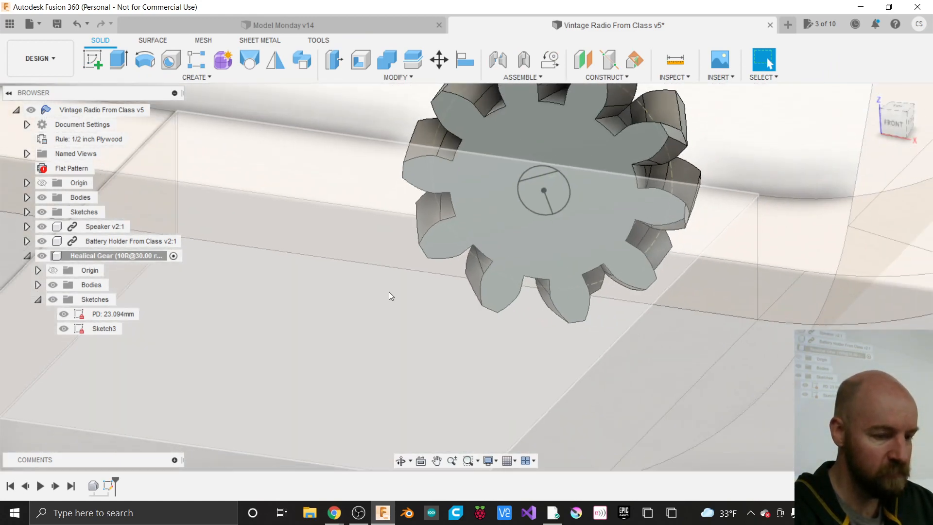
pyautogui.scroll(4, 488, 116)
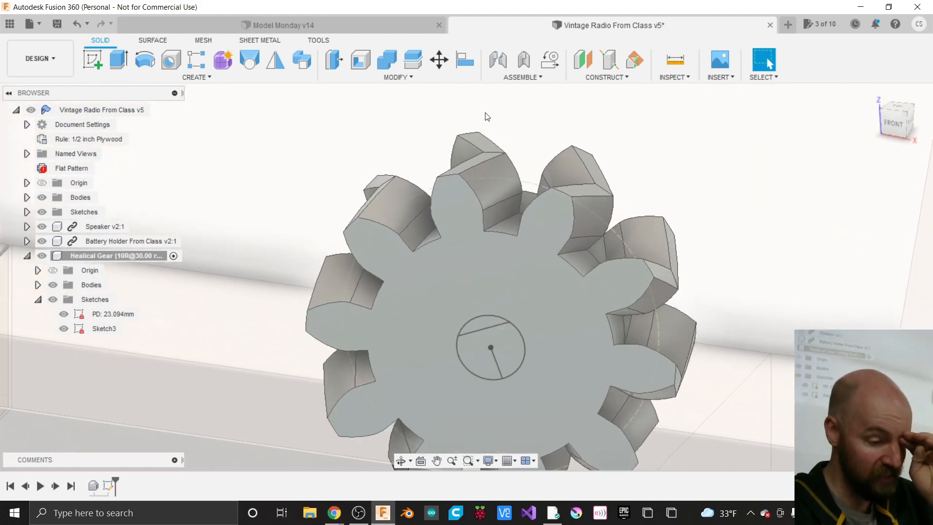
pyautogui.scroll(-1, 487, 115)
pyautogui.scroll(-2, 488, 115)
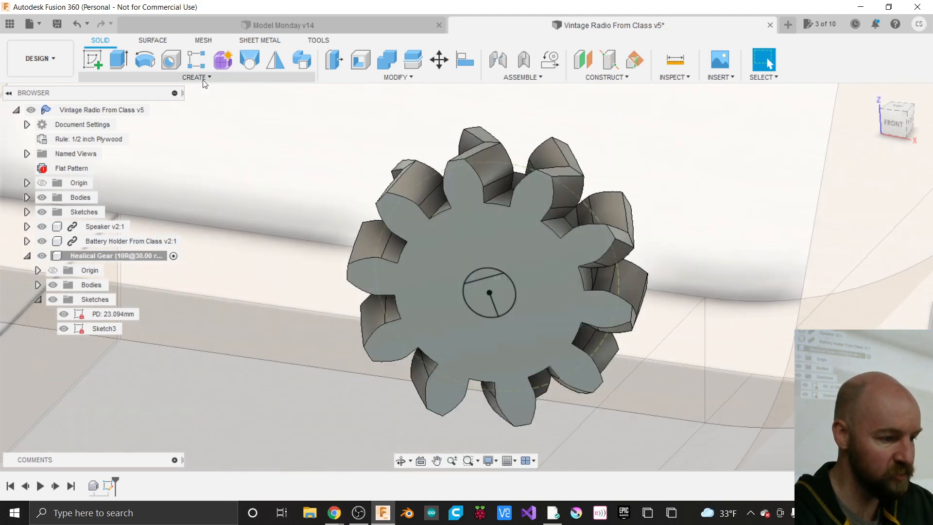
# - Extrude the D-bore profile as a -0.35 in cut into the gear's centre
pyautogui.click(204, 80)
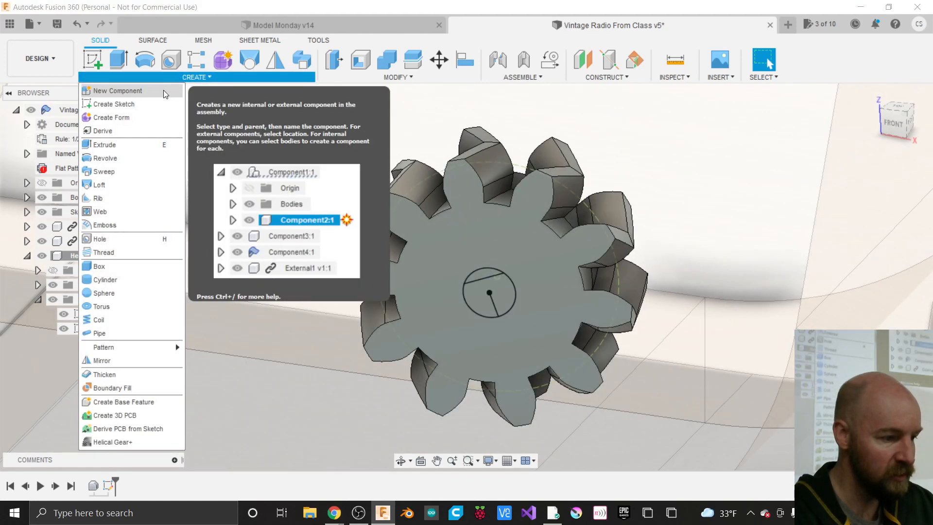
pyautogui.click(134, 144)
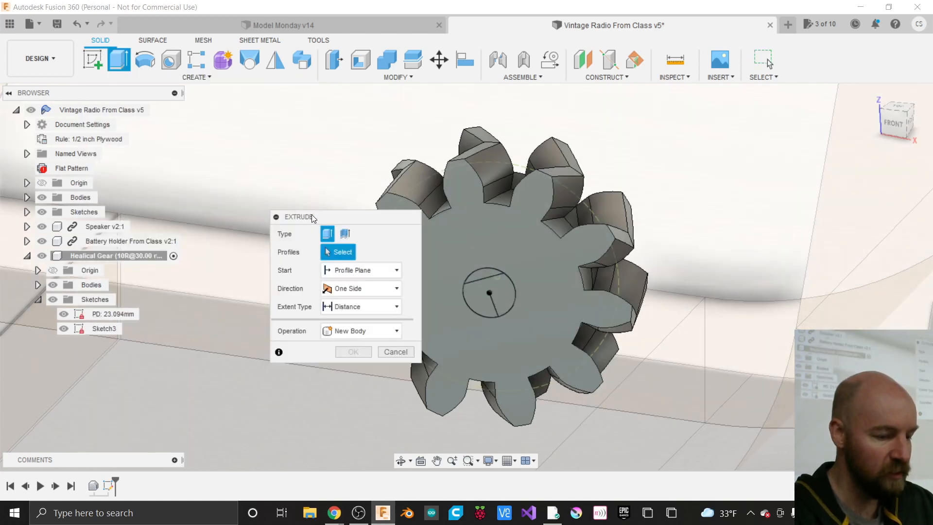
pyautogui.moveTo(311, 216); pyautogui.dragTo(724, 256)
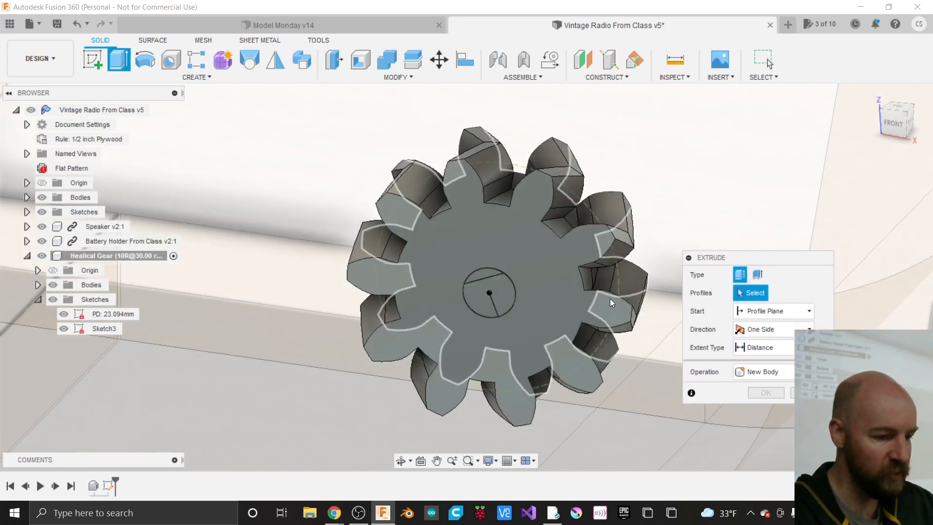
pyautogui.click(494, 298)
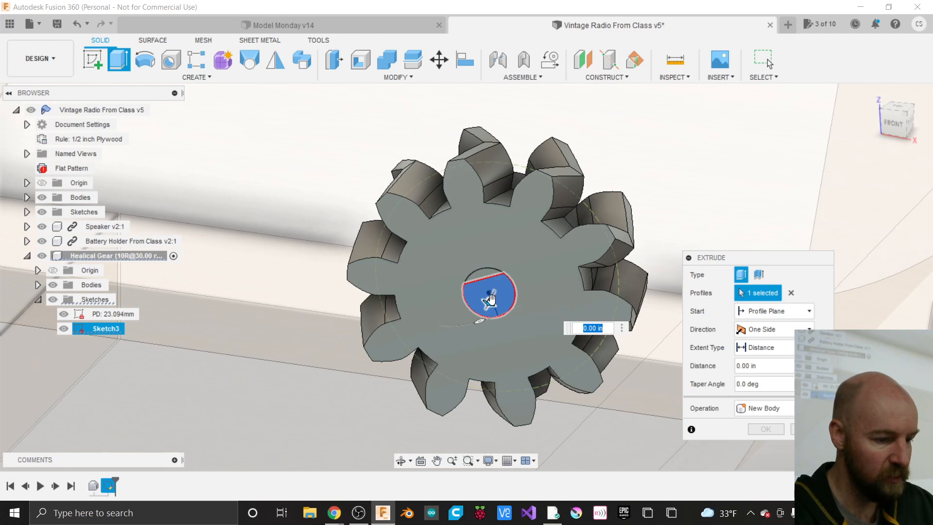
pyautogui.moveTo(490, 302); pyautogui.dragTo(504, 263)
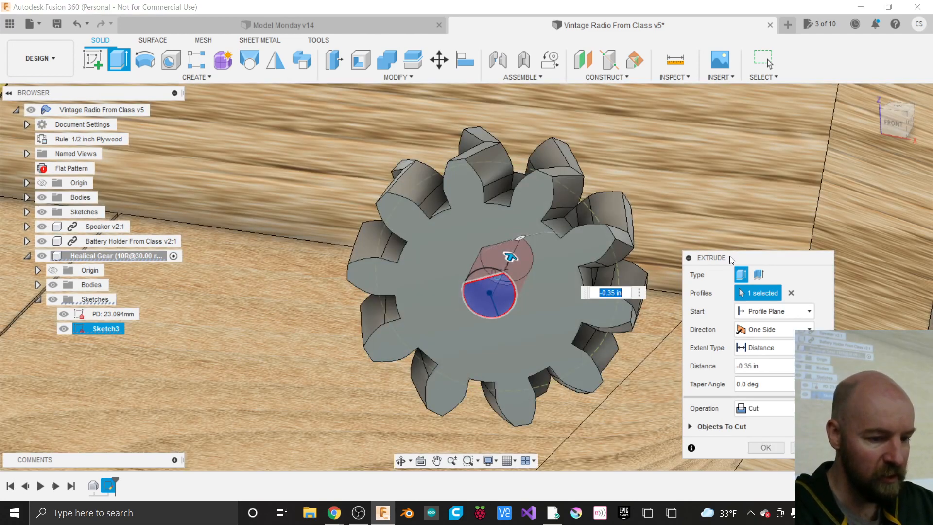
pyautogui.moveTo(730, 258); pyautogui.dragTo(729, 155)
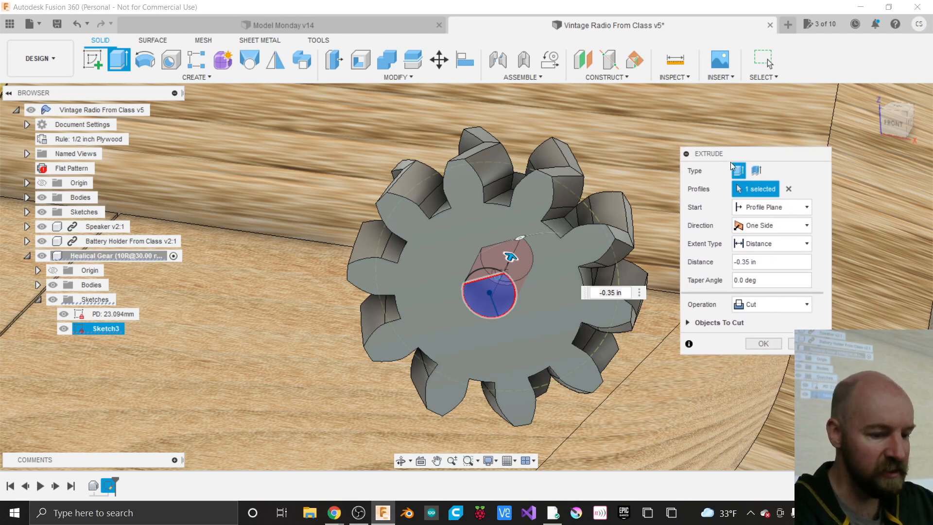
# - Set the bore cut extent to All and uncheck Body3 under Objects To Cut
pyautogui.click(766, 246)
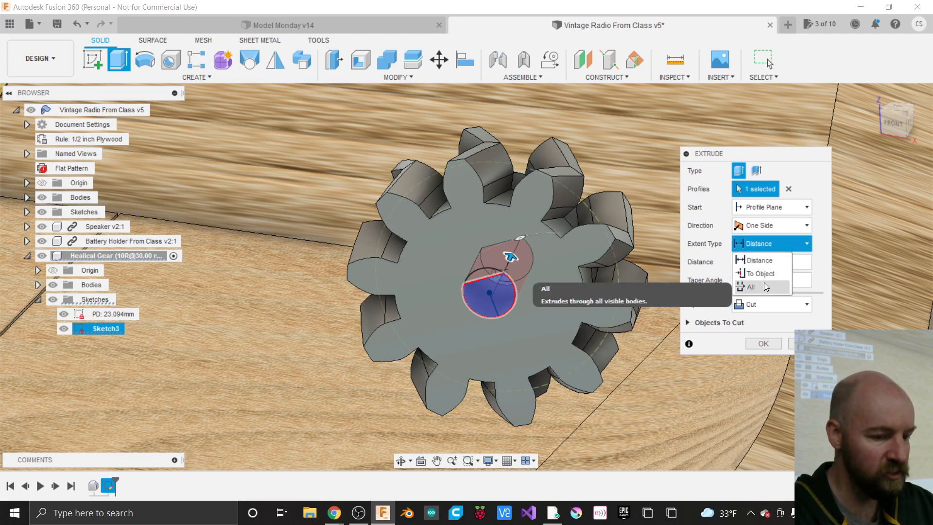
pyautogui.click(764, 247)
pyautogui.click(757, 243)
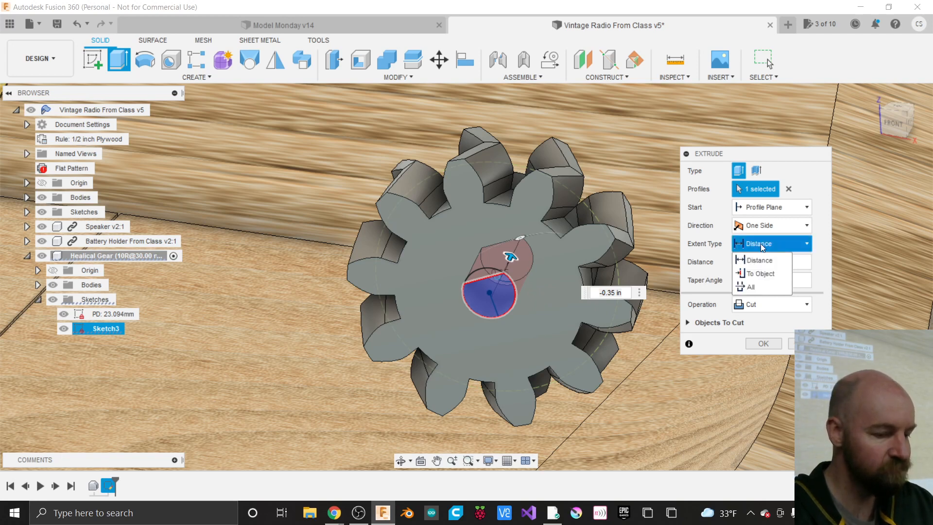
pyautogui.click(752, 288)
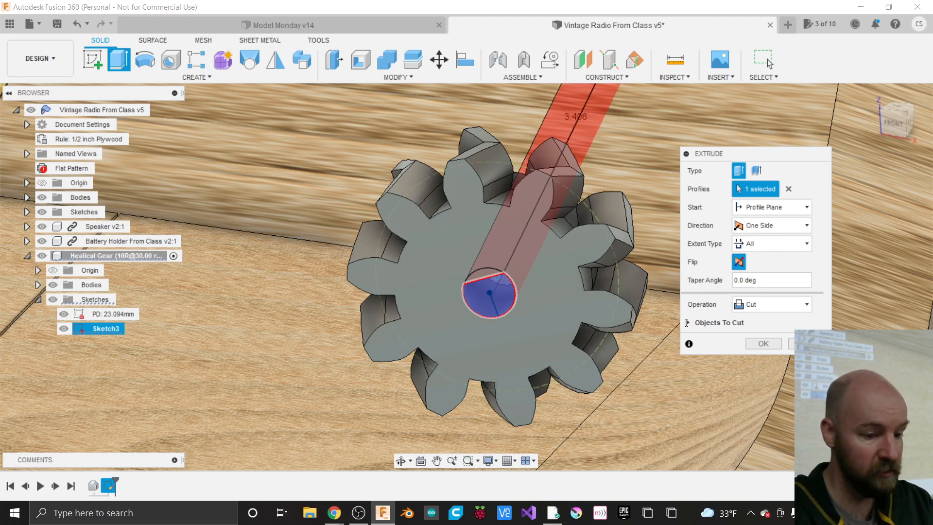
pyautogui.click(686, 322)
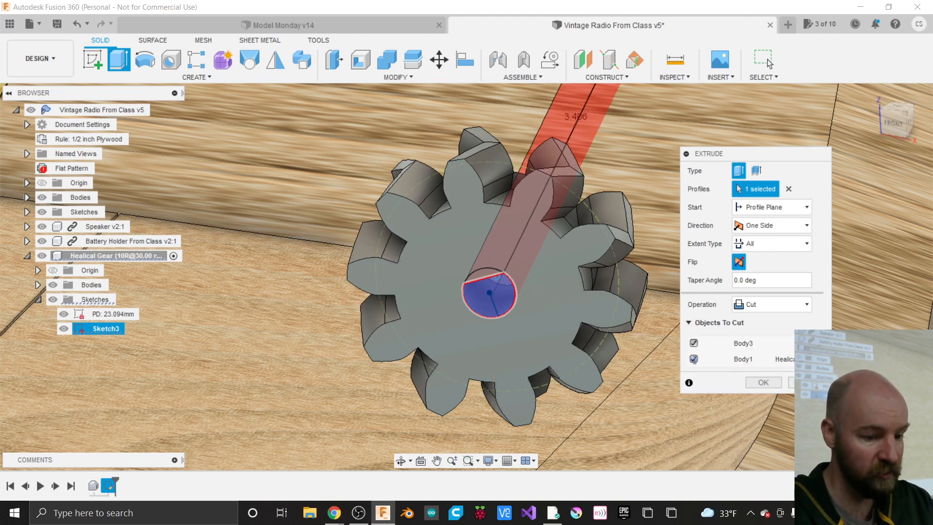
pyautogui.click(693, 342)
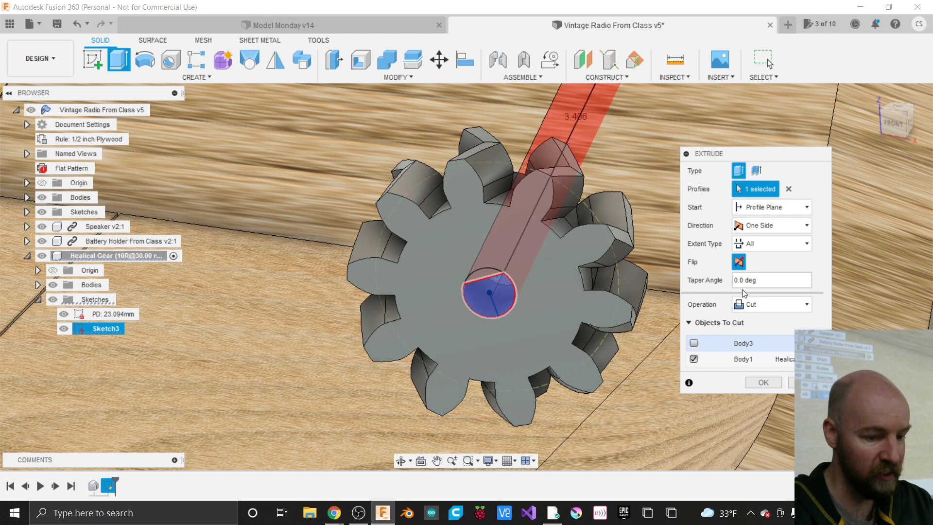
# - Keep the cut direction as One Side with the All extent
pyautogui.click(762, 227)
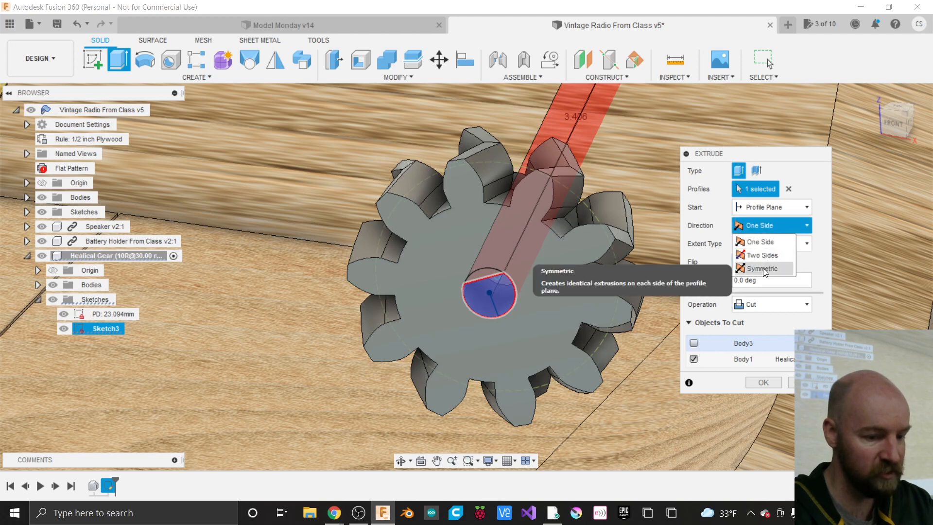
pyautogui.click(818, 236)
pyautogui.click(782, 244)
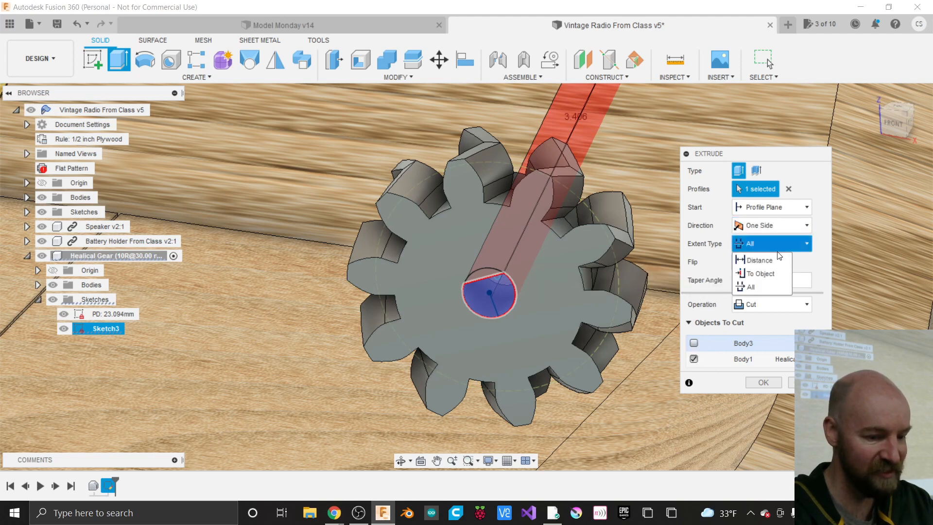
pyautogui.click(818, 246)
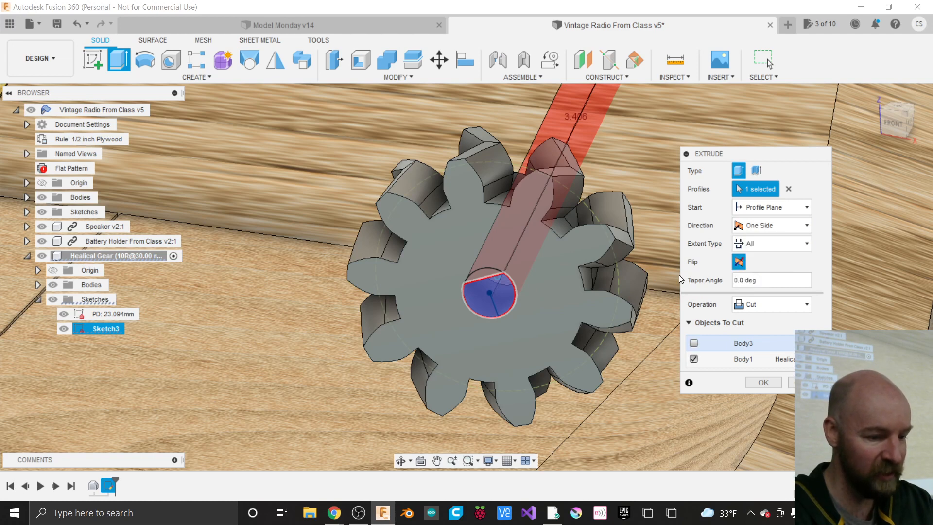
pyautogui.scroll(-1, 429, 372)
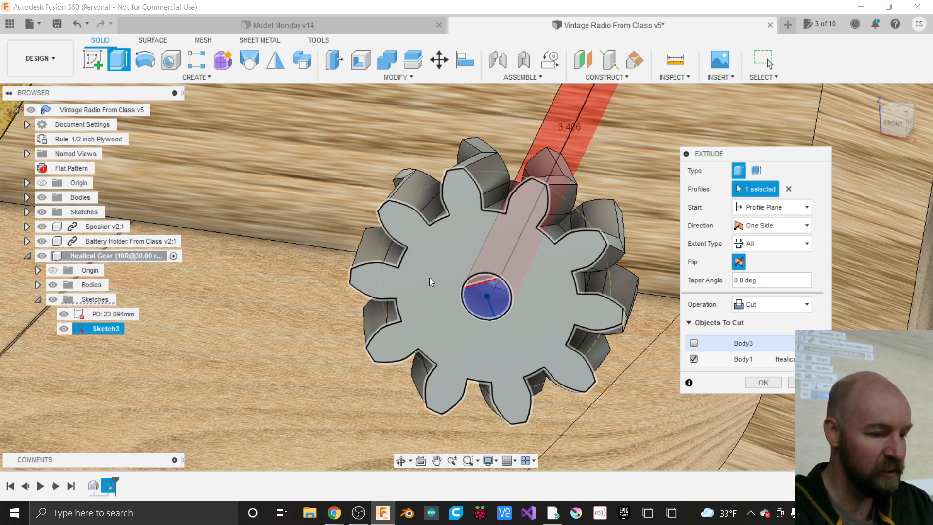
pyautogui.scroll(-4, 430, 278)
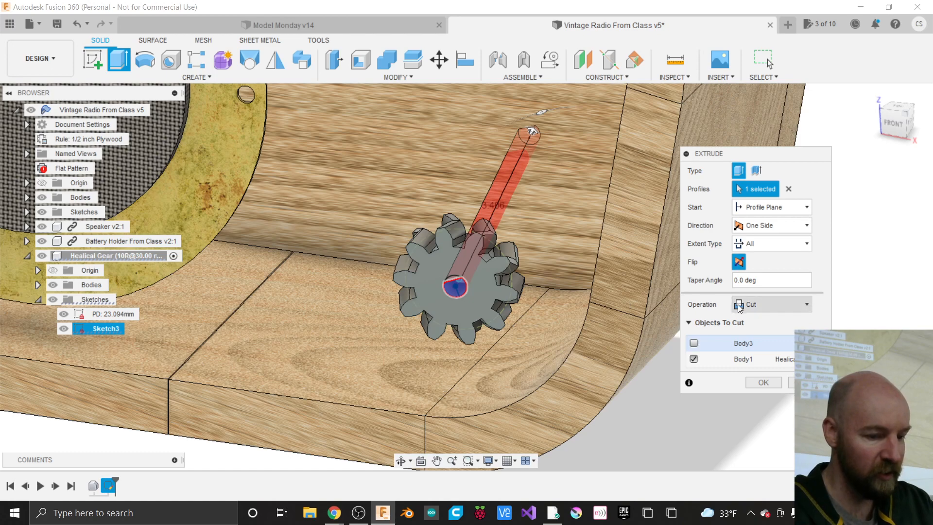
# - Switch the bore cut to a Distance extent of -0.70 in
pyautogui.click(767, 244)
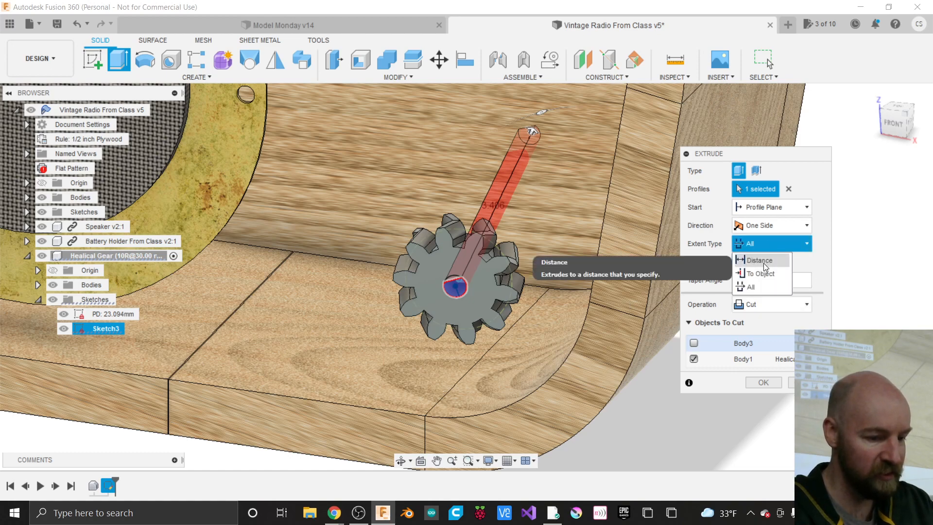
pyautogui.click(763, 260)
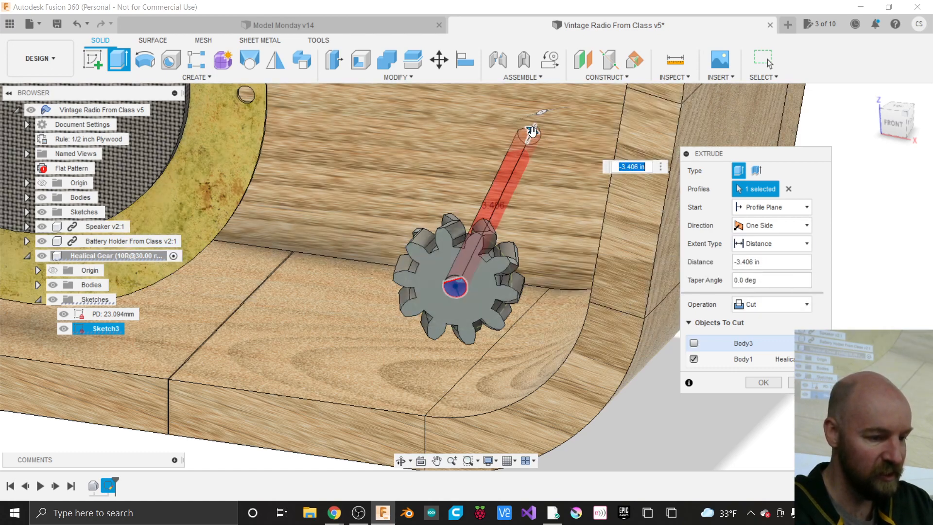
pyautogui.moveTo(532, 131); pyautogui.dragTo(474, 251)
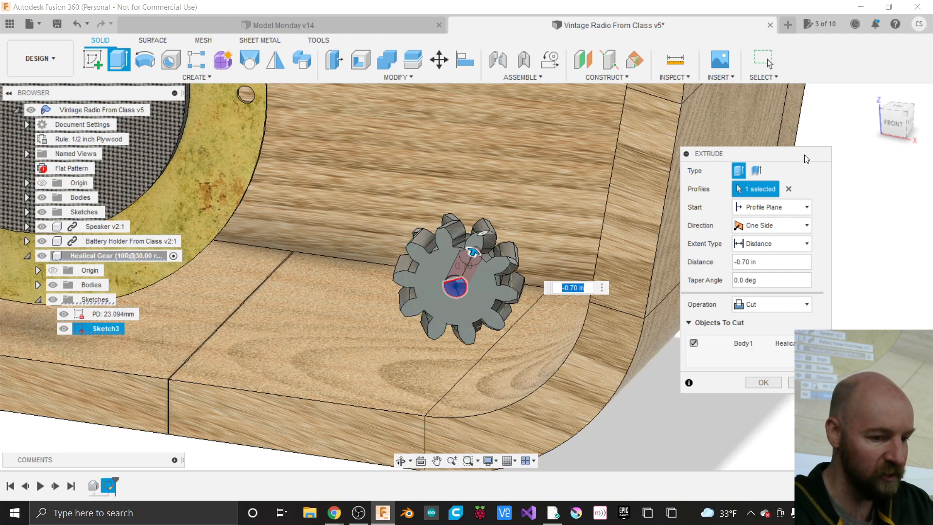
pyautogui.click(897, 128)
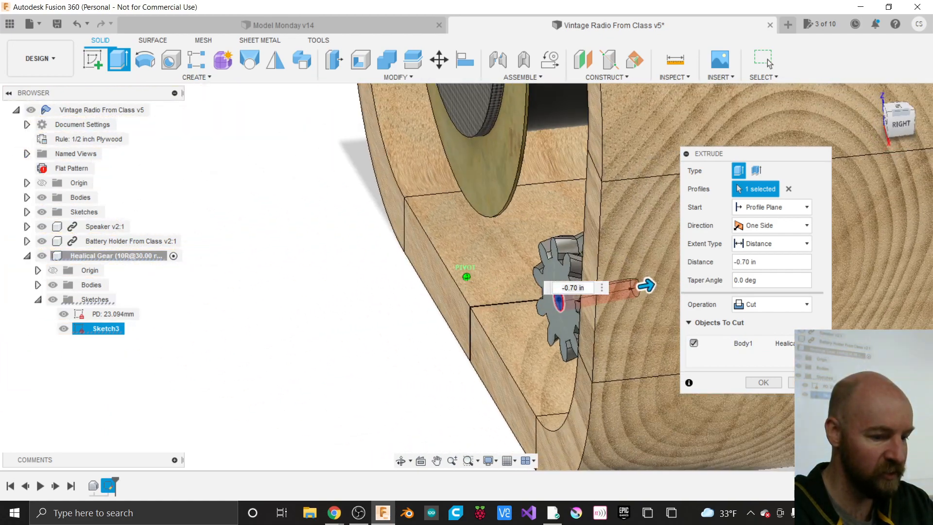
pyautogui.moveTo(869, 124); pyautogui.dragTo(897, 122)
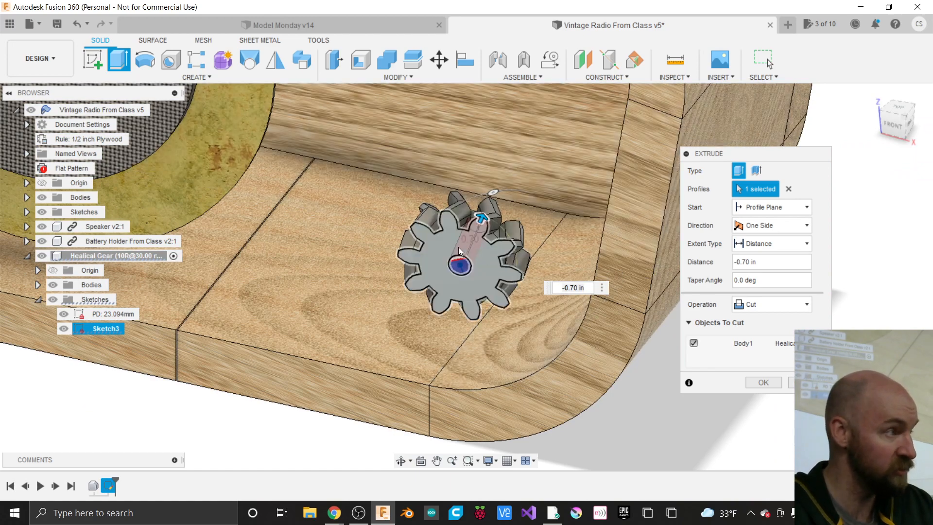
pyautogui.scroll(2, 459, 247)
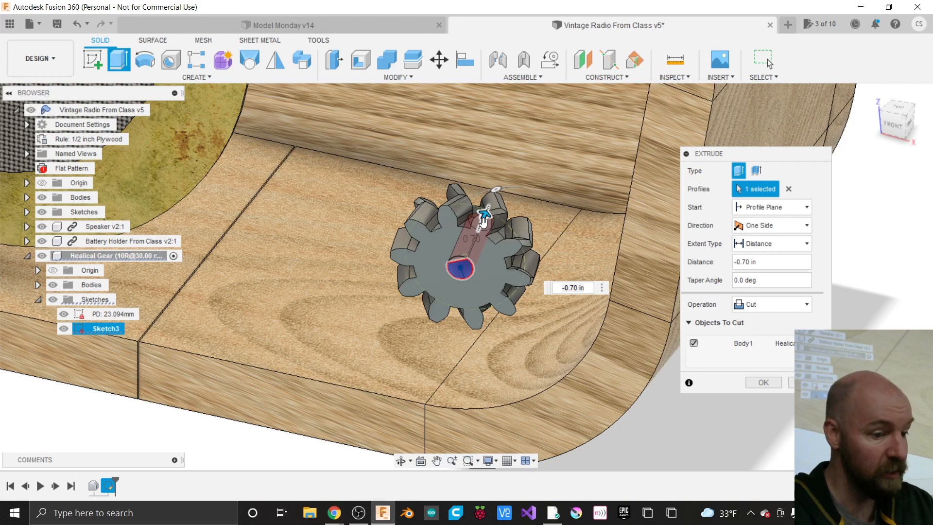
pyautogui.scroll(2, 459, 221)
pyautogui.scroll(2, 458, 220)
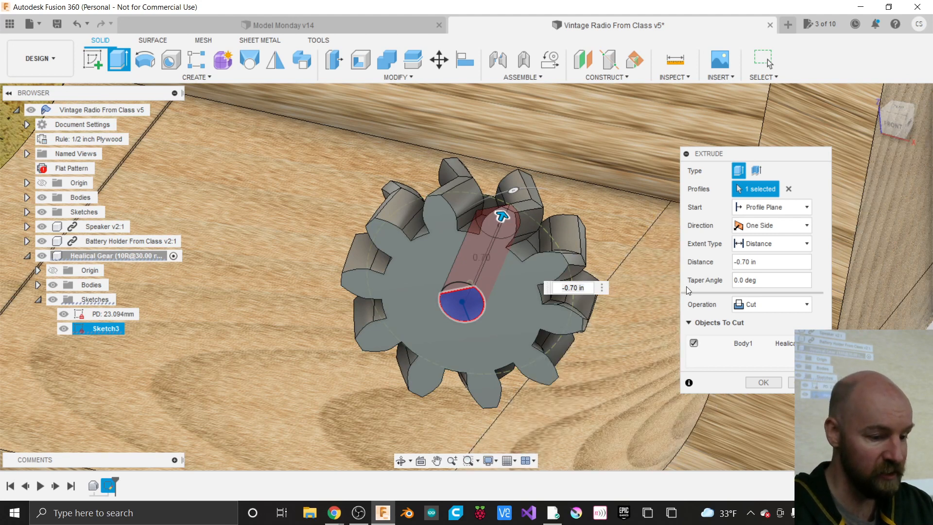
# - Commit the bore cut and activate the top-level Vintage Radio component
pyautogui.click(763, 382)
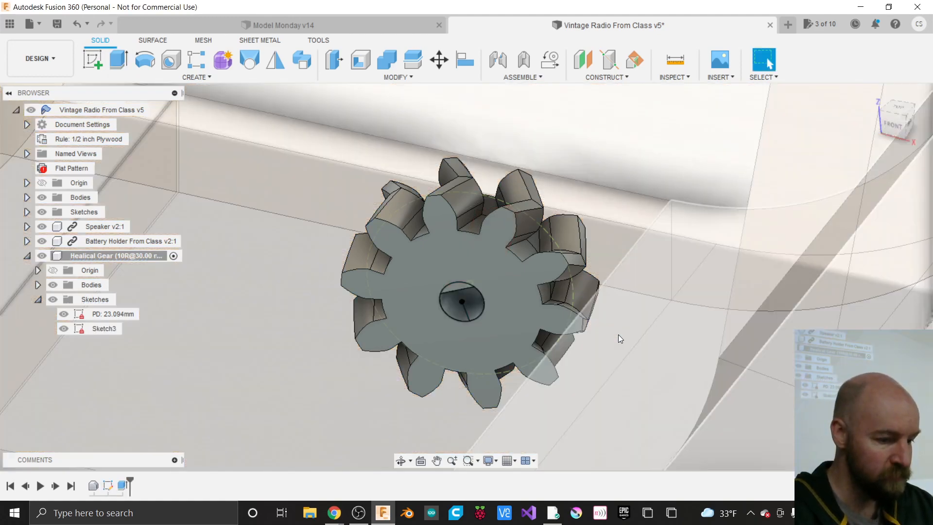
pyautogui.scroll(-3, 618, 335)
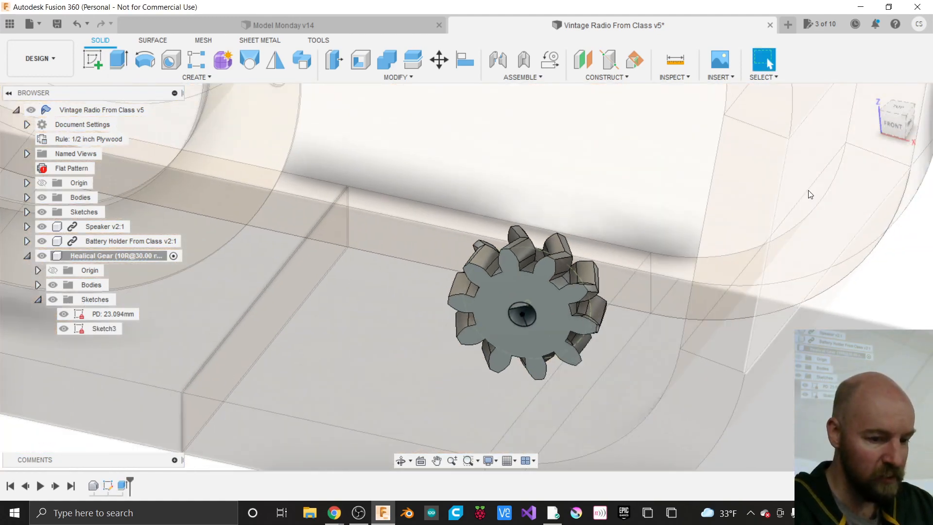
pyautogui.click(894, 124)
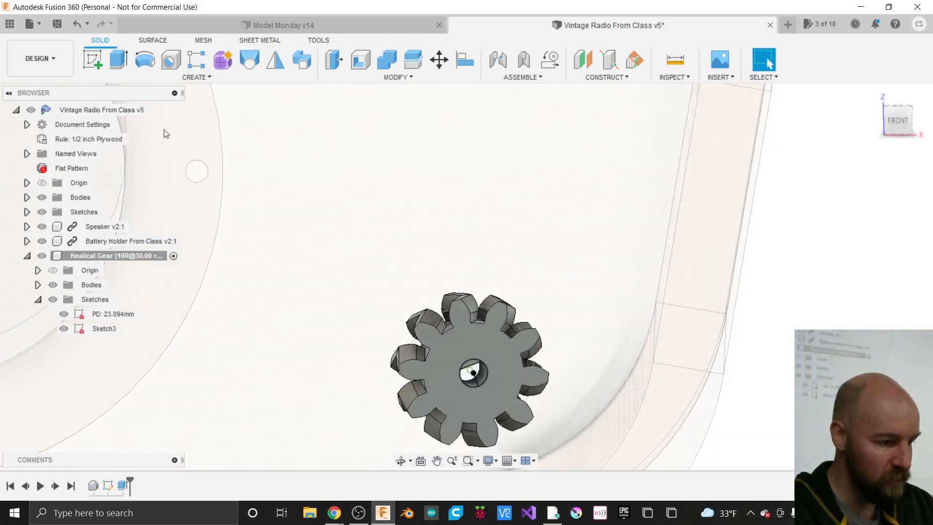
pyautogui.click(157, 111)
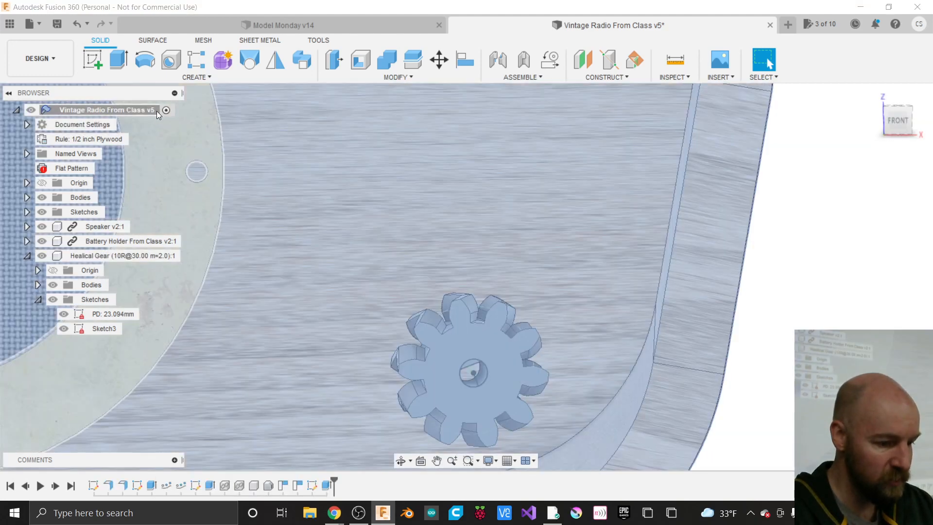
pyautogui.scroll(-2, 578, 257)
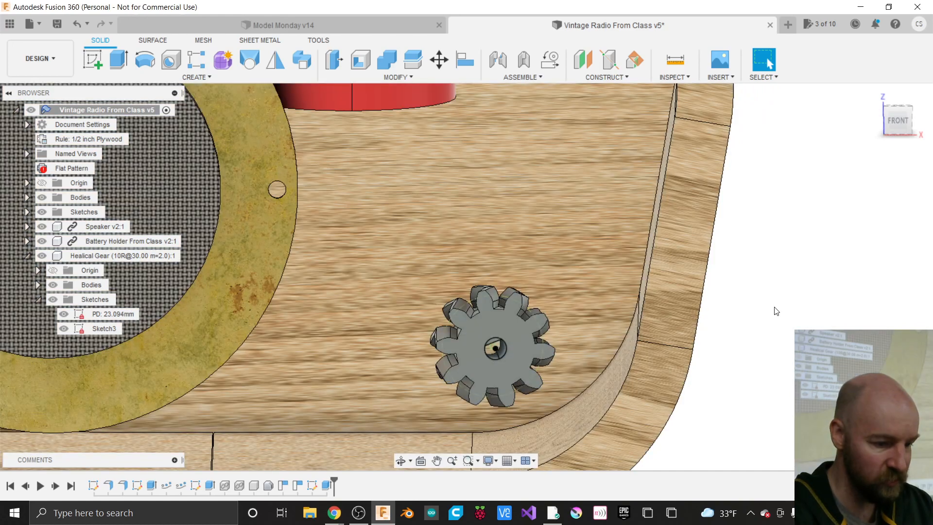
pyautogui.moveTo(893, 123); pyautogui.dragTo(923, 127)
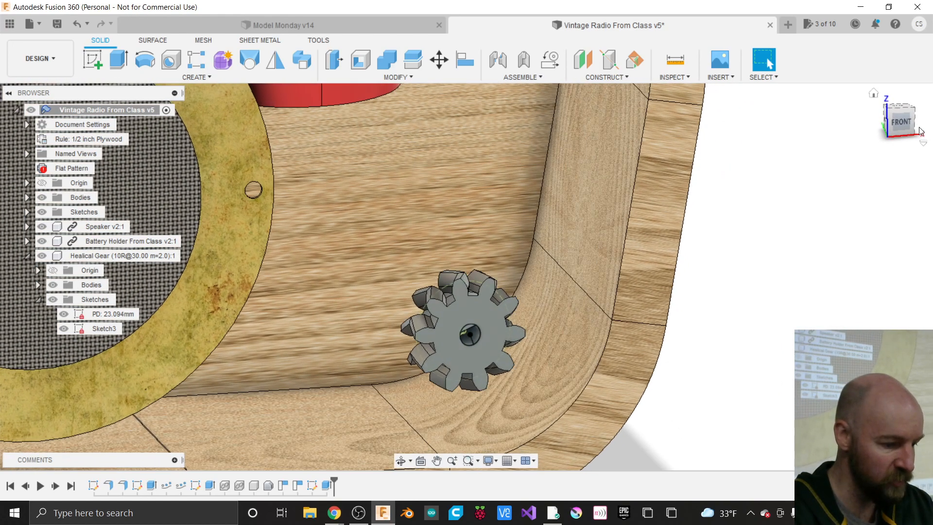
# - Roll back the timeline and select the Healical Gear component in Move/Copy
pyautogui.doubleClick(296, 482)
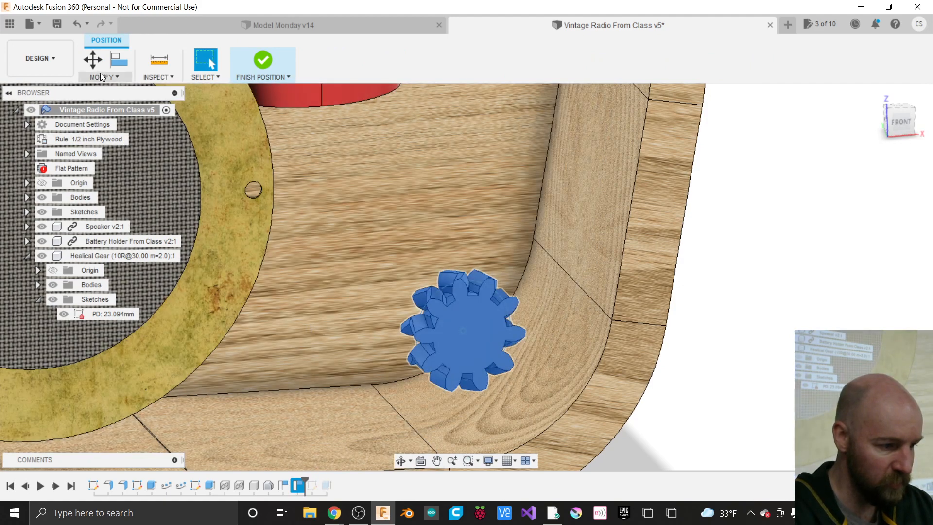
pyautogui.click(93, 61)
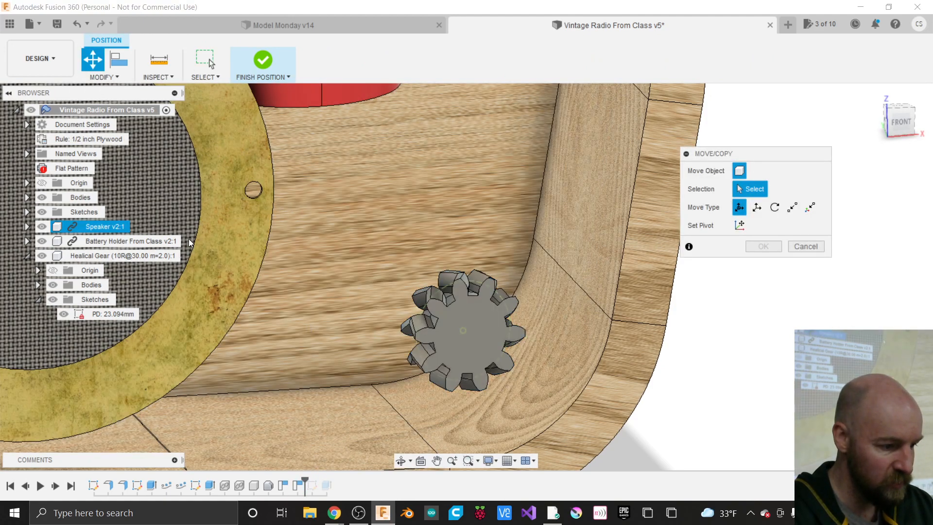
pyautogui.click(156, 259)
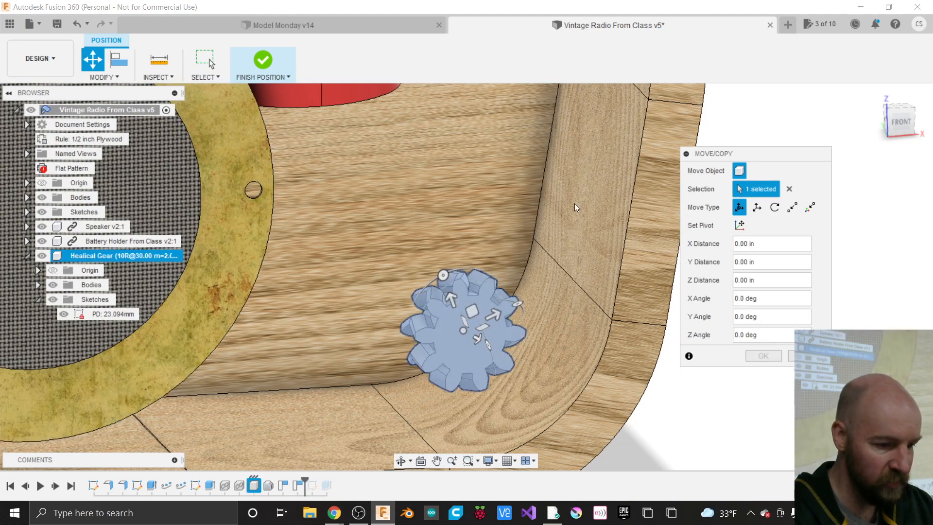
pyautogui.click(900, 120)
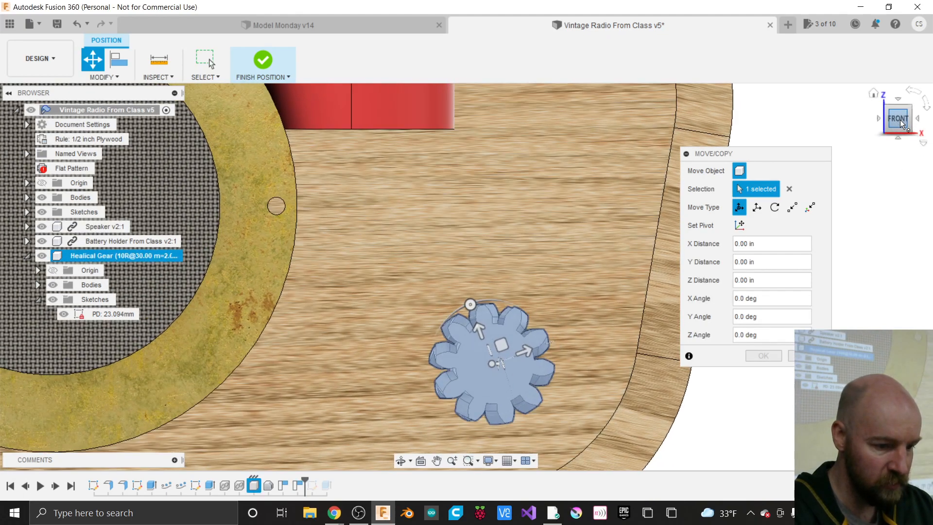
pyautogui.moveTo(900, 120); pyautogui.dragTo(915, 147)
pyautogui.click(898, 110)
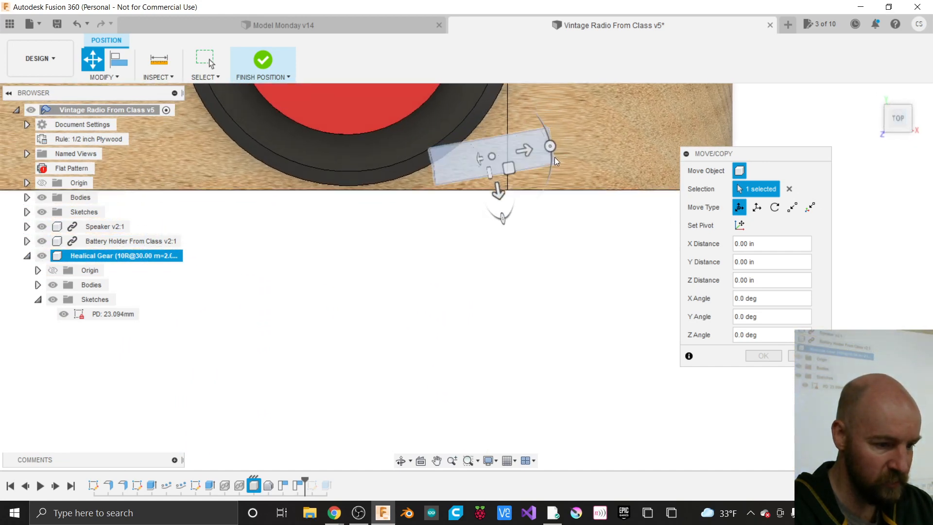
# - Rotate the gear -10° about Y and -5° about X, then apply
pyautogui.moveTo(550, 146)
pyautogui.mouseDown()
pyautogui.moveTo(553, 165)
pyautogui.moveTo(551, 156)
pyautogui.mouseUp()
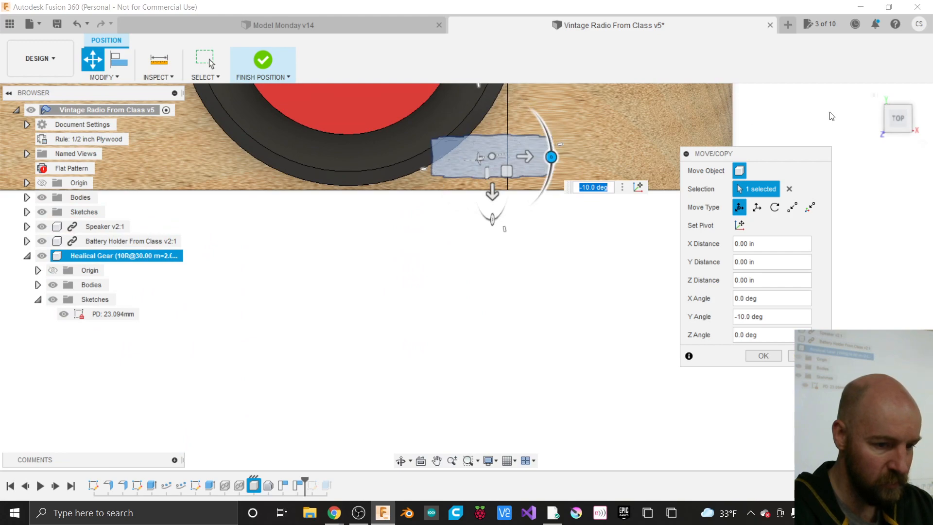
pyautogui.click(917, 118)
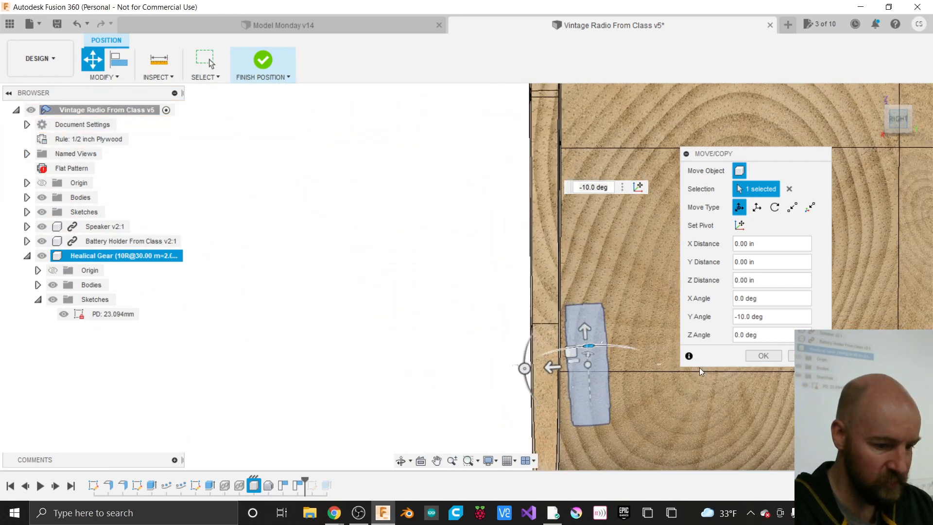
pyautogui.scroll(5, 581, 440)
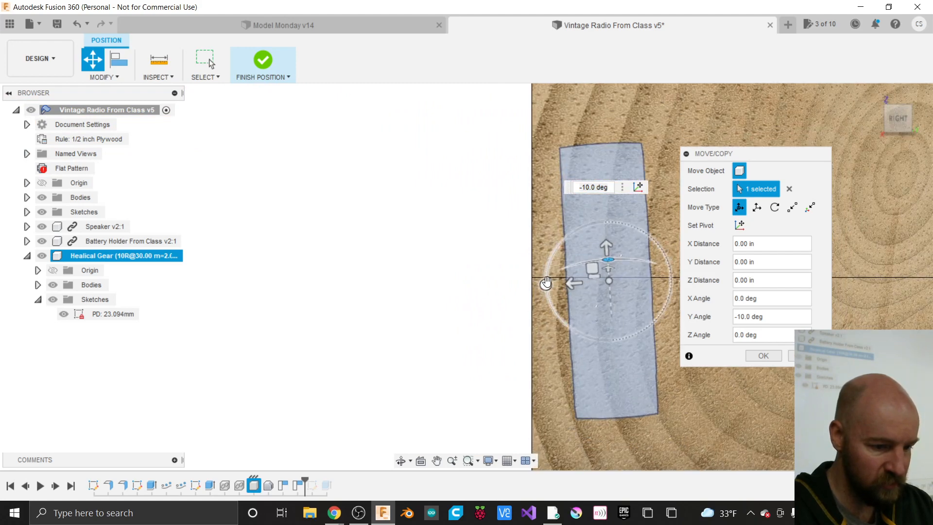
pyautogui.moveTo(546, 283); pyautogui.dragTo(546, 278)
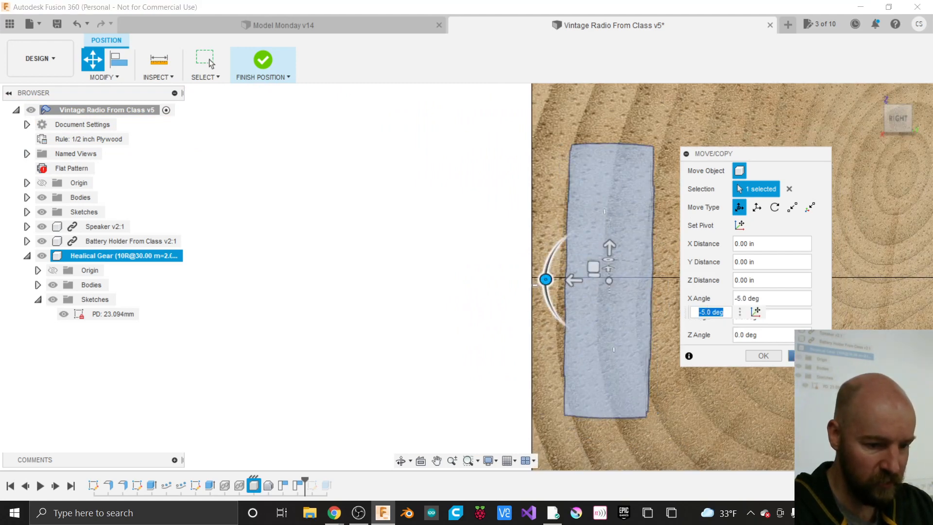
pyautogui.click(802, 356)
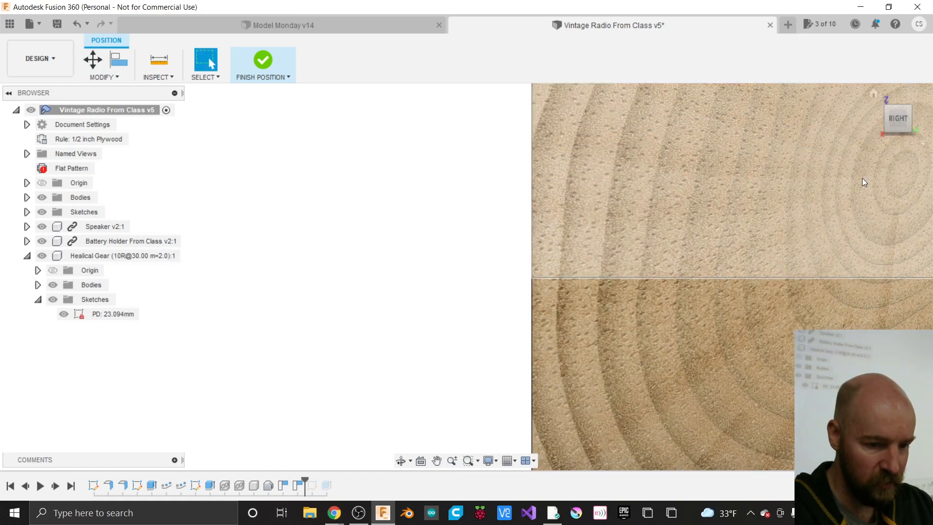
pyautogui.moveTo(897, 119); pyautogui.dragTo(927, 131)
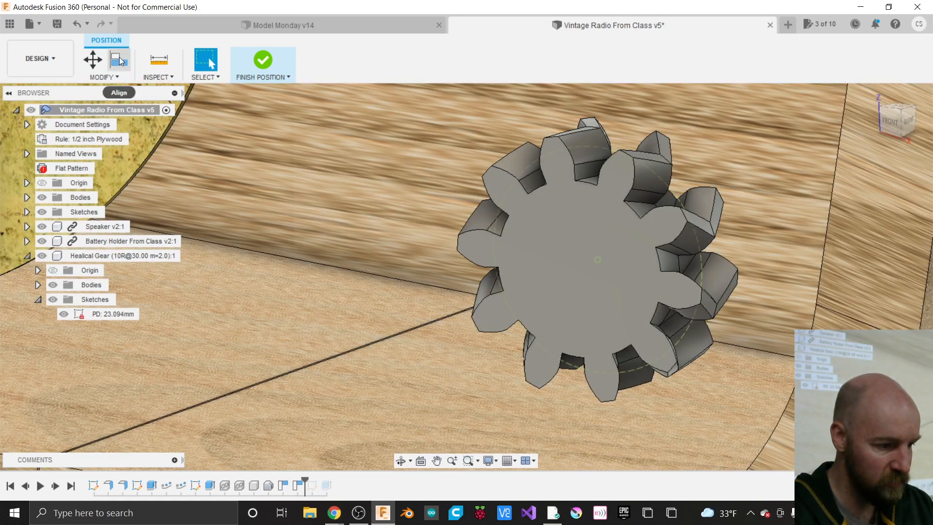
# - Align the gear's top face to the corner of the radio's inner floor
pyautogui.click(118, 58)
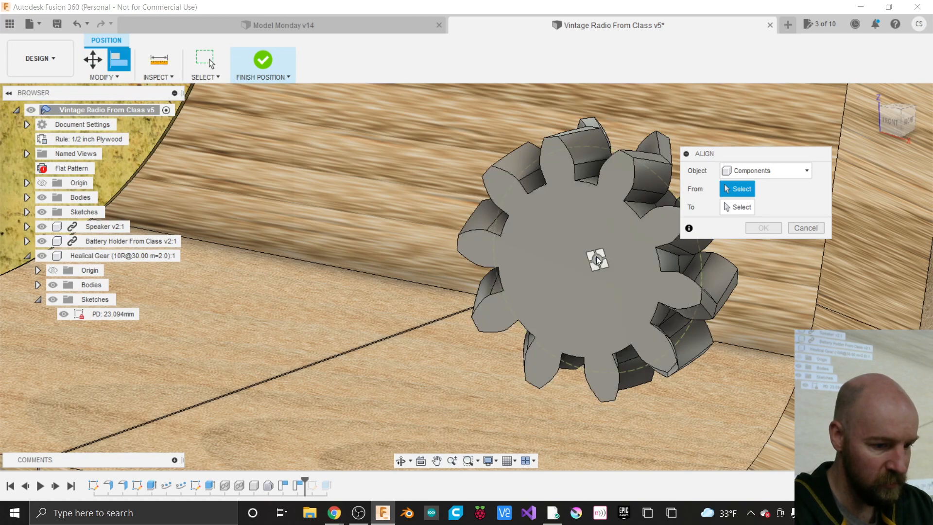
pyautogui.click(573, 273)
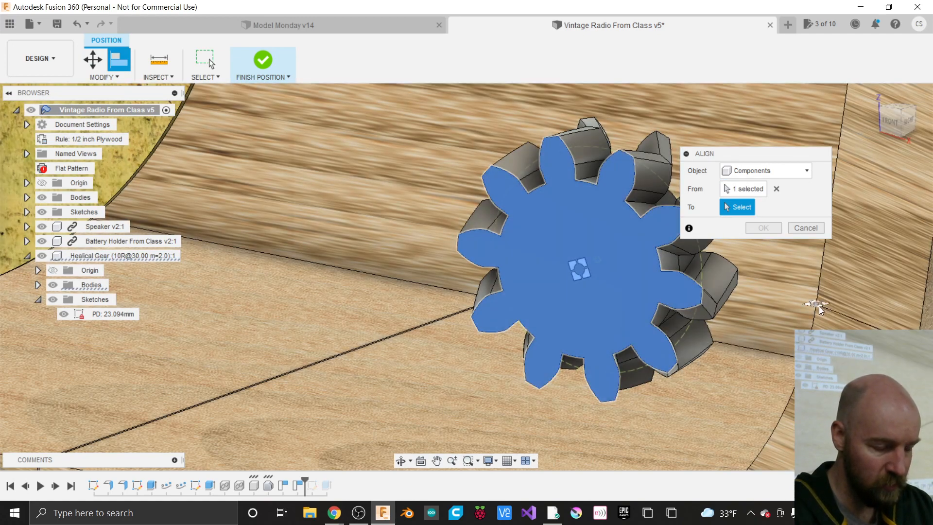
pyautogui.scroll(-4, 733, 264)
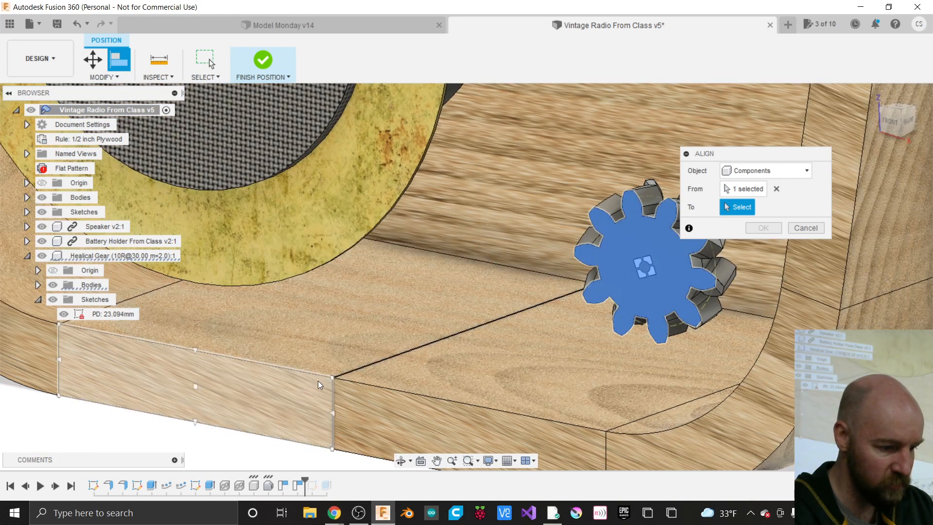
pyautogui.click(345, 371)
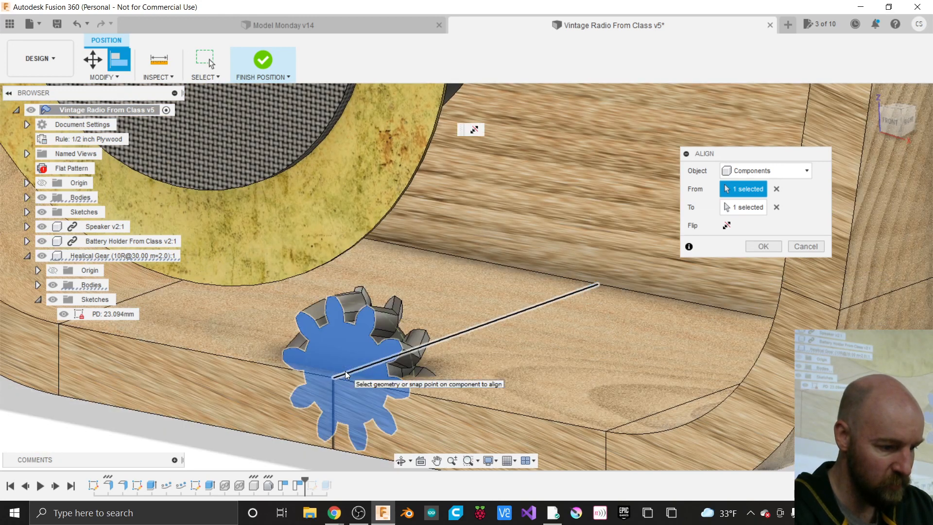
pyautogui.click(762, 248)
# - Move the Healical Gear 2.80 in along X and finish the position
pyautogui.press('m')
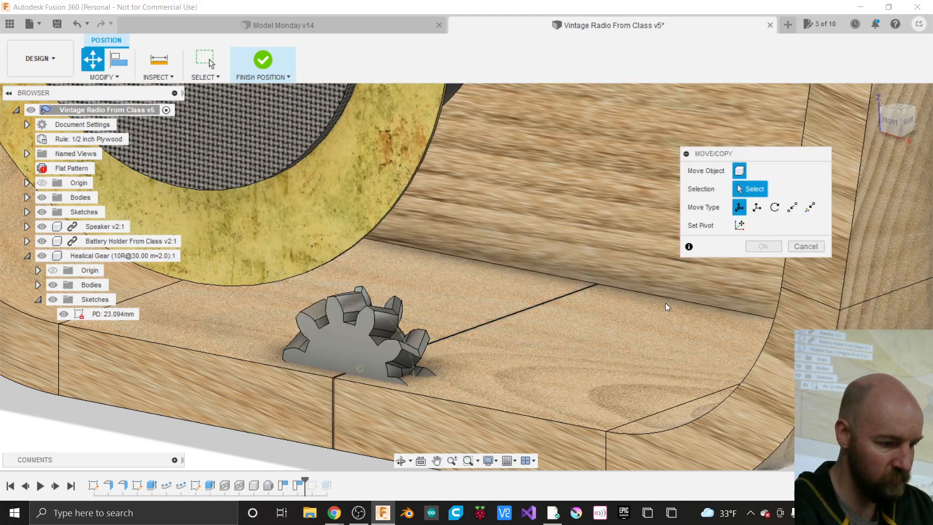
pyautogui.click(345, 354)
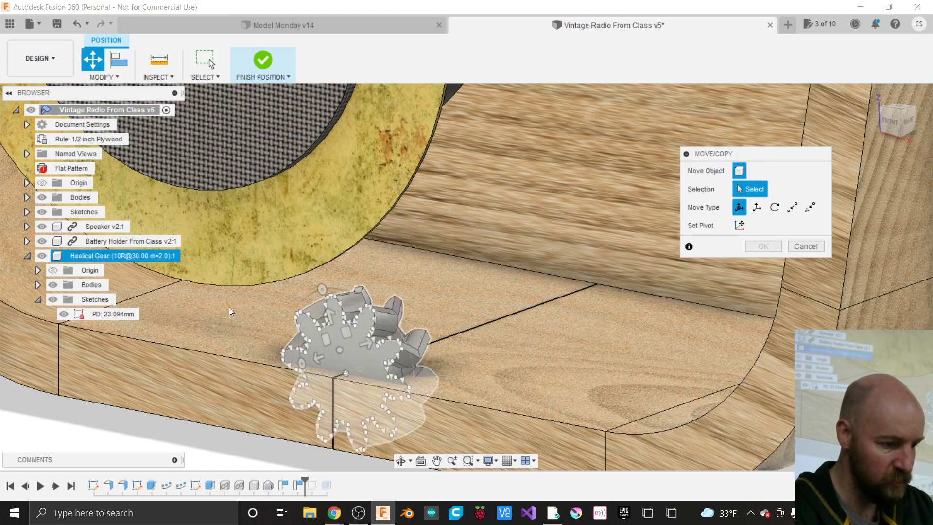
pyautogui.click(160, 258)
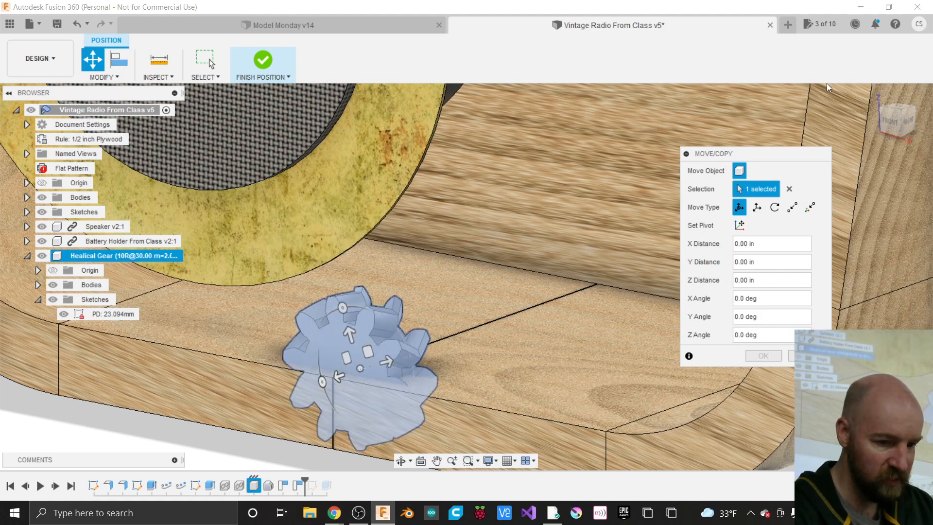
pyautogui.click(890, 121)
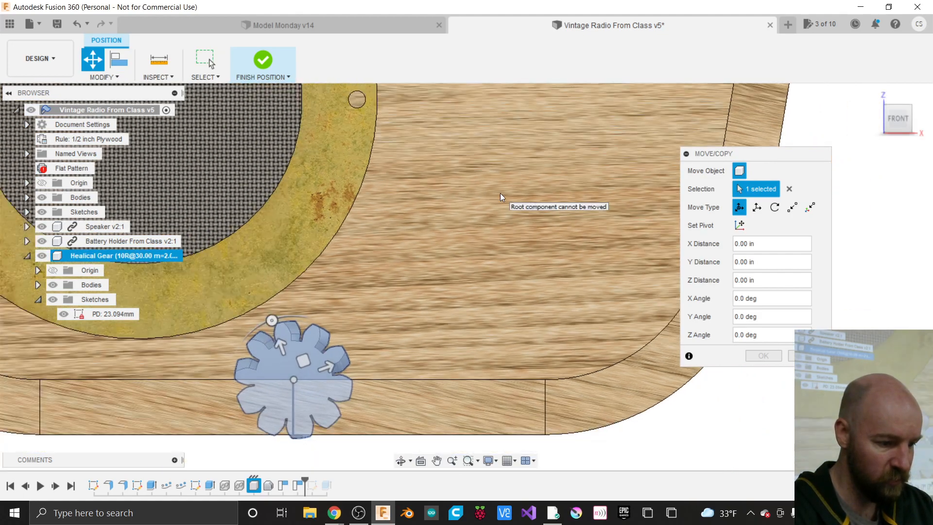
pyautogui.moveTo(328, 365); pyautogui.dragTo(622, 274)
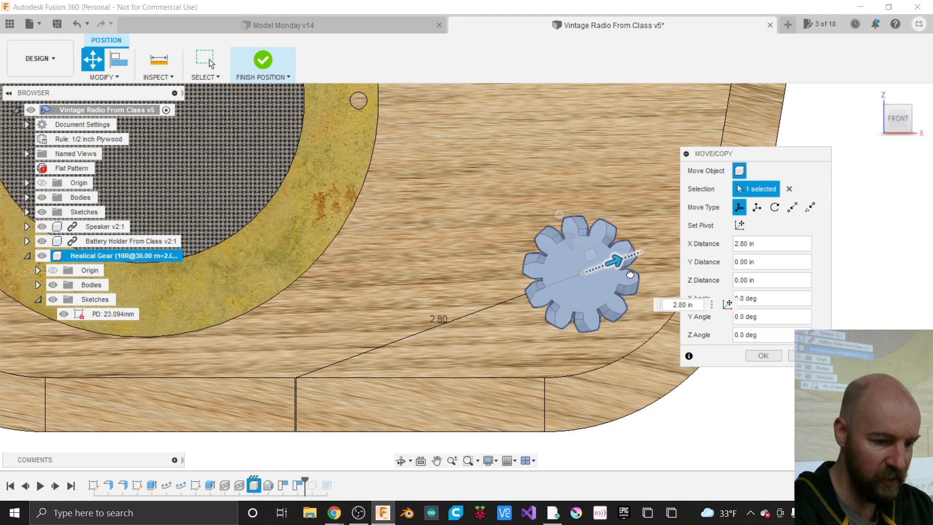
pyautogui.click(763, 355)
pyautogui.click(899, 127)
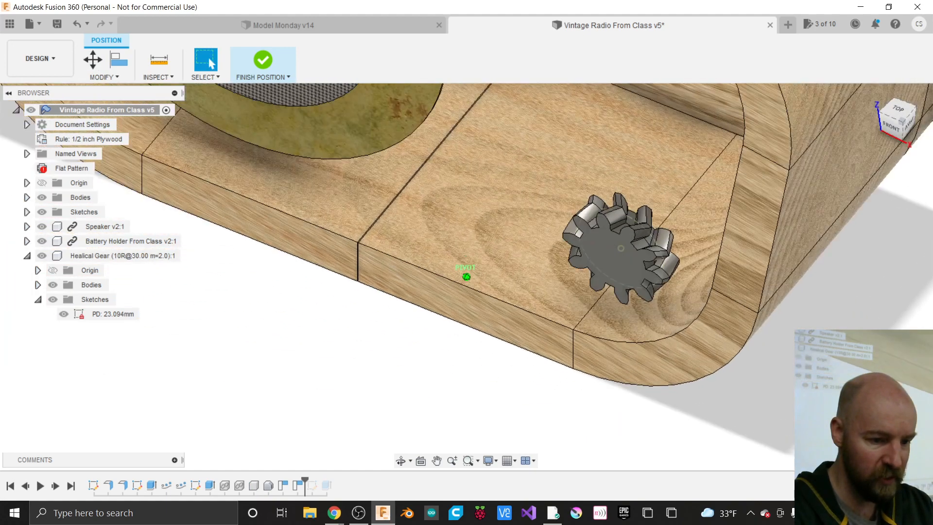
pyautogui.click(265, 61)
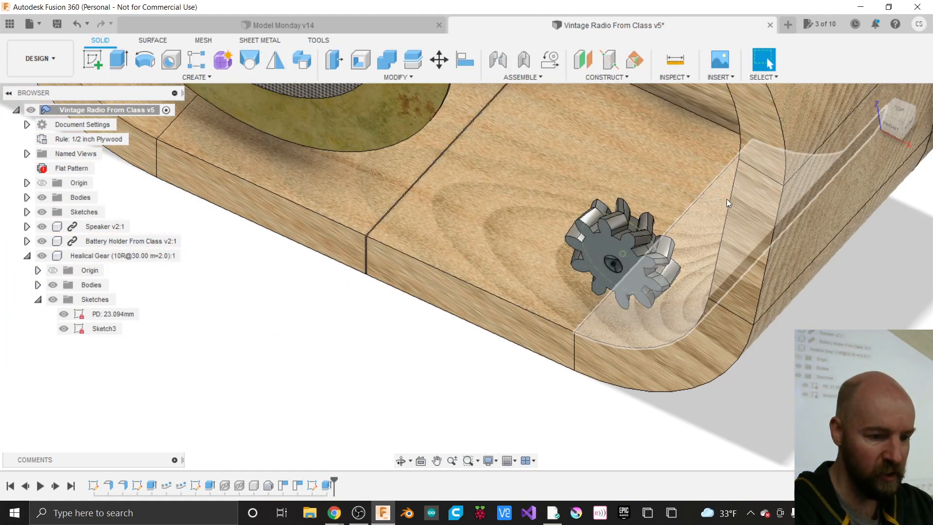
pyautogui.scroll(5, 726, 199)
pyautogui.moveTo(890, 119); pyautogui.dragTo(924, 107)
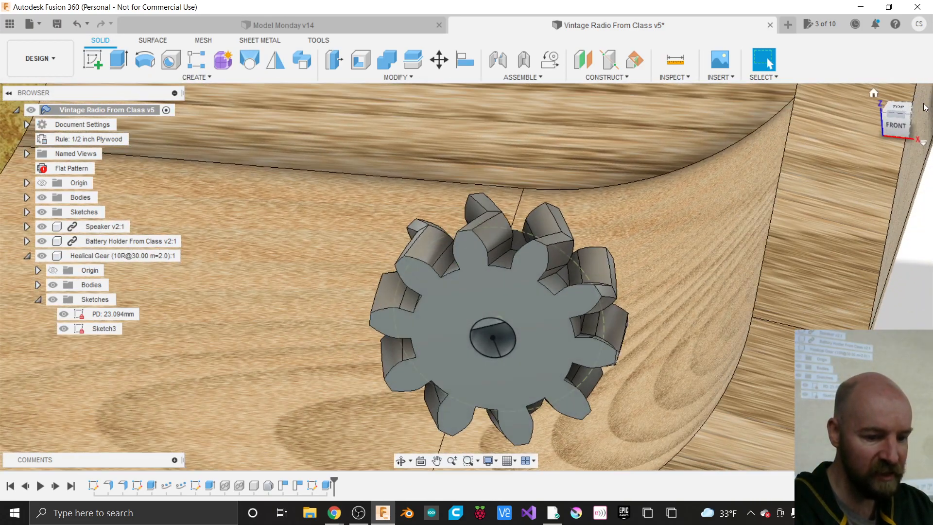
pyautogui.scroll(-3, 658, 181)
pyautogui.scroll(-1, 788, 314)
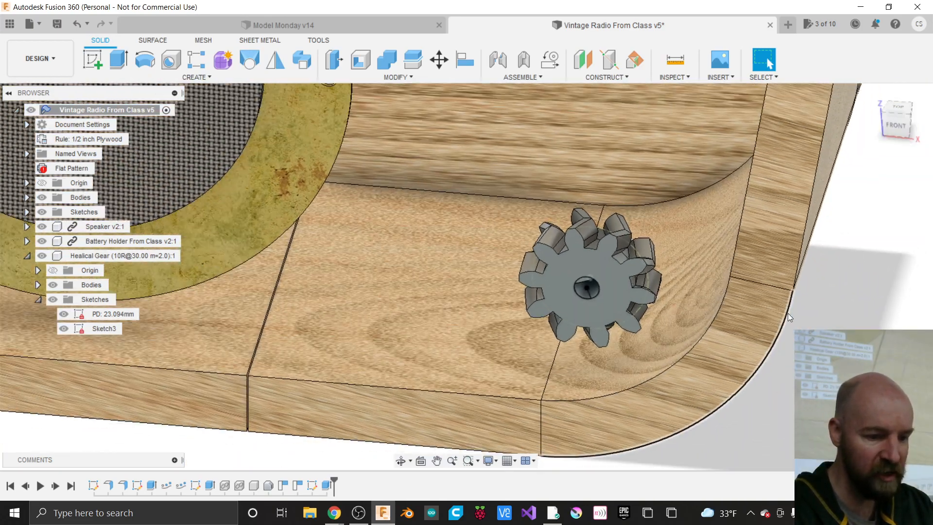
pyautogui.scroll(-4, 788, 313)
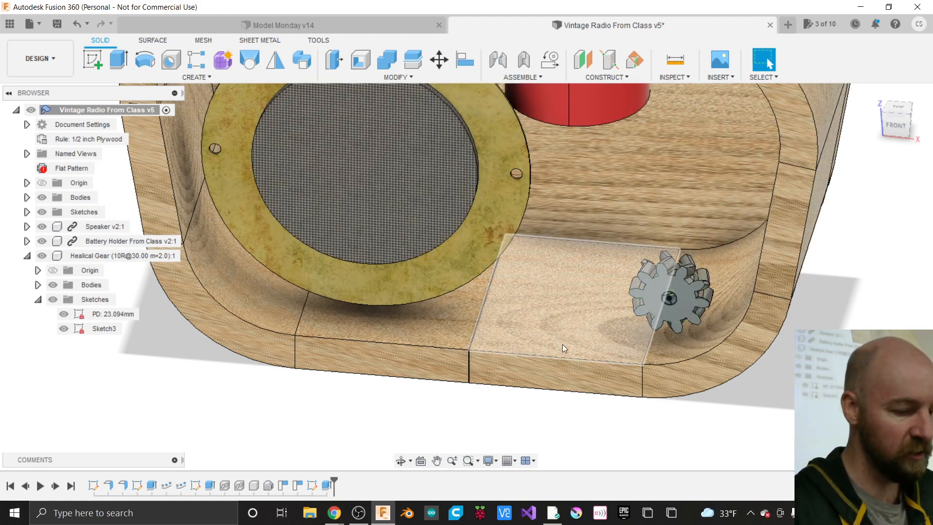
pyautogui.scroll(-1, 562, 344)
pyautogui.scroll(-2, 561, 344)
pyautogui.scroll(3, 594, 209)
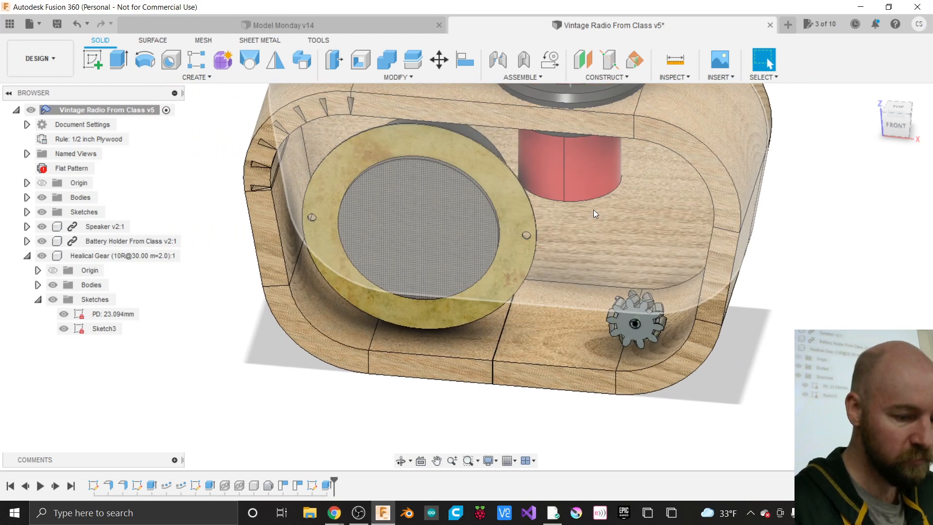
pyautogui.scroll(1, 593, 208)
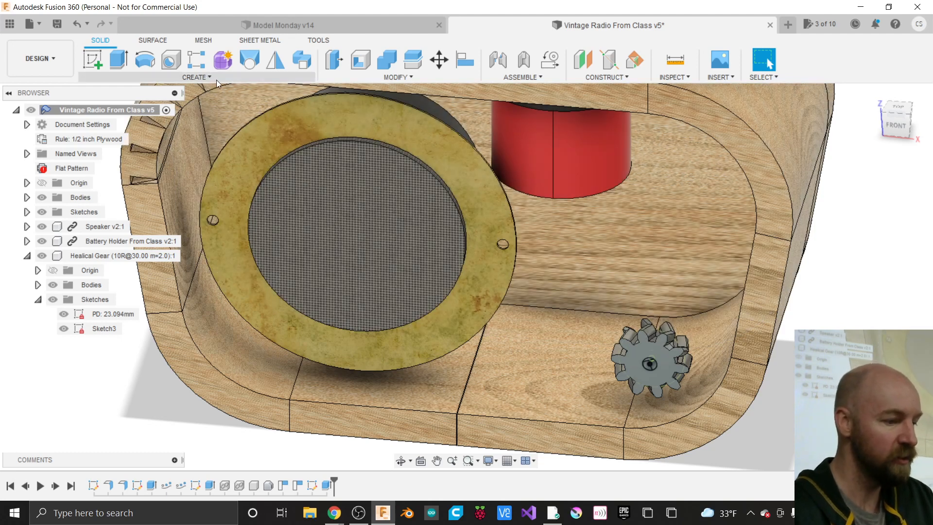
# - Start a Helical Gear+ with Preview on and change Teeth from 10 to 20
pyautogui.click(208, 78)
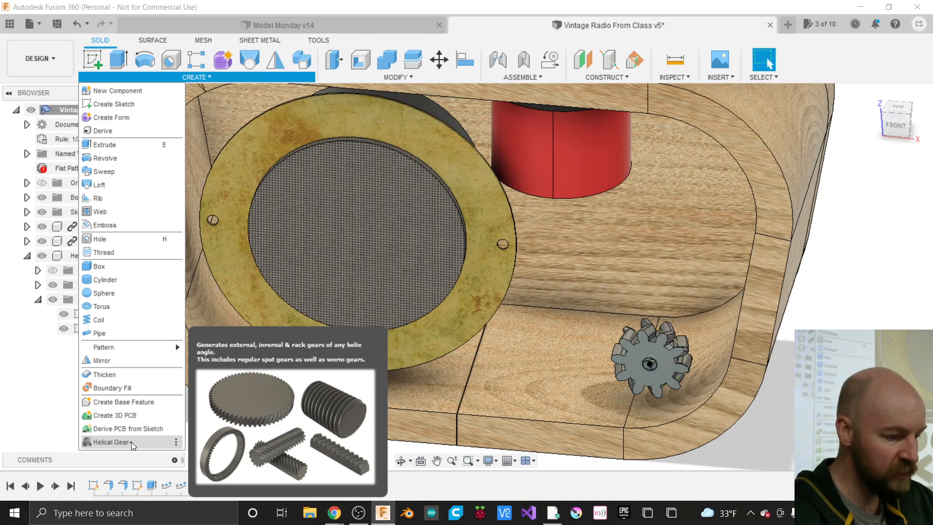
pyautogui.click(111, 441)
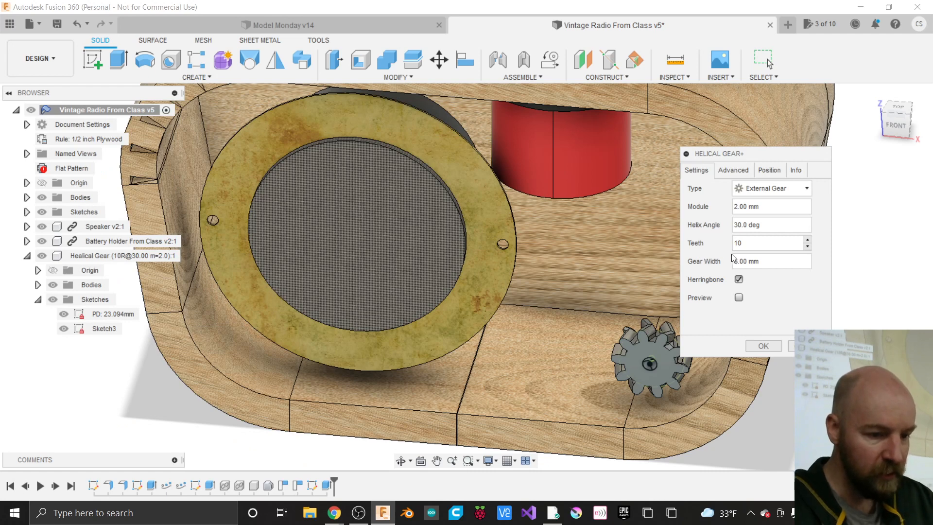
pyautogui.moveTo(734, 149); pyautogui.dragTo(781, 165)
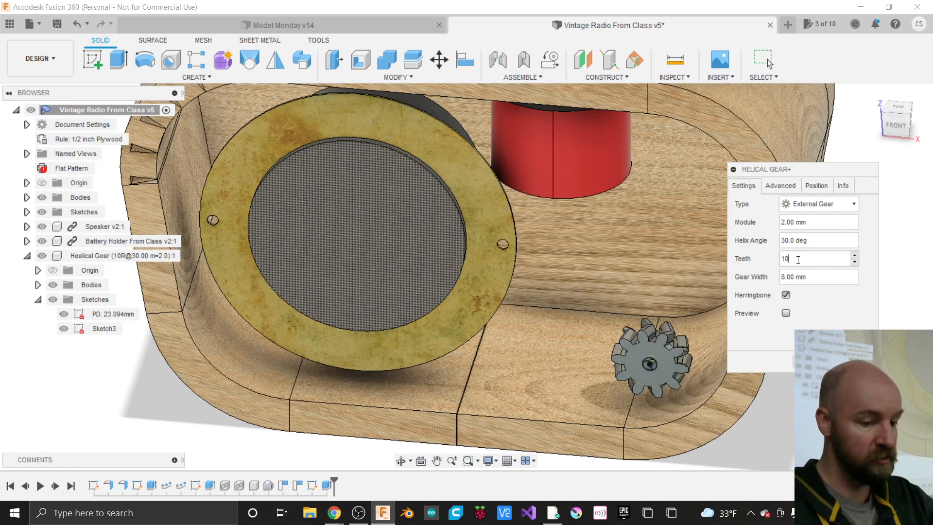
pyautogui.click(785, 313)
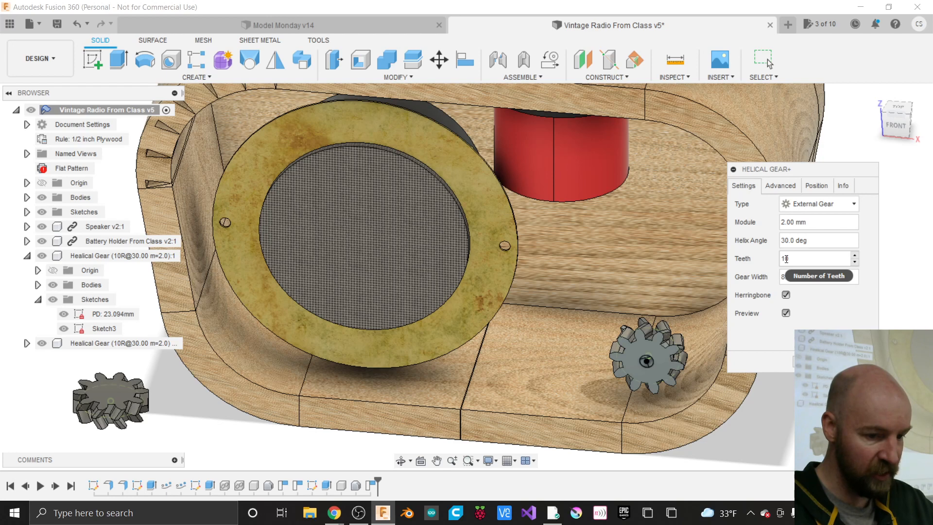
pyautogui.doubleClick(786, 259)
pyautogui.write('20')
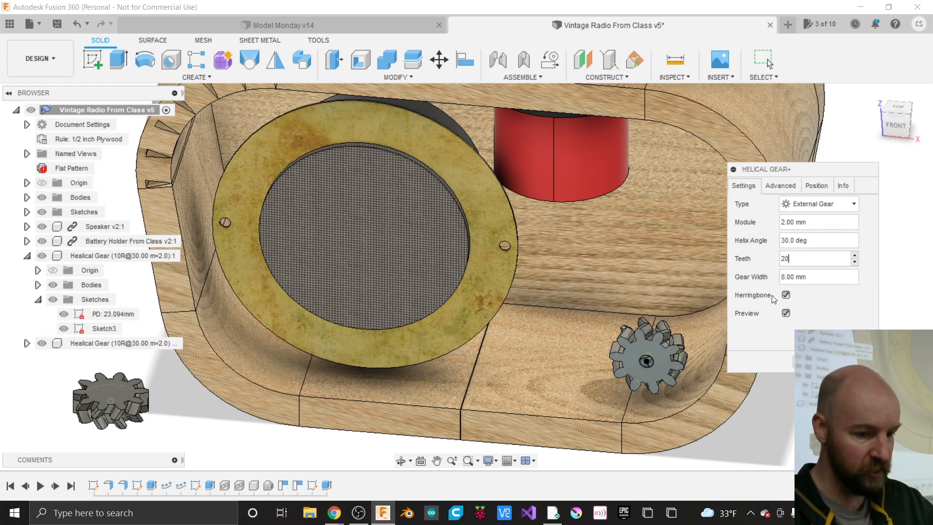
pyautogui.click(817, 277)
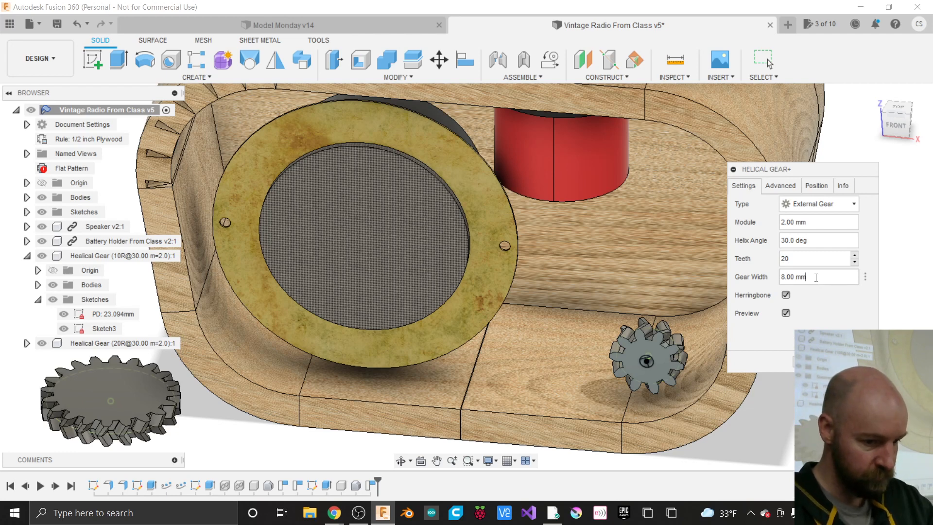
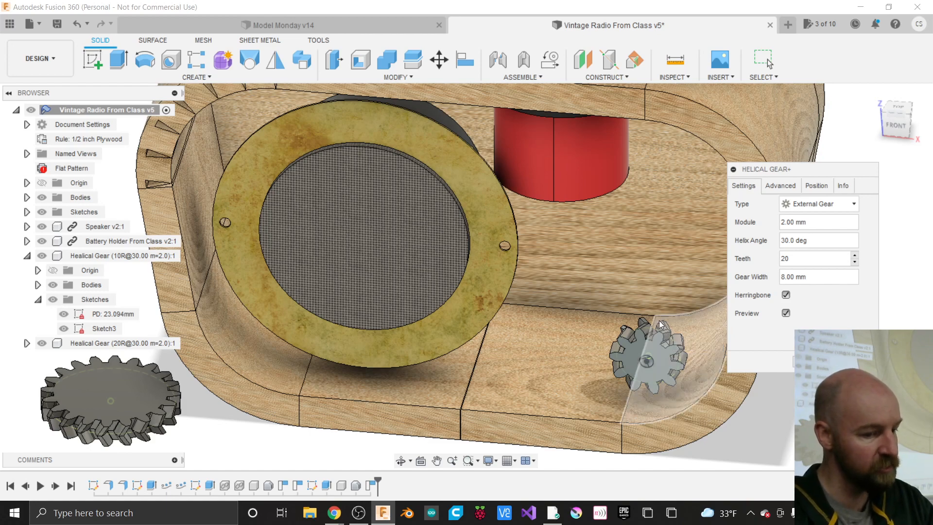
# - Give the 20-tooth helical gear a 2.00 mm module and herringbone teeth
pyautogui.click(788, 225)
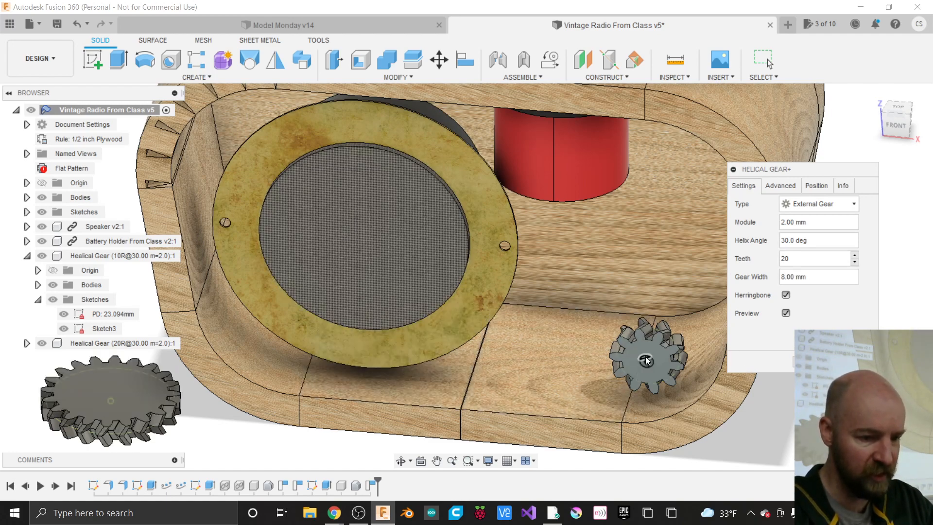
pyautogui.click(786, 295)
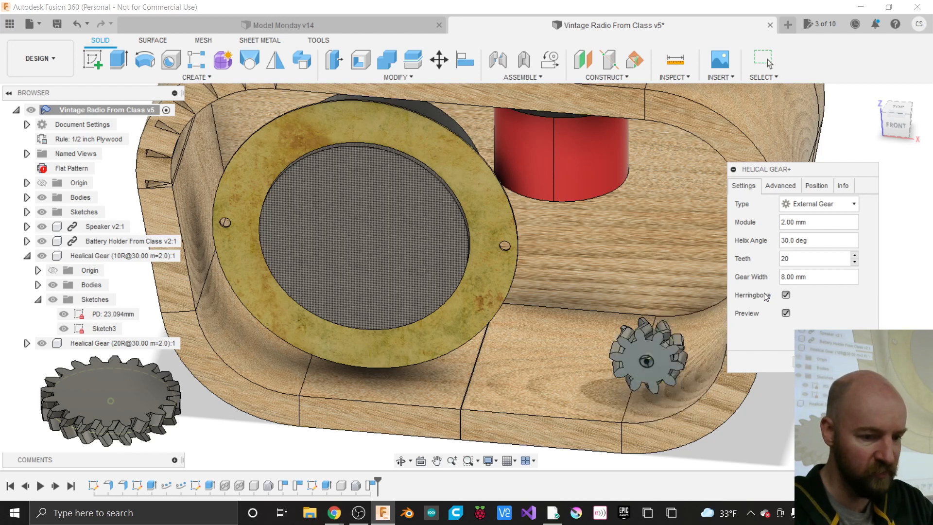
pyautogui.click(815, 186)
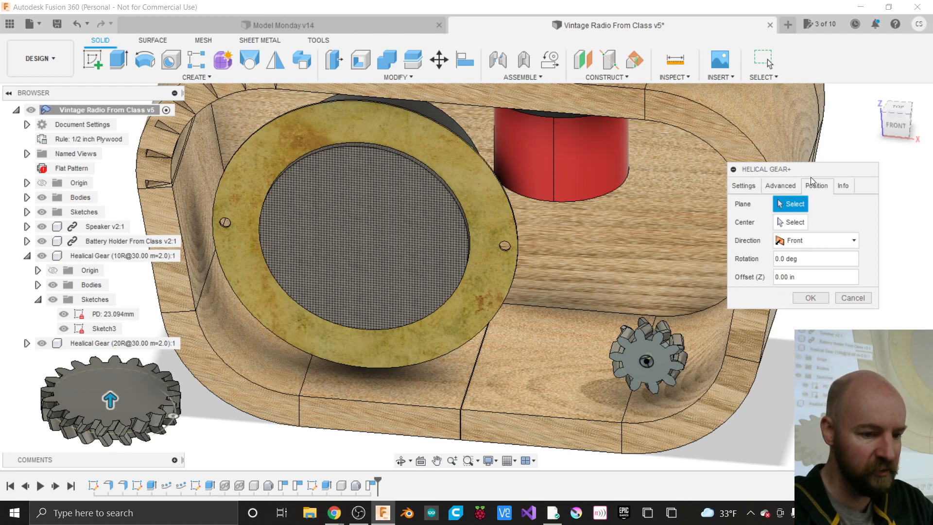
# - Try centring the 20-tooth gear on the small gear, then clear it and view straight-on
pyautogui.click(790, 223)
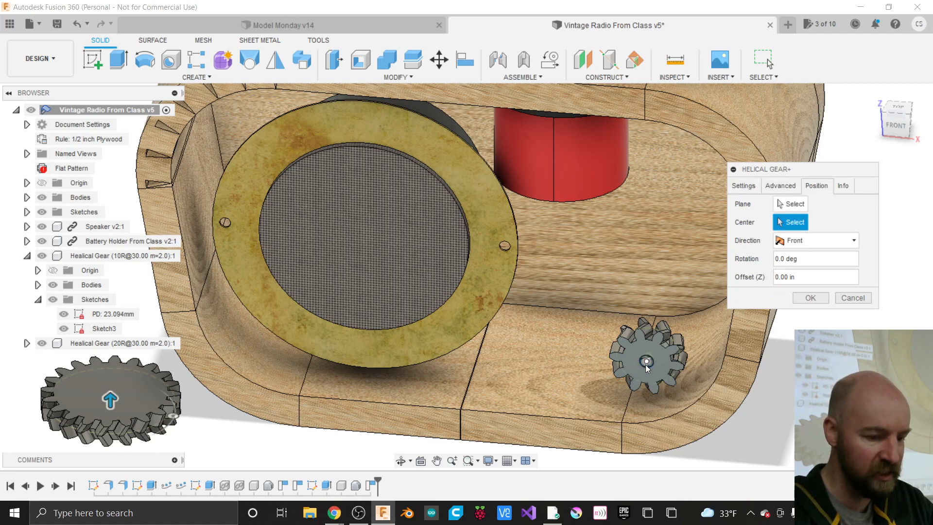
pyautogui.click(645, 363)
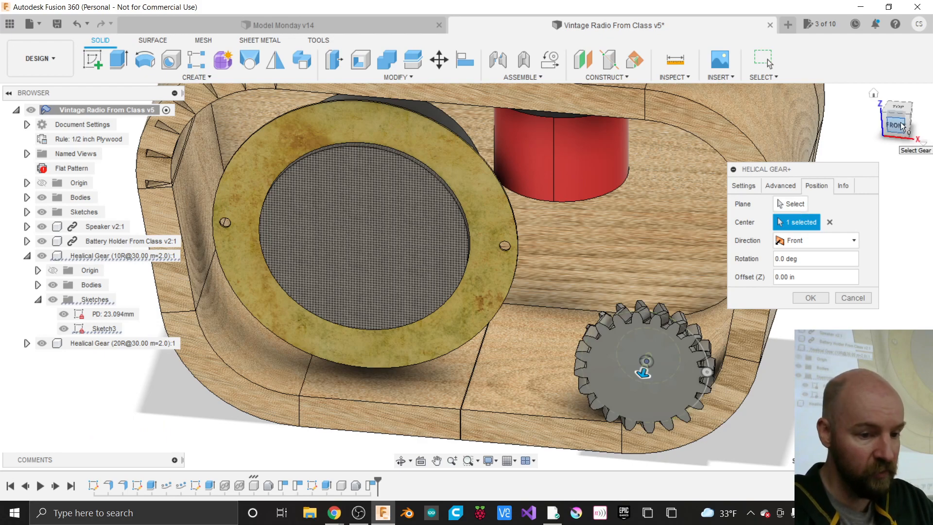
pyautogui.moveTo(466, 276)
pyautogui.keyDown('shift'); pyautogui.mouseDown(button='middle')
pyautogui.moveTo(515, 270)
pyautogui.moveTo(466, 276)
pyautogui.mouseUp(button='middle'); pyautogui.keyUp('shift')
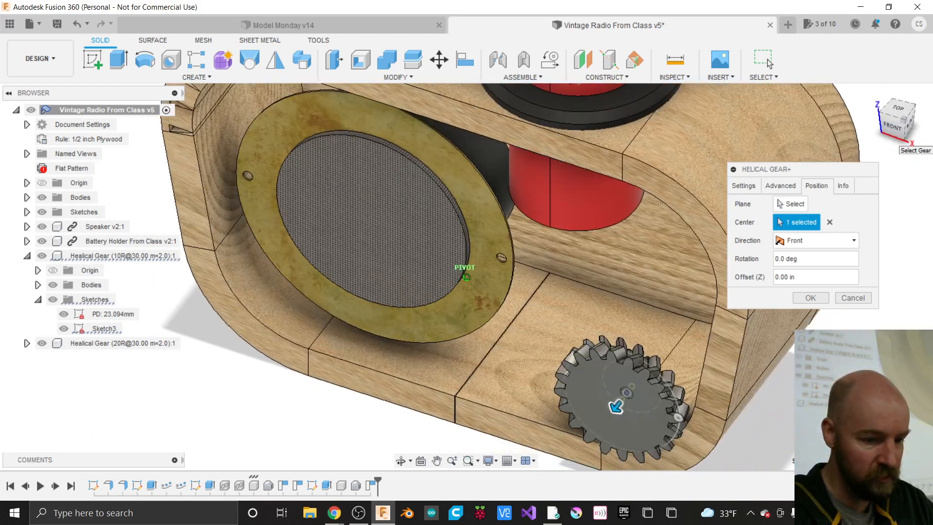
pyautogui.click(828, 222)
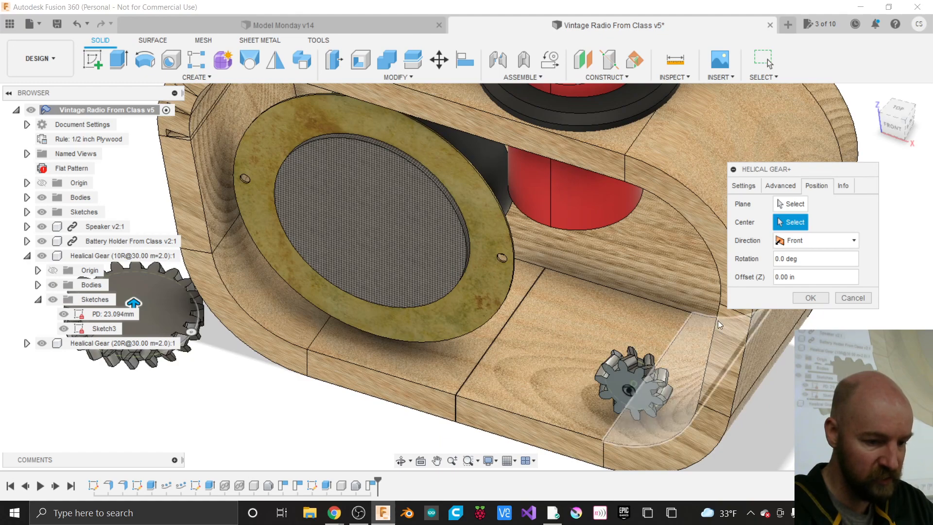
pyautogui.click(892, 122)
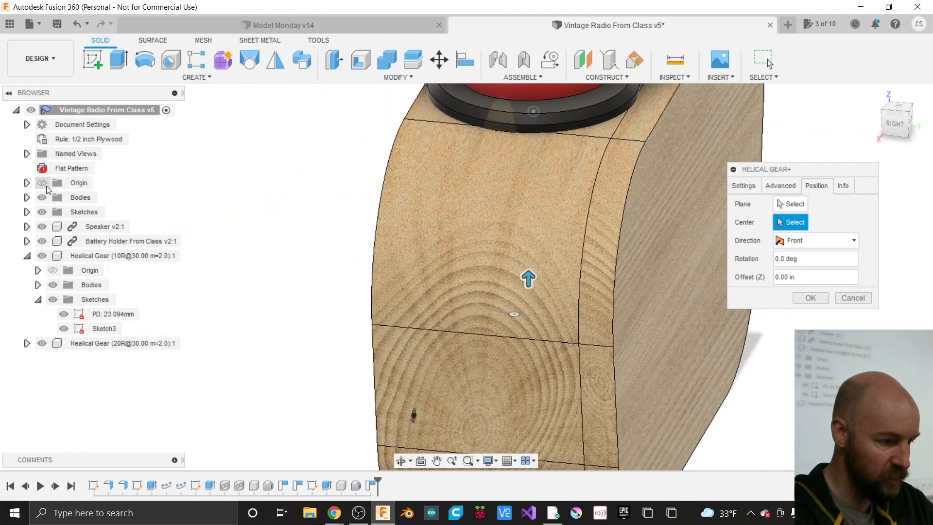
# - Hide the plywood case bodies and centre the gear on the small gear's center point
pyautogui.click(41, 197)
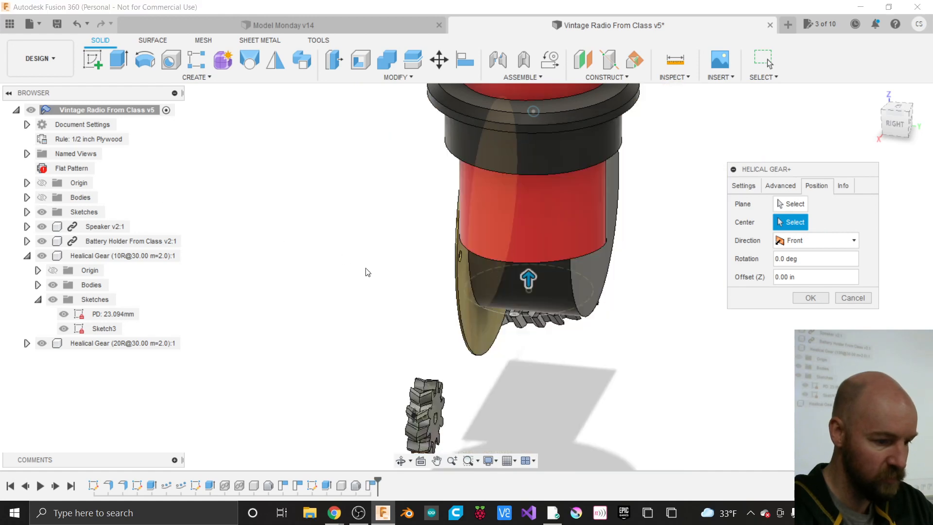
pyautogui.click(434, 421)
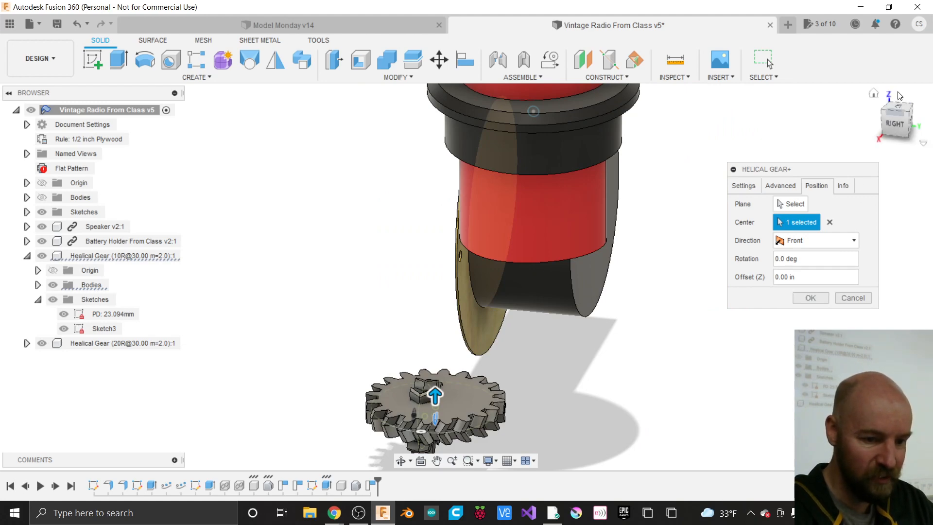
pyautogui.moveTo(895, 122); pyautogui.dragTo(925, 106)
pyautogui.click(831, 225)
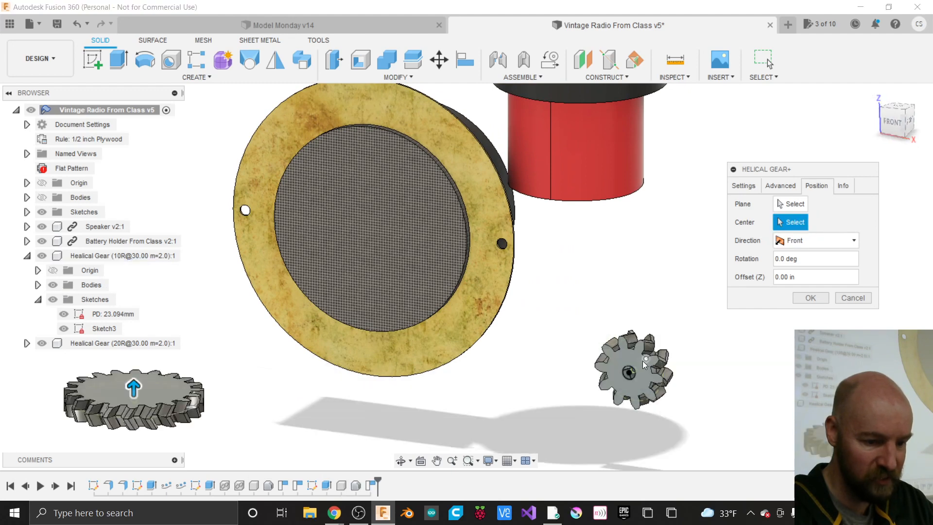
pyautogui.click(629, 373)
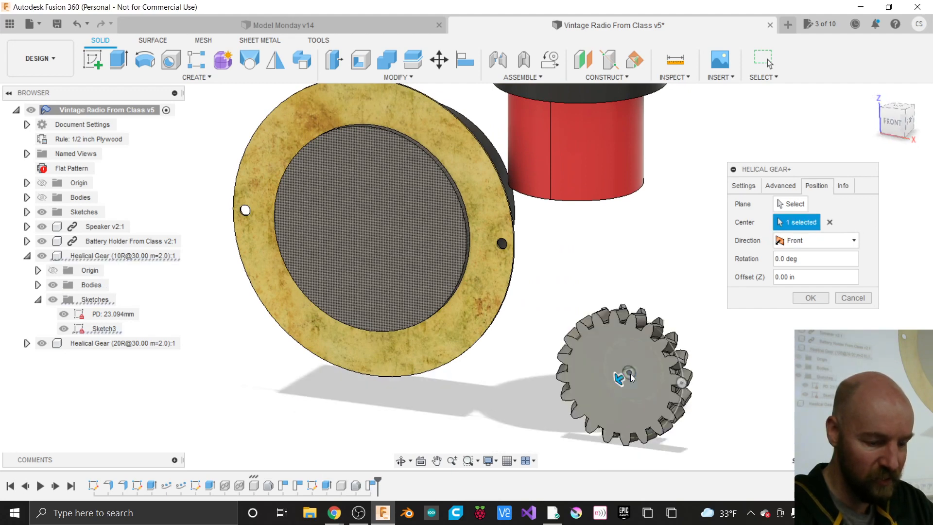
pyautogui.scroll(2, 631, 376)
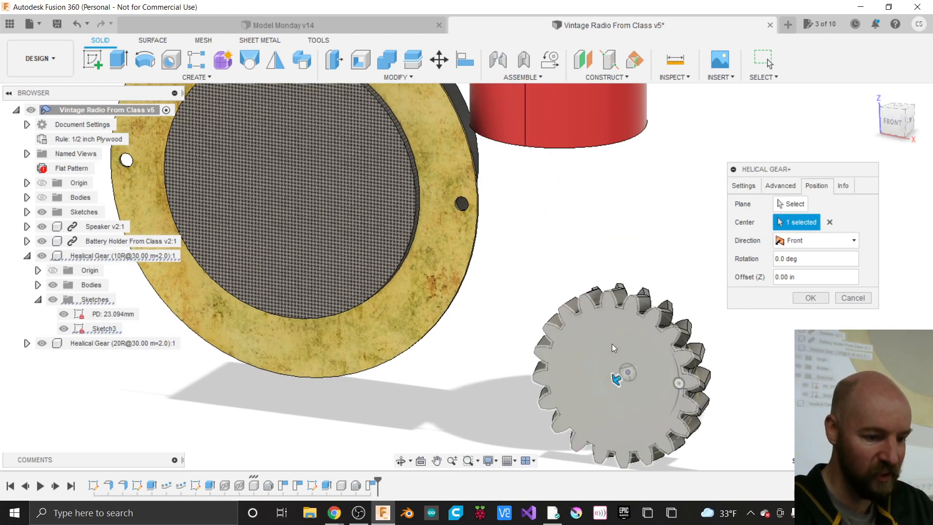
pyautogui.scroll(-2, 611, 344)
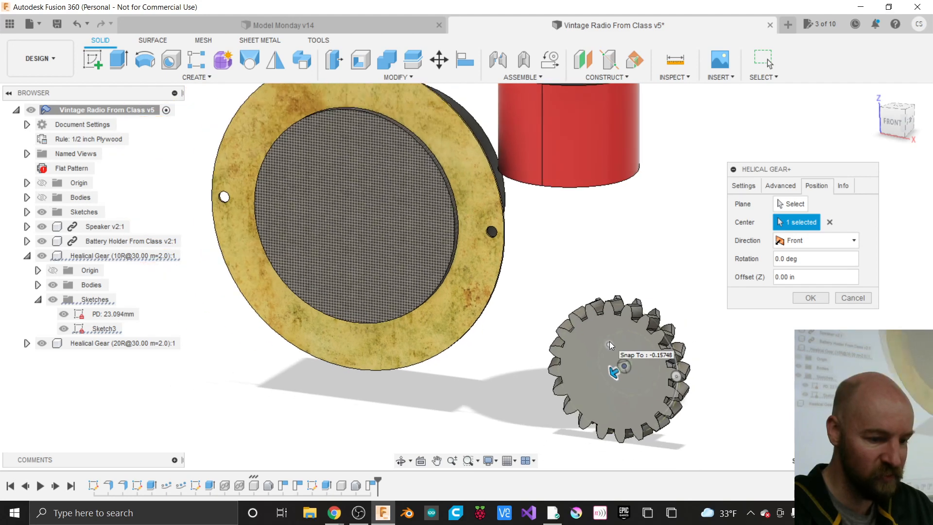
# - Check the gear preview from the right and front views, then review the Advanced settings
pyautogui.click(899, 127)
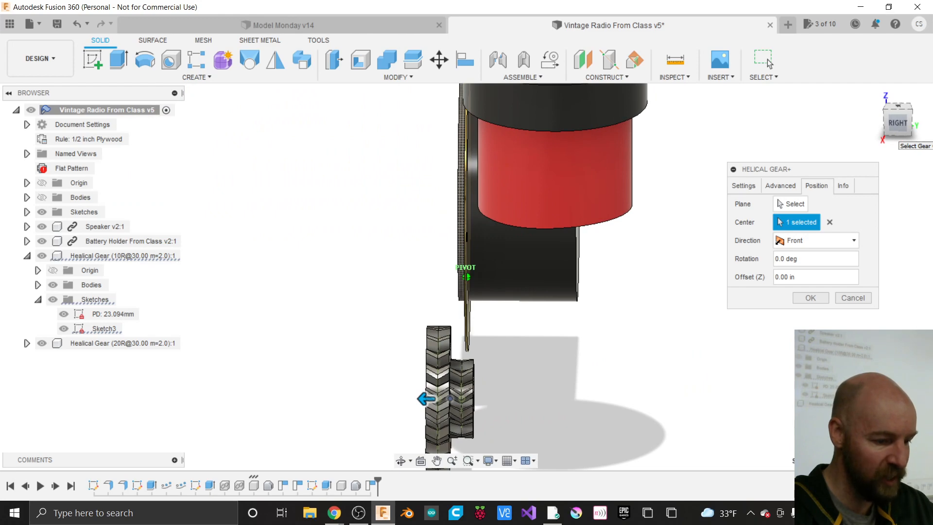
pyautogui.moveTo(895, 129); pyautogui.dragTo(921, 127)
pyautogui.click(897, 124)
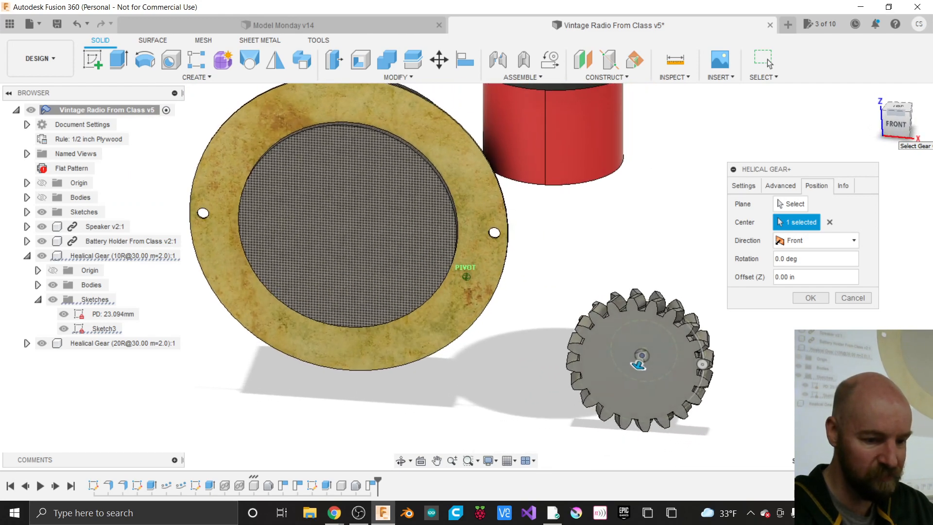
pyautogui.click(788, 187)
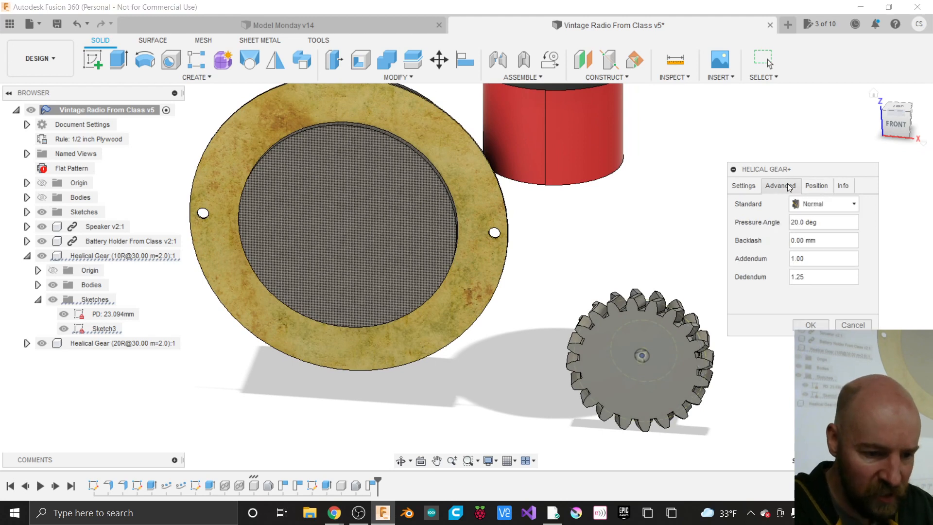
# - Place the gear on Sketch3's face, centred on the small gear's center point
pyautogui.click(817, 186)
pyautogui.click(796, 204)
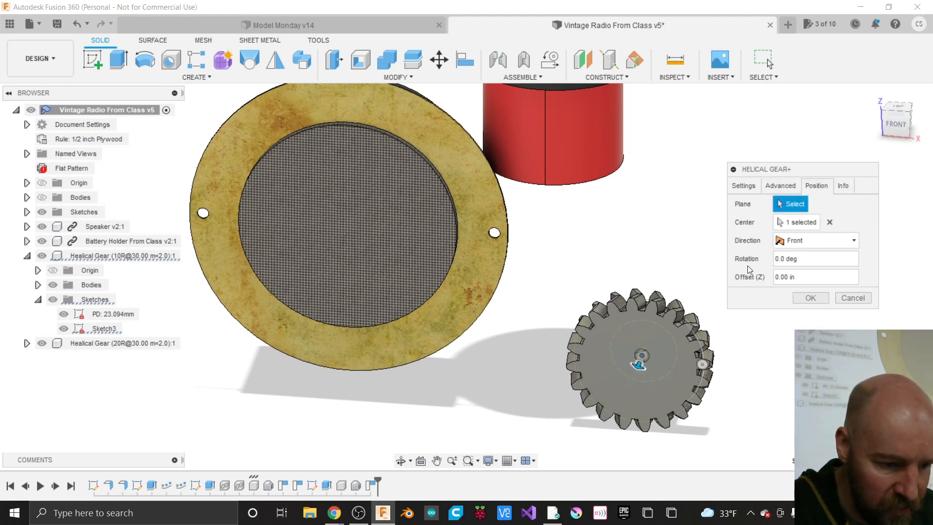
pyautogui.click(828, 223)
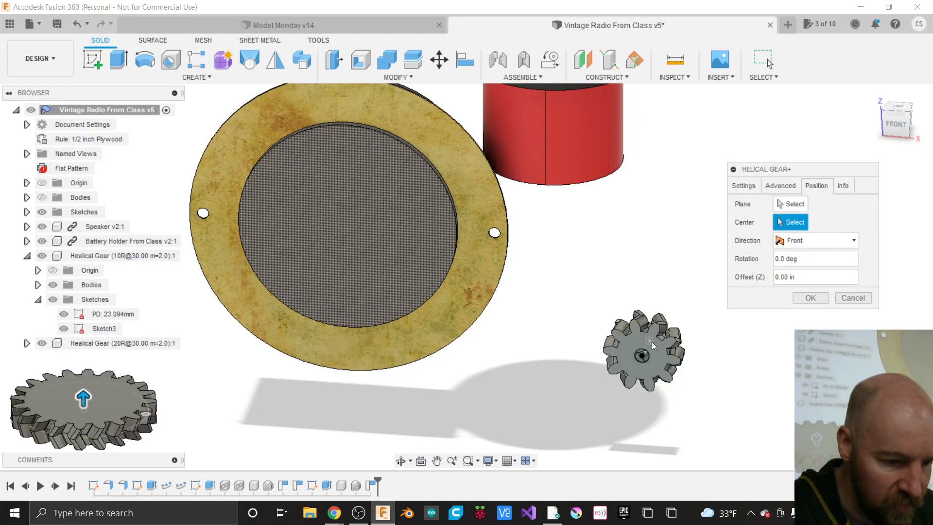
pyautogui.click(792, 203)
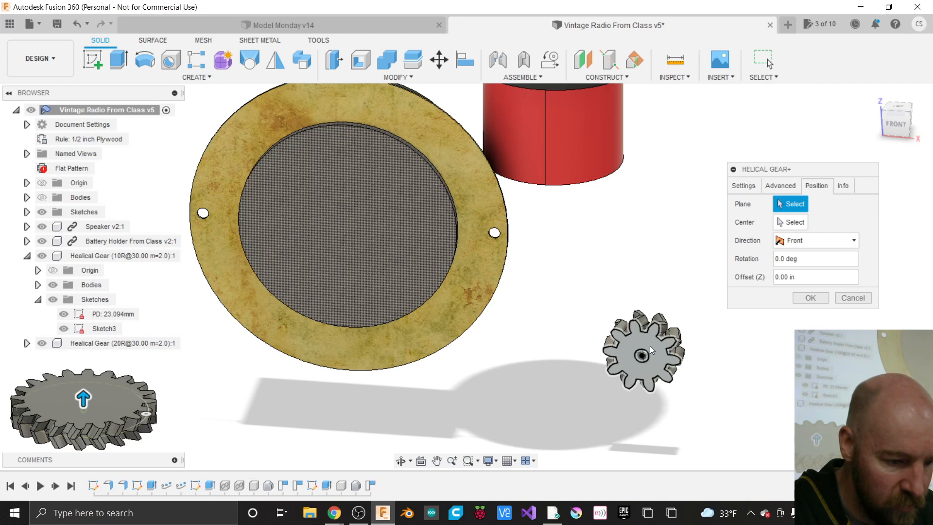
pyautogui.click(649, 346)
pyautogui.click(791, 223)
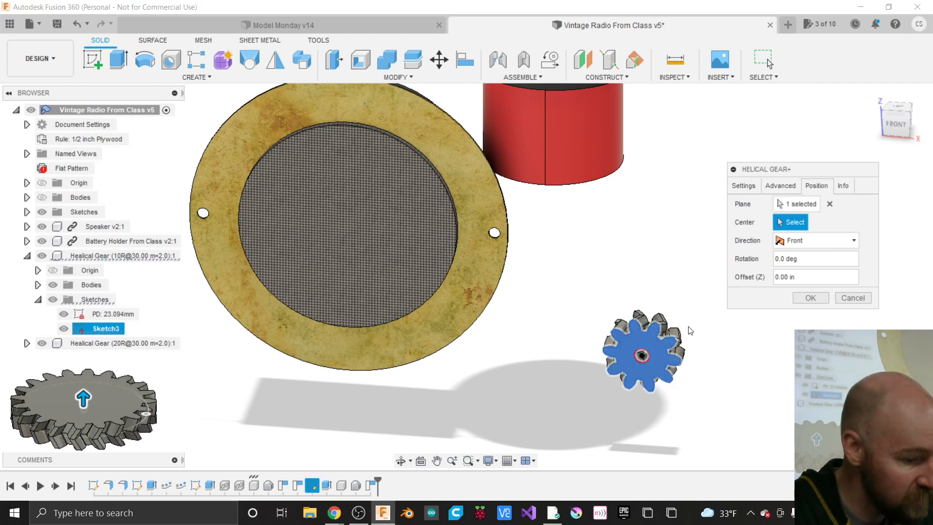
pyautogui.click(642, 357)
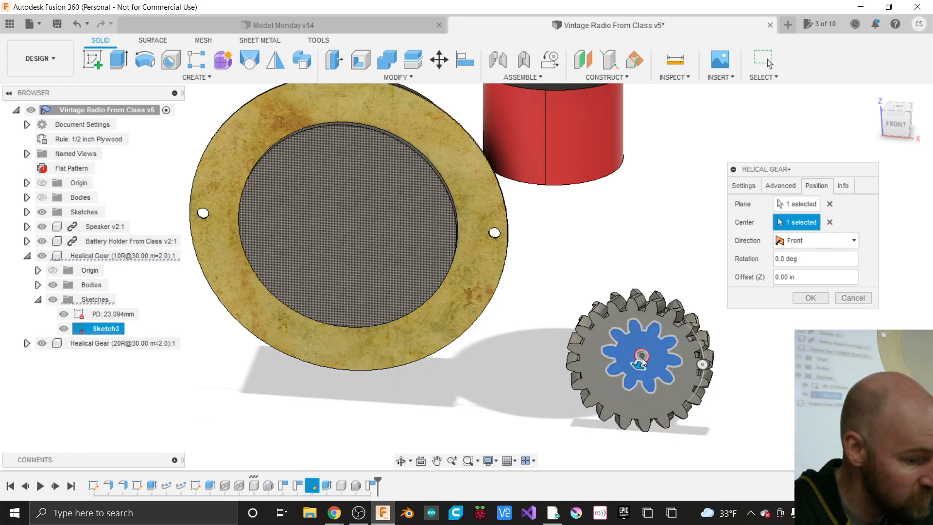
# - Check the gears' alignment from an angled view and create the 20-tooth gear
pyautogui.click(885, 123)
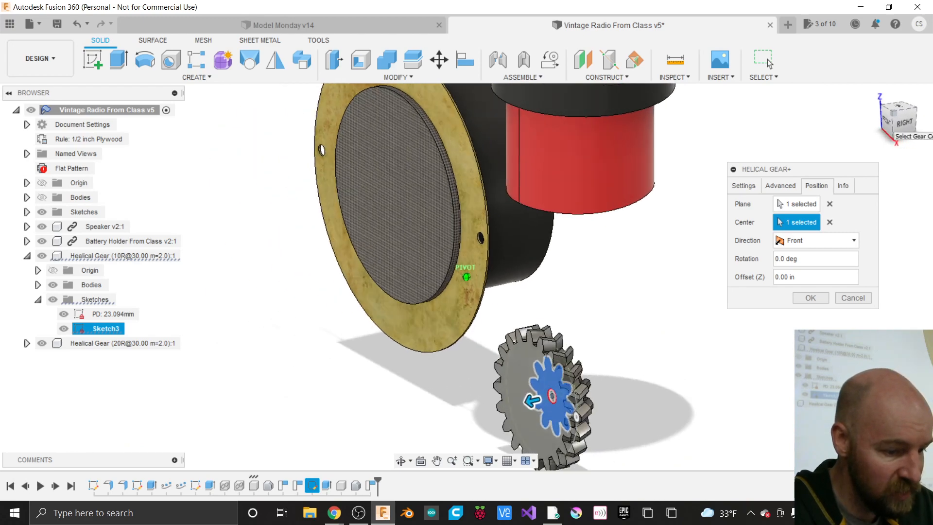
pyautogui.moveTo(893, 115)
pyautogui.mouseDown()
pyautogui.moveTo(879, 121)
pyautogui.moveTo(909, 116)
pyautogui.moveTo(896, 121)
pyautogui.mouseUp()
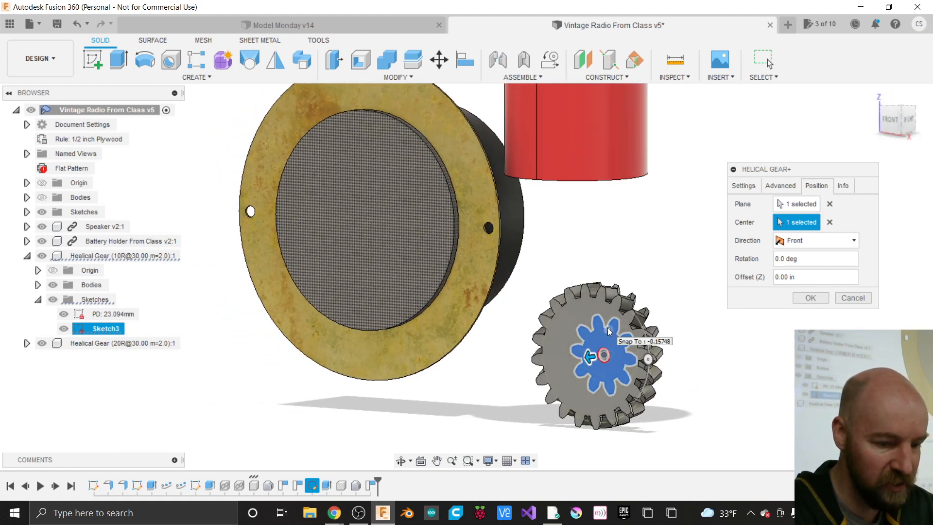
pyautogui.click(810, 298)
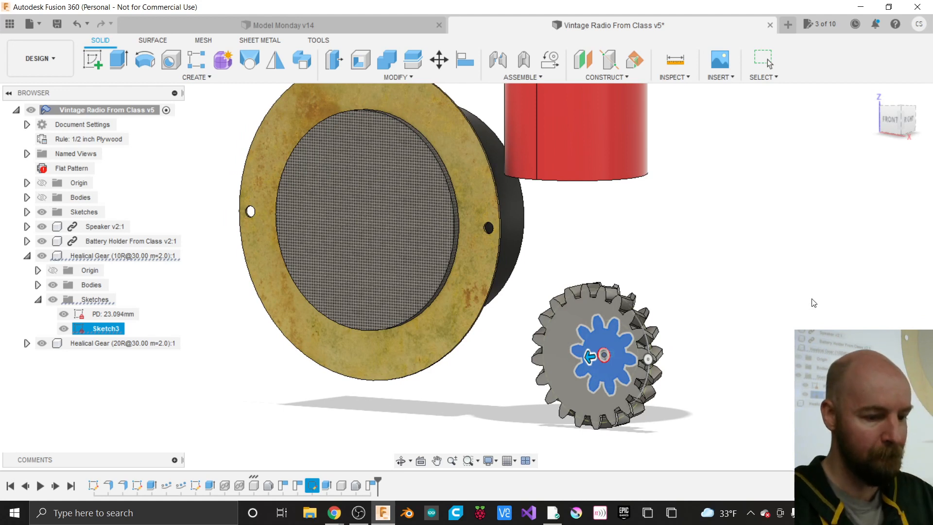
pyautogui.press('Escape')
# - Start Move/Copy (M) on the 20-tooth gear, select the Speaker, and open the MODIFY menu
pyautogui.press('m')
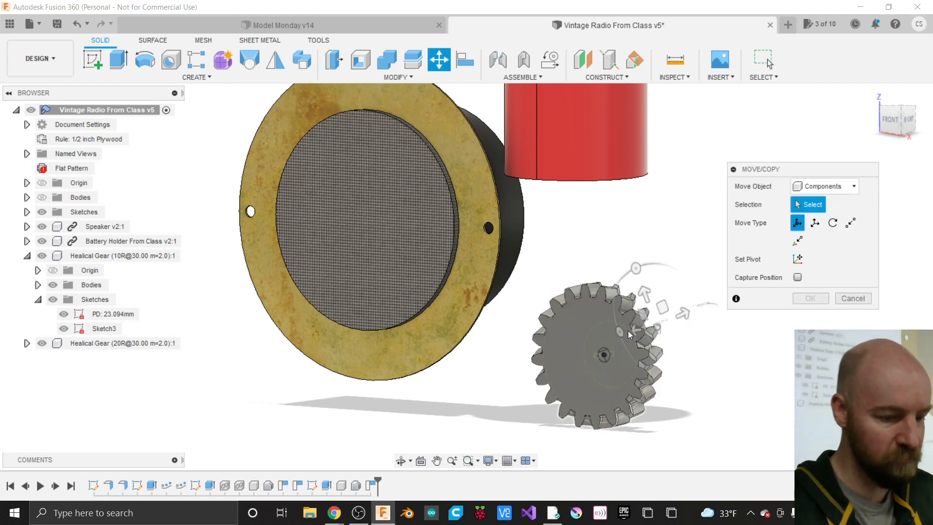
pyautogui.click(605, 331)
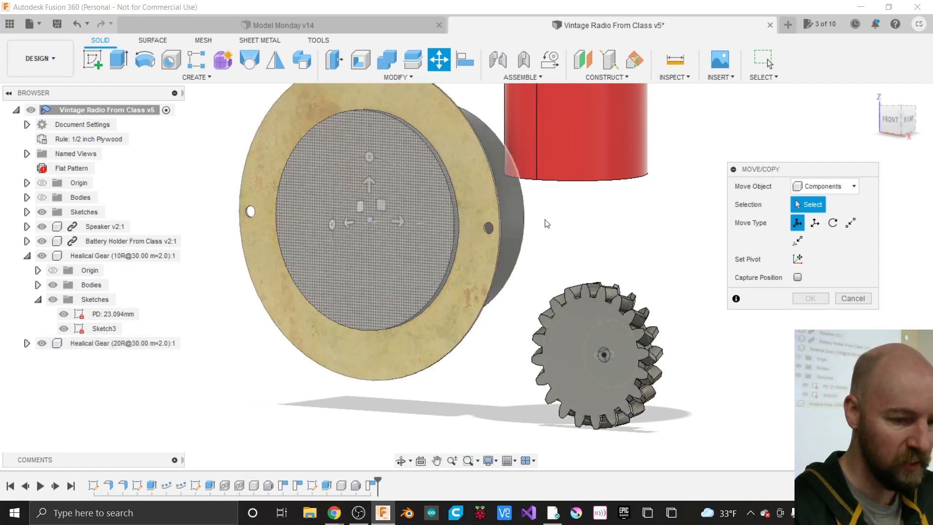
pyautogui.moveTo(777, 168); pyautogui.dragTo(724, 180)
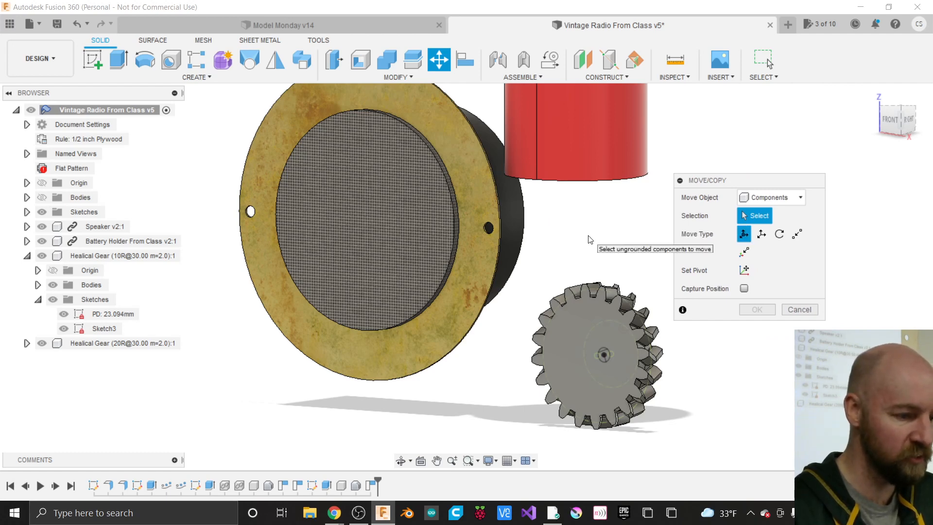
pyautogui.click(486, 167)
pyautogui.click(402, 78)
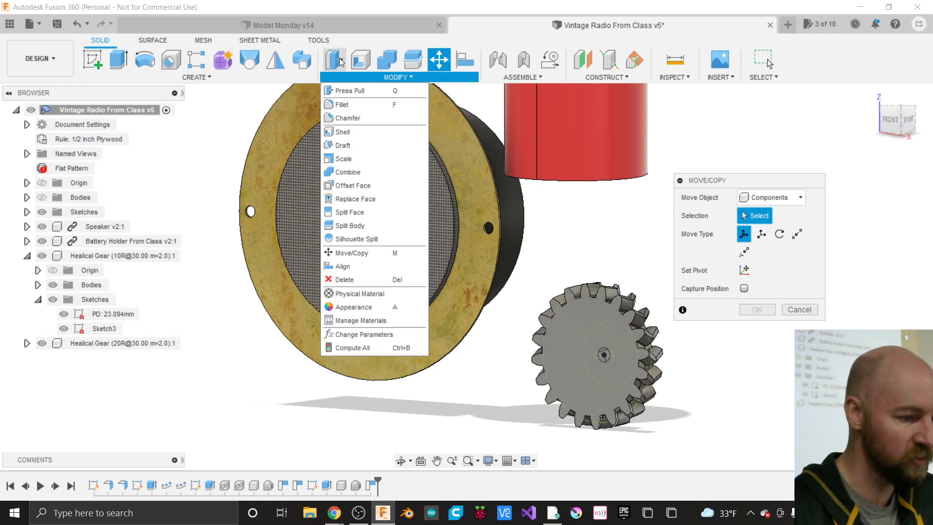
# - Pin Split Face to the Modify toolbar from its options, then unpin it again
pyautogui.click(206, 77)
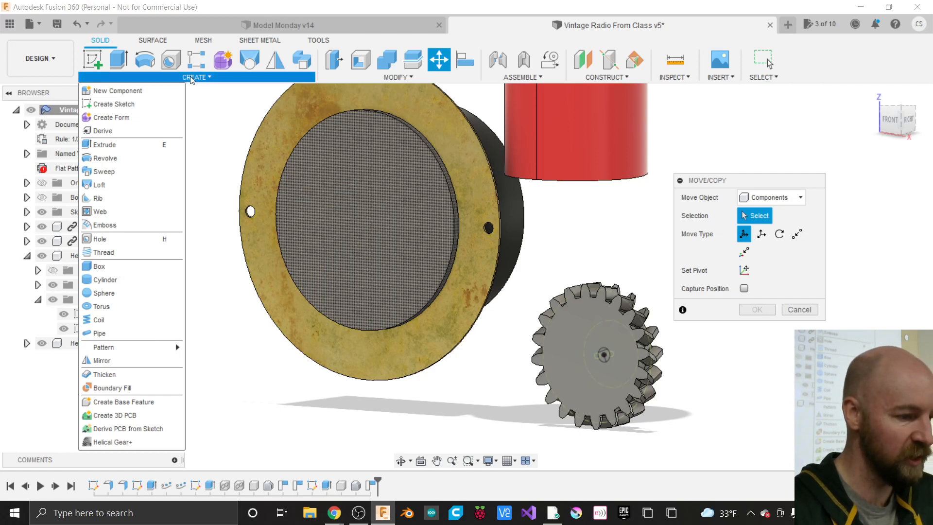
pyautogui.moveTo(416, 74)
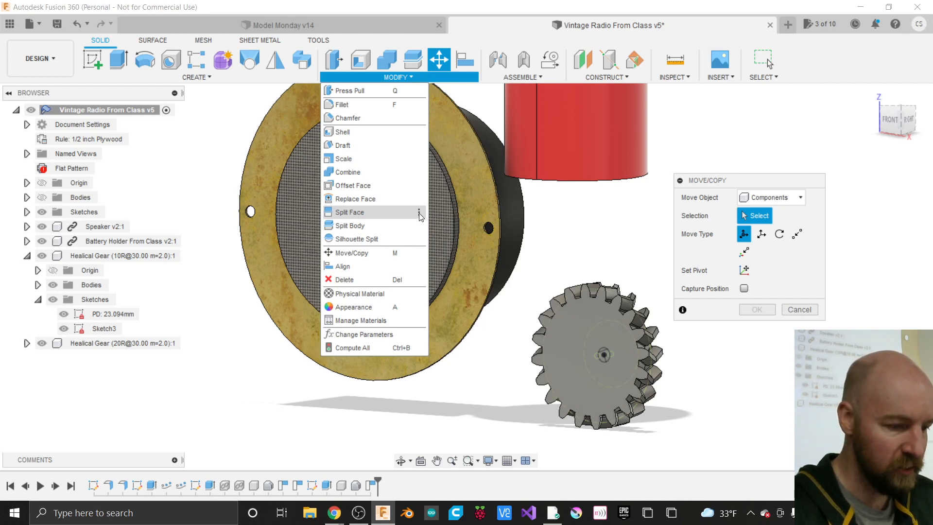
pyautogui.click(419, 213)
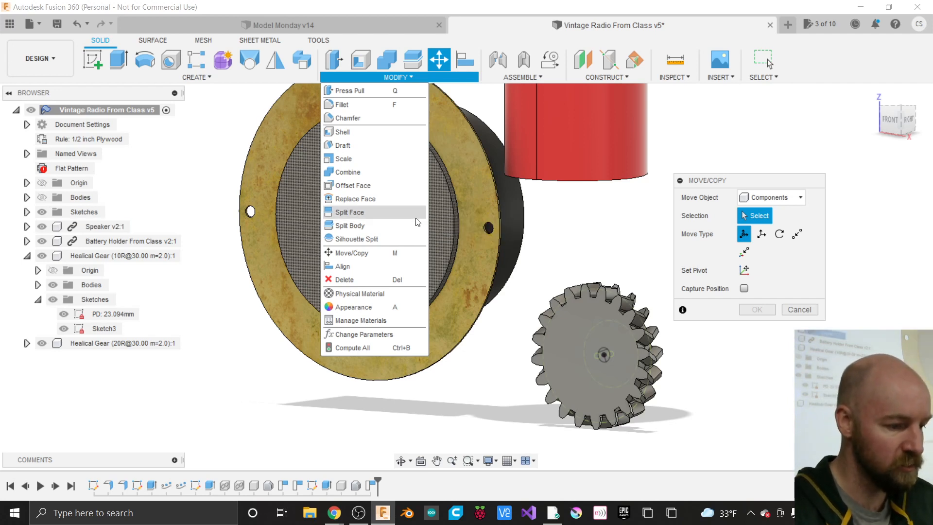
pyautogui.click(419, 213)
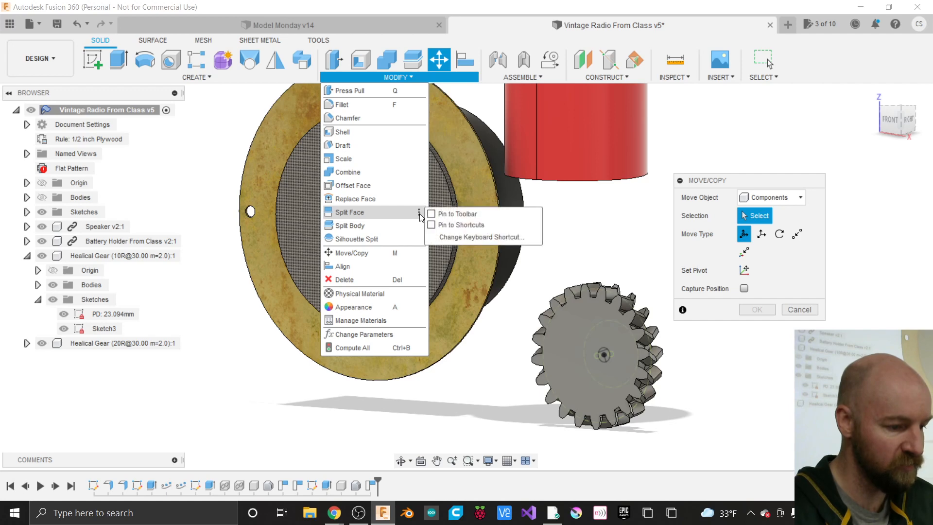
pyautogui.click(431, 214)
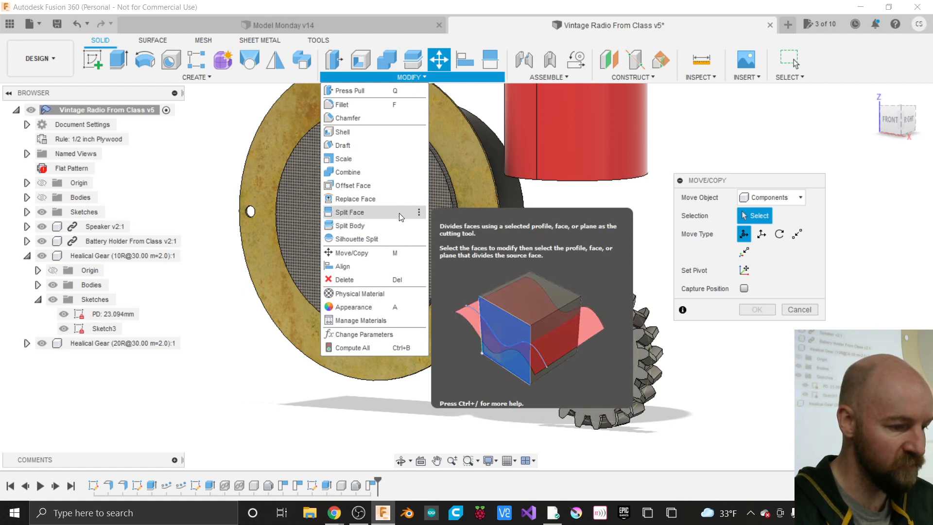
pyautogui.click(420, 212)
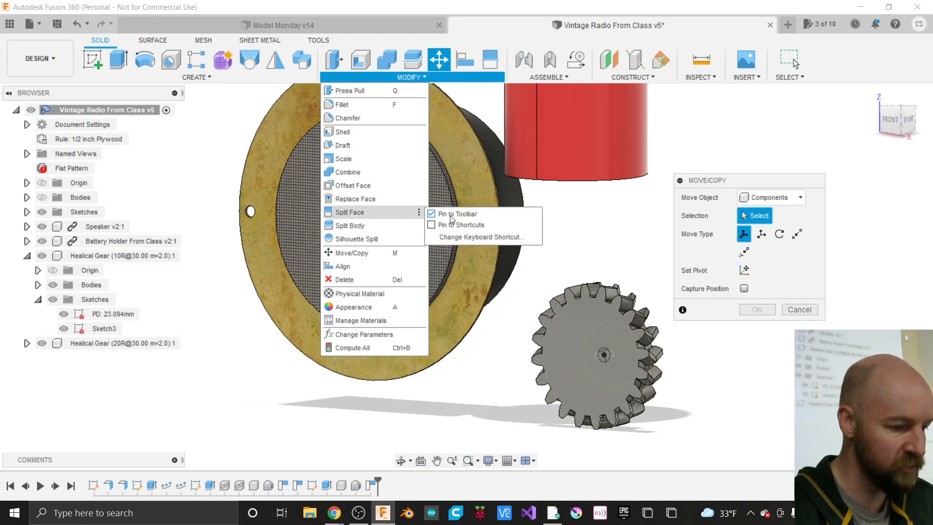
pyautogui.click(432, 214)
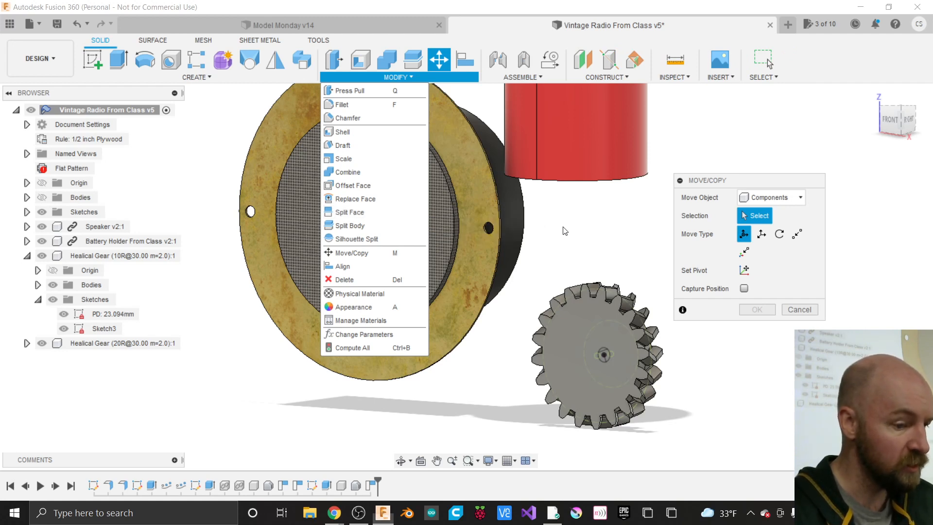
# - Open Split Face's Change Keyboard Shortcut dialog from MODIFY and cancel without assigning one
pyautogui.click(575, 232)
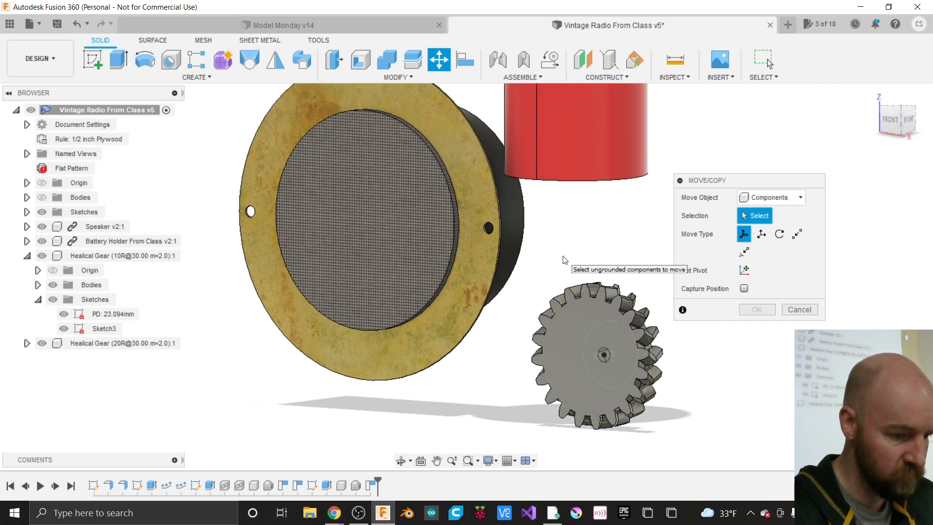
pyautogui.moveTo(563, 256); pyautogui.dragTo(604, 236)
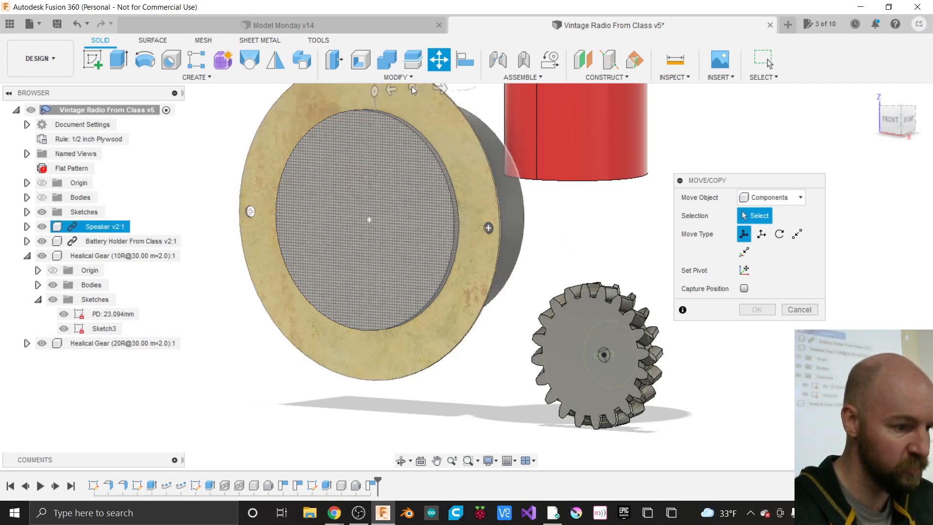
pyautogui.click(407, 76)
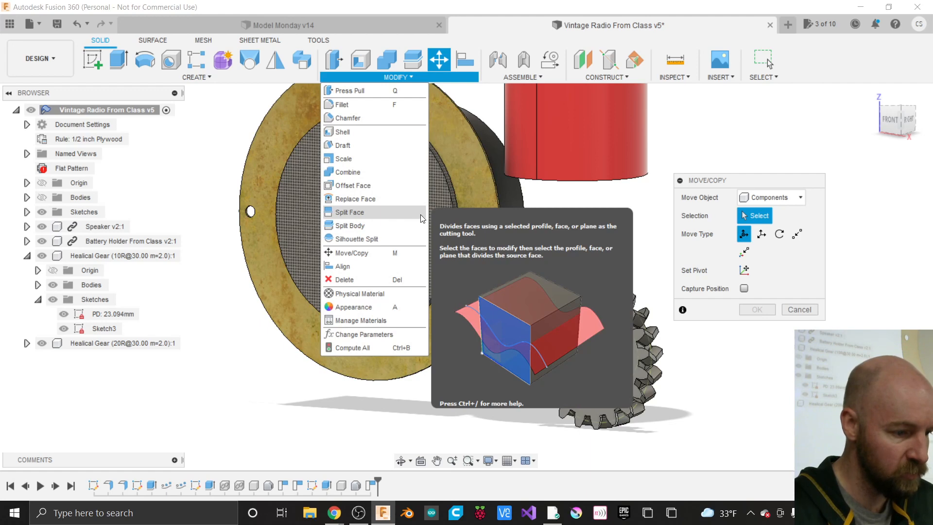
pyautogui.click(419, 212)
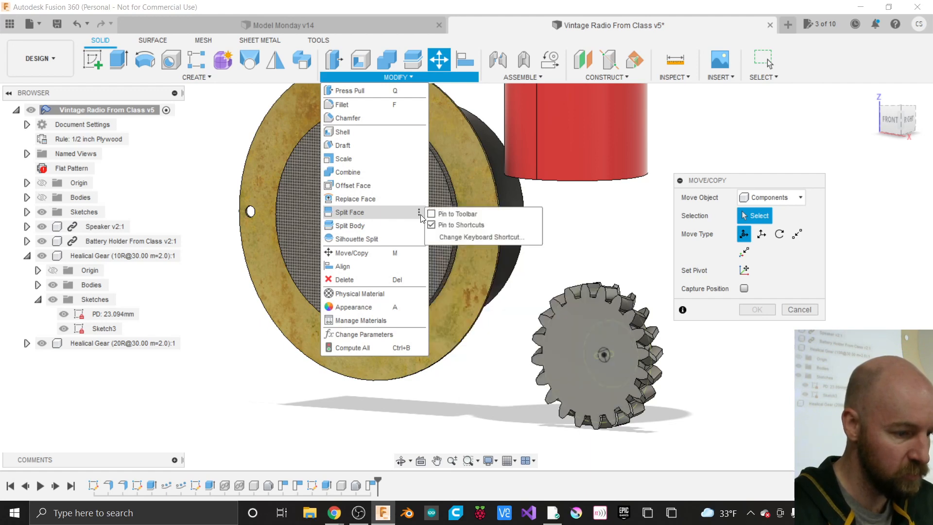
pyautogui.click(460, 237)
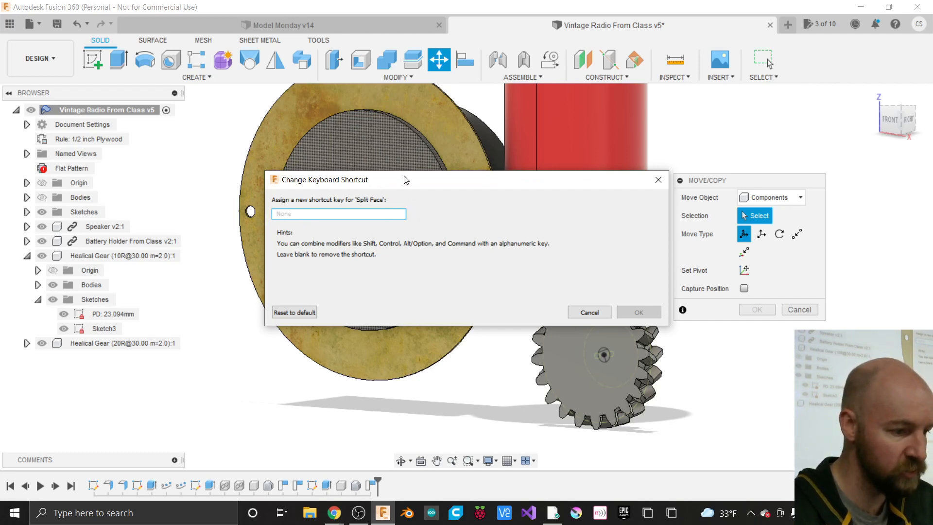
pyautogui.click(589, 312)
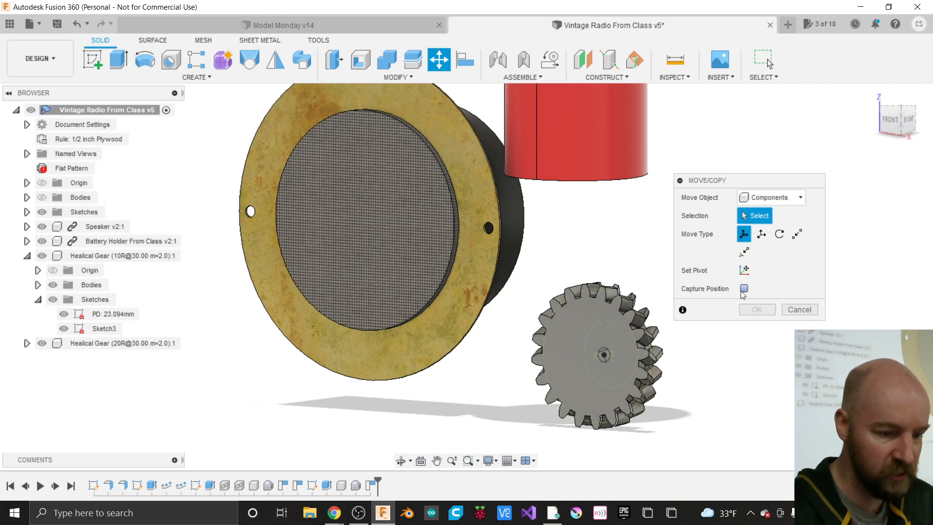
# - Select the Healical Gear (20R) component and, from the RIGHT view, slide it along its axis
pyautogui.click(118, 343)
pyautogui.moveTo(898, 121); pyautogui.dragTo(903, 119)
pyautogui.click(906, 120)
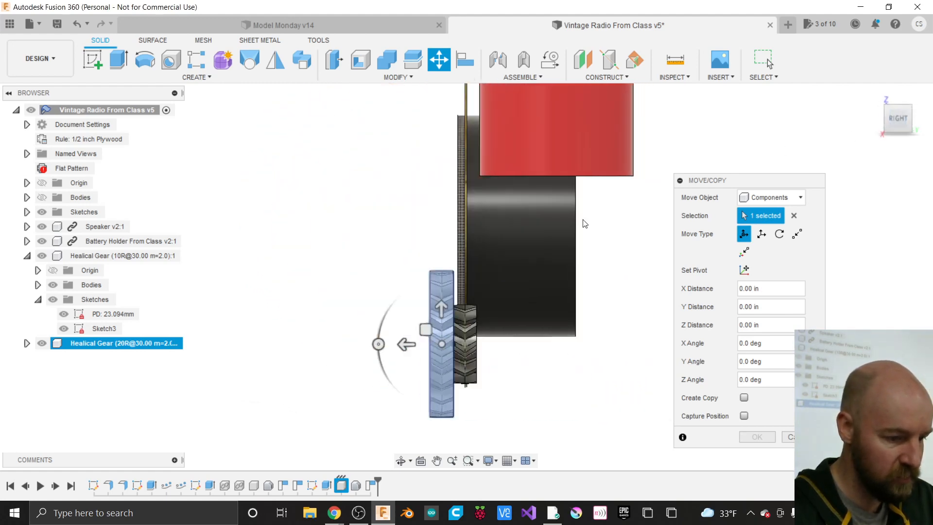
pyautogui.click(407, 344)
pyautogui.moveTo(407, 344); pyautogui.dragTo(430, 346)
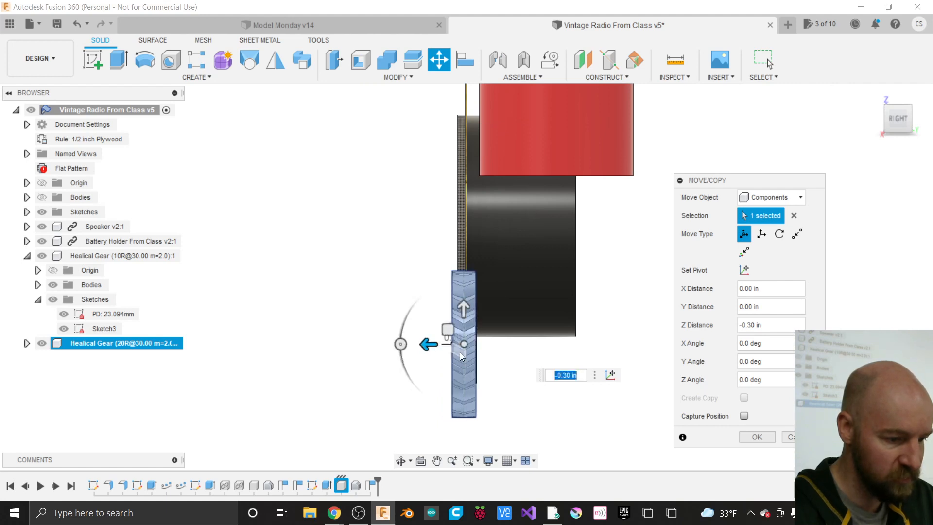
# - Fine-tune the gear's Z Distance to -0.014 in, then check it from the front
pyautogui.scroll(5, 460, 352)
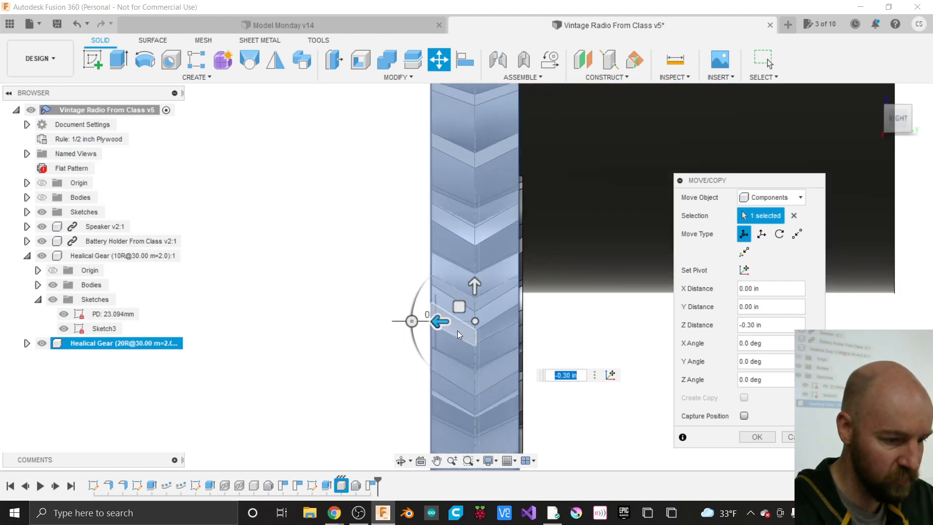
pyautogui.moveTo(444, 326); pyautogui.dragTo(445, 326)
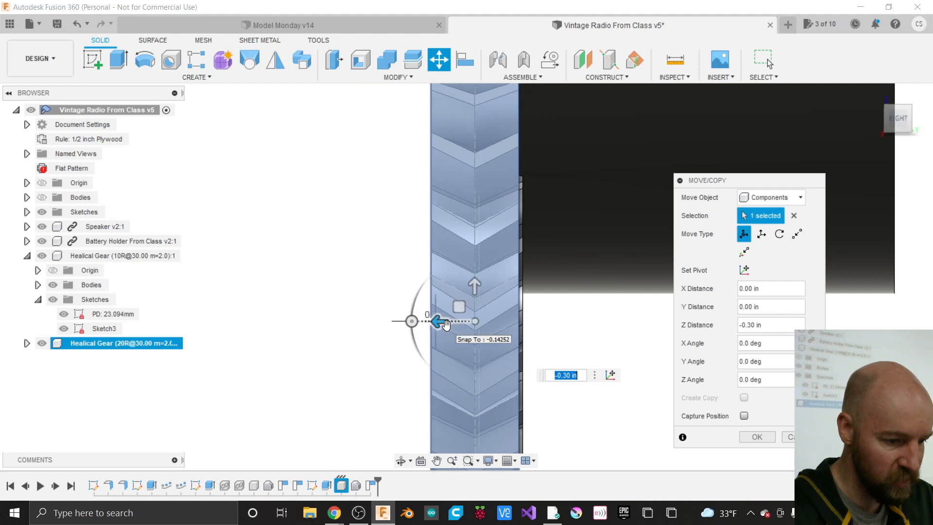
pyautogui.scroll(5, 484, 328)
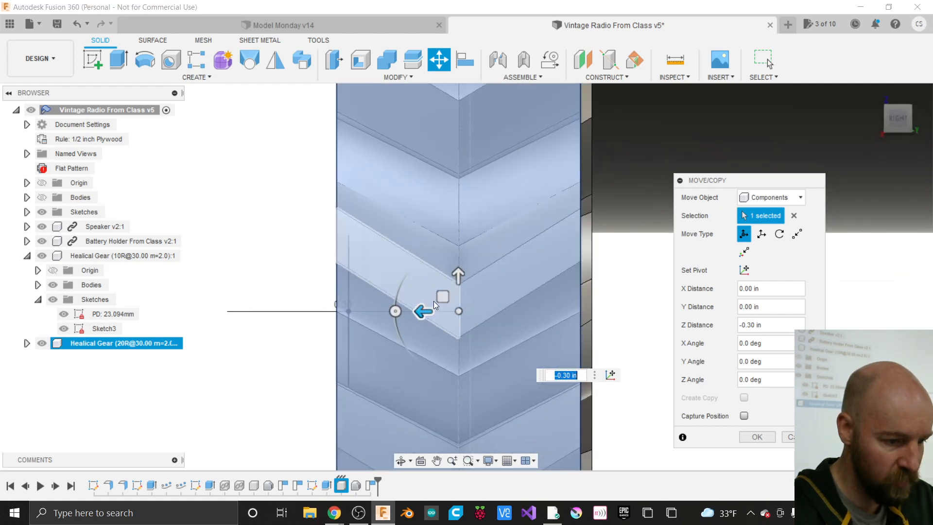
pyautogui.moveTo(443, 297); pyautogui.dragTo(448, 295)
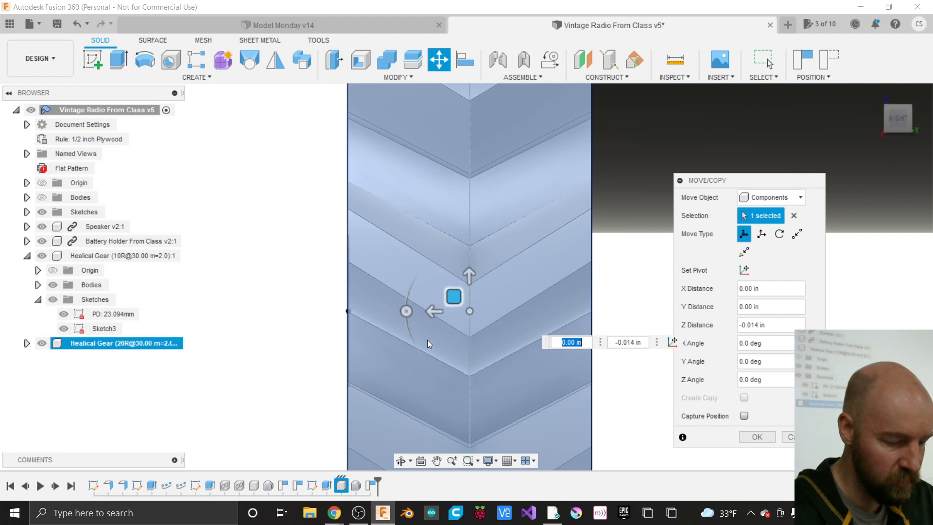
pyautogui.scroll(-4, 427, 340)
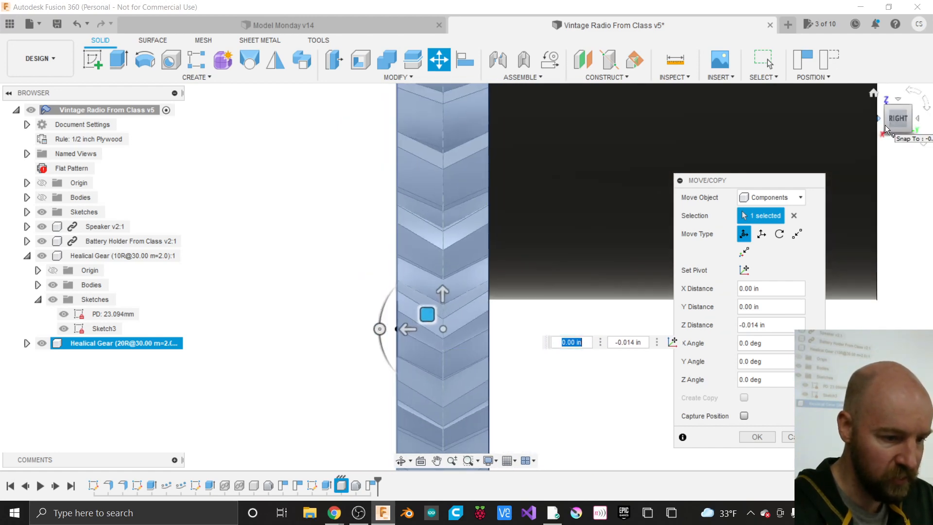
pyautogui.click(881, 134)
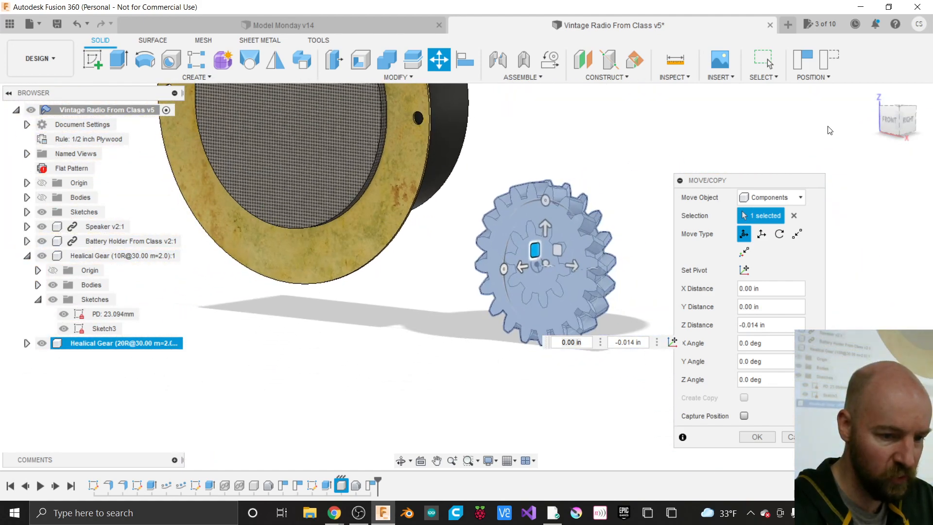
pyautogui.click(889, 120)
pyautogui.scroll(5, 665, 188)
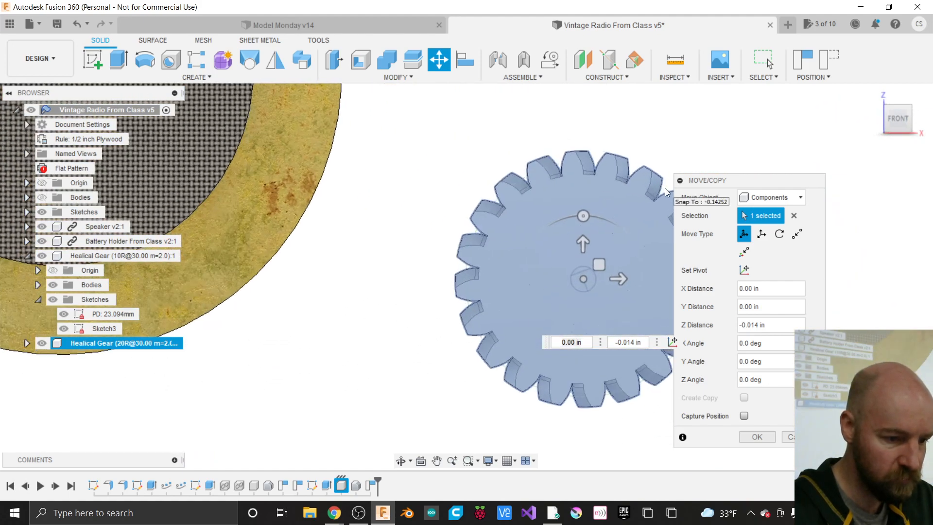
# - Raise the 20-tooth gear about 1.10 in above the small gear, with the radio body shown
pyautogui.moveTo(565, 262); pyautogui.dragTo(527, 86)
pyautogui.scroll(-4, 481, 315)
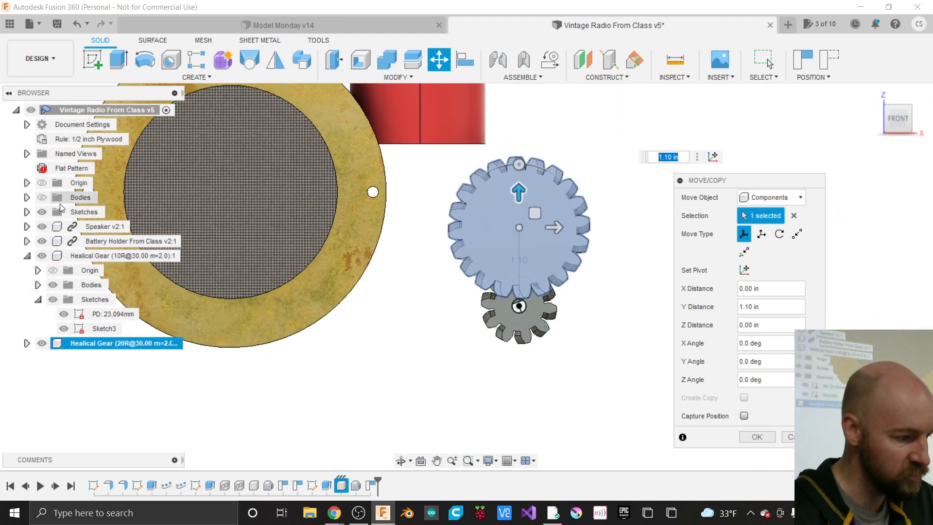
pyautogui.click(42, 196)
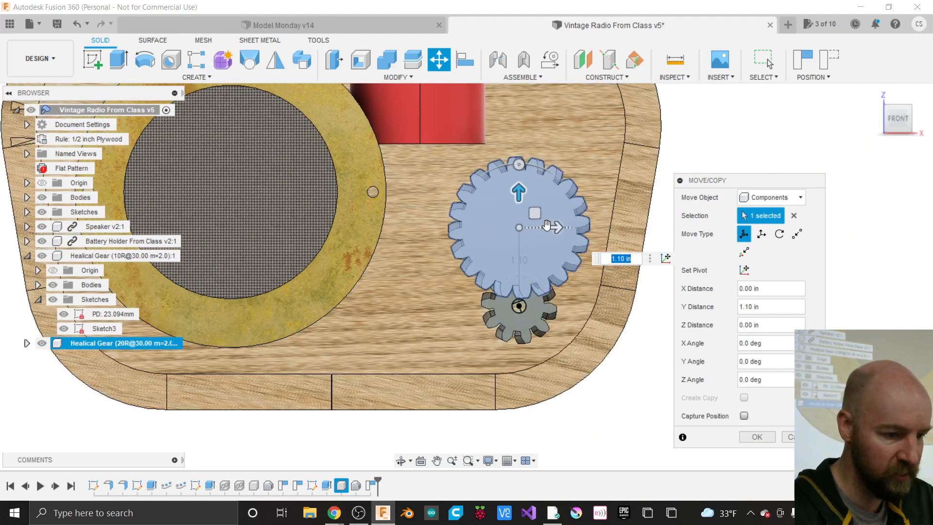
pyautogui.scroll(5, 527, 209)
pyautogui.scroll(-3, 527, 206)
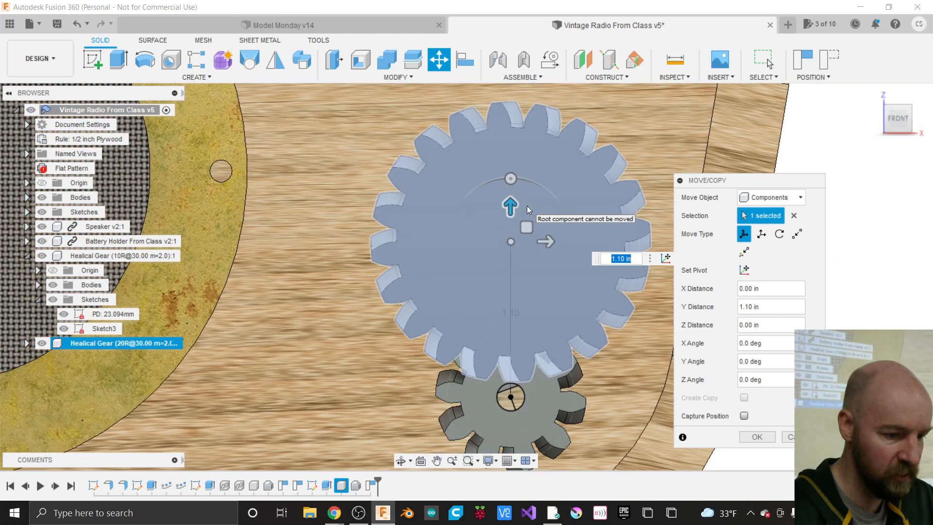
pyautogui.moveTo(508, 205)
pyautogui.mouseDown()
pyautogui.moveTo(505, 161)
pyautogui.moveTo(525, 189)
pyautogui.moveTo(516, 189)
pyautogui.mouseUp()
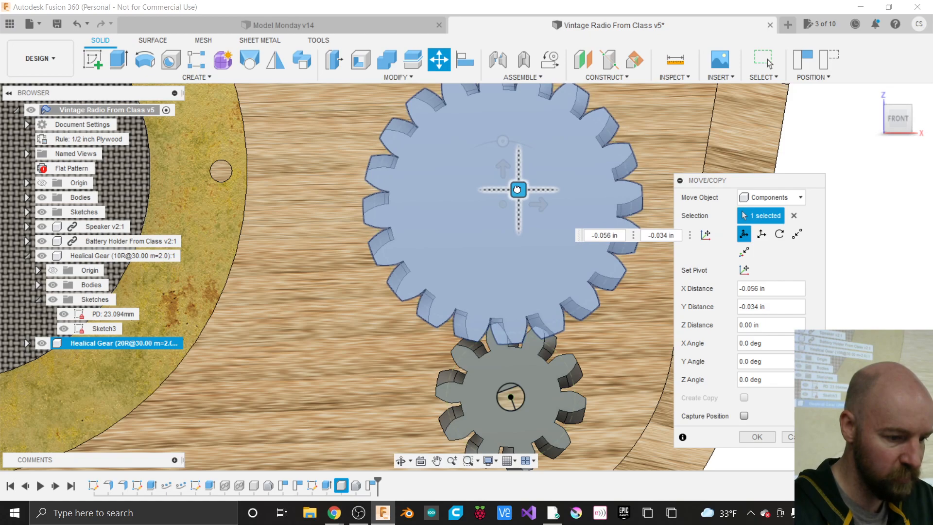
pyautogui.moveTo(517, 189); pyautogui.dragTo(518, 189)
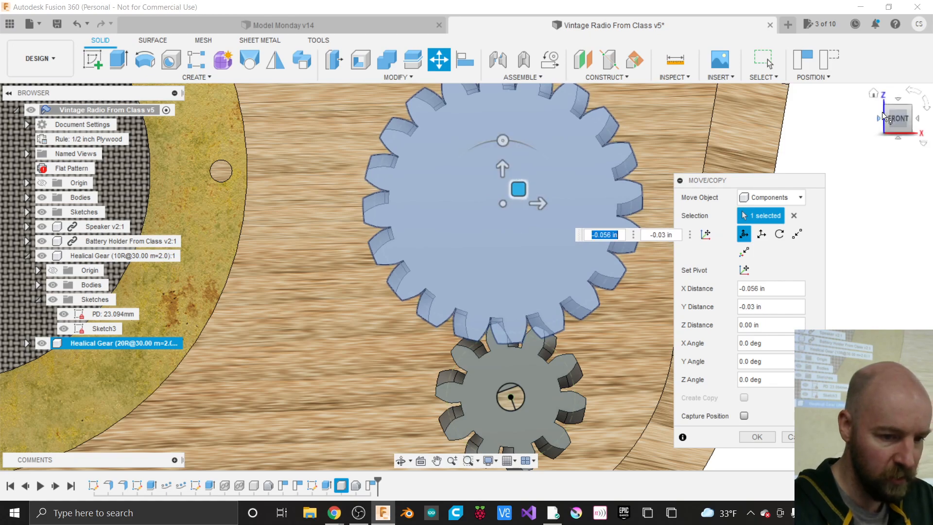
# - Inspect where the gear teeth meet and rotate the large gear -180° about Y
pyautogui.moveTo(895, 121); pyautogui.dragTo(862, 120)
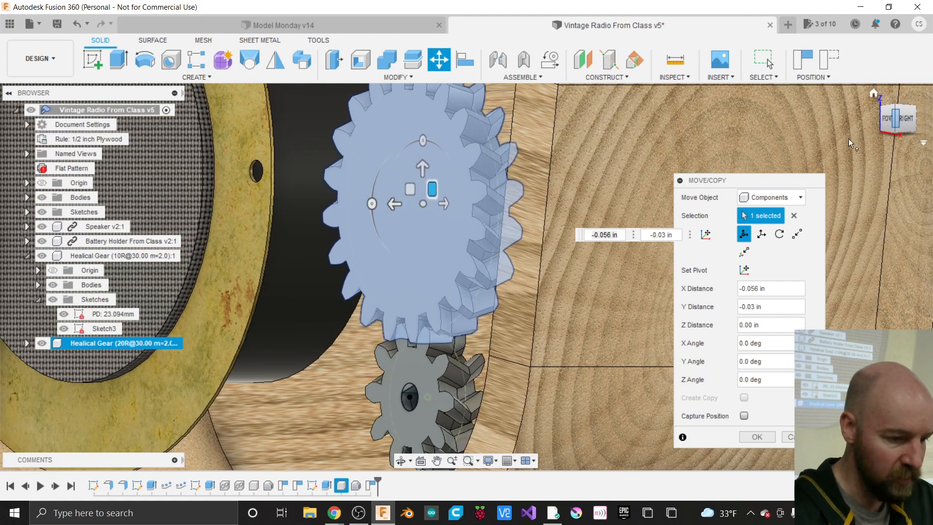
pyautogui.scroll(5, 395, 349)
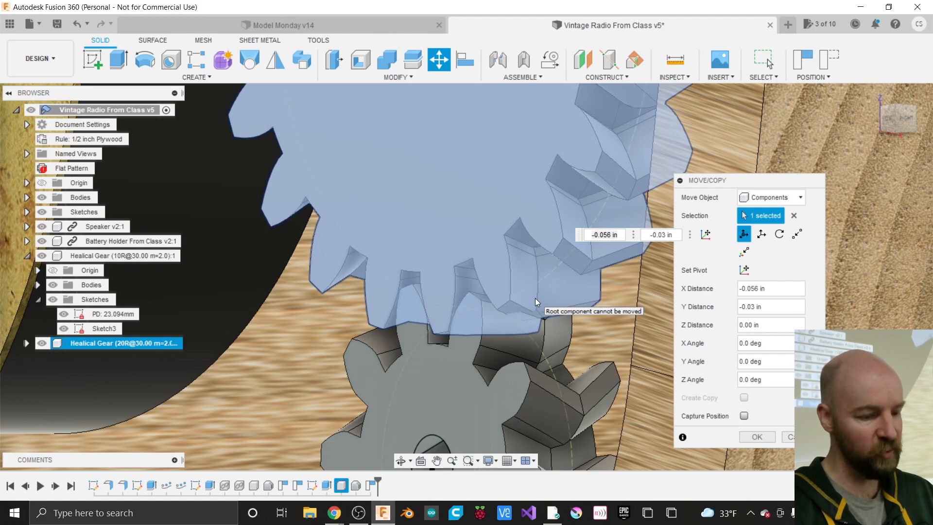
pyautogui.keyDown('shift'); pyautogui.moveTo(537, 343); pyautogui.dragTo(535, 377, button='middle'); pyautogui.keyUp('shift')
pyautogui.scroll(-5, 535, 380)
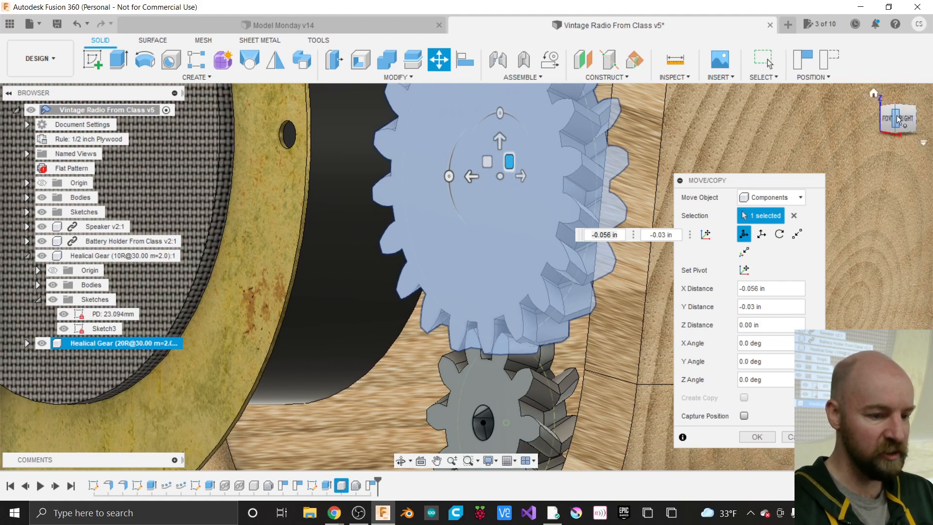
pyautogui.moveTo(912, 121); pyautogui.dragTo(909, 137)
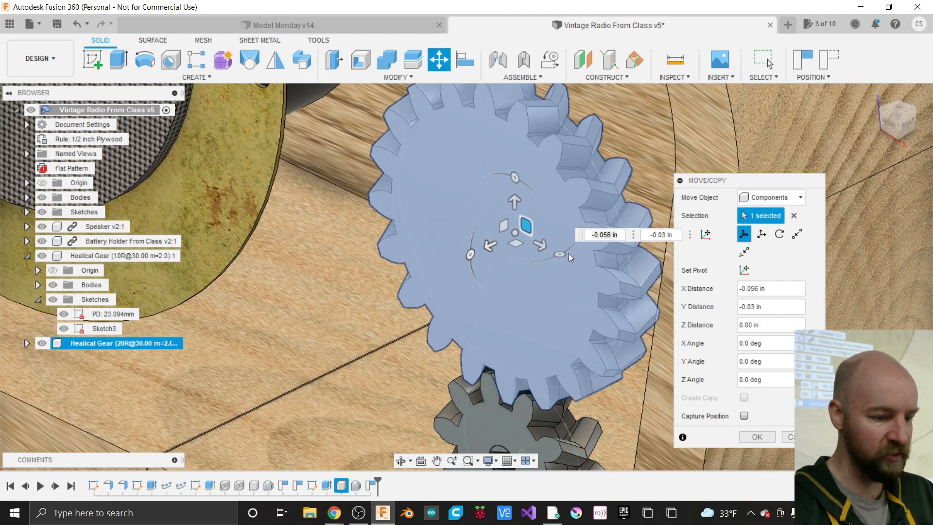
pyautogui.moveTo(560, 255); pyautogui.dragTo(470, 211)
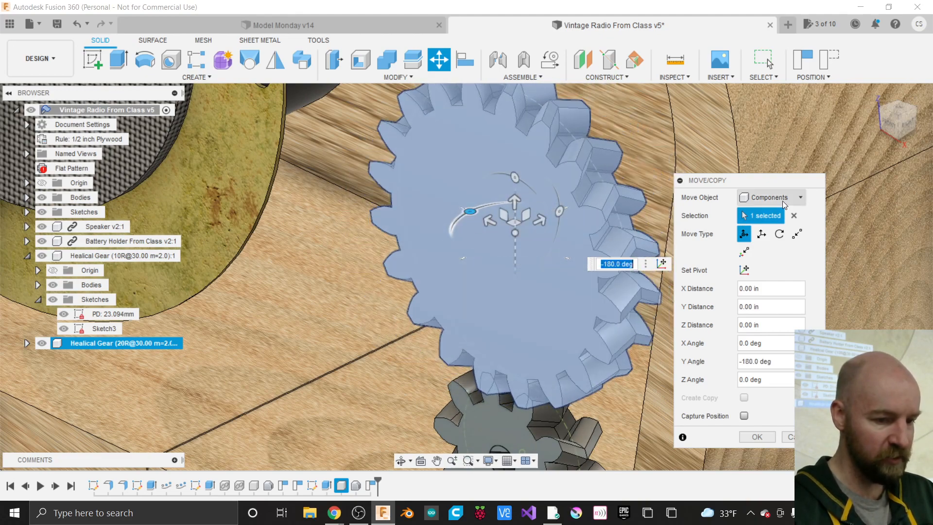
# - Shift the large gear -0.179 in along X and -0.015 in along Y, then confirm the move
pyautogui.click(892, 121)
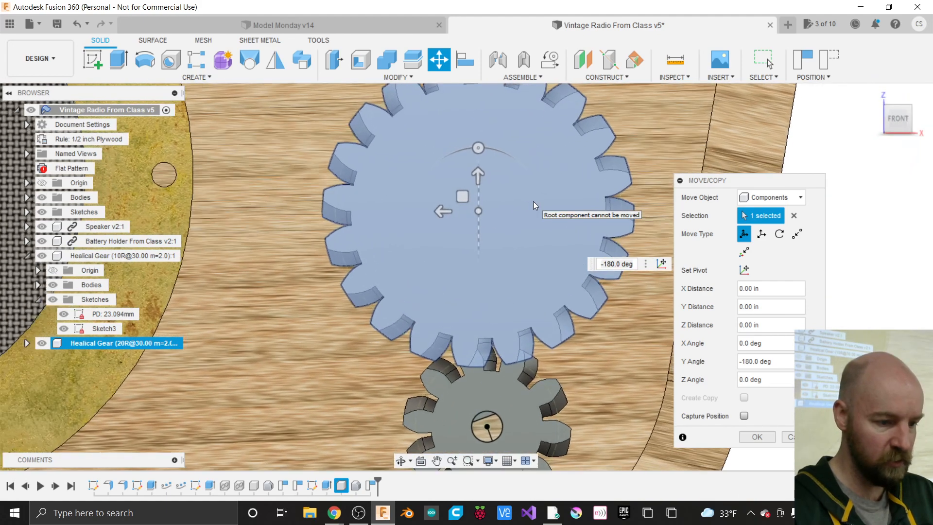
pyautogui.moveTo(462, 198); pyautogui.dragTo(486, 203)
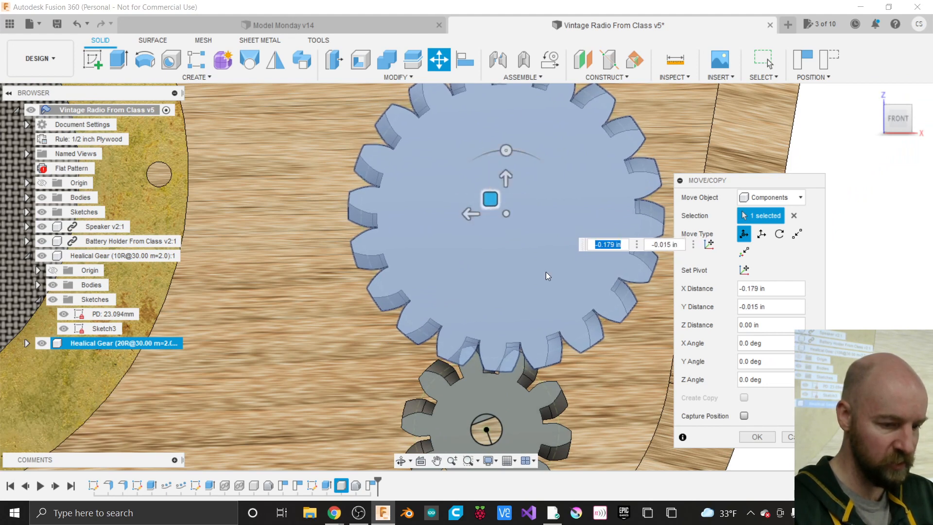
pyautogui.moveTo(897, 118); pyautogui.dragTo(845, 114)
pyautogui.scroll(5, 486, 360)
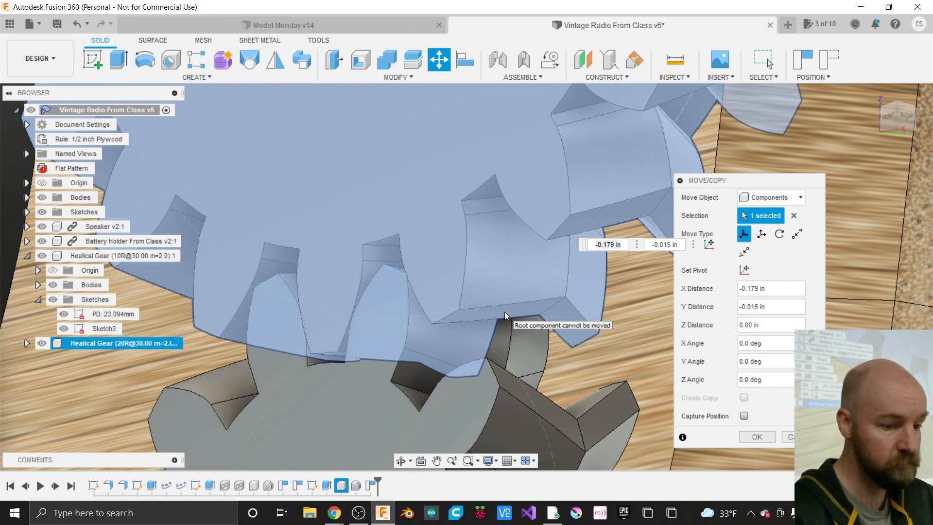
pyautogui.scroll(-2, 371, 287)
pyautogui.scroll(-2, 372, 288)
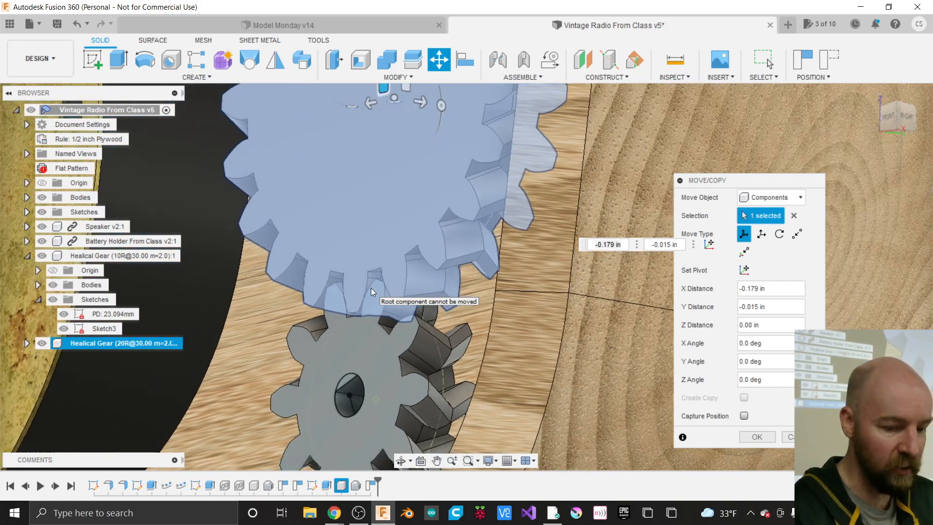
pyautogui.click(756, 436)
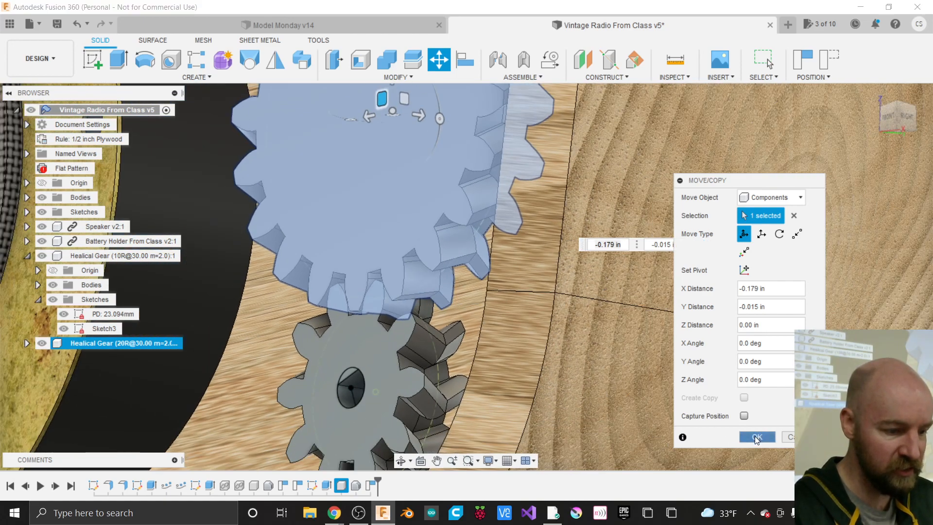
pyautogui.scroll(-1, 517, 370)
pyautogui.scroll(-2, 517, 369)
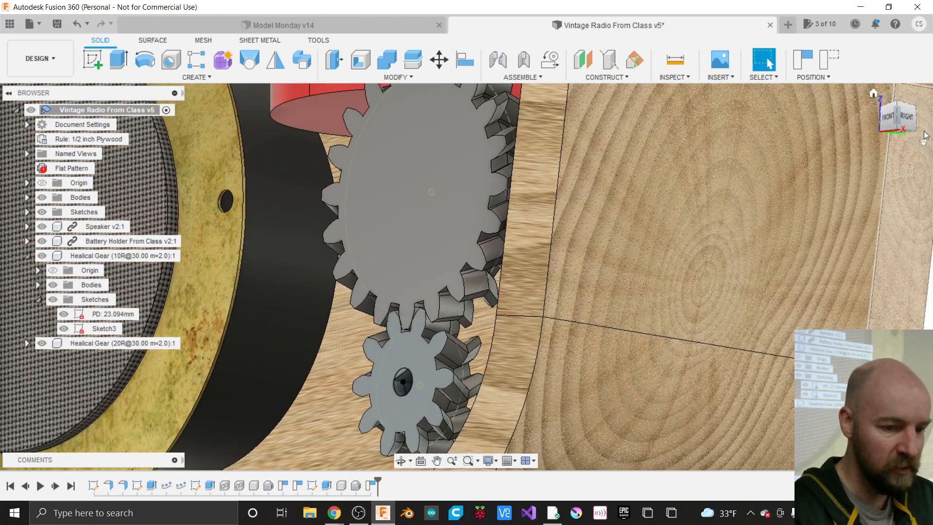
# - Orbit to a front view and Capture Position of the meshed 10- and 20-tooth gears
pyautogui.moveTo(901, 125); pyautogui.dragTo(900, 130)
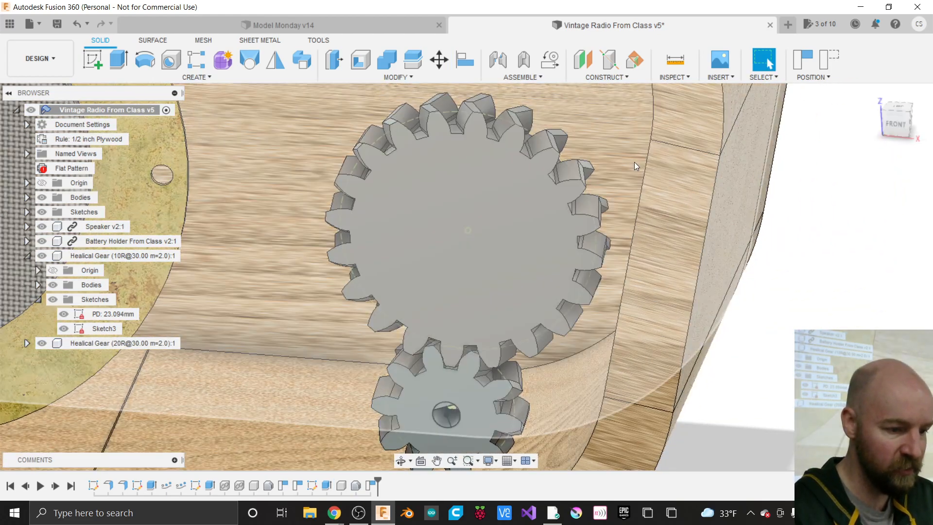
pyautogui.scroll(-3, 651, 331)
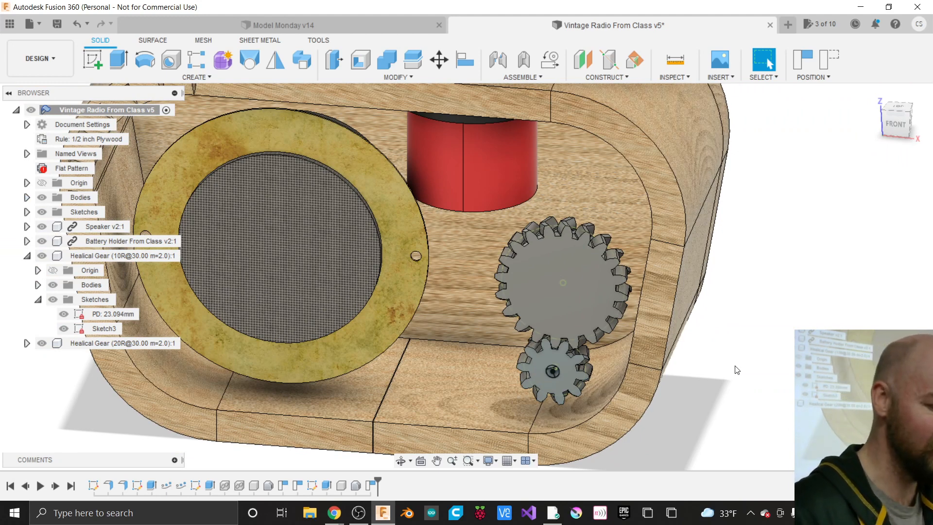
pyautogui.scroll(2, 506, 331)
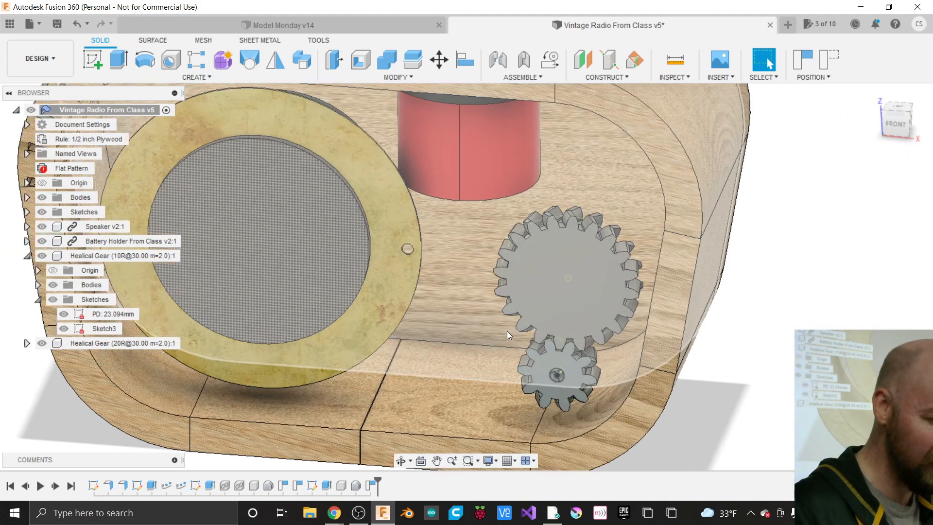
pyautogui.scroll(1, 506, 331)
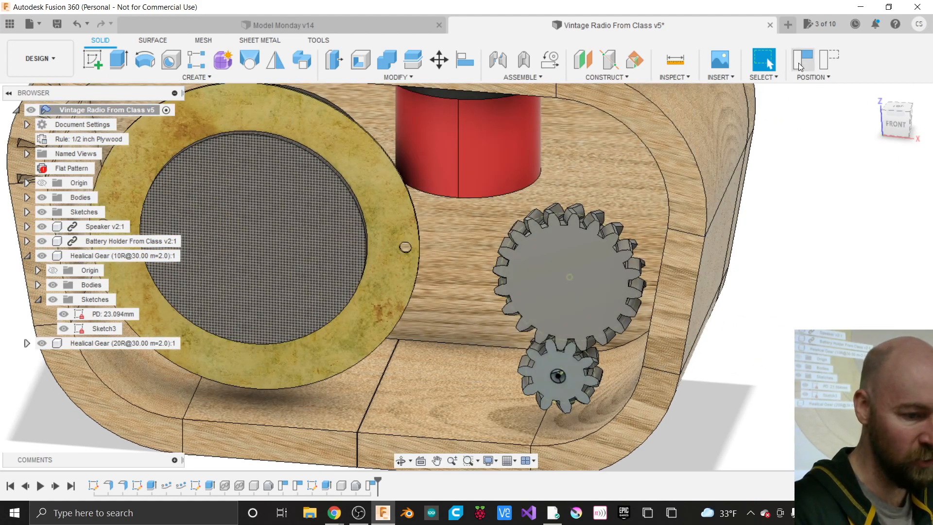
pyautogui.click(802, 59)
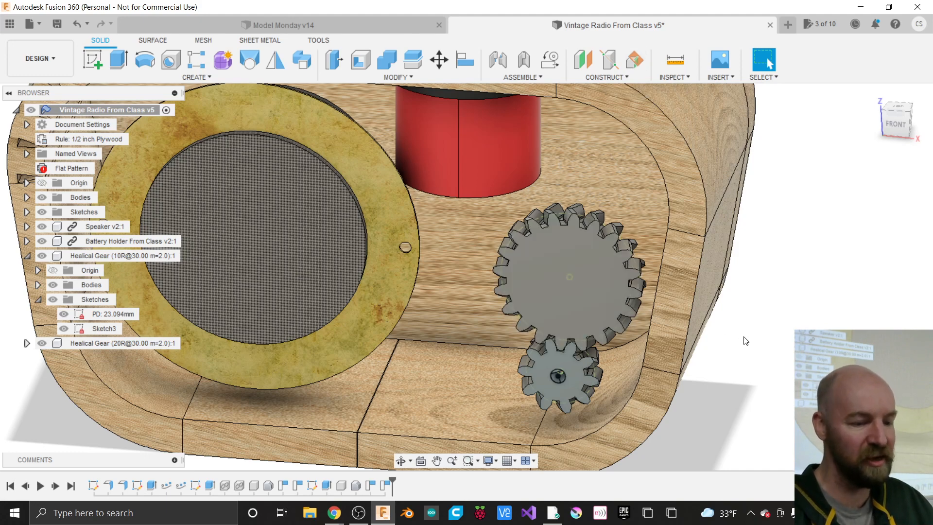
# - Zoom in on the meshed 10- and 20-tooth gears and open the ASSEMBLE dropdown
pyautogui.rightClick(751, 402)
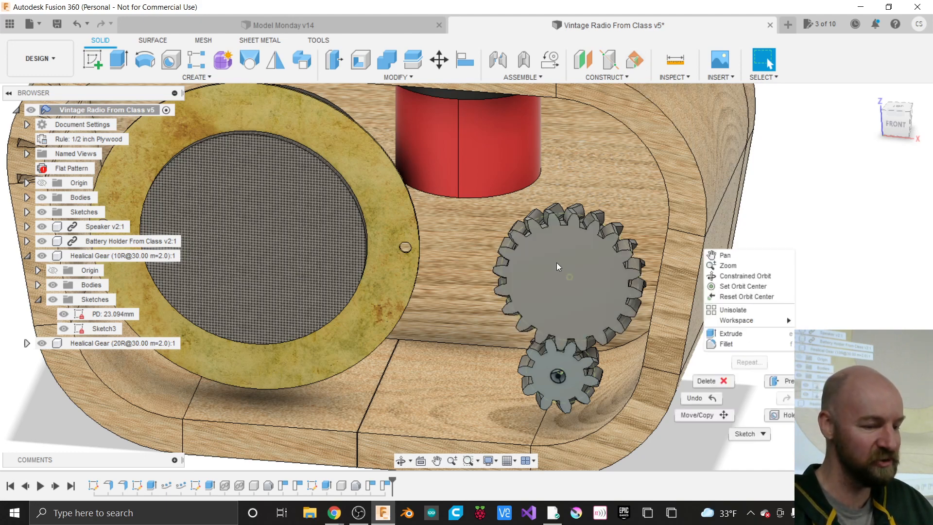
pyautogui.click(854, 252)
pyautogui.scroll(-2, 821, 319)
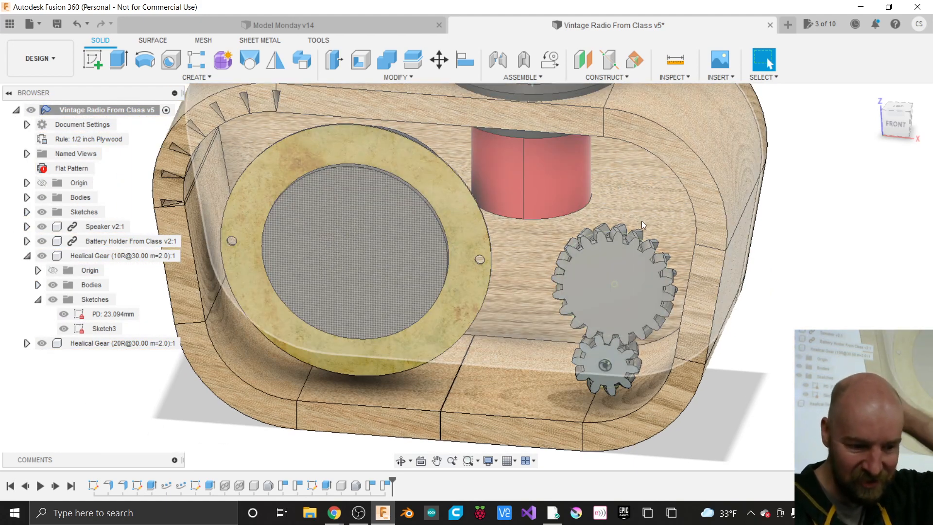
pyautogui.scroll(1, 614, 388)
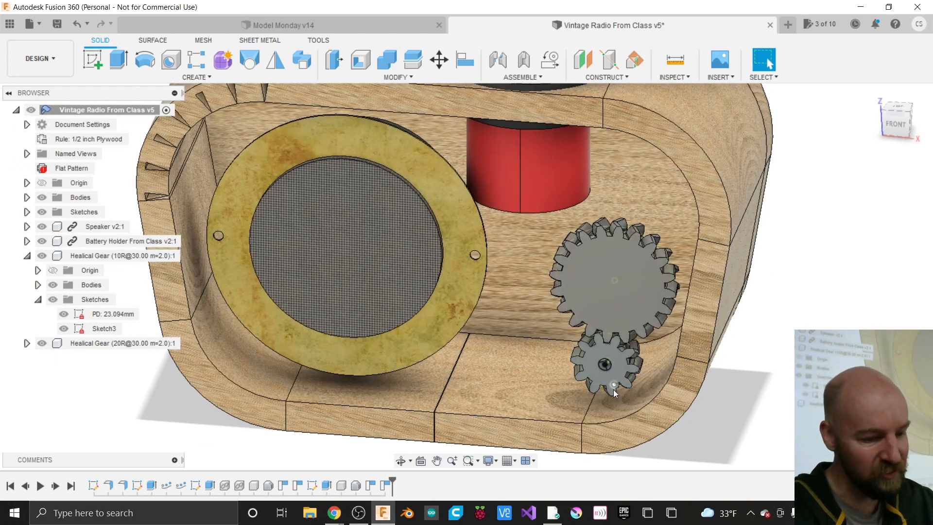
pyautogui.scroll(2, 613, 389)
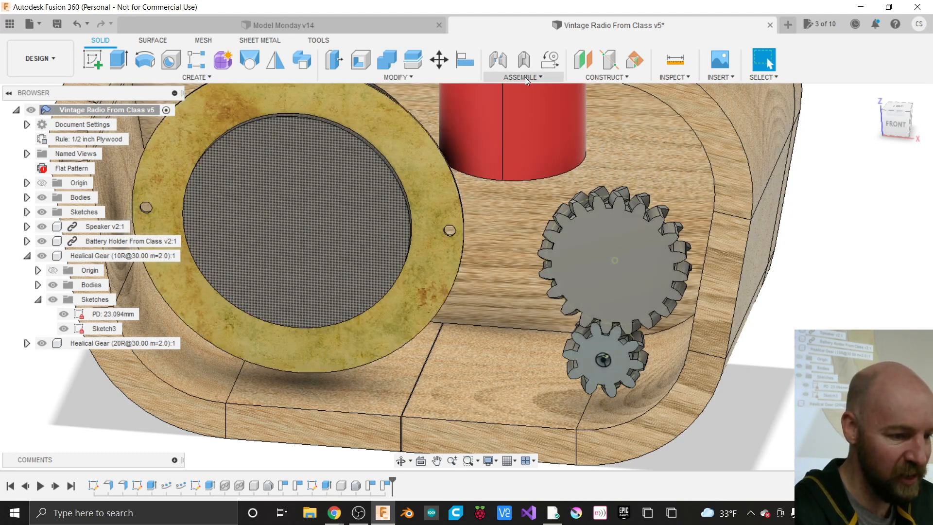
pyautogui.click(525, 77)
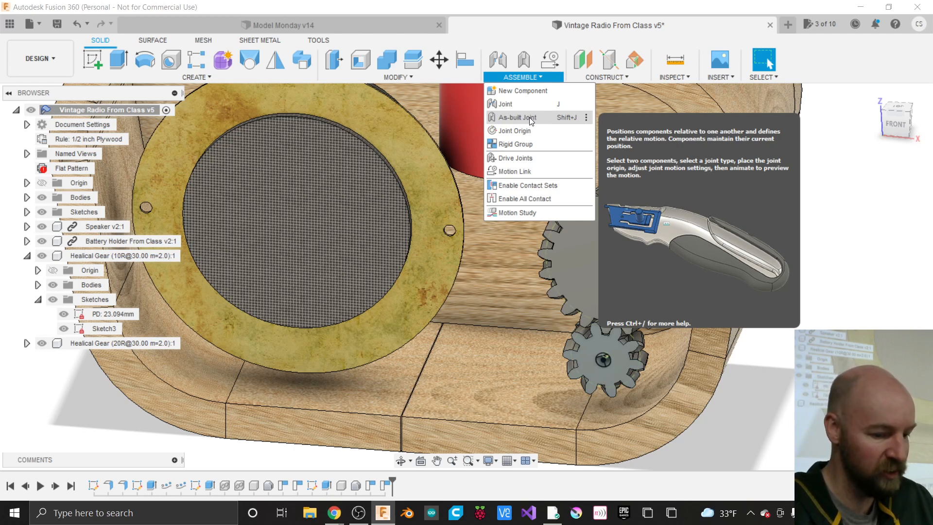
# - Set up a Revolute as-built joint for the small gear and a second component, pivoting at the gear's centre
pyautogui.click(530, 118)
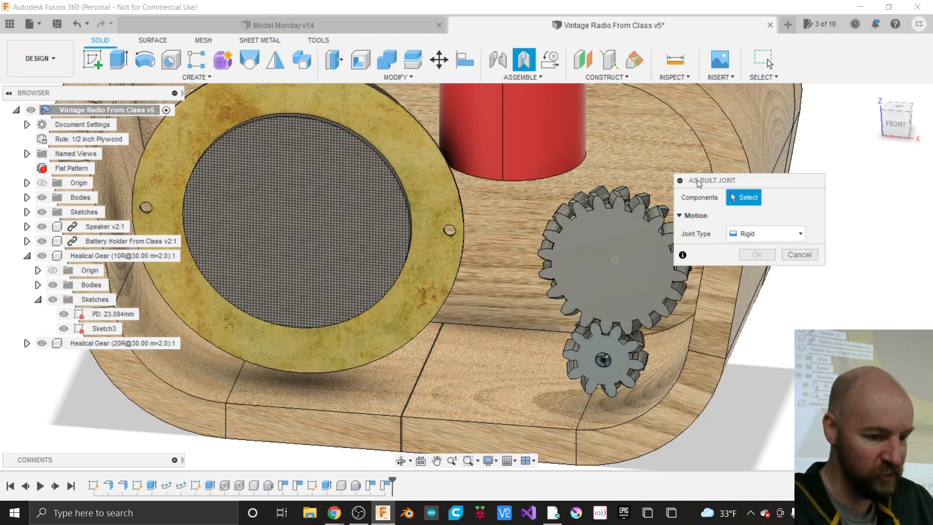
pyautogui.moveTo(700, 182); pyautogui.dragTo(729, 169)
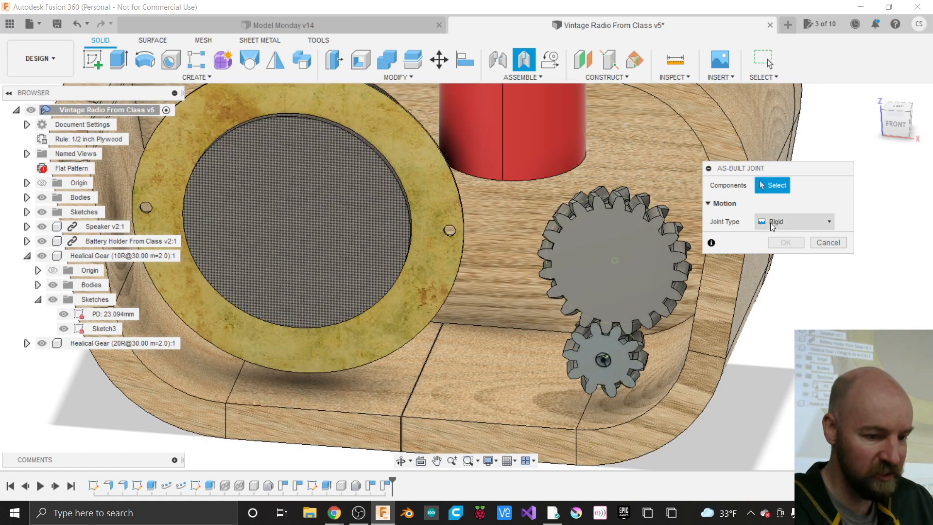
pyautogui.click(773, 223)
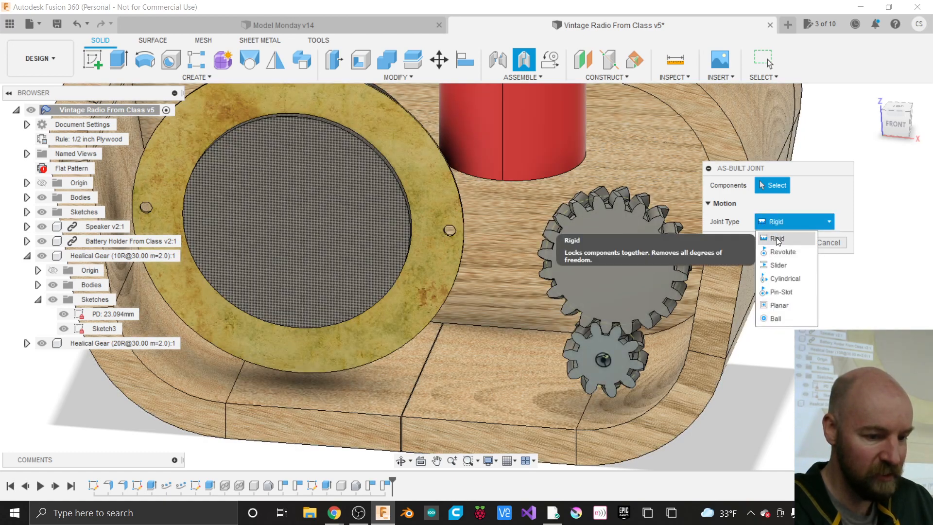
pyautogui.click(779, 252)
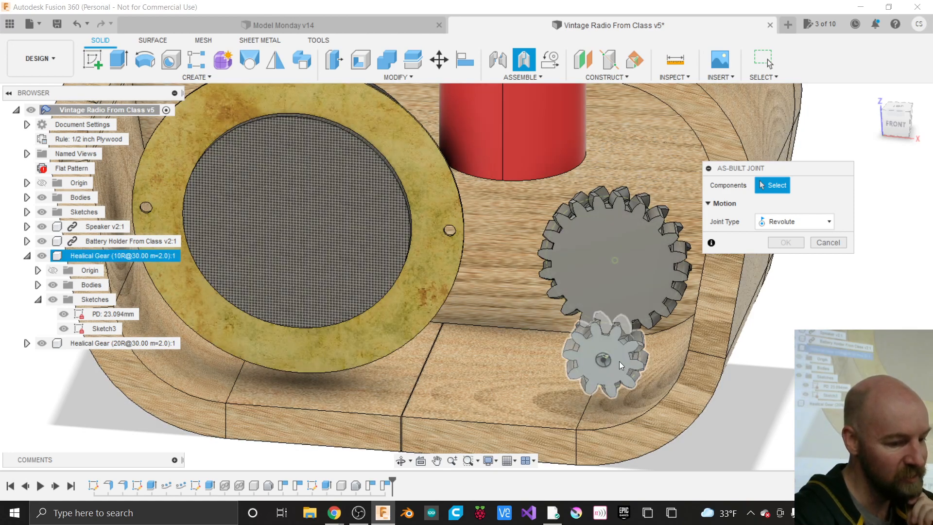
pyautogui.click(619, 360)
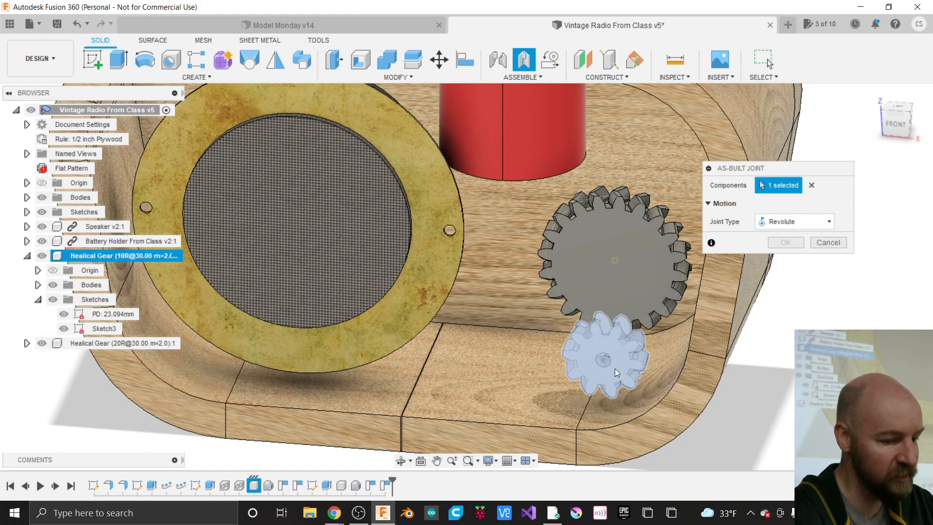
pyautogui.click(617, 346)
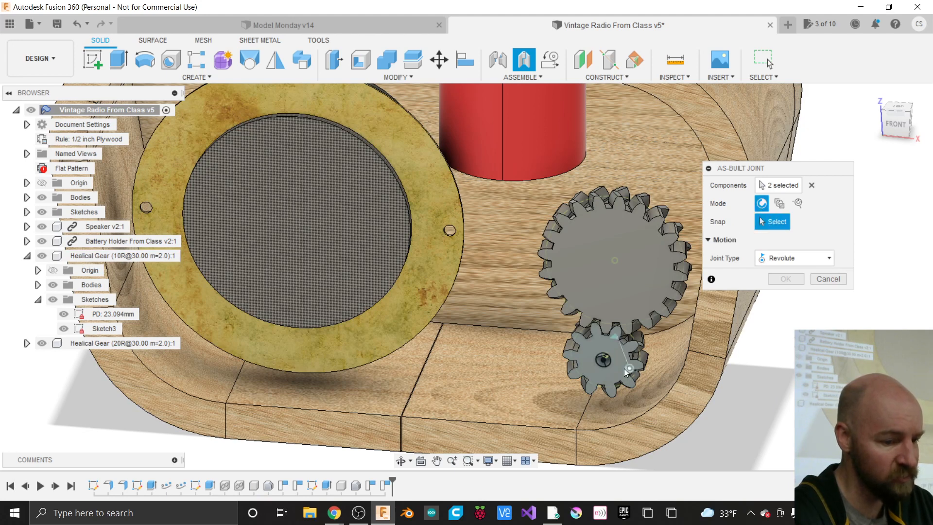
pyautogui.click(602, 361)
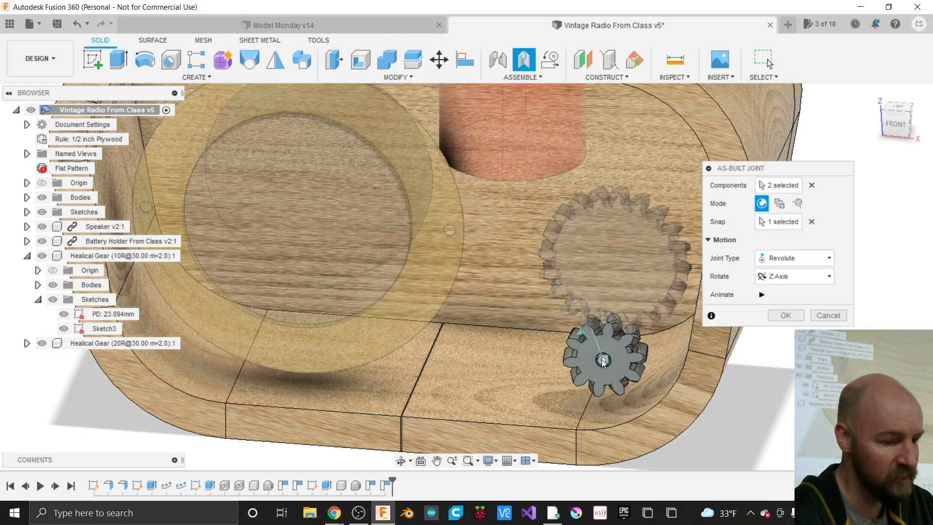
# - Cancel and restart the as-built joint, picking the small gear and the wooden case
pyautogui.click(821, 317)
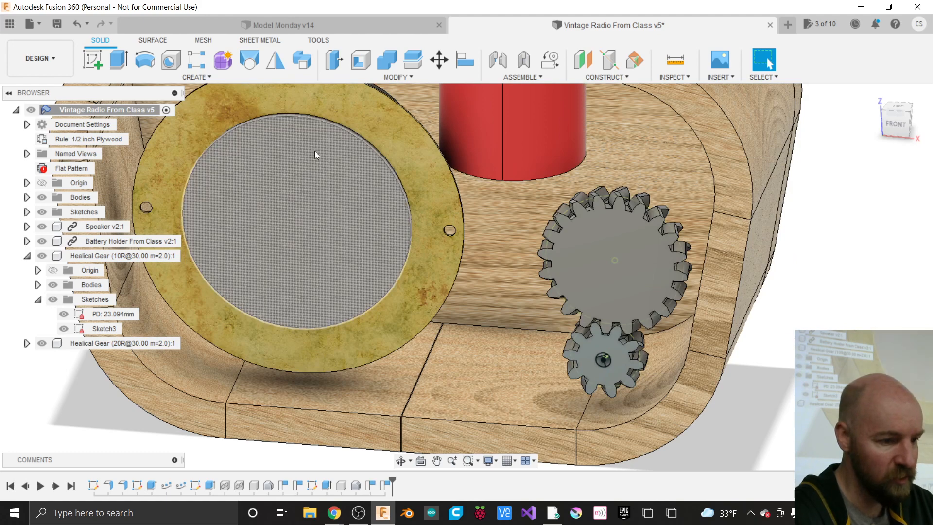
pyautogui.click(527, 61)
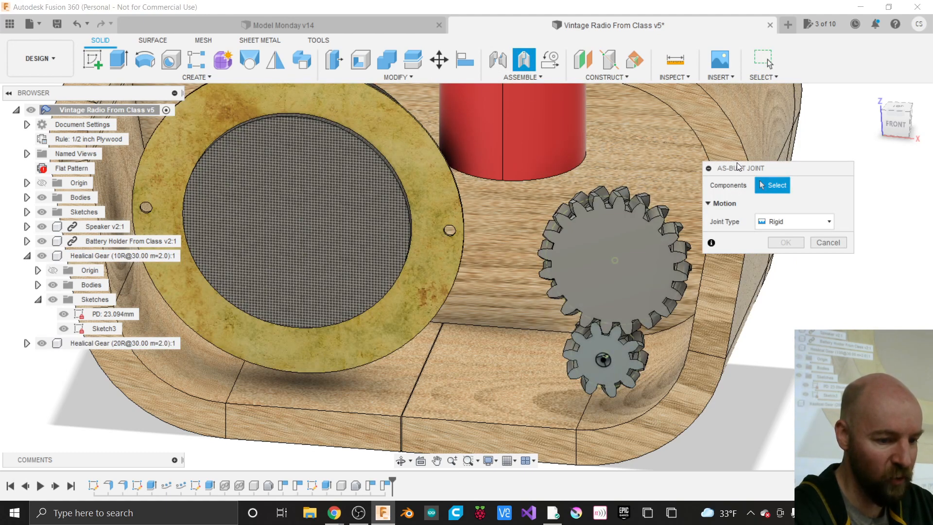
pyautogui.moveTo(737, 168); pyautogui.dragTo(766, 191)
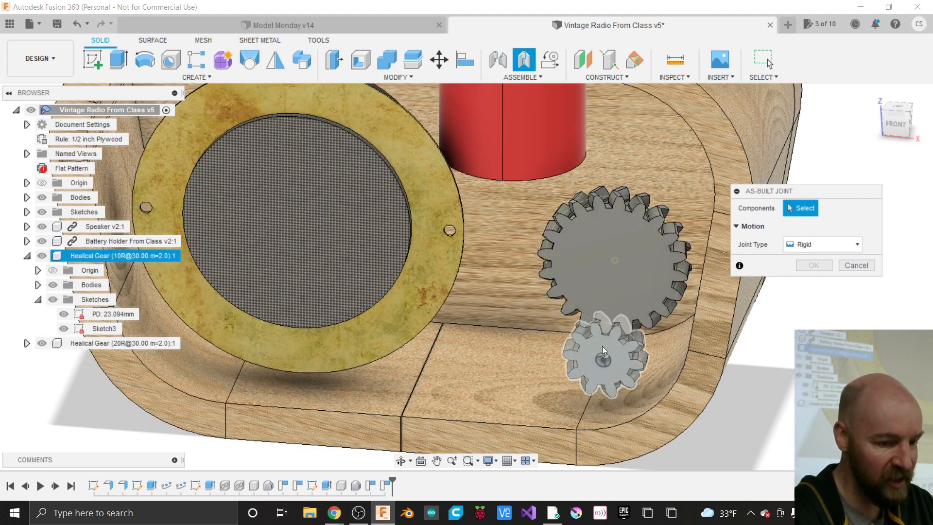
pyautogui.click(597, 351)
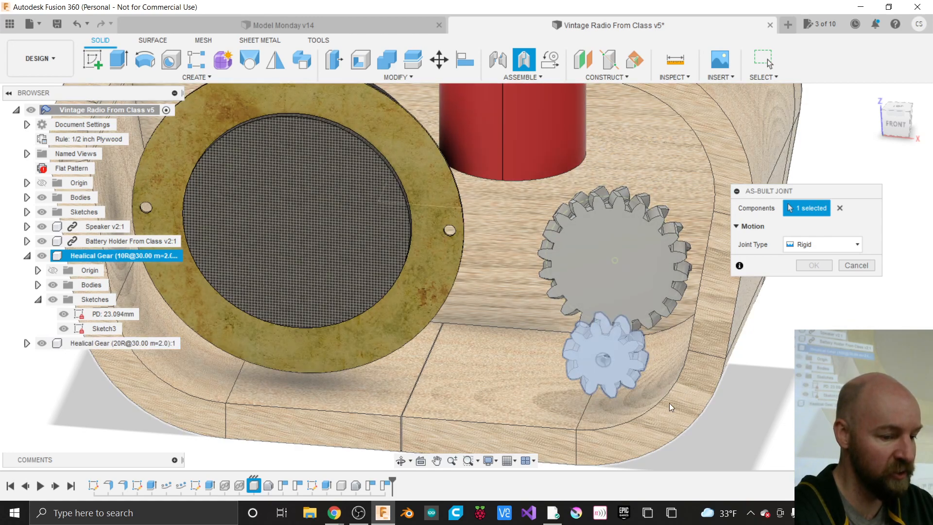
pyautogui.click(659, 415)
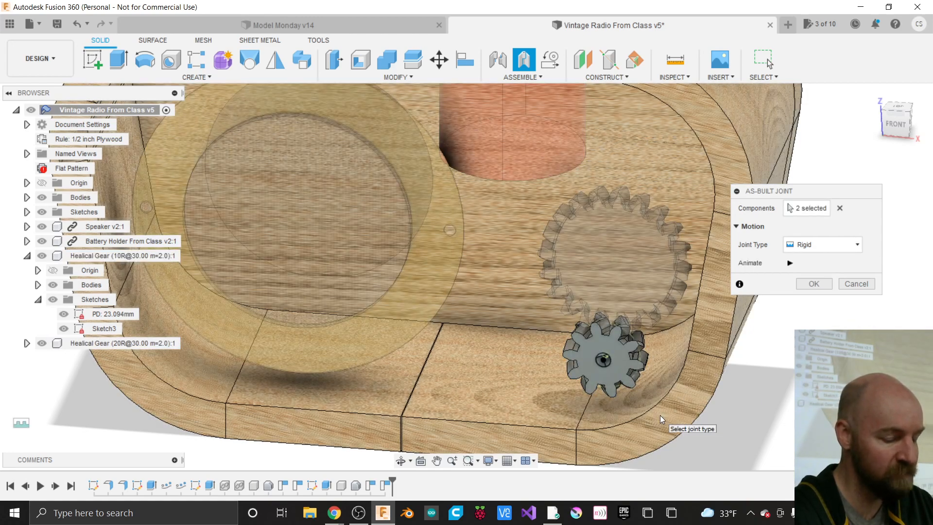
# - Set the joint type to Revolute, snap to the small gear's centre, then clear the component picks
pyautogui.click(804, 246)
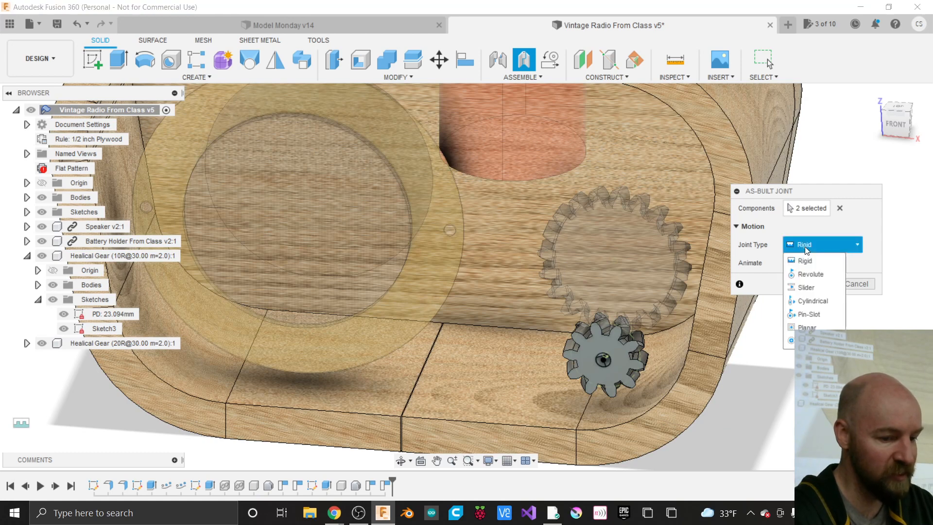
pyautogui.click(806, 274)
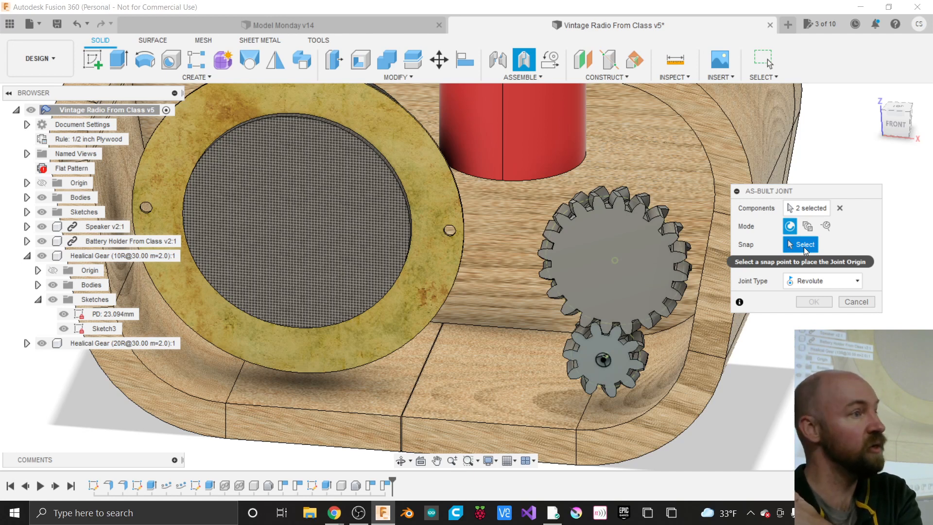
pyautogui.click(603, 361)
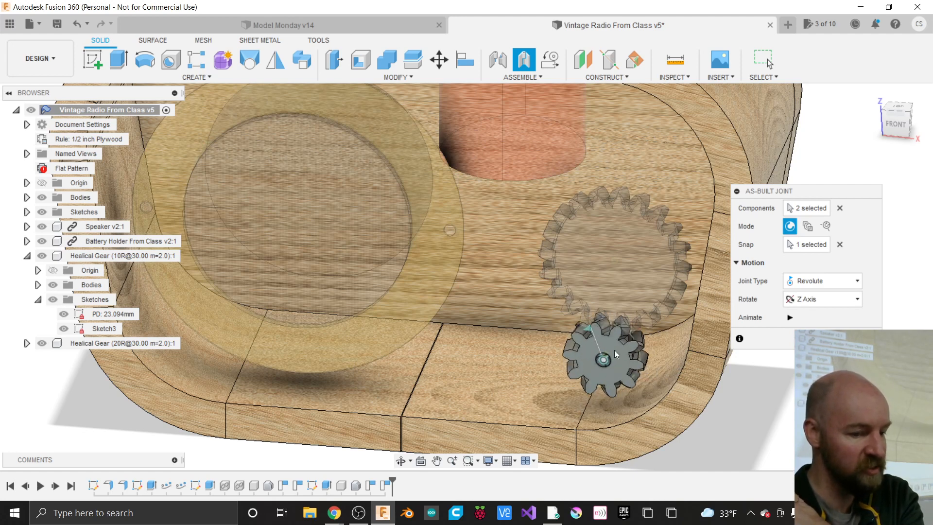
pyautogui.click(839, 208)
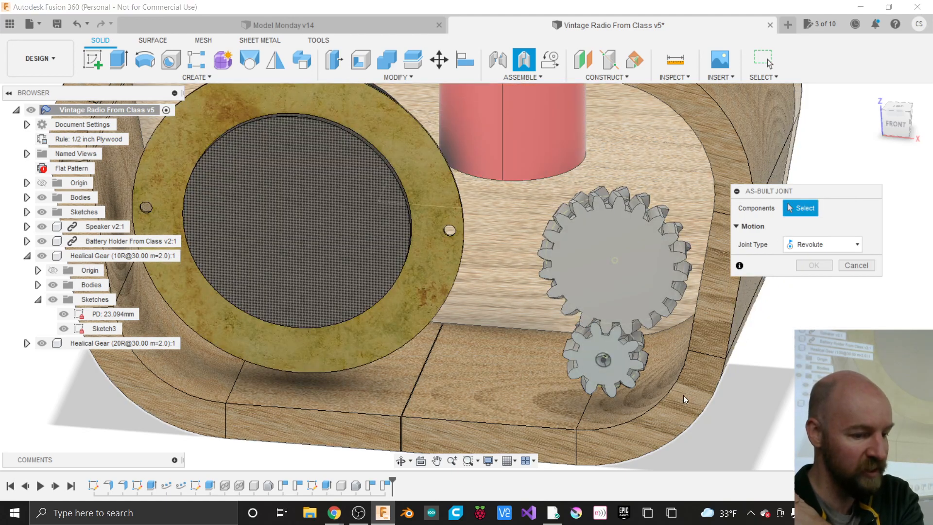
# - Join the wooden case and small gear at the gear's centre, preview the Z rotation, and confirm
pyautogui.click(684, 395)
pyautogui.click(623, 369)
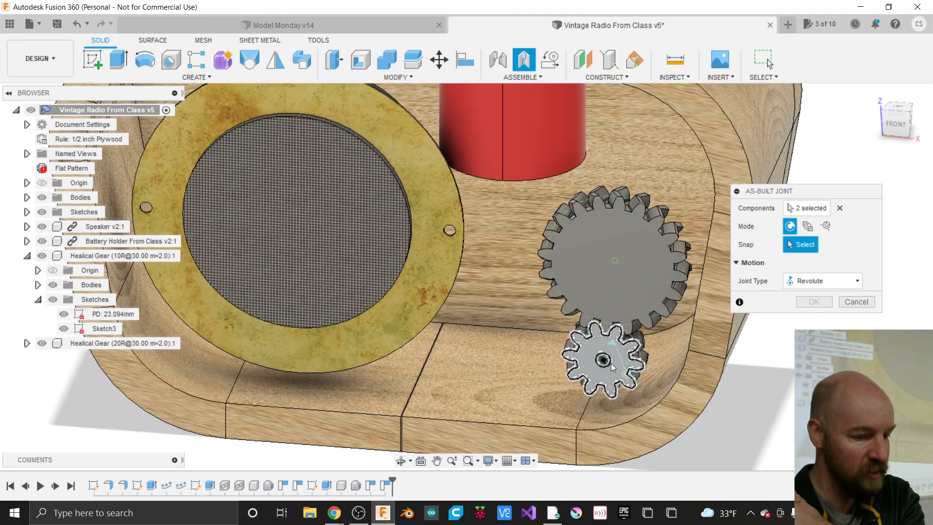
pyautogui.click(606, 359)
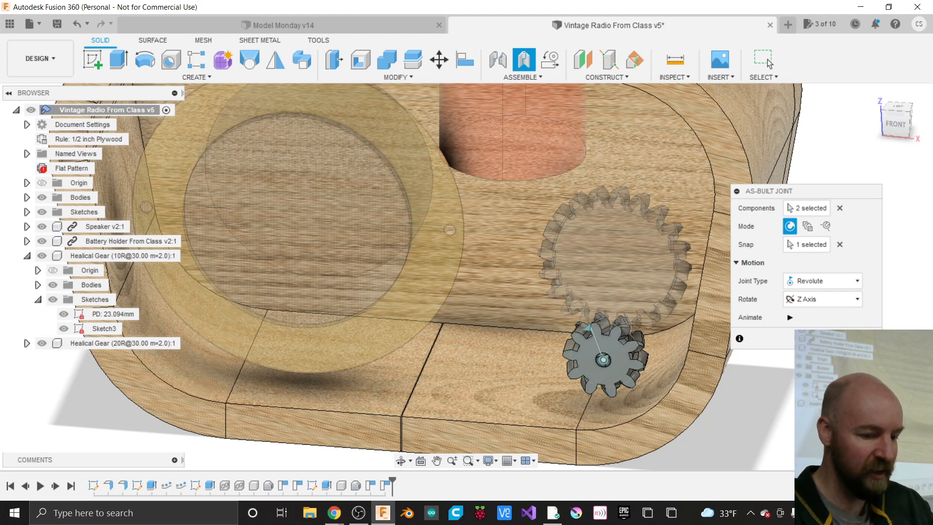
pyautogui.click(790, 317)
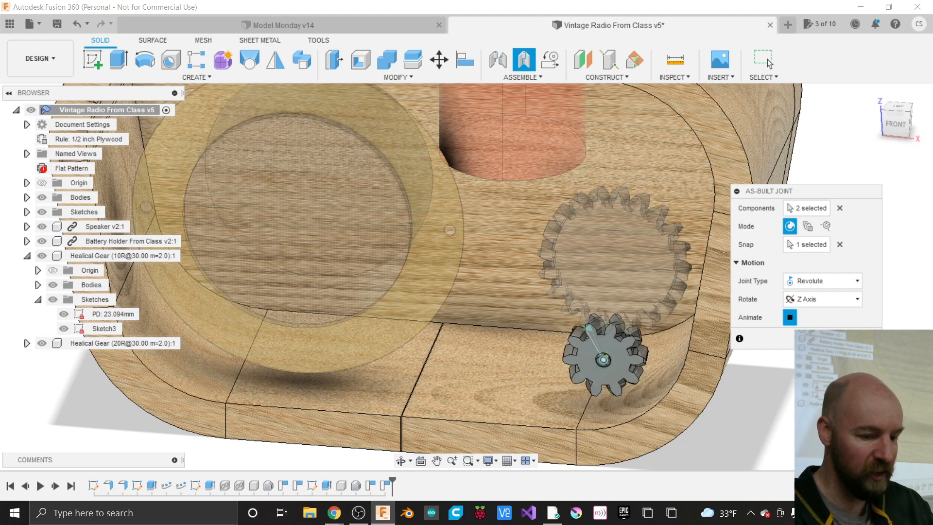
pyautogui.click(769, 63)
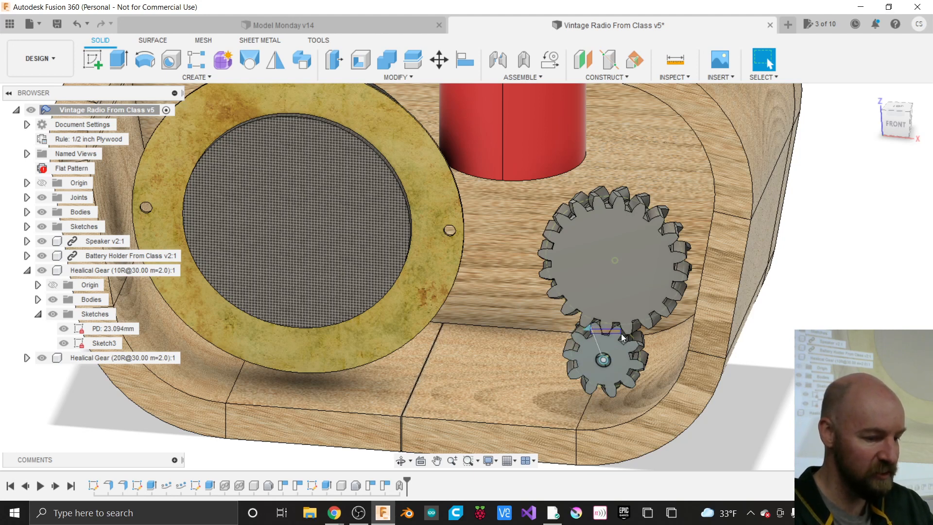
# - Test the small gear's joint rotation, then open the ASSEMBLE dropdown
pyautogui.doubleClick(588, 327)
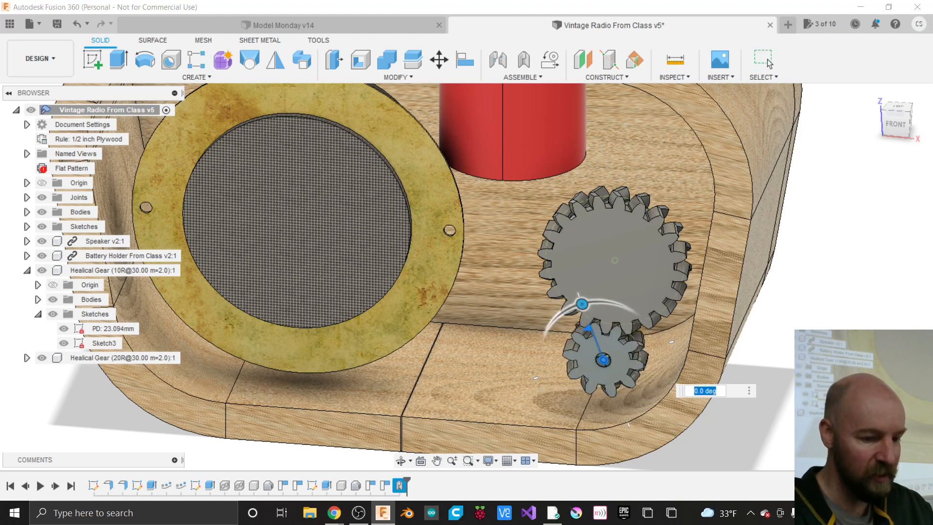
pyautogui.click(767, 61)
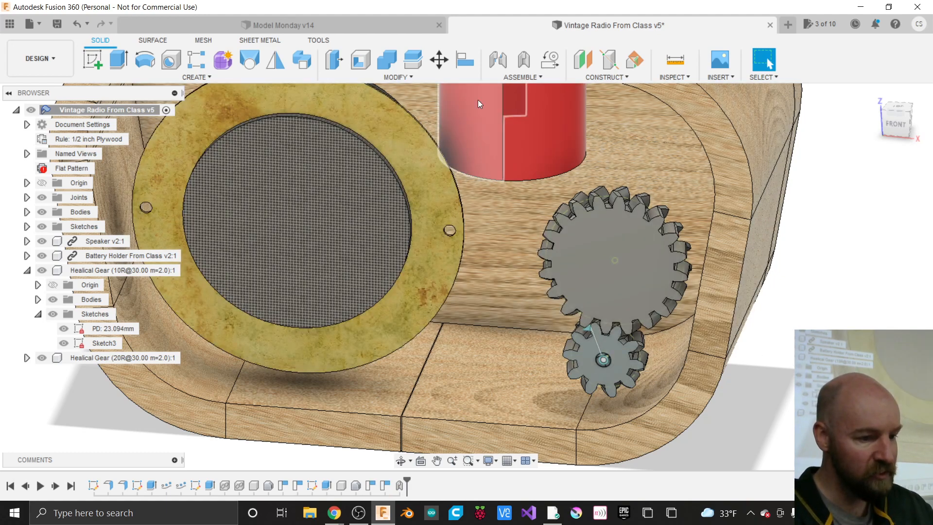
pyautogui.click(517, 79)
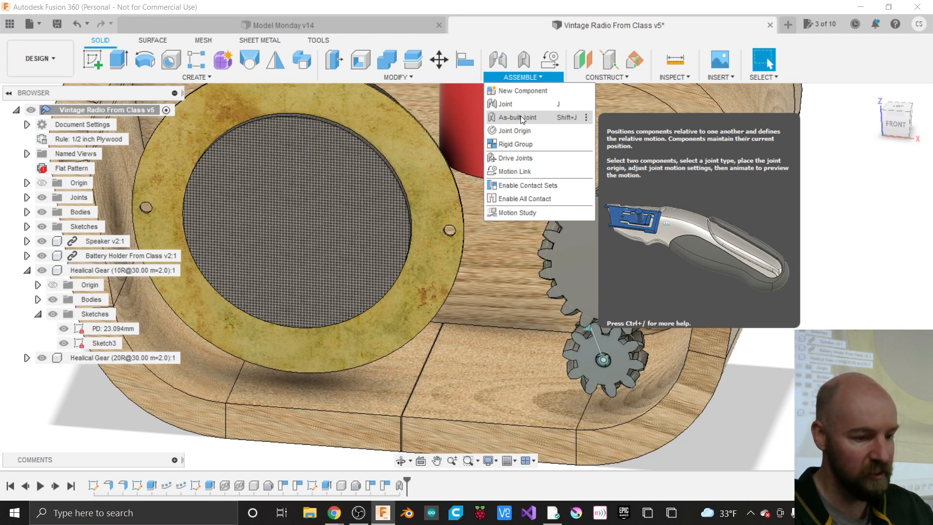
# - Join the 20-tooth gear to the wooden case with a Revolute as-built joint at its centre
pyautogui.click(520, 117)
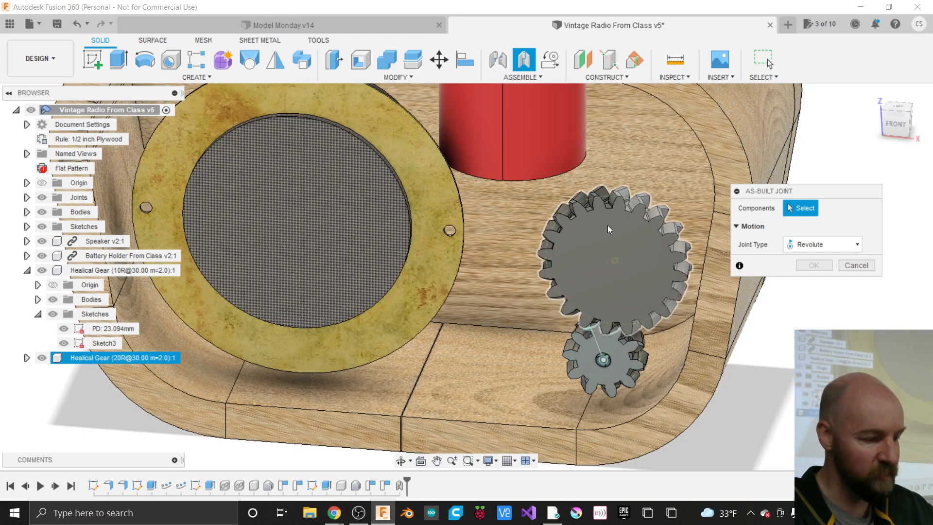
pyautogui.click(608, 236)
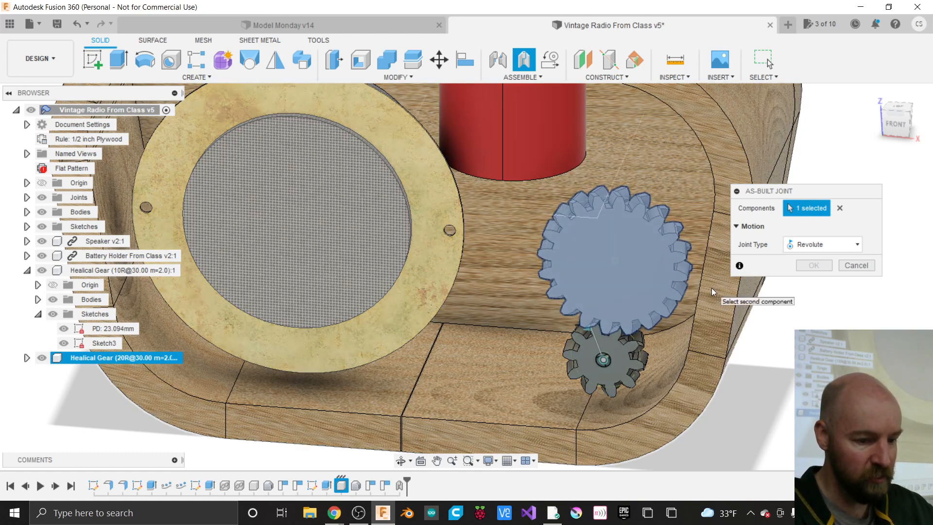
pyautogui.click(711, 288)
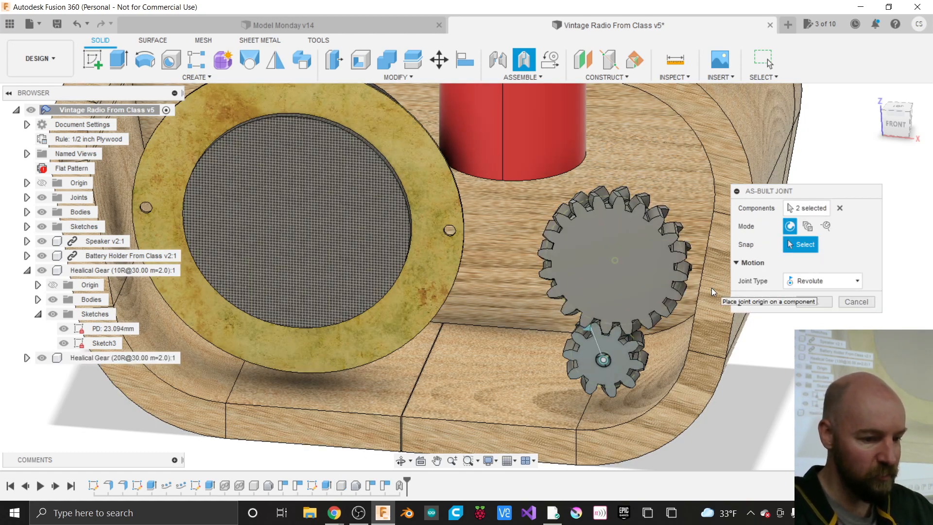
pyautogui.click(610, 264)
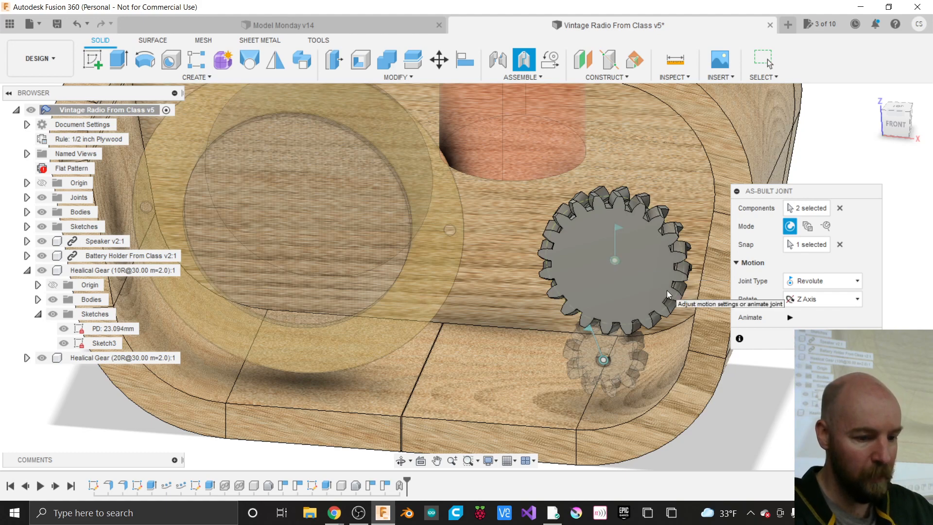
pyautogui.click(828, 339)
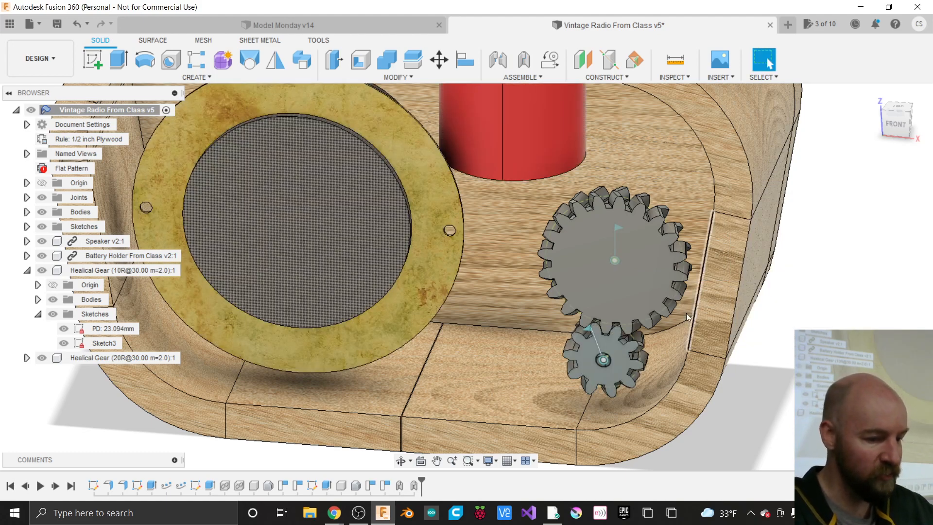
# - Turn the small gear on its joint to check it rotates, then open the ASSEMBLE dropdown
pyautogui.doubleClick(588, 329)
pyautogui.moveTo(581, 304)
pyautogui.mouseDown()
pyautogui.moveTo(607, 299)
pyautogui.moveTo(582, 304)
pyautogui.mouseUp()
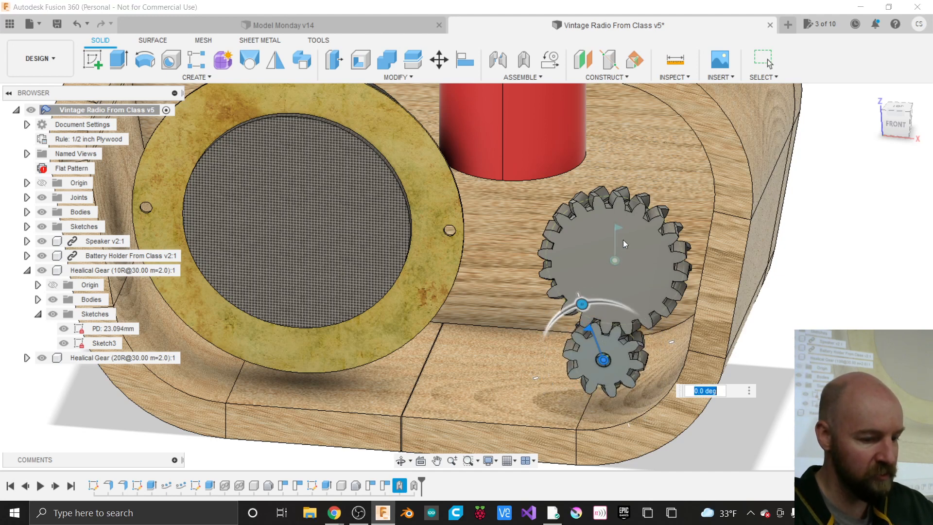
pyautogui.press('Escape')
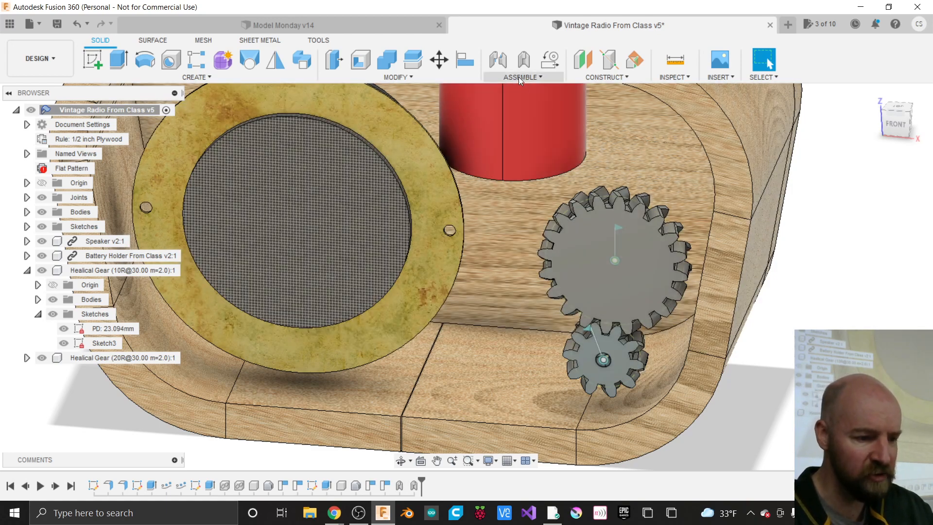
pyautogui.click(518, 76)
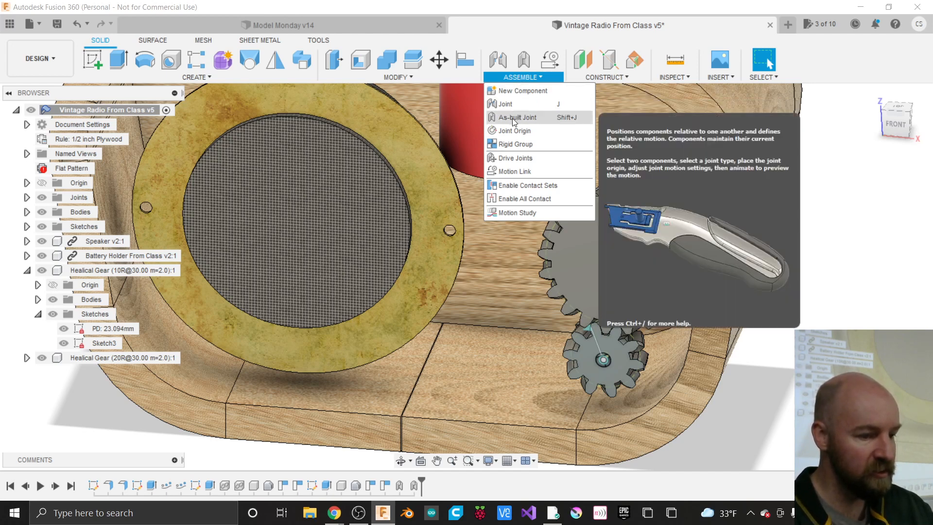
# - Create a reversed Motion Link between the large and small gear joints, selecting the Rev2 angle
pyautogui.click(514, 172)
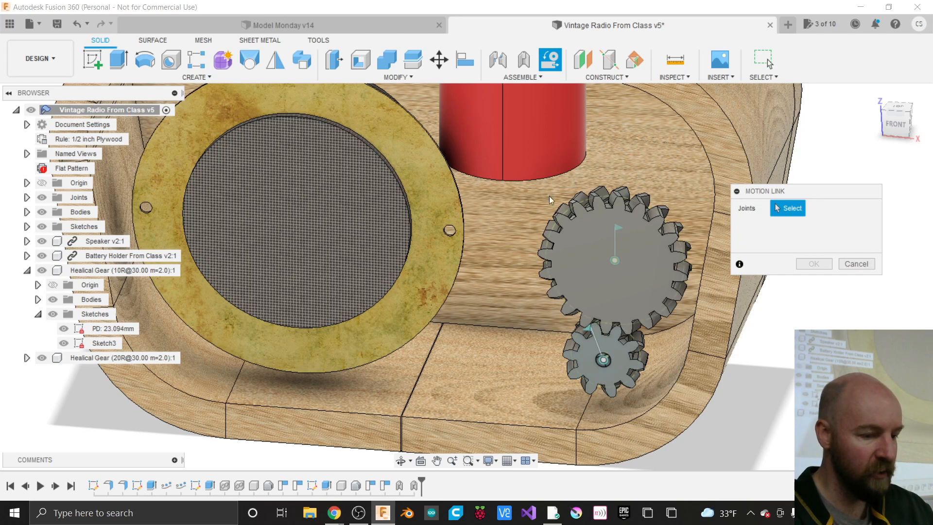
pyautogui.click(614, 225)
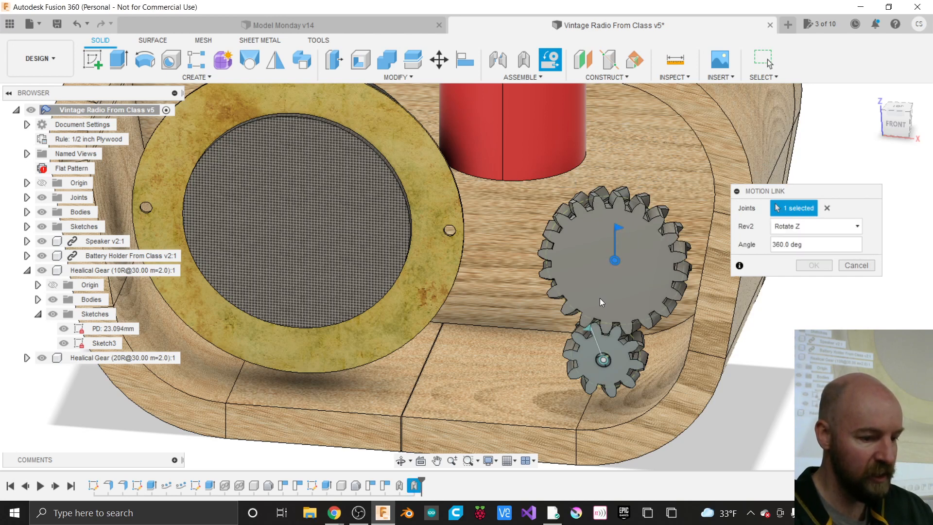
pyautogui.click(596, 343)
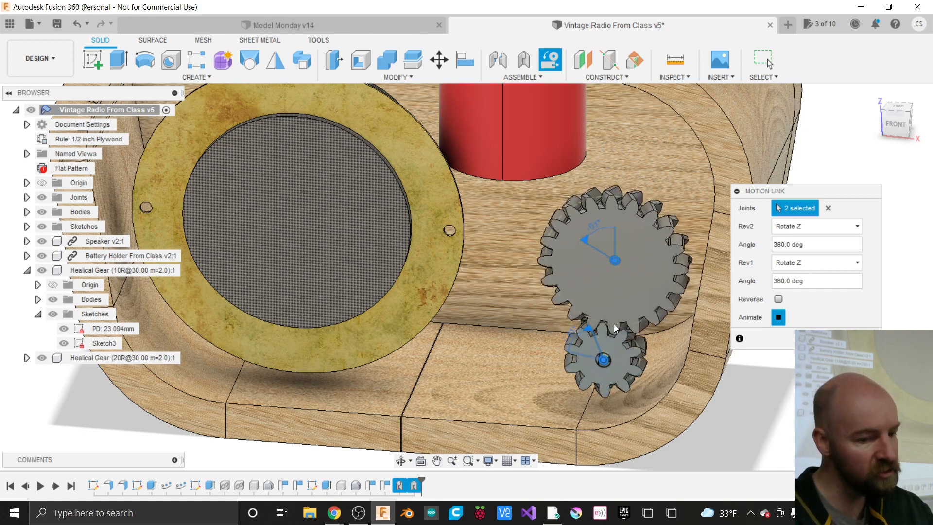
pyautogui.click(778, 299)
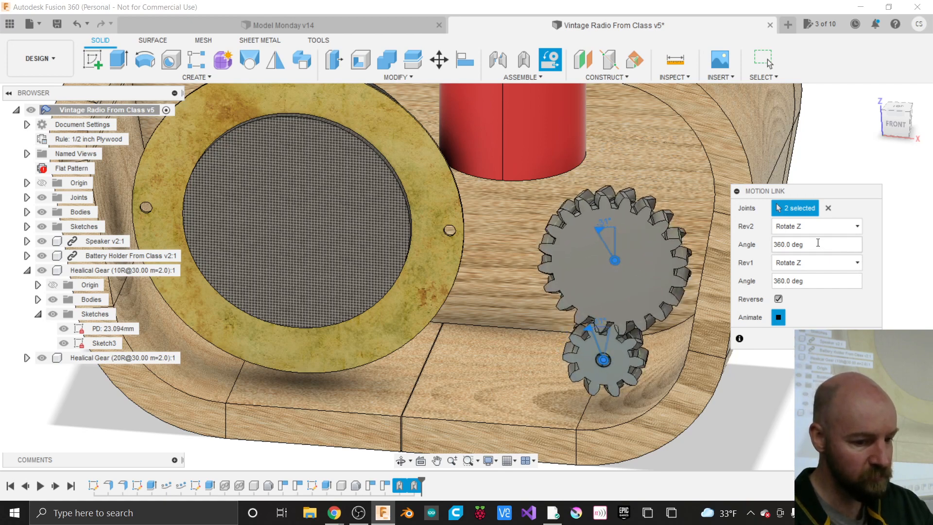
pyautogui.moveTo(811, 247); pyautogui.dragTo(752, 246)
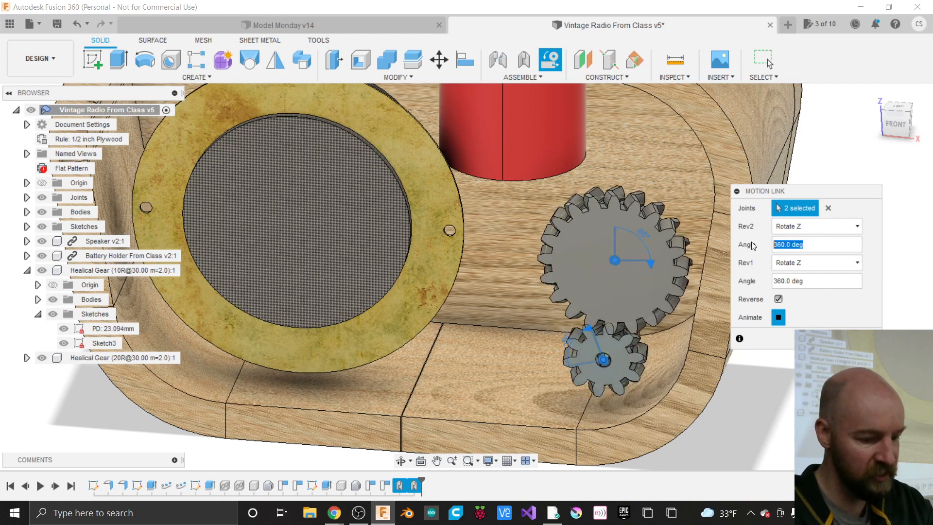
# - Set the large gear's angle to 180 deg against the small gear's 360 deg and commit the Motion Link
pyautogui.write('180')
pyautogui.press('Tab')
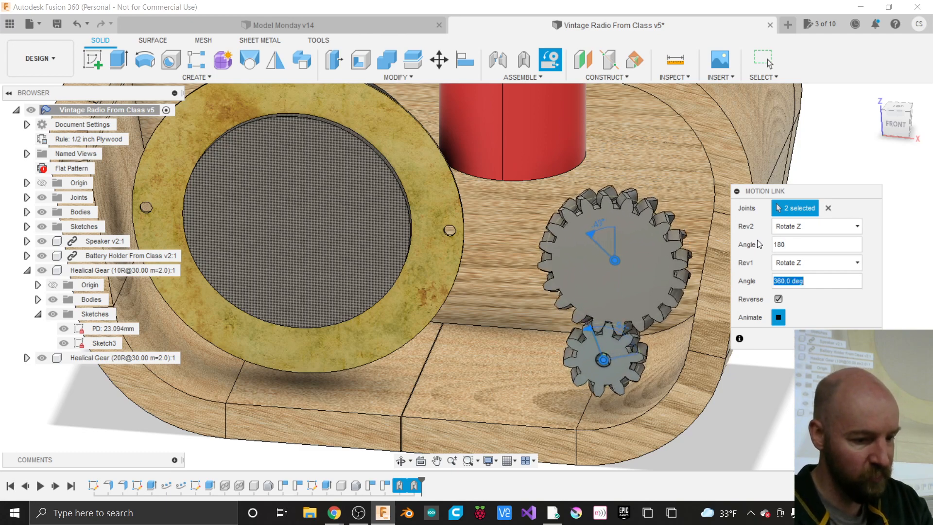
pyautogui.click(798, 245)
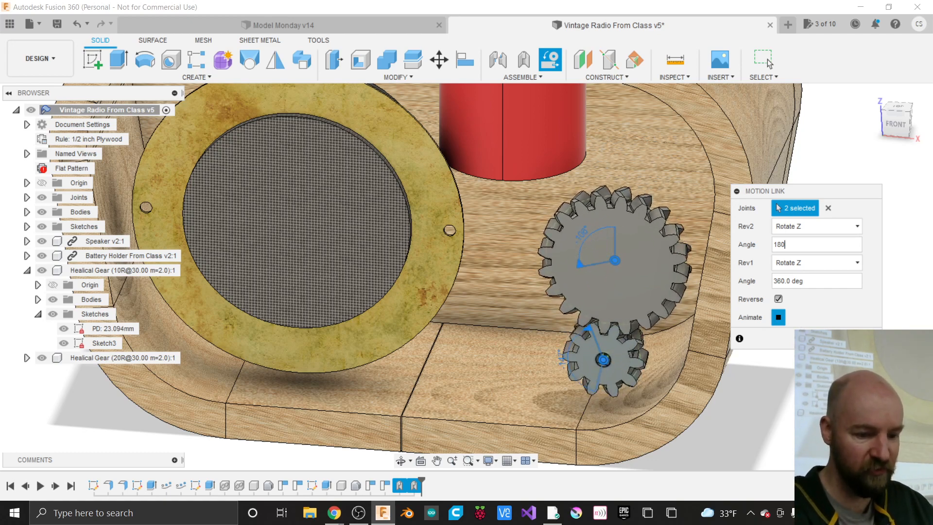
pyautogui.click(768, 60)
pyautogui.scroll(-5, 403, 392)
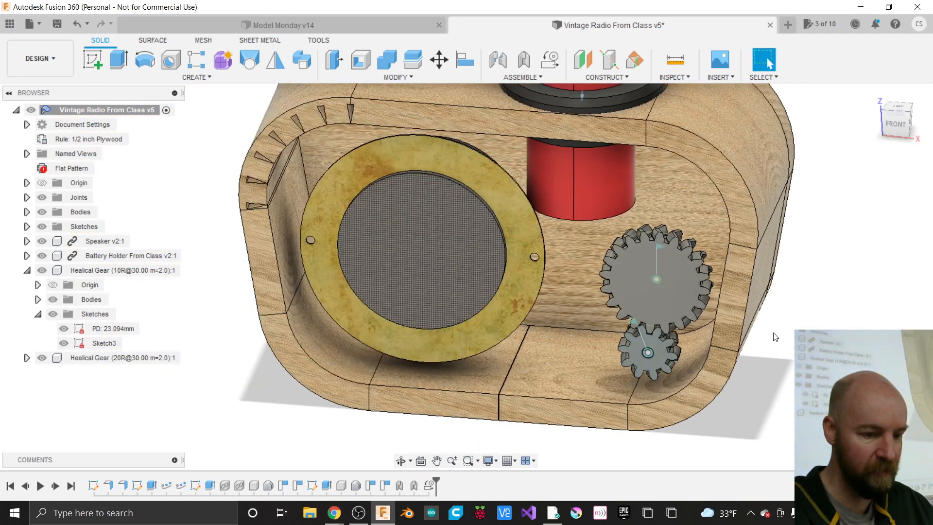
pyautogui.scroll(-5, 389, 394)
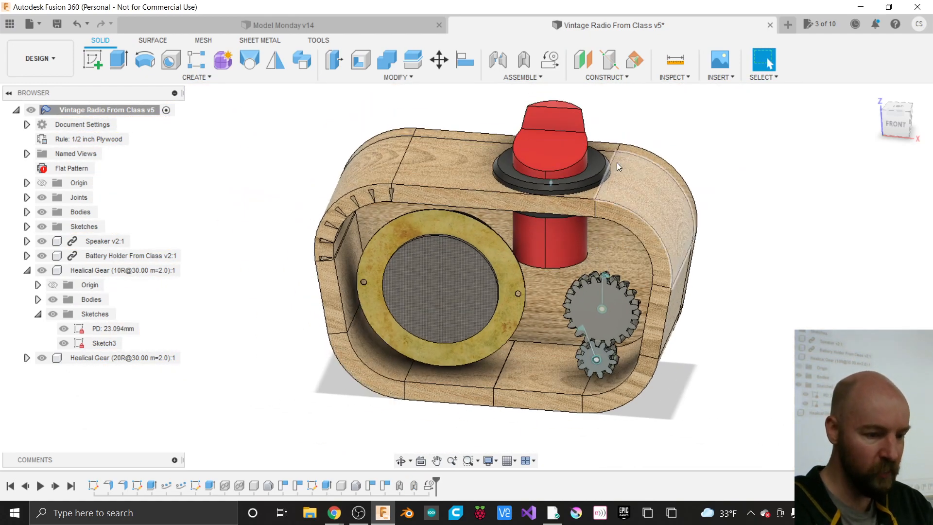
pyautogui.scroll(4, 652, 175)
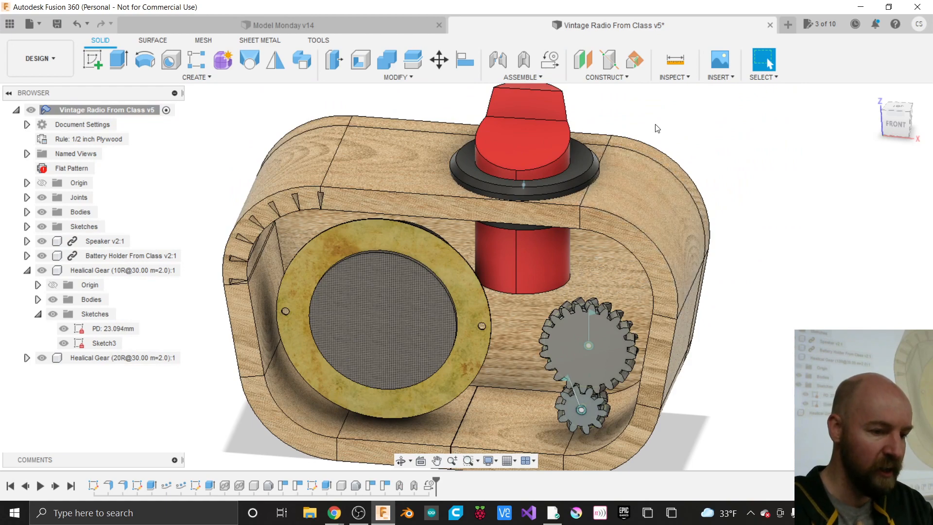
pyautogui.scroll(-1, 654, 121)
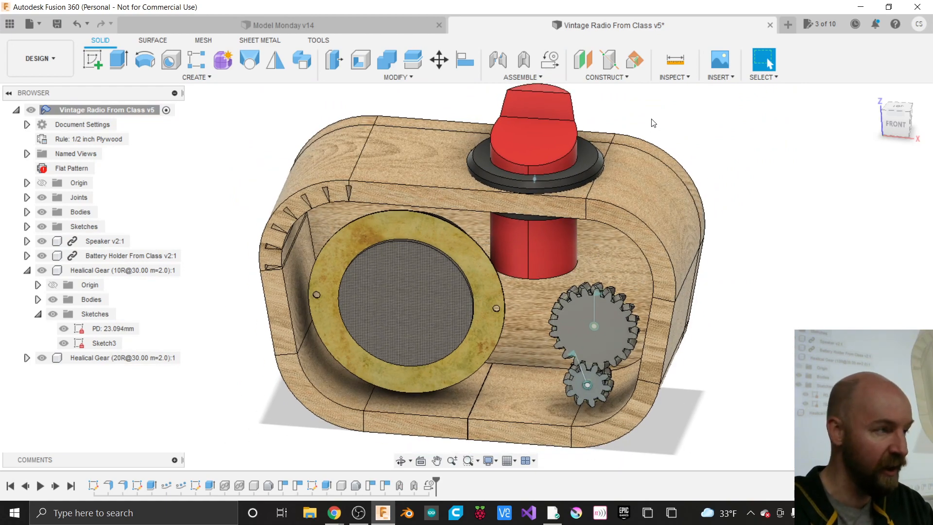
pyautogui.scroll(-1, 653, 123)
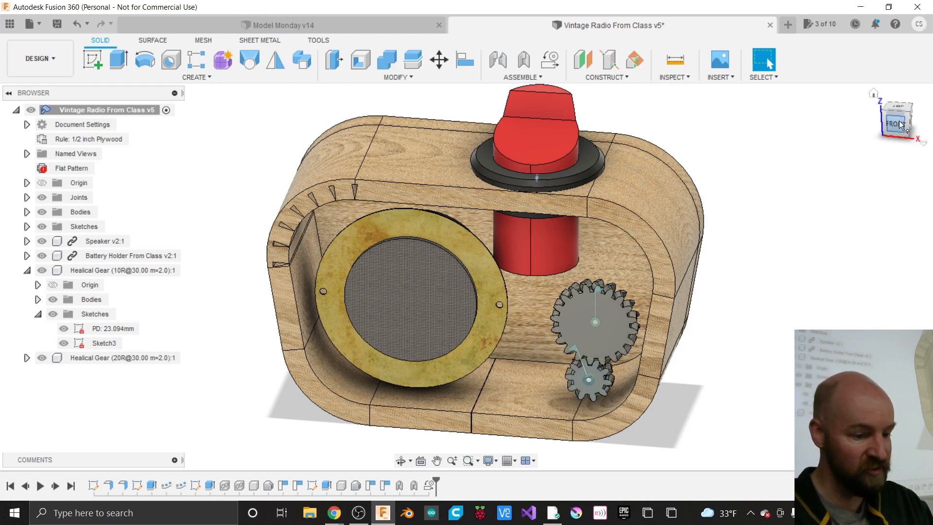
pyautogui.moveTo(899, 120); pyautogui.dragTo(882, 124)
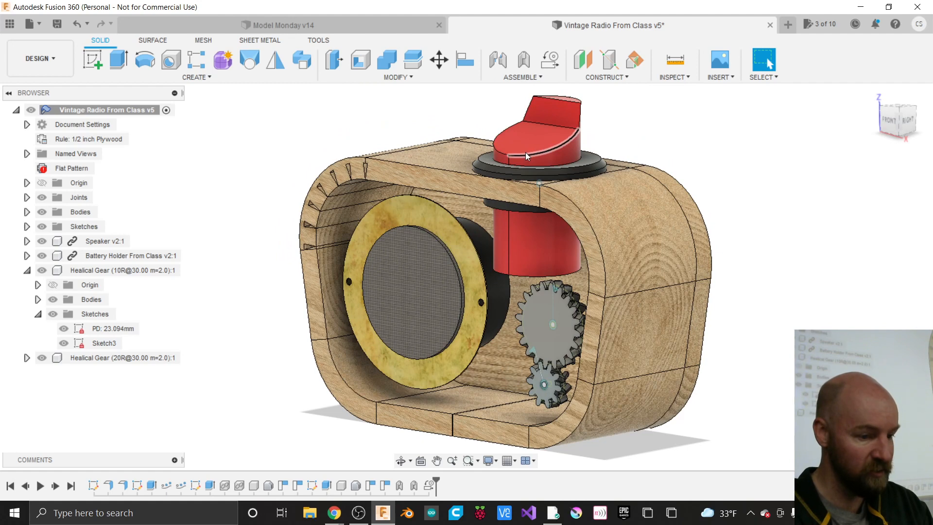
pyautogui.click(544, 157)
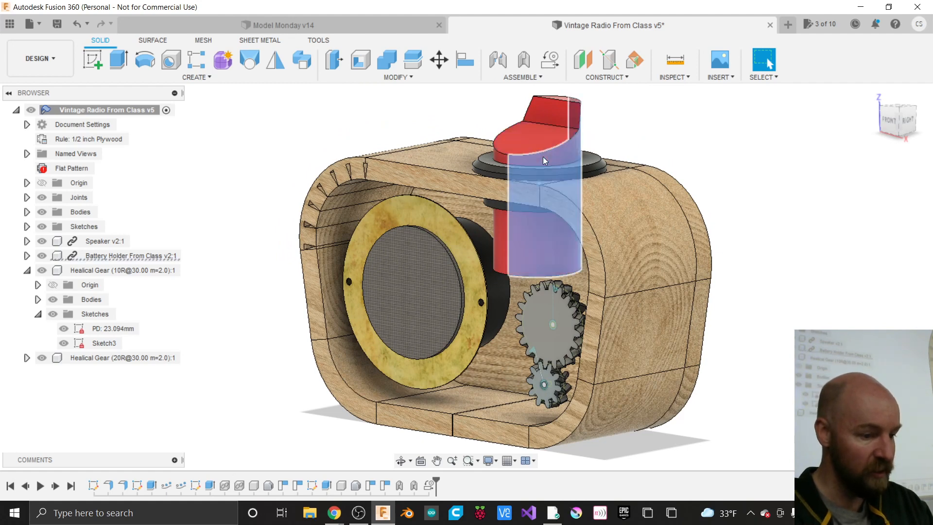
pyautogui.click(895, 117)
pyautogui.click(445, 237)
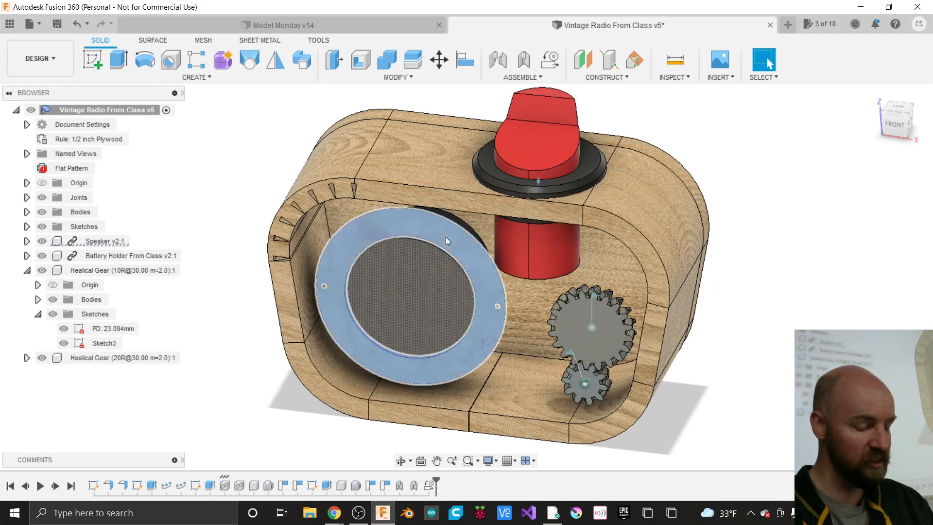
pyautogui.click(445, 237)
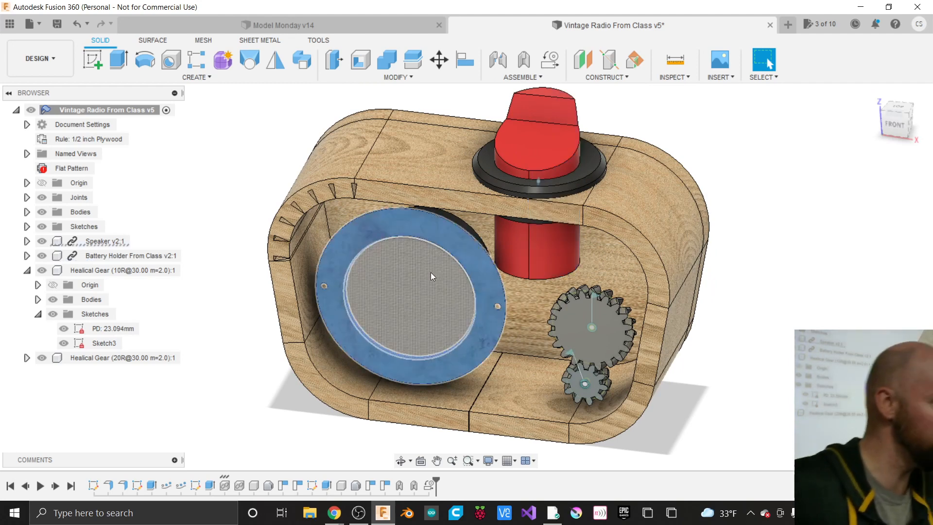